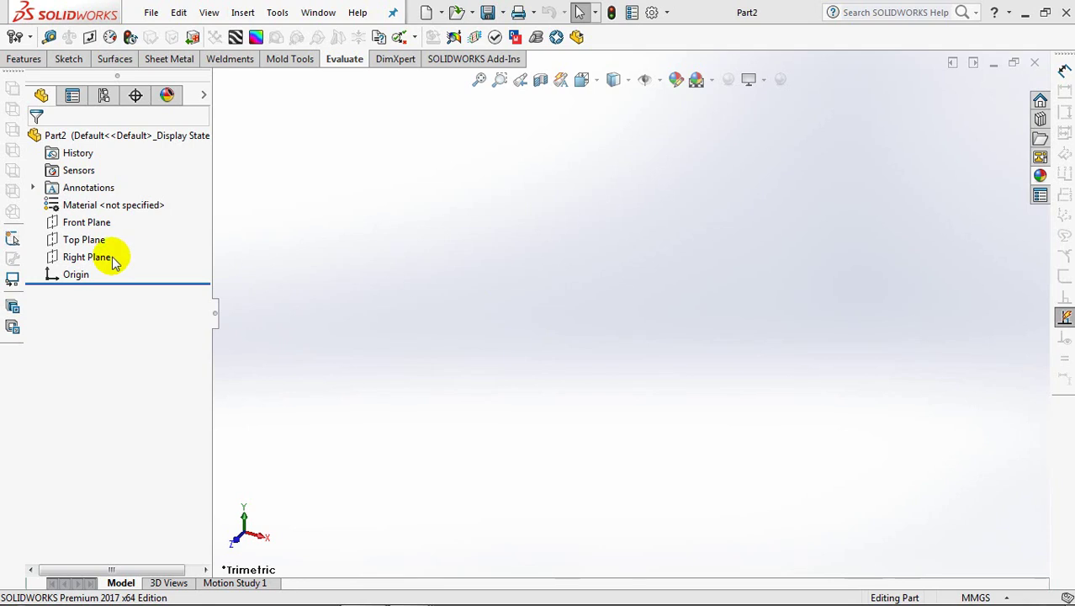
# - Start a sketch on the Top Plane using the Center Rectangle tool
pyautogui.click(69, 59)
pyautogui.click(12, 38)
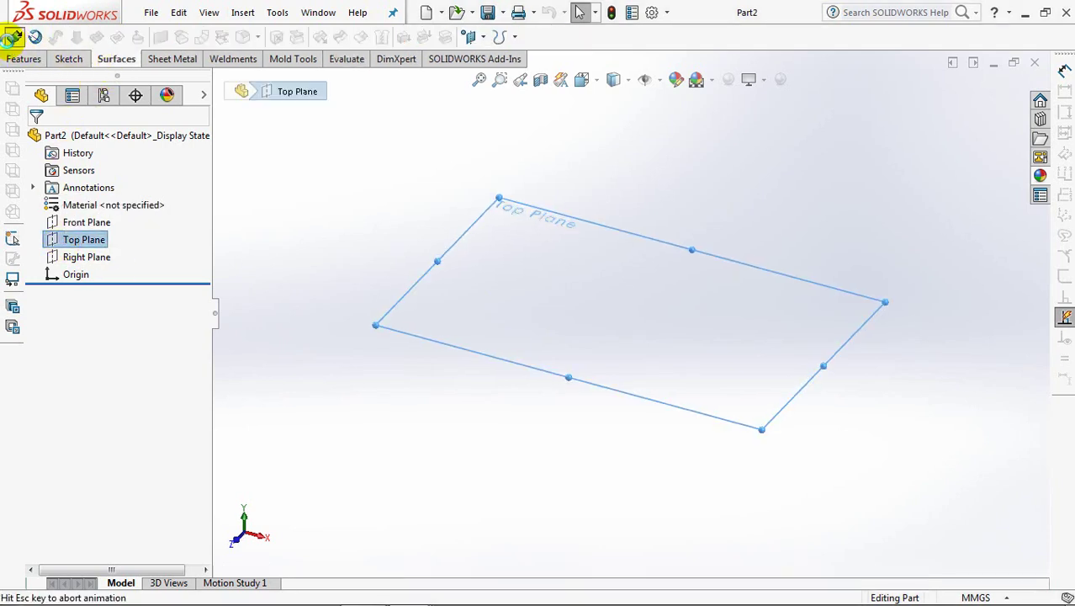
pyautogui.click(126, 37)
pyautogui.click(137, 74)
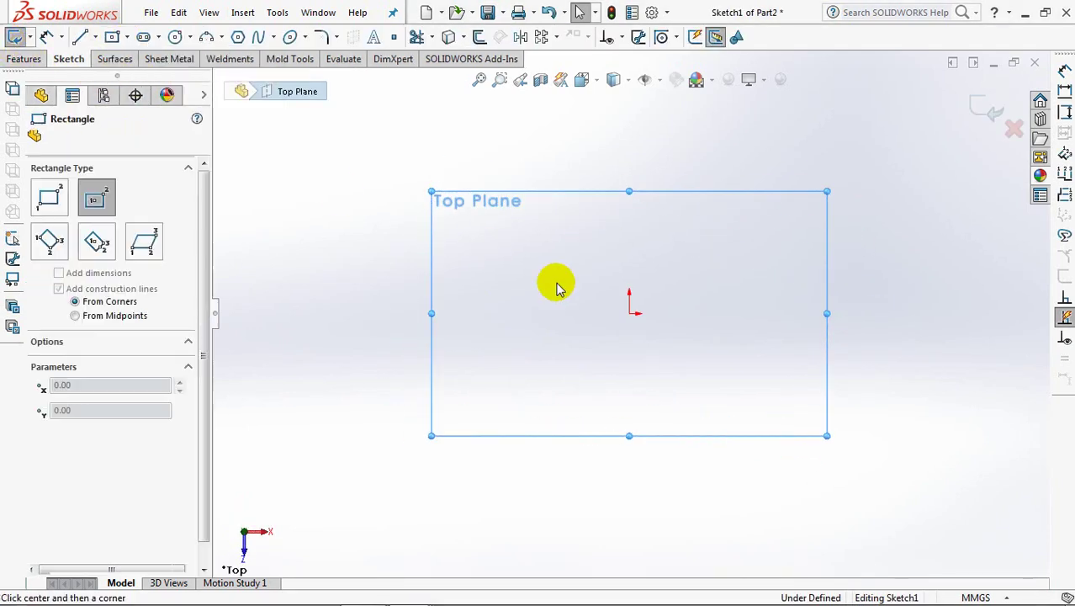
# - Draw a 250 × 120 rectangle centred on the origin and begin a surface extrude of it
pyautogui.click(630, 313)
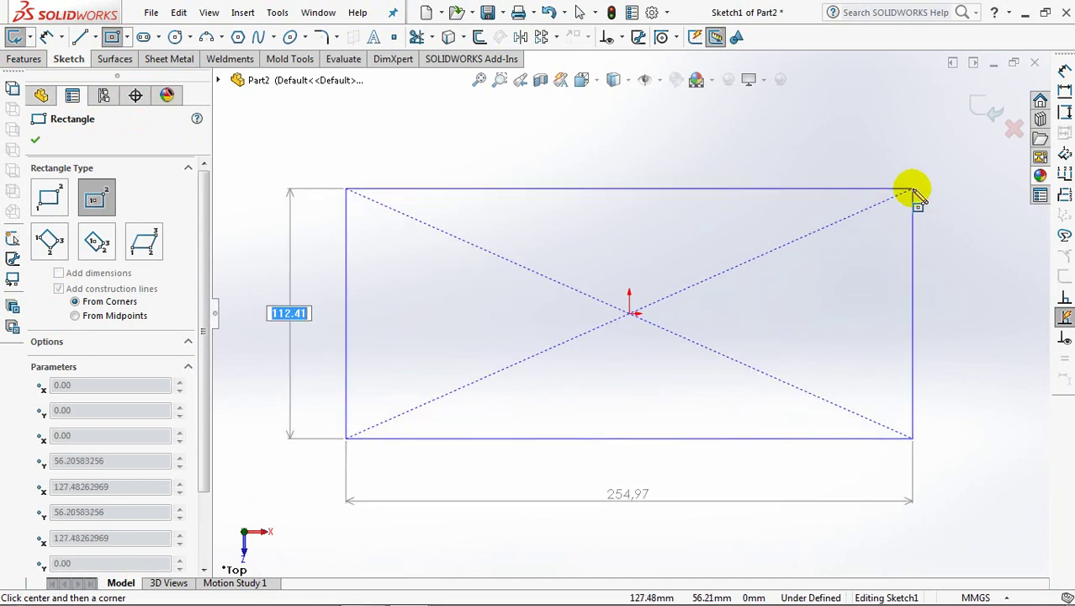
pyautogui.press('Tab')
pyautogui.write('250')
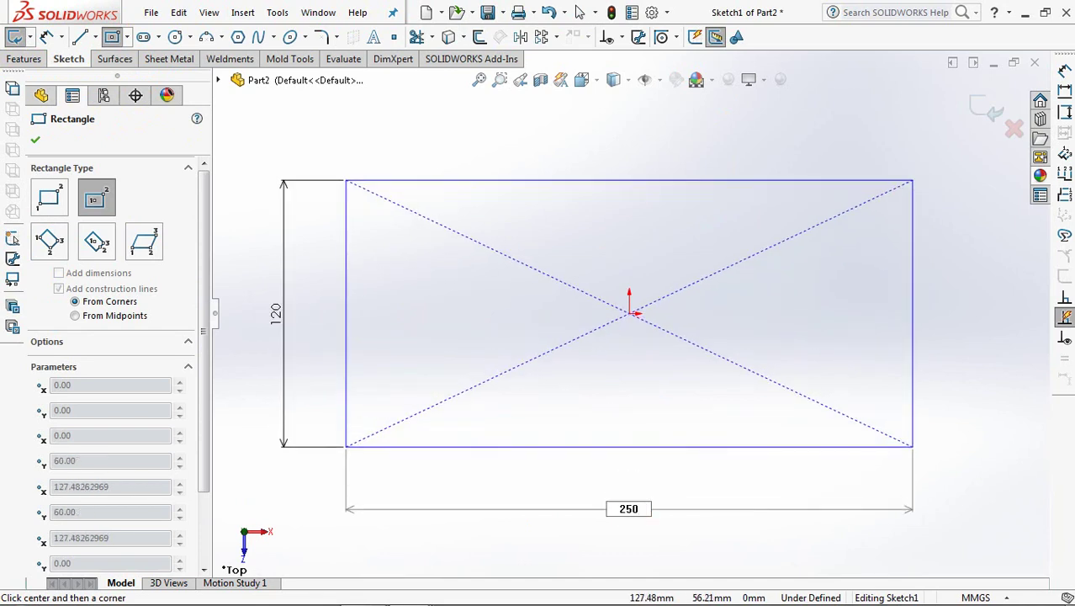
pyautogui.press('Return')
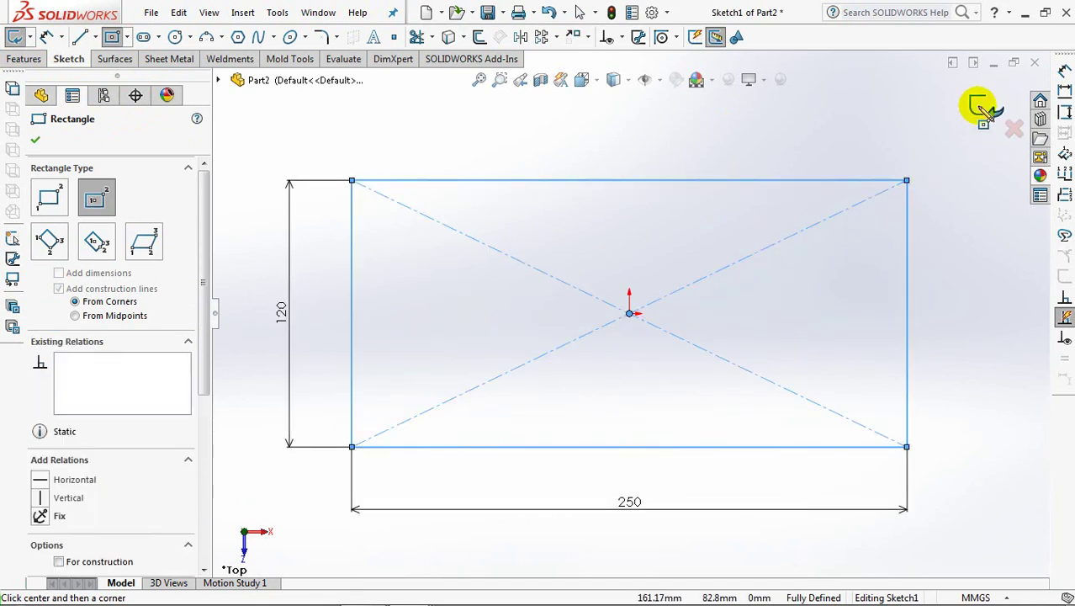
pyautogui.click(977, 105)
pyautogui.click(978, 105)
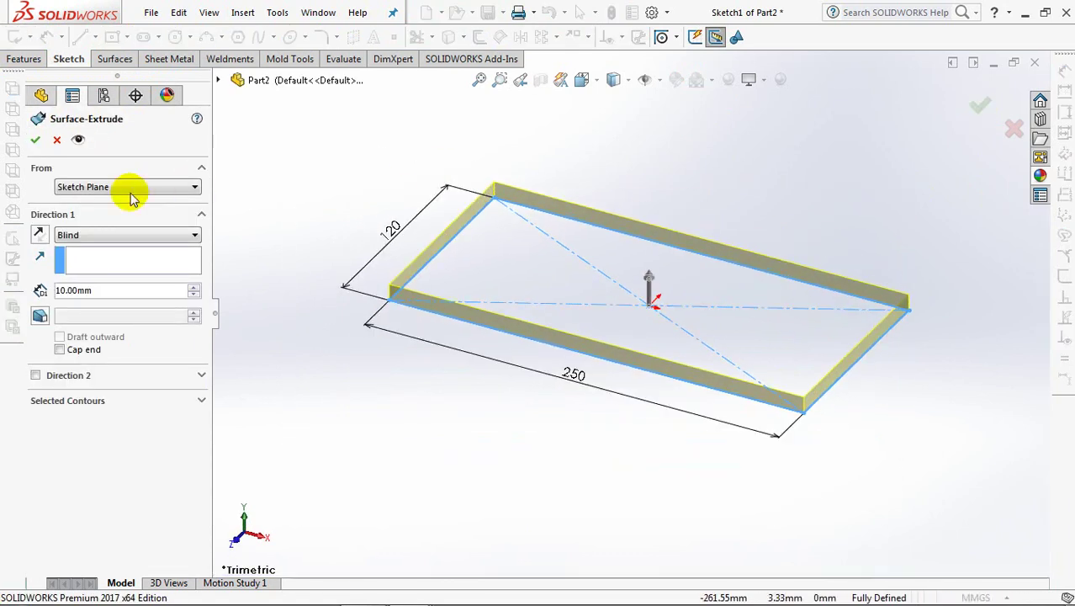
# - Extrude the surface downward 52 mm with a 10° draft and a capped end
pyautogui.click(40, 234)
pyautogui.write('52')
pyautogui.press('Return')
pyautogui.click(40, 318)
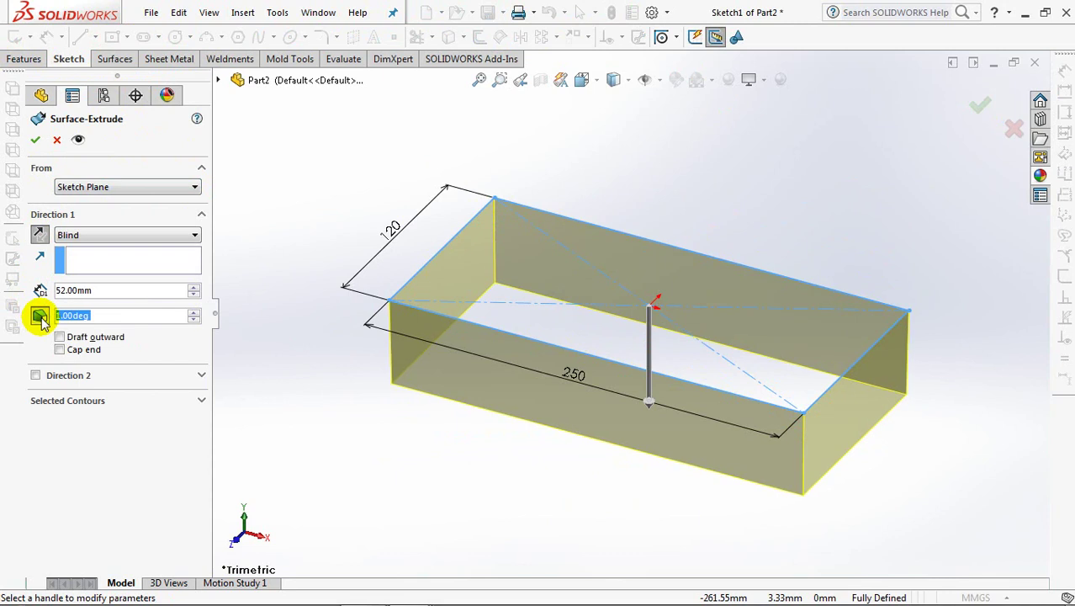
pyautogui.write('10')
pyautogui.press('Return')
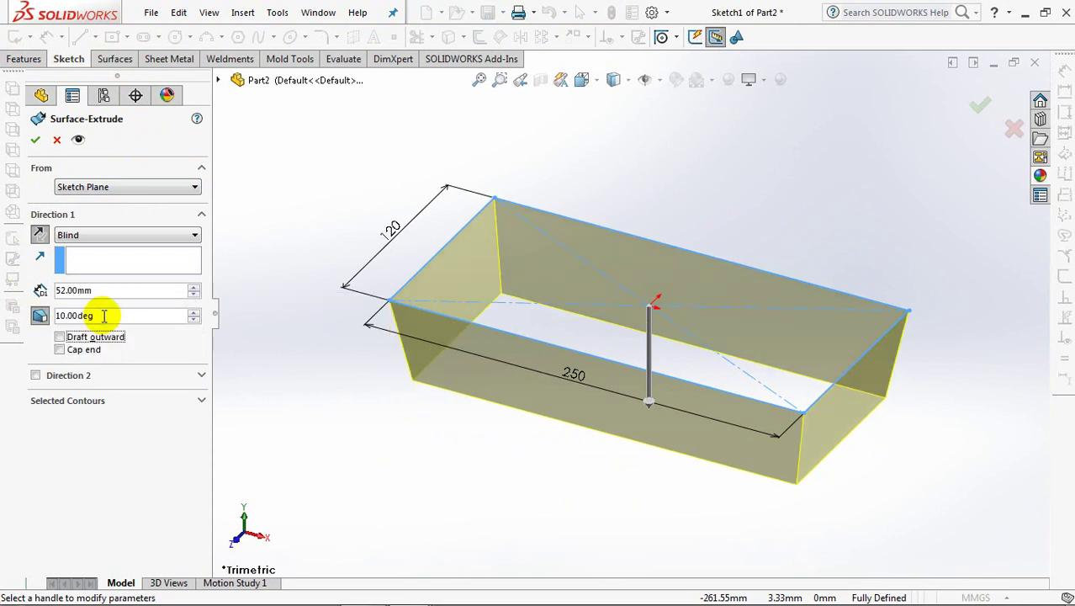
pyautogui.click(60, 350)
pyautogui.click(35, 140)
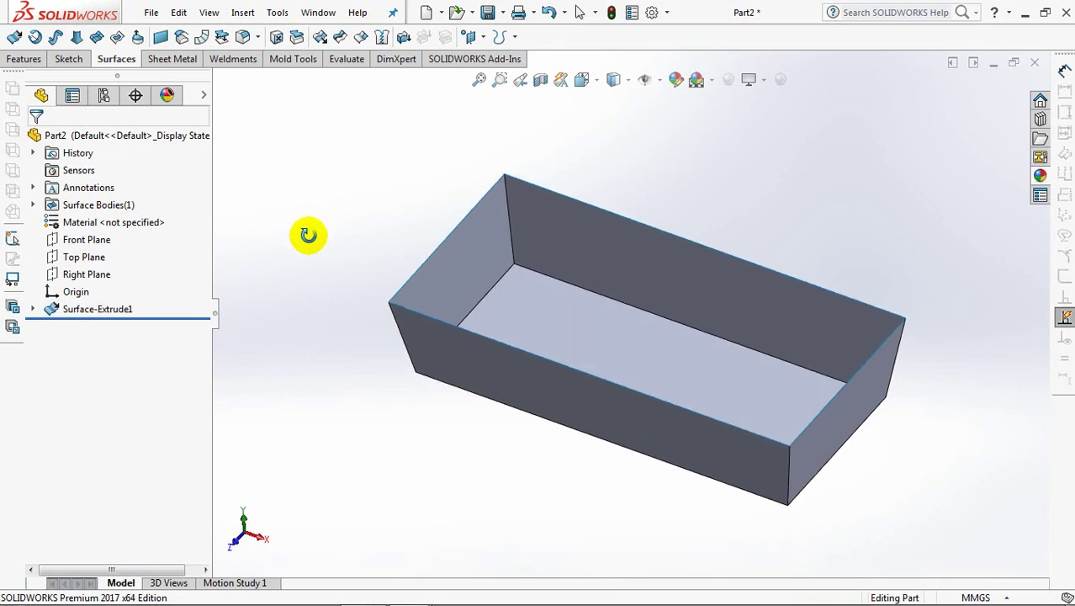
# - Sketch on the tray's bottom face and convert its edges into Sketch2
pyautogui.click(564, 315)
pyautogui.click(632, 274)
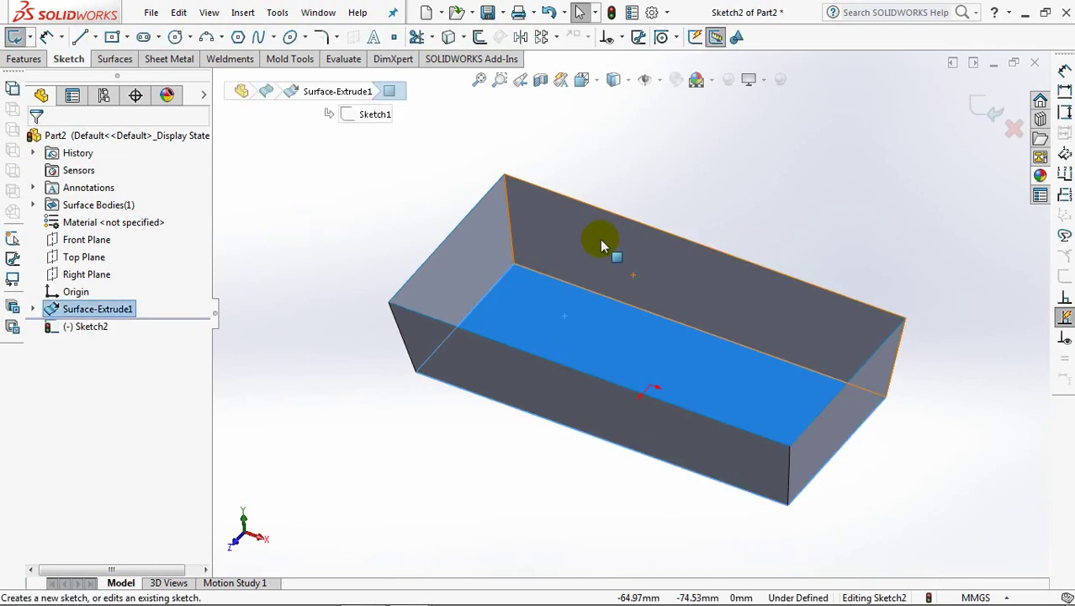
pyautogui.click(448, 36)
pyautogui.click(974, 111)
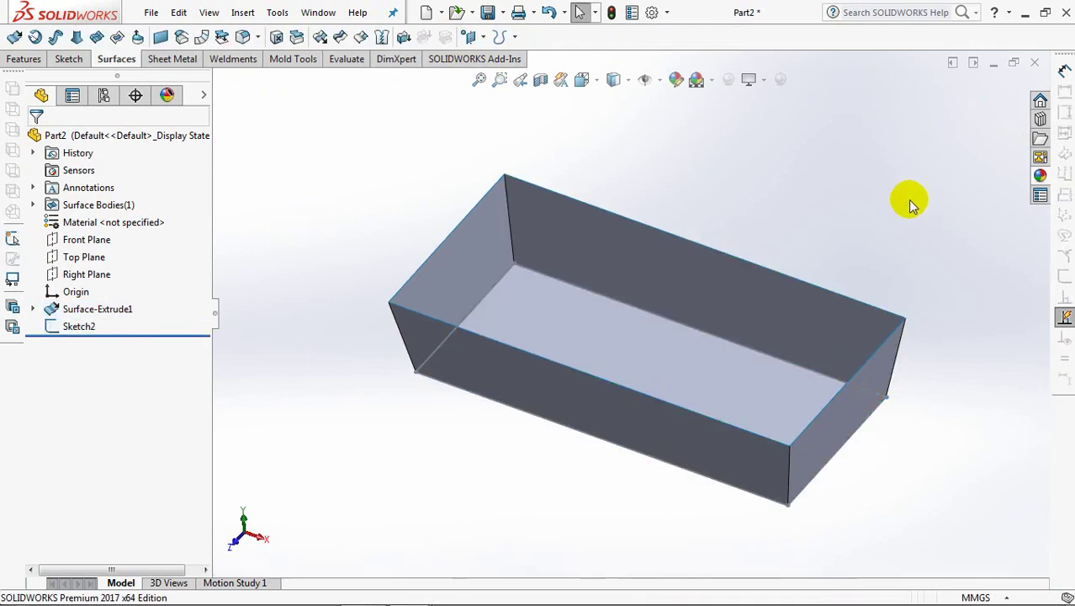
# - Start a variable-size fillet on the tray's four vertical corner edges
pyautogui.click(243, 38)
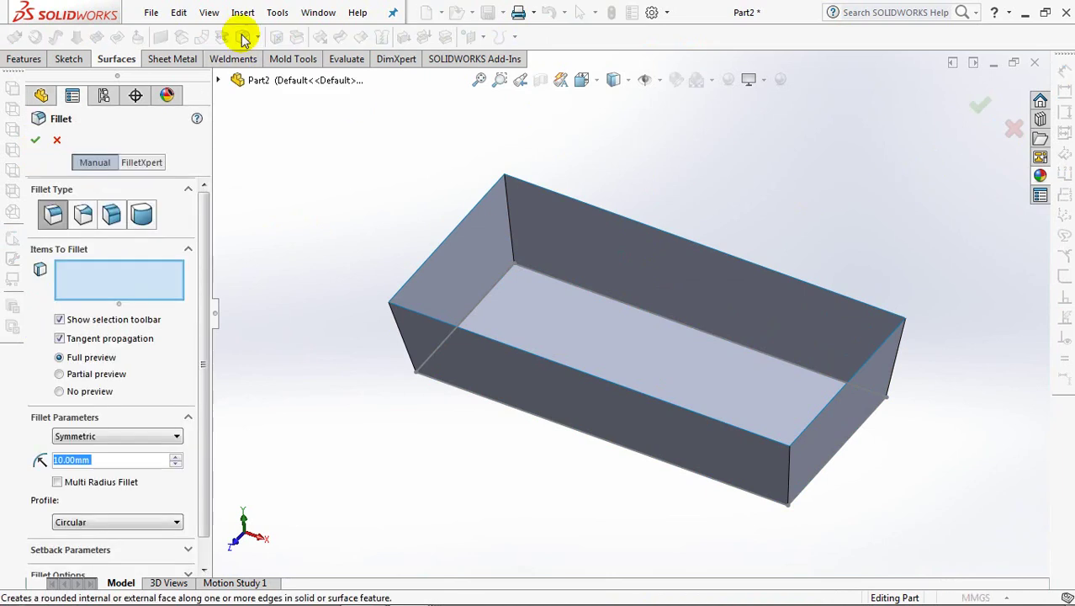
pyautogui.click(84, 214)
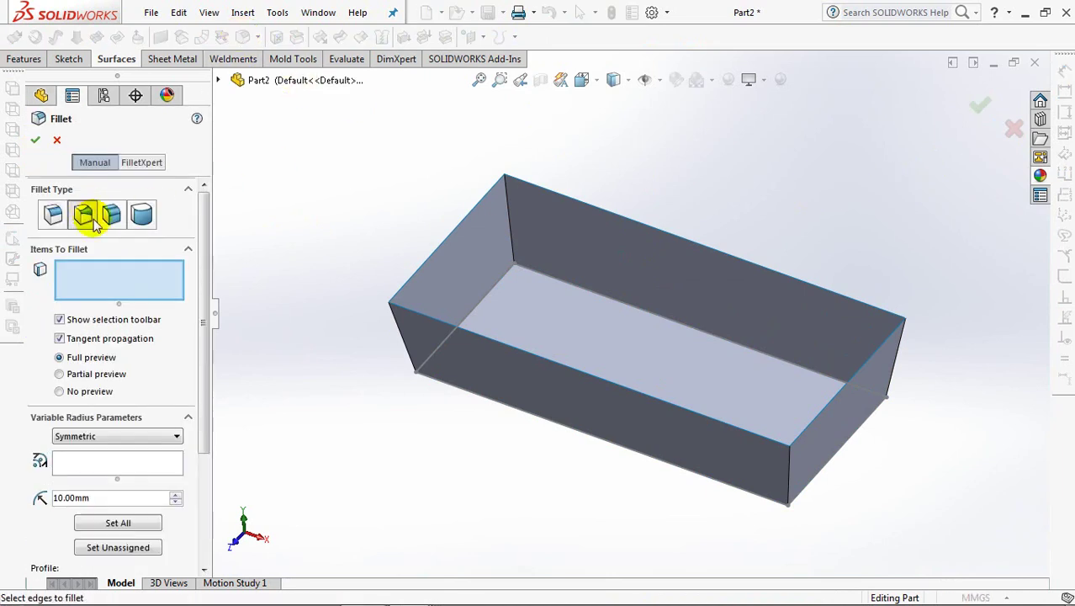
pyautogui.click(508, 236)
pyautogui.click(408, 337)
pyautogui.click(898, 371)
pyautogui.click(792, 480)
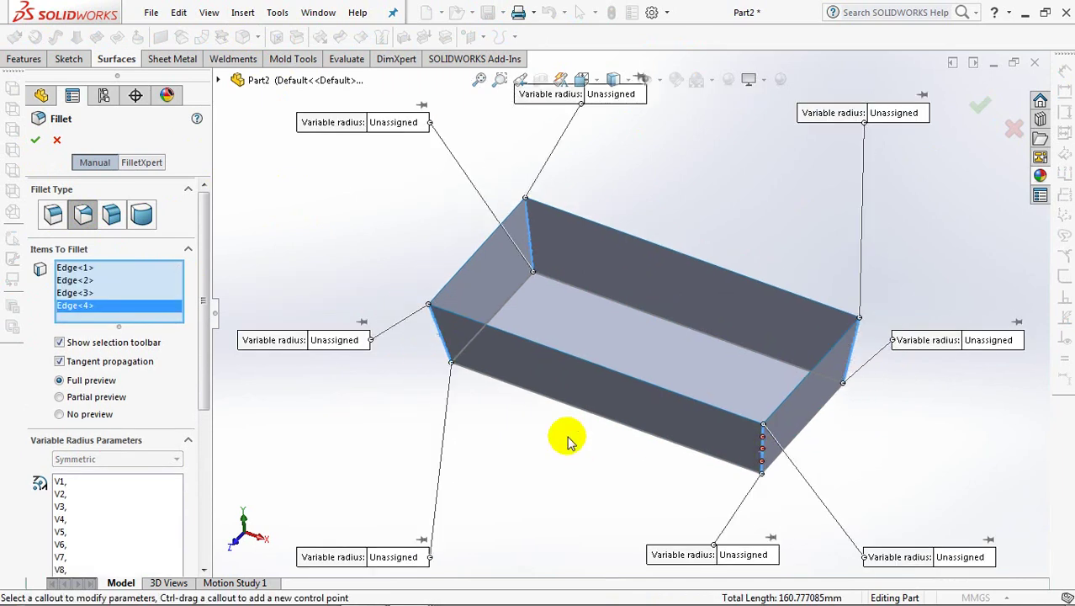
pyautogui.press('z')
pyautogui.moveTo(200, 408); pyautogui.dragTo(193, 495)
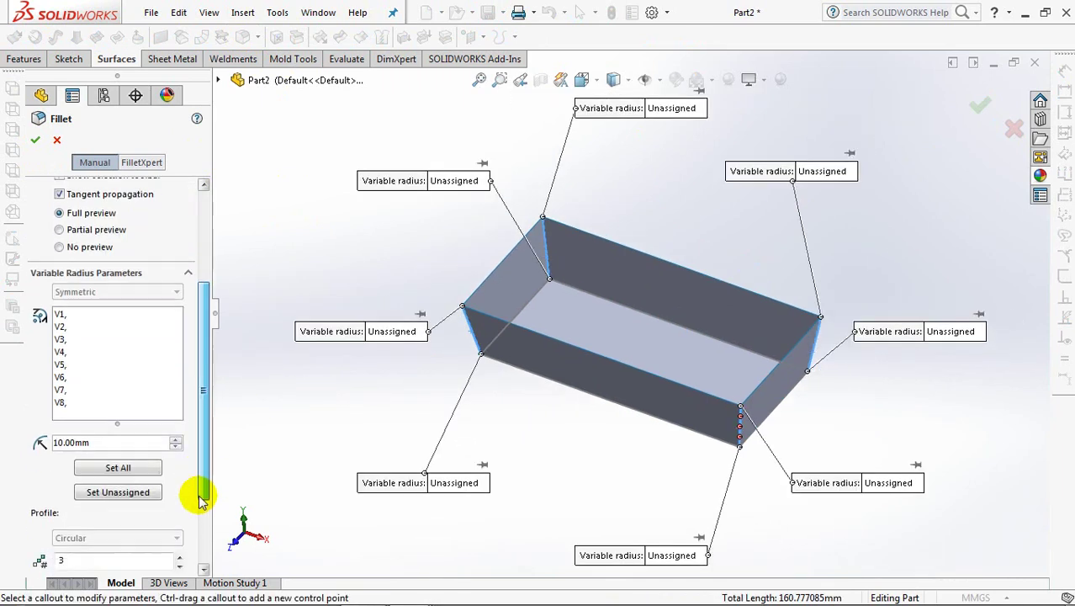
# - Set all vertex radii to 10 mm, change V1, V3 and V5 to 1 mm, and apply
pyautogui.click(124, 462)
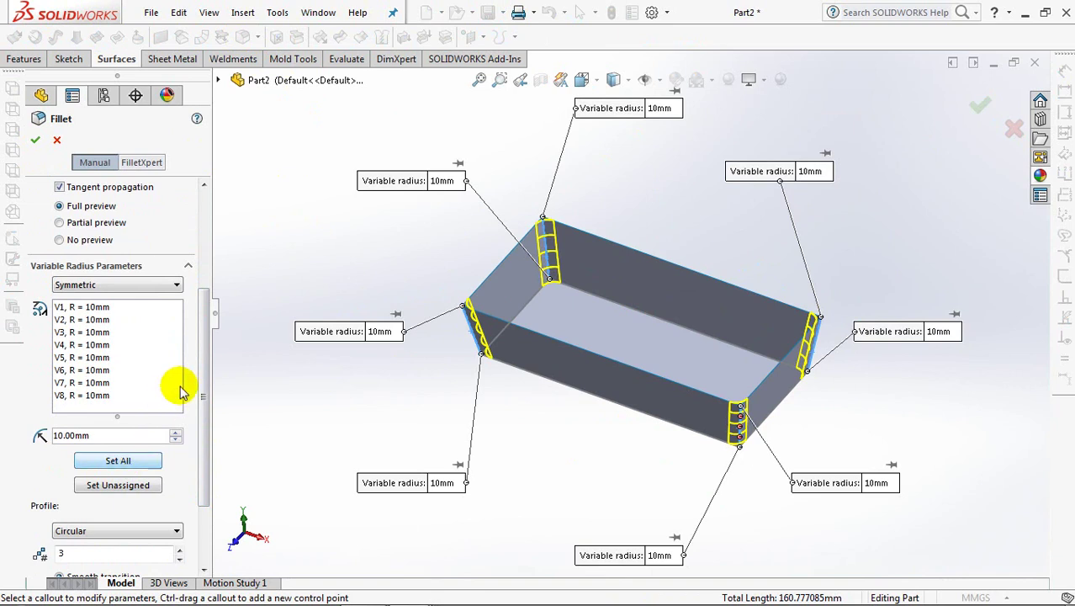
pyautogui.click(74, 313)
pyautogui.hotkey('ctrl', 'a')
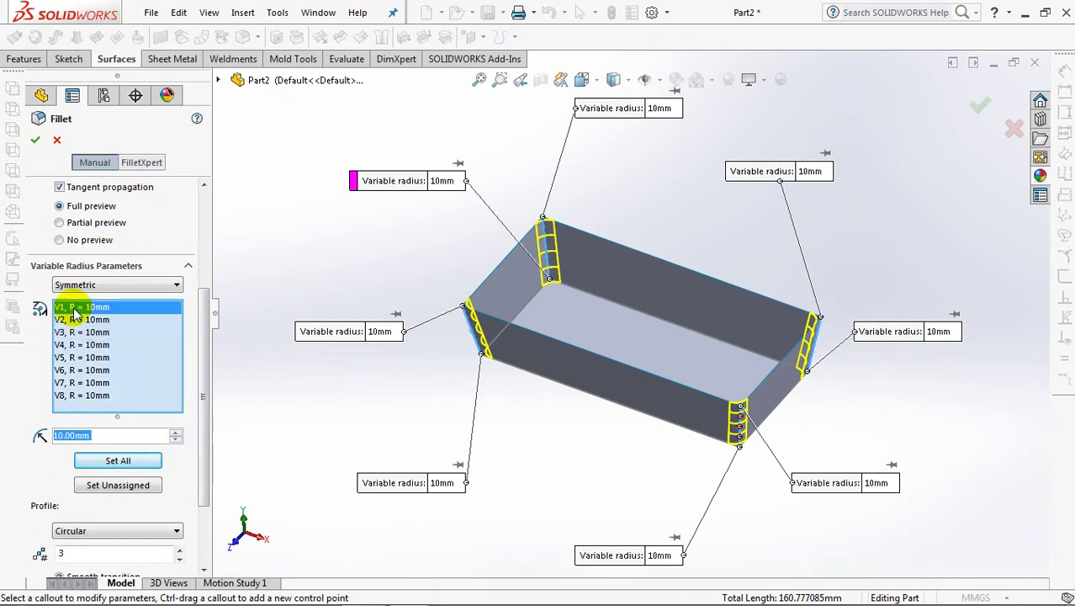
pyautogui.keyDown('ctrl'); pyautogui.click(80, 332); pyautogui.keyUp('ctrl')
pyautogui.keyDown('ctrl'); pyautogui.click(85, 358); pyautogui.keyUp('ctrl')
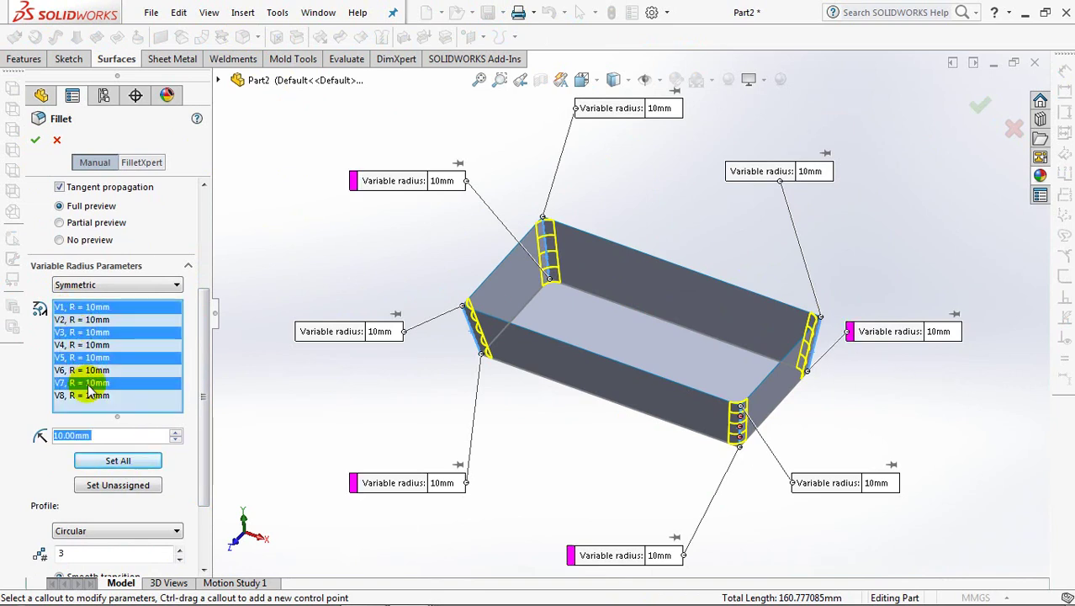
pyautogui.write('1')
pyautogui.press('Return')
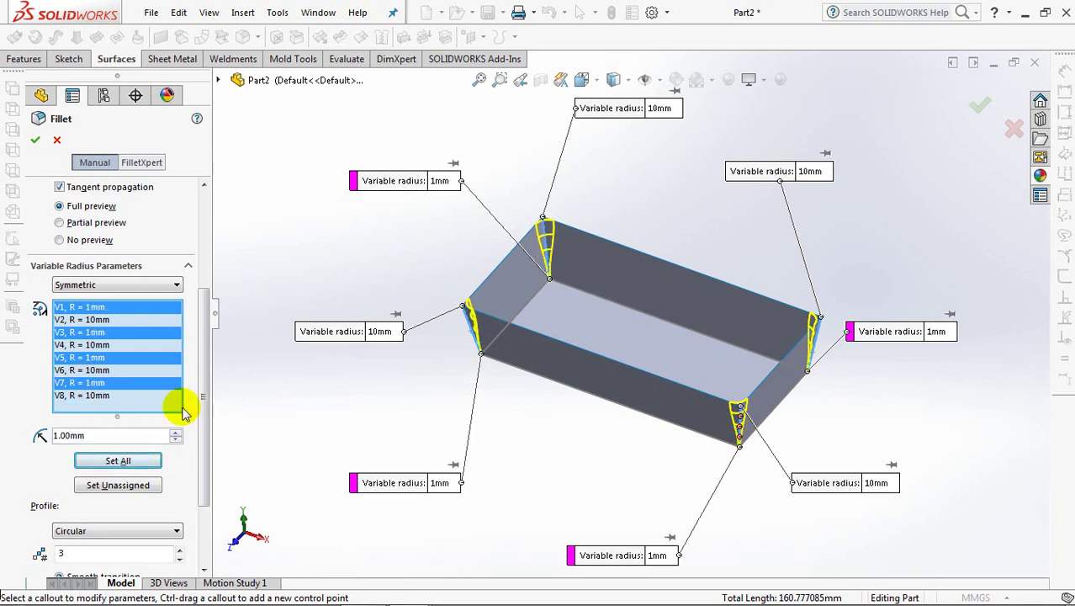
pyautogui.moveTo(204, 407); pyautogui.dragTo(205, 449)
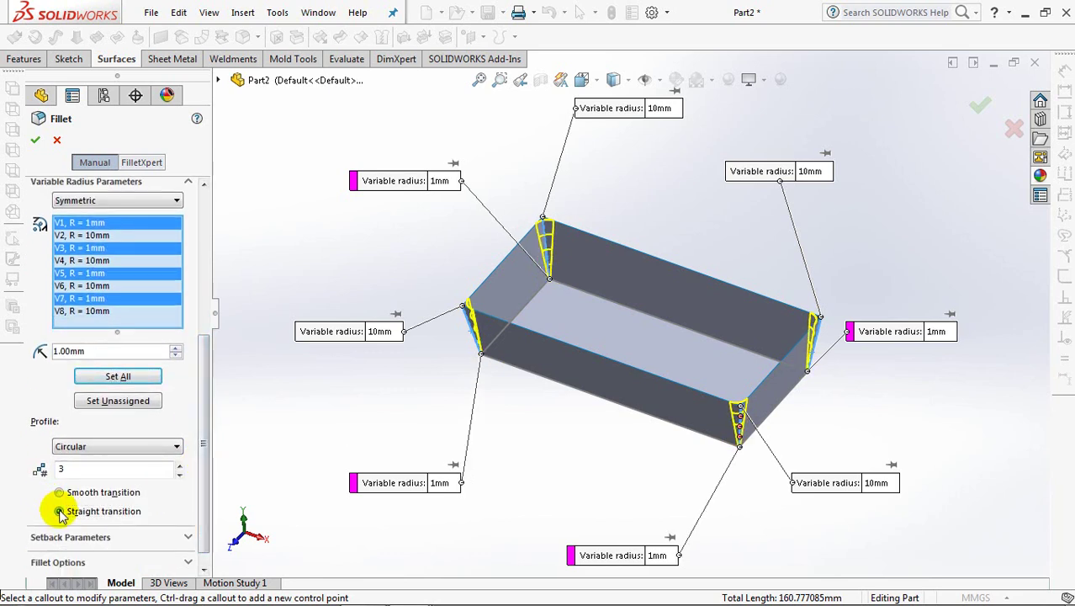
pyautogui.click(34, 139)
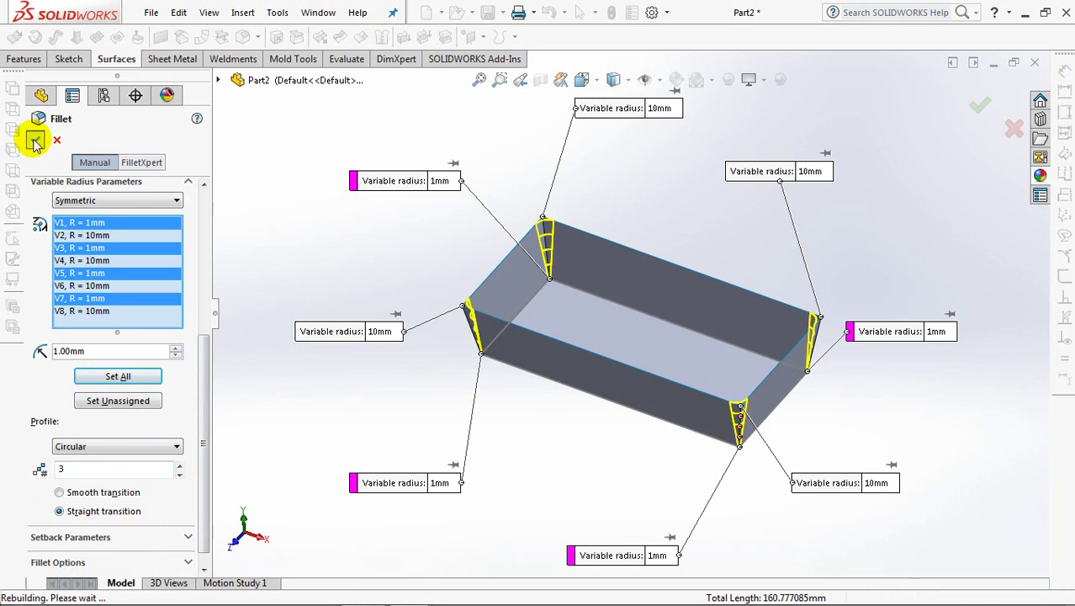
# - Round the edges of the tray's inner bottom face with a constant 2.5 mm fillet
pyautogui.click(242, 39)
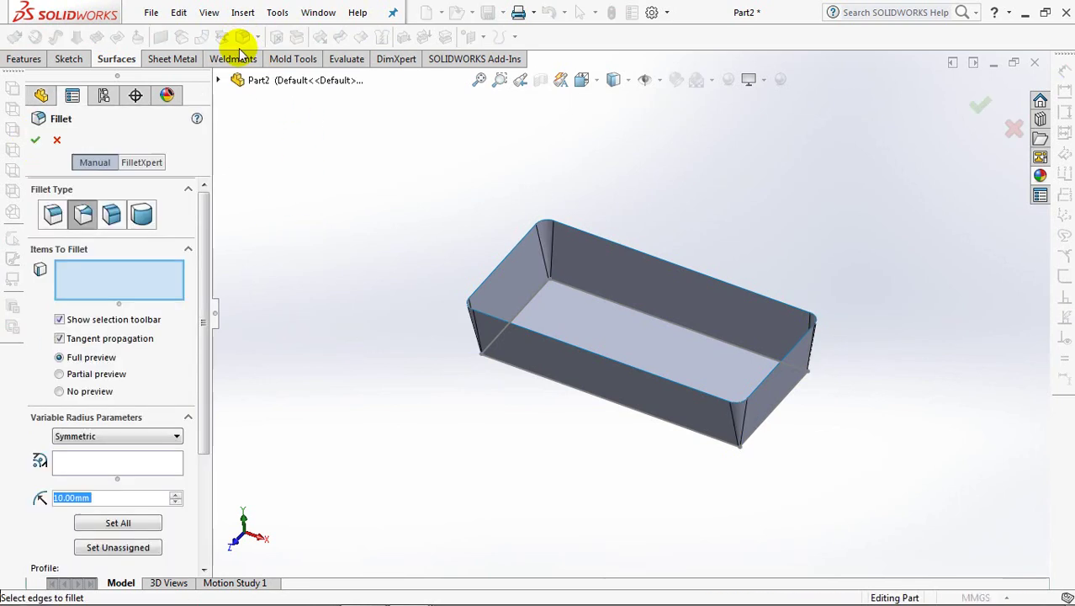
pyautogui.click(53, 212)
pyautogui.write('2.5')
pyautogui.press('Return')
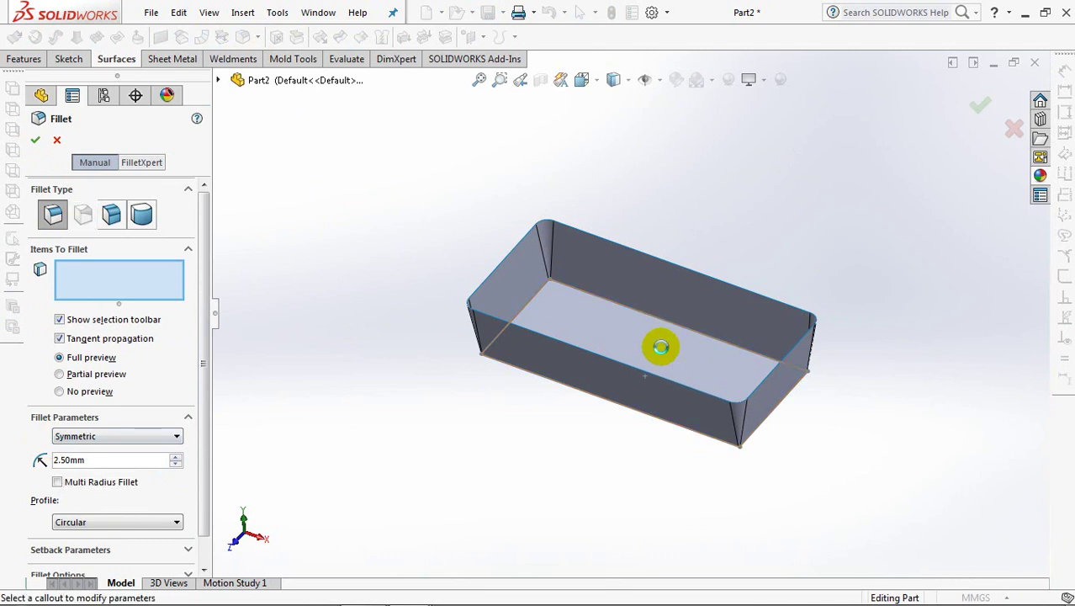
pyautogui.click(661, 348)
pyautogui.rightClick(661, 348)
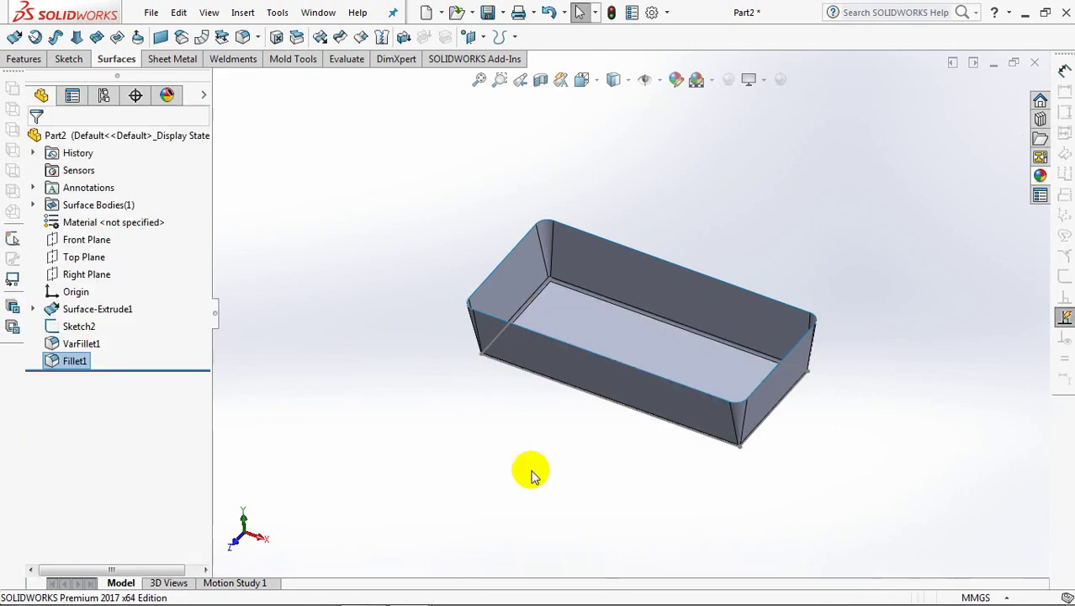
# - Start a sketch on the Front Plane and zoom in on the tray's upper left wall
pyautogui.click(87, 240)
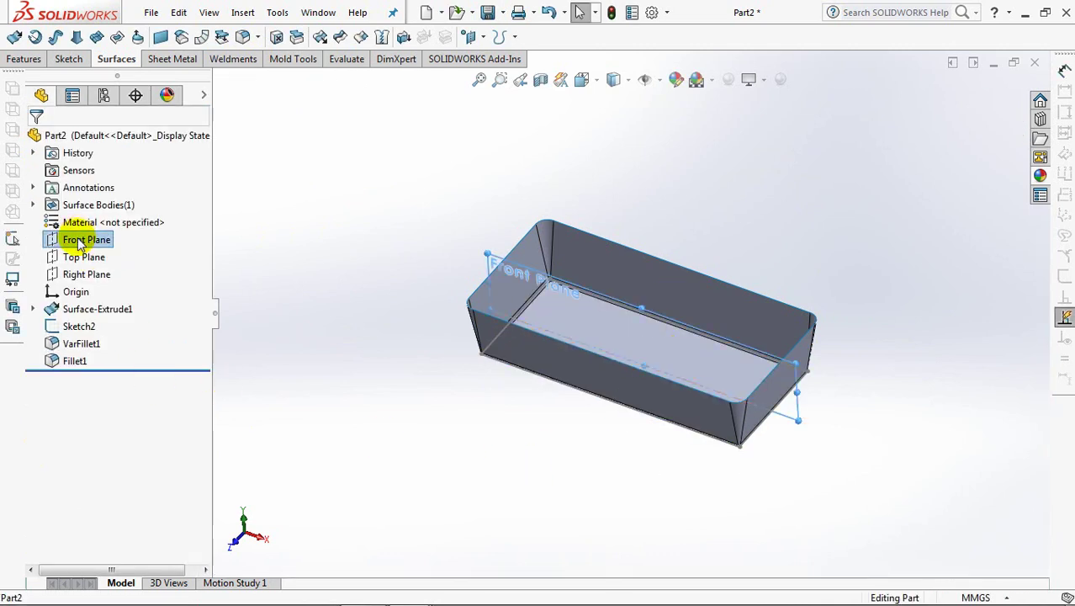
pyautogui.click(173, 233)
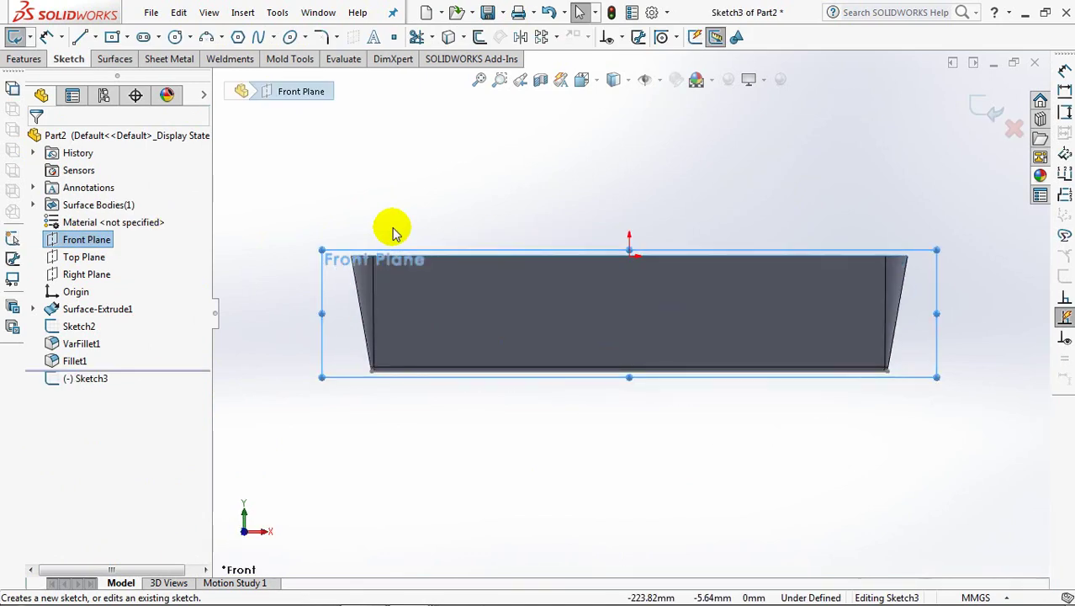
pyautogui.click(500, 79)
pyautogui.moveTo(323, 245)
pyautogui.mouseDown()
pyautogui.moveTo(386, 292)
pyautogui.moveTo(367, 285)
pyautogui.mouseUp()
pyautogui.click(499, 79)
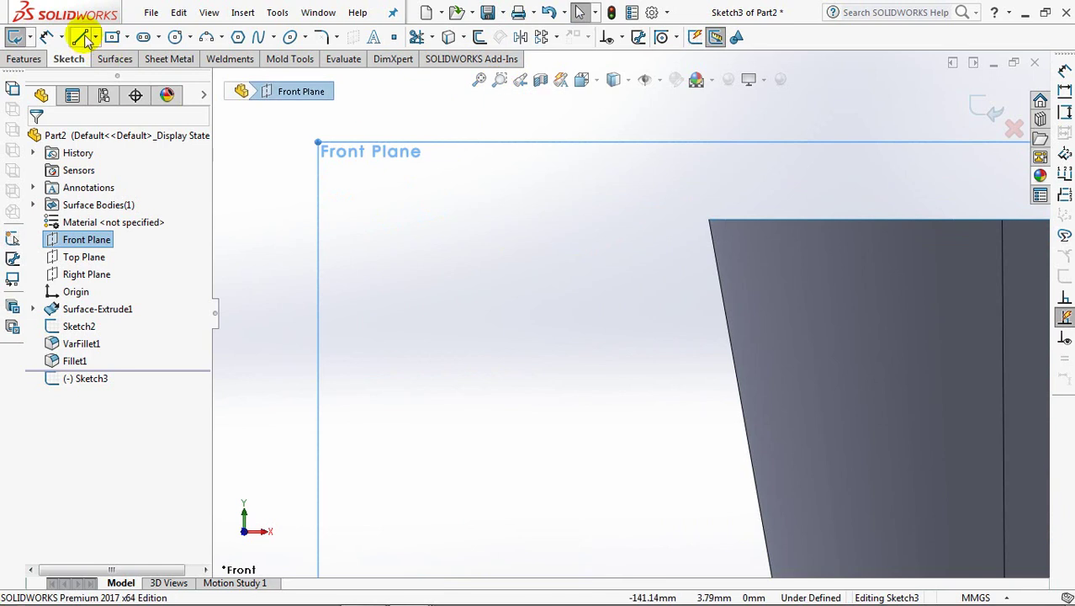
# - Draw a closed four-sided rim profile with lines beside the tray's top wall edge
pyautogui.click(82, 38)
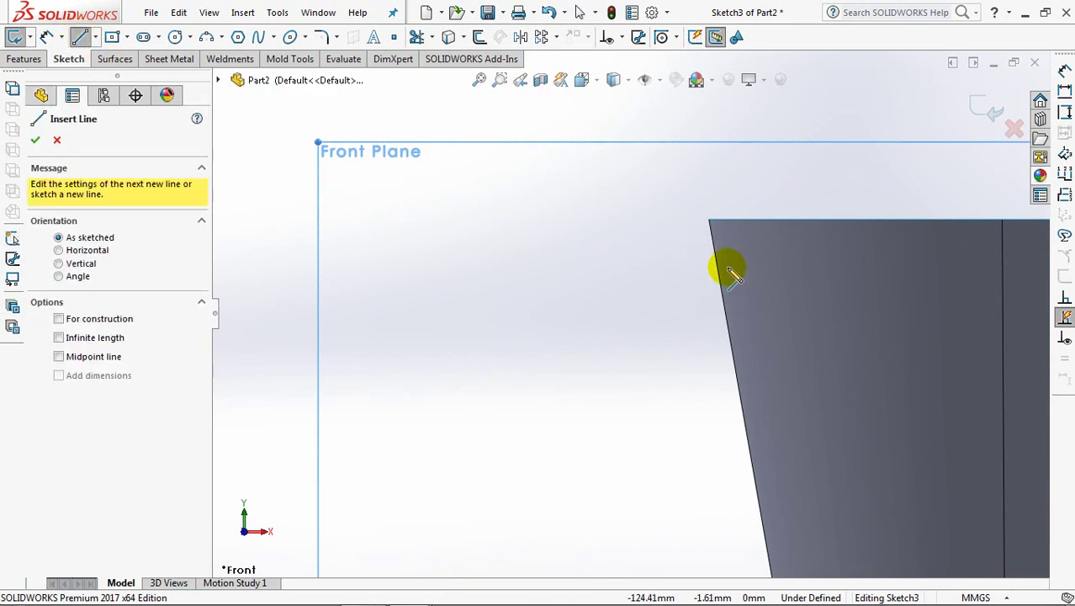
pyautogui.click(731, 267)
pyautogui.click(721, 193)
pyautogui.click(642, 194)
pyautogui.click(624, 266)
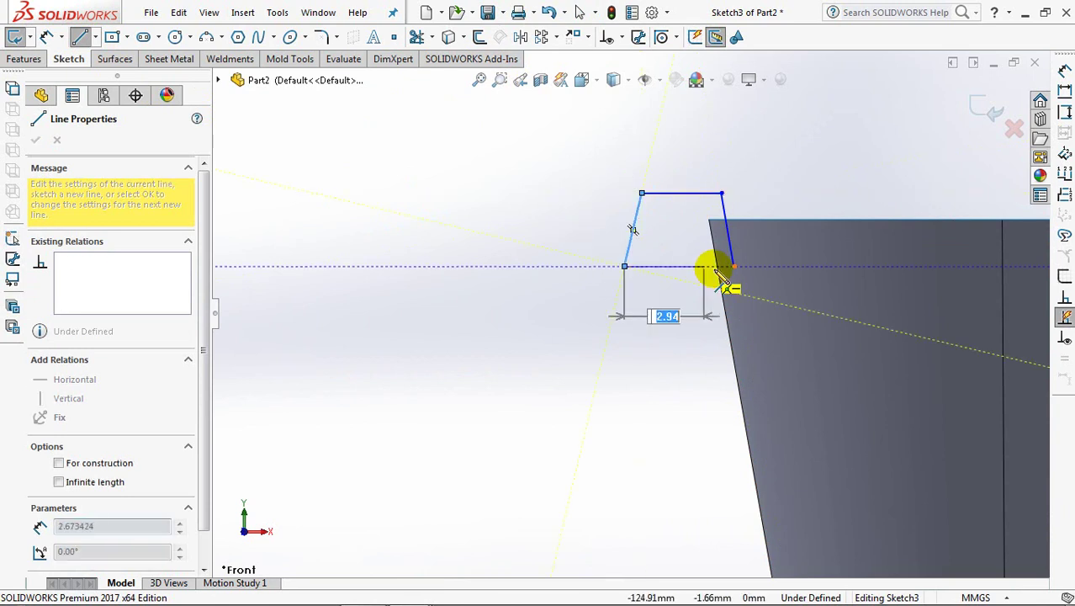
pyautogui.click(732, 267)
pyautogui.rightClick(732, 270)
pyautogui.click(751, 281)
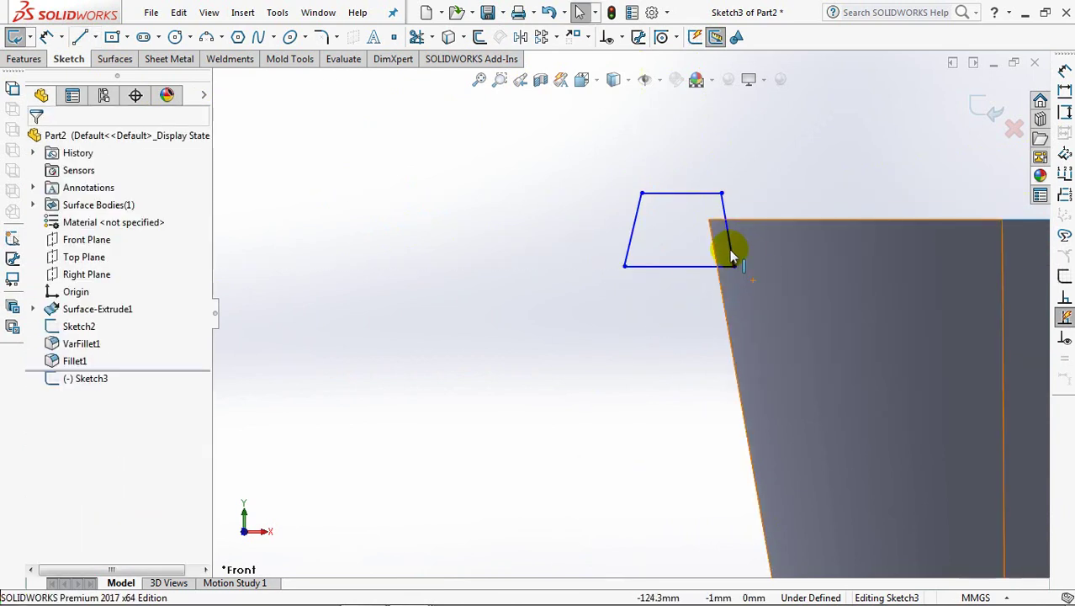
# - Make the profile's right side parallel to the slanted tray wall edge
pyautogui.click(730, 251)
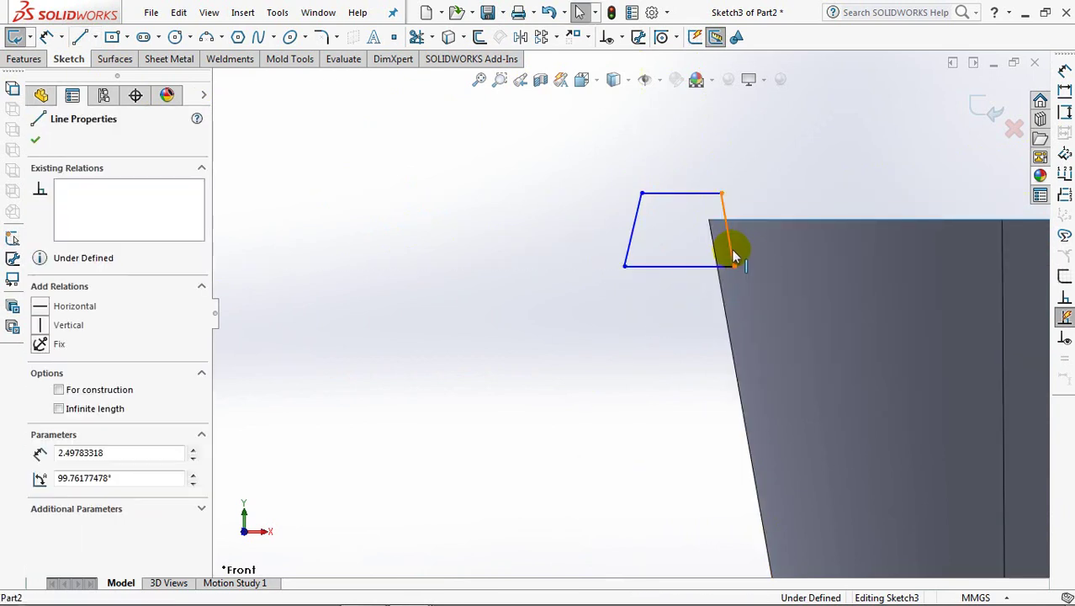
pyautogui.keyDown('ctrl'); pyautogui.click(725, 299); pyautogui.keyUp('ctrl')
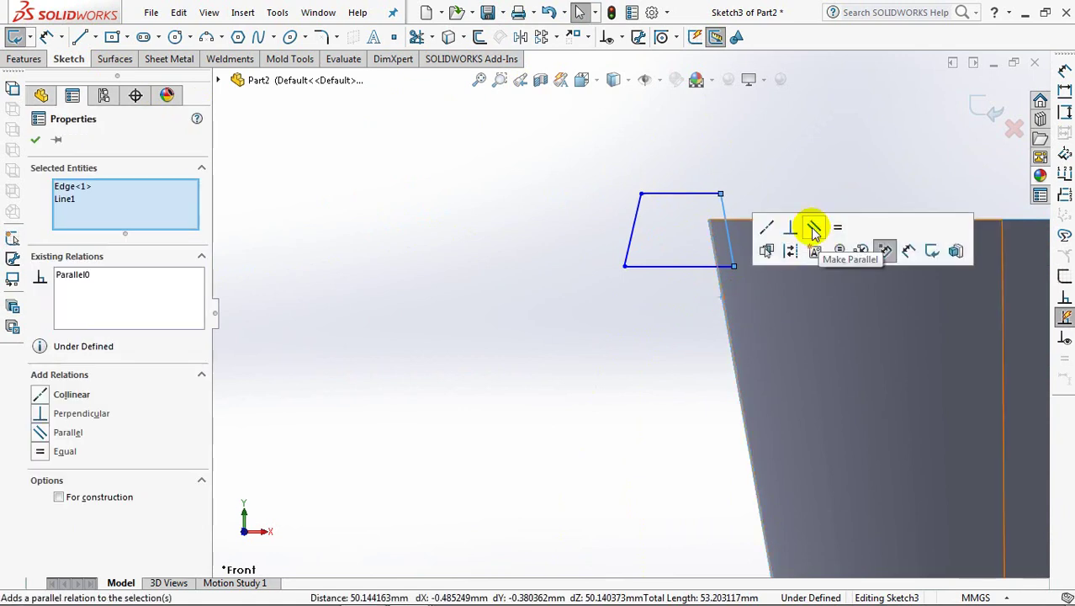
pyautogui.click(813, 229)
pyautogui.click(730, 220)
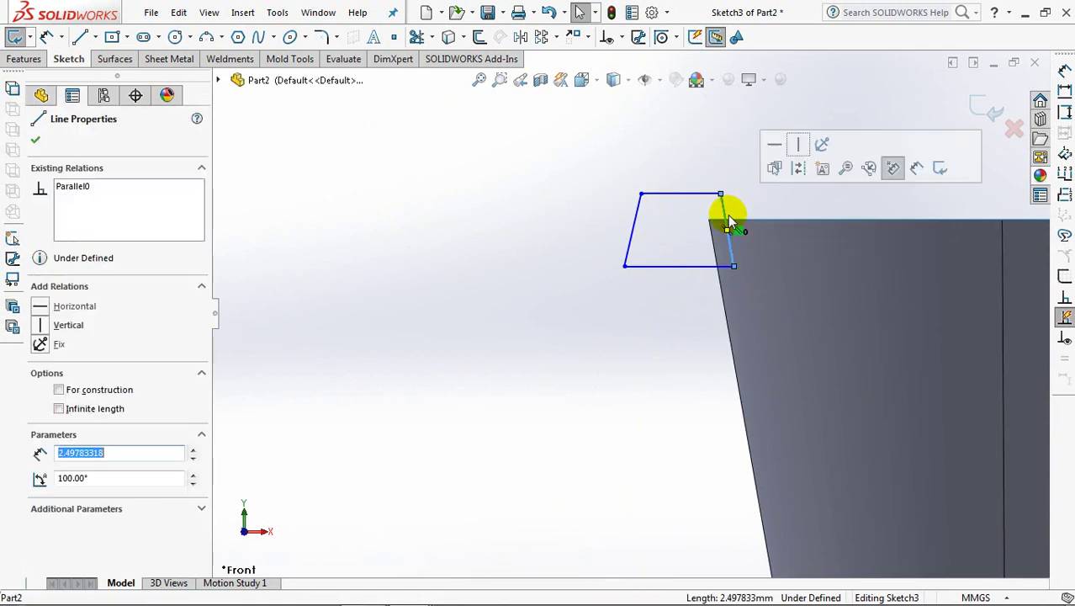
pyautogui.click(716, 154)
pyautogui.click(46, 37)
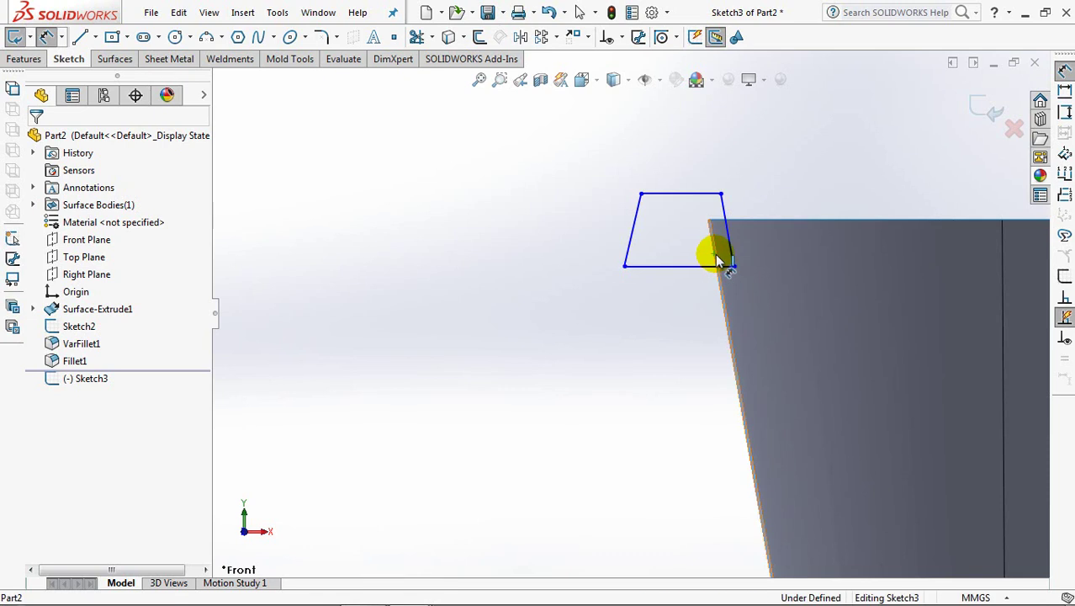
# - Dimension the profile 1 mm offset from the tray wall and 1 mm above the rim
pyautogui.click(731, 257)
pyautogui.click(730, 299)
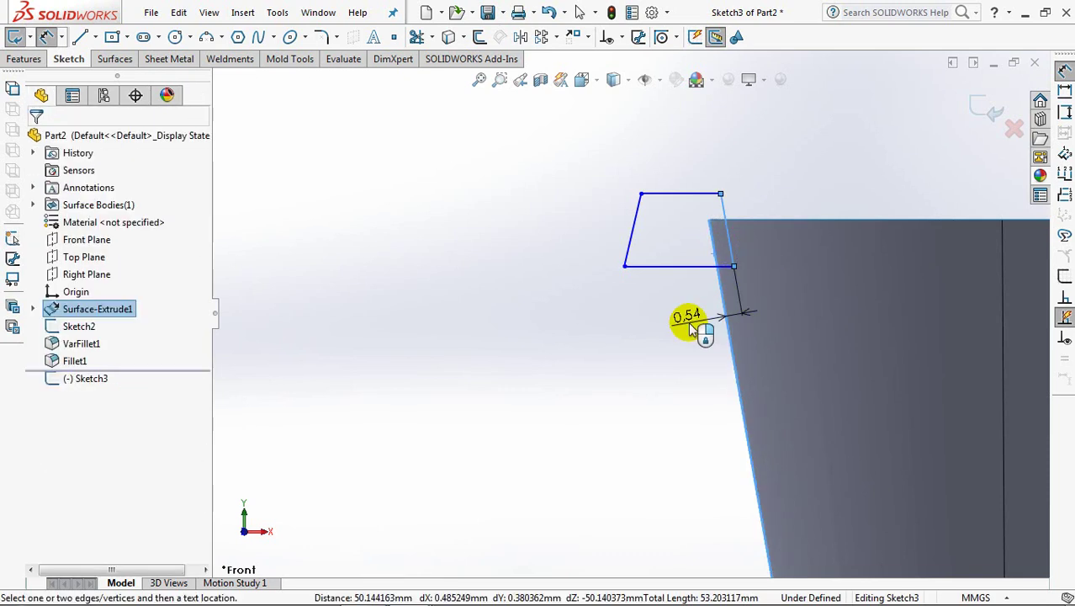
pyautogui.click(689, 322)
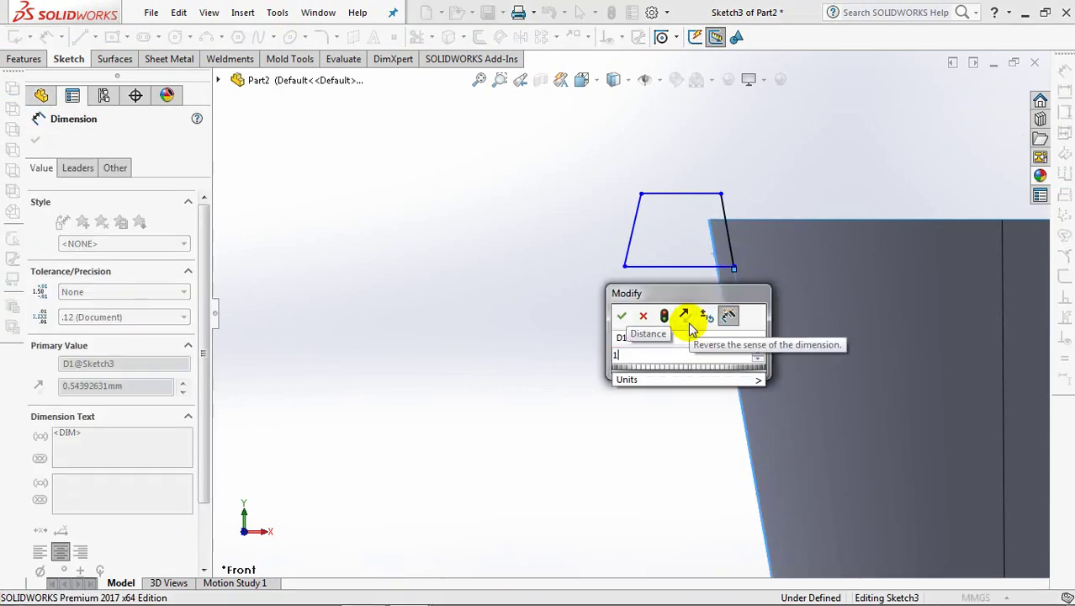
pyautogui.write('1')
pyautogui.click(621, 314)
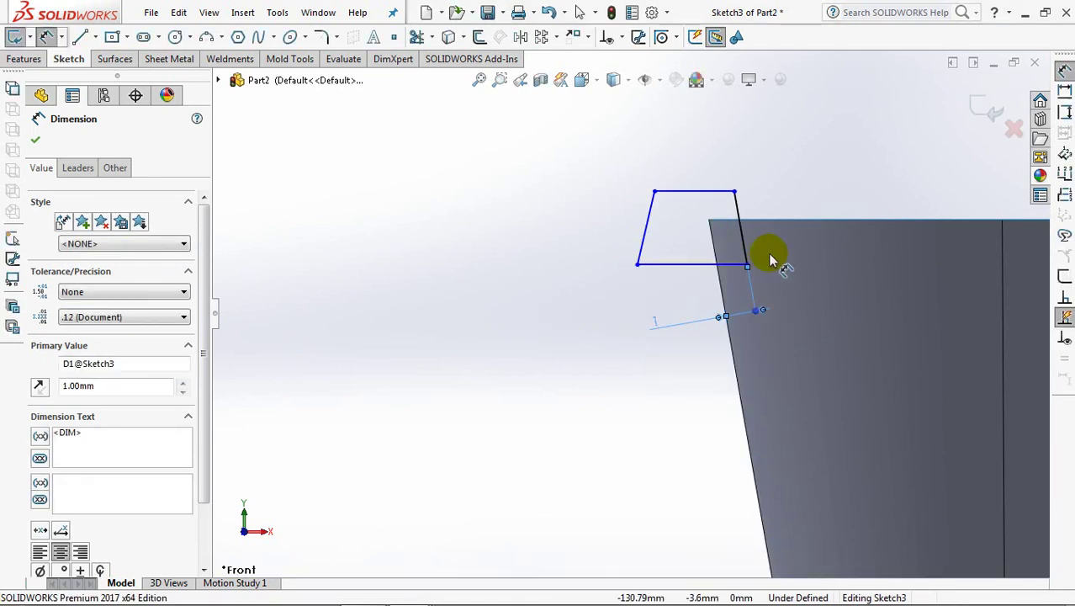
pyautogui.click(718, 196)
pyautogui.click(799, 158)
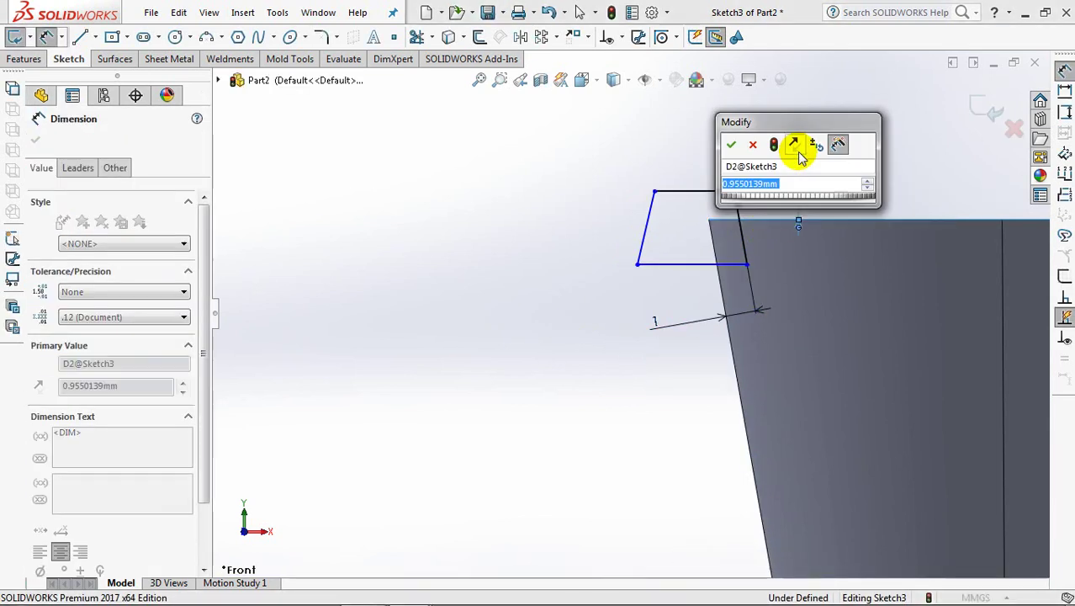
pyautogui.write('1')
pyautogui.click(731, 144)
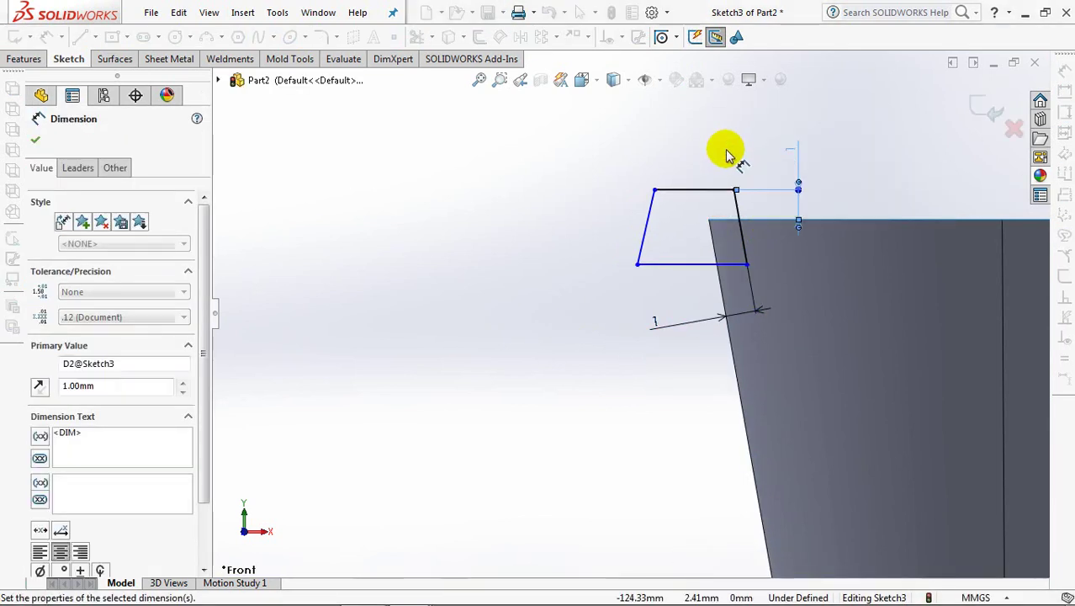
pyautogui.press('Escape')
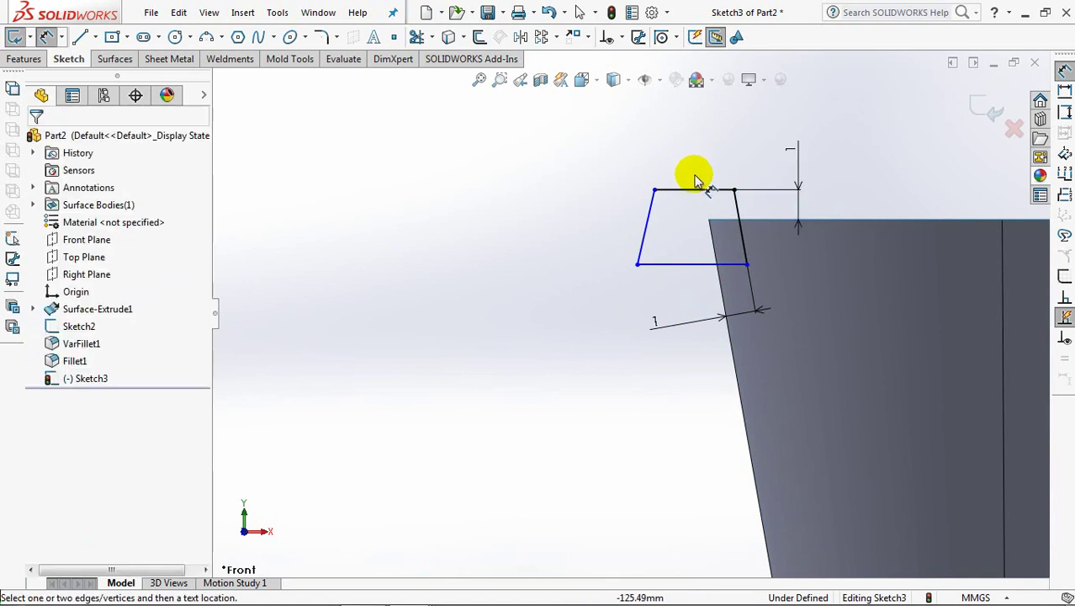
# - Set the profile height to 5.50 and a 20° angle between its slanted sides
pyautogui.click(692, 196)
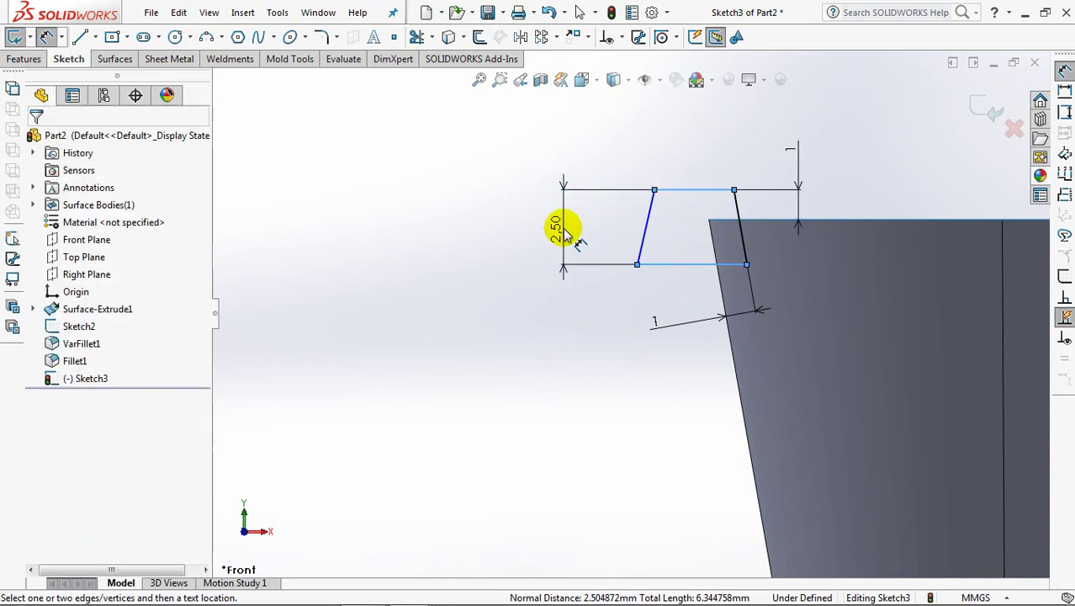
pyautogui.click(561, 230)
pyautogui.write('2.5')
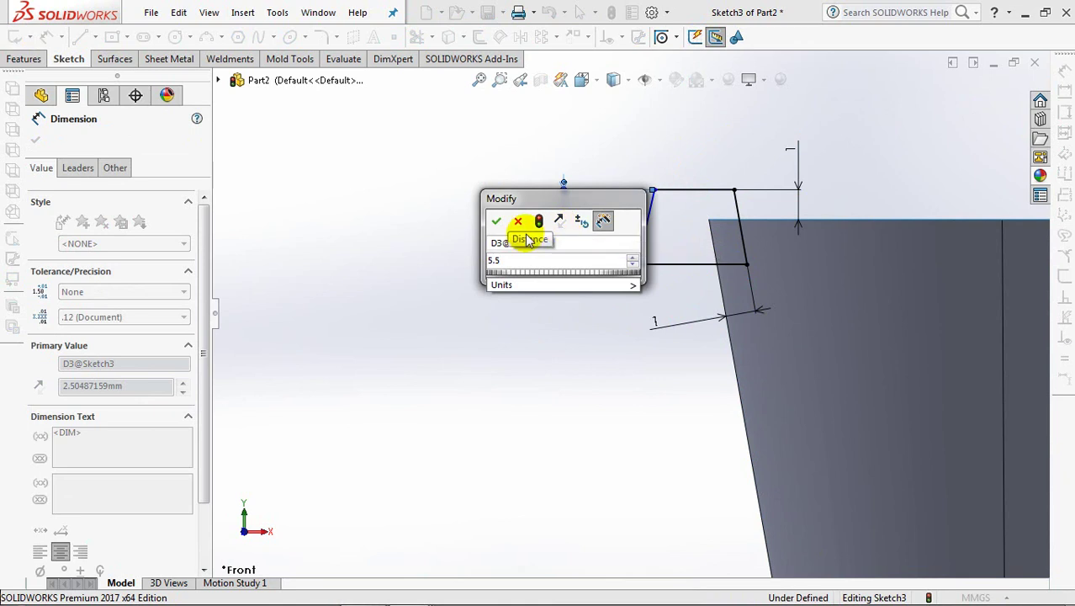
pyautogui.click(495, 221)
pyautogui.press('Escape')
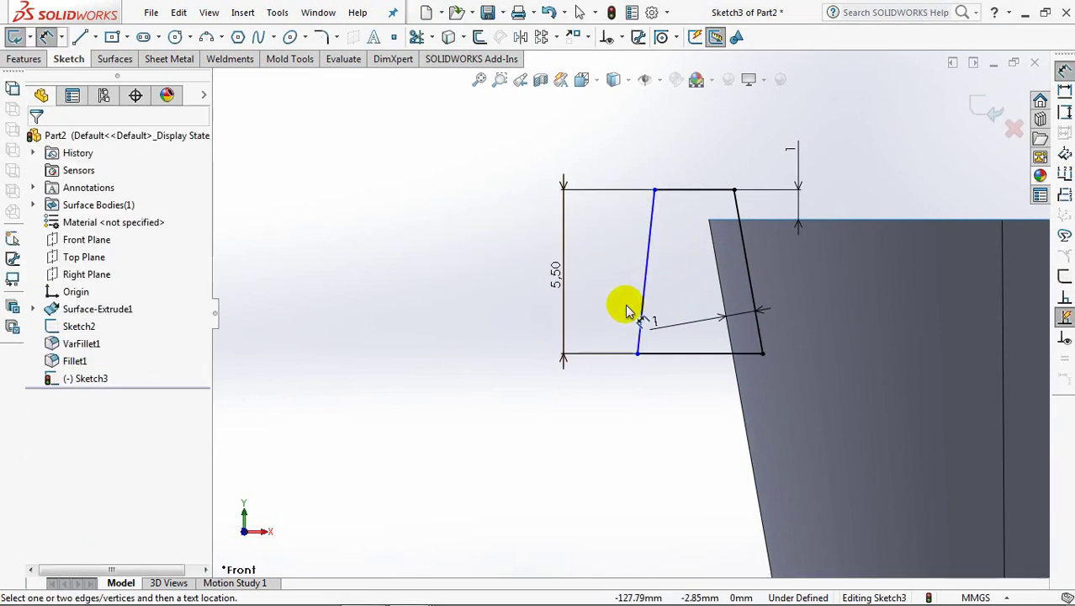
pyautogui.click(642, 305)
pyautogui.click(751, 300)
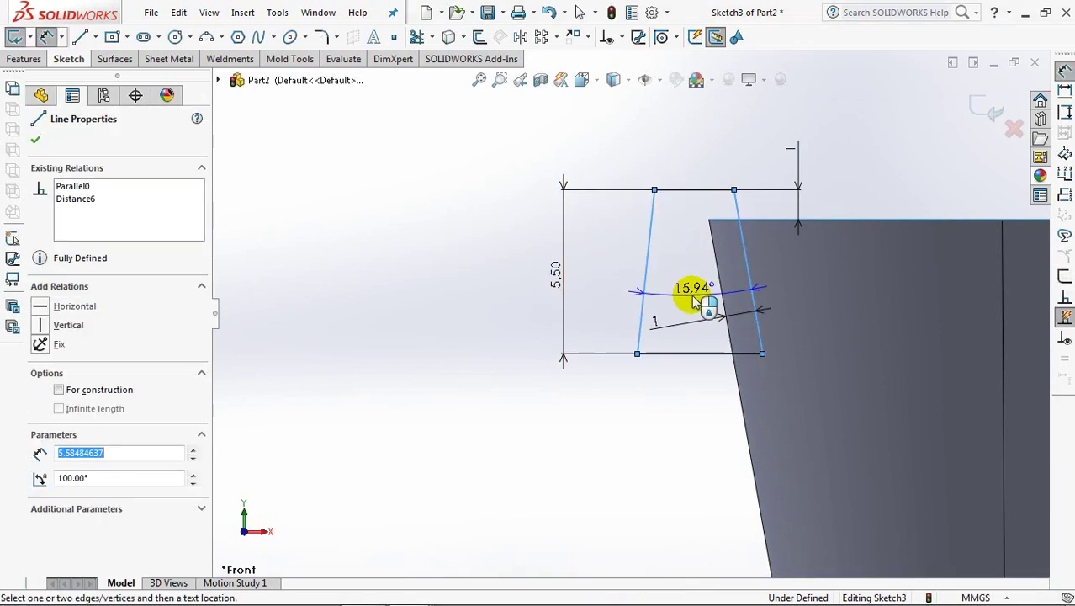
pyautogui.click(690, 298)
pyautogui.write('20')
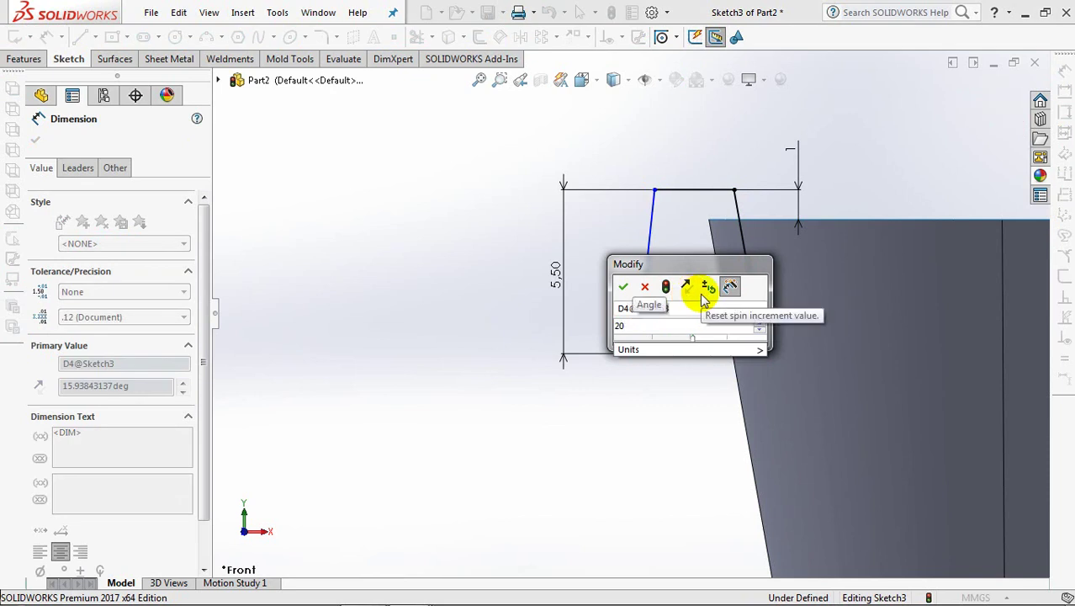
pyautogui.click(624, 290)
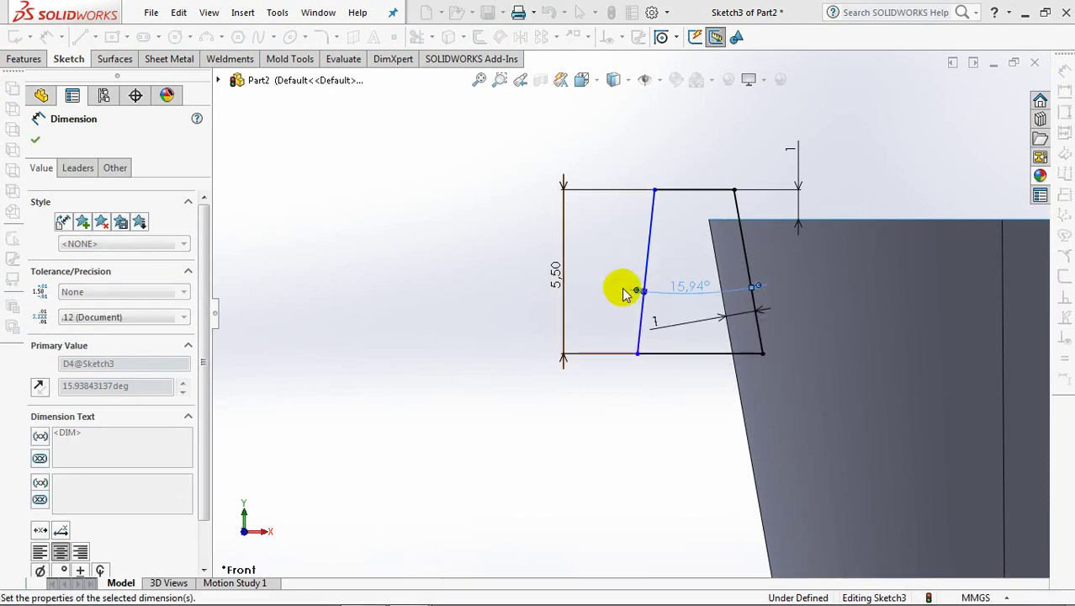
# - Give the profile's top edge a 6 mm width and exit the sketch
pyautogui.click(722, 196)
pyautogui.click(717, 152)
pyautogui.write('6')
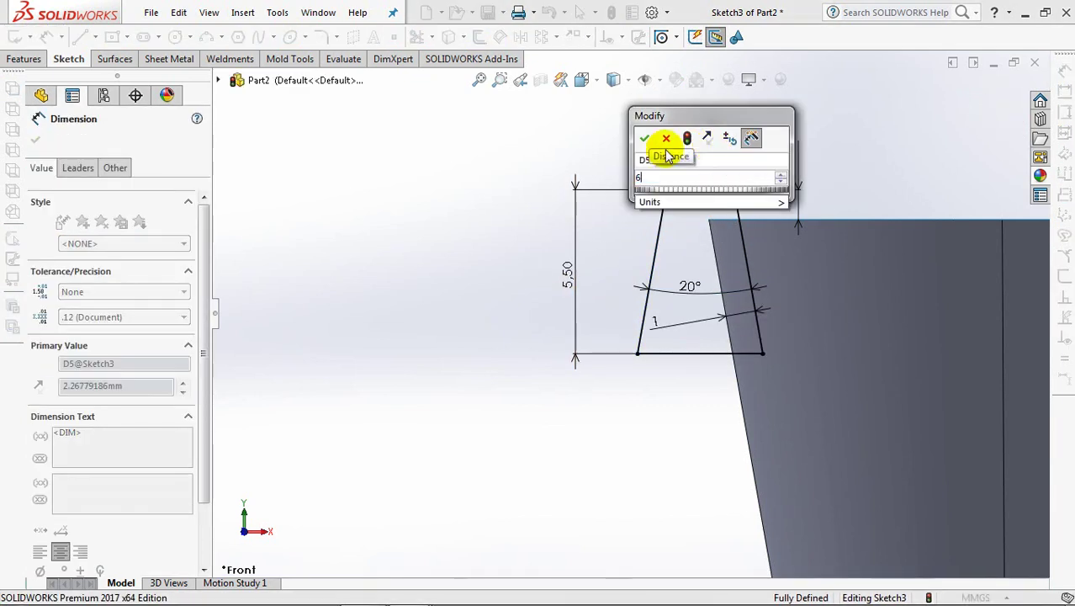
pyautogui.click(644, 138)
pyautogui.press('Escape')
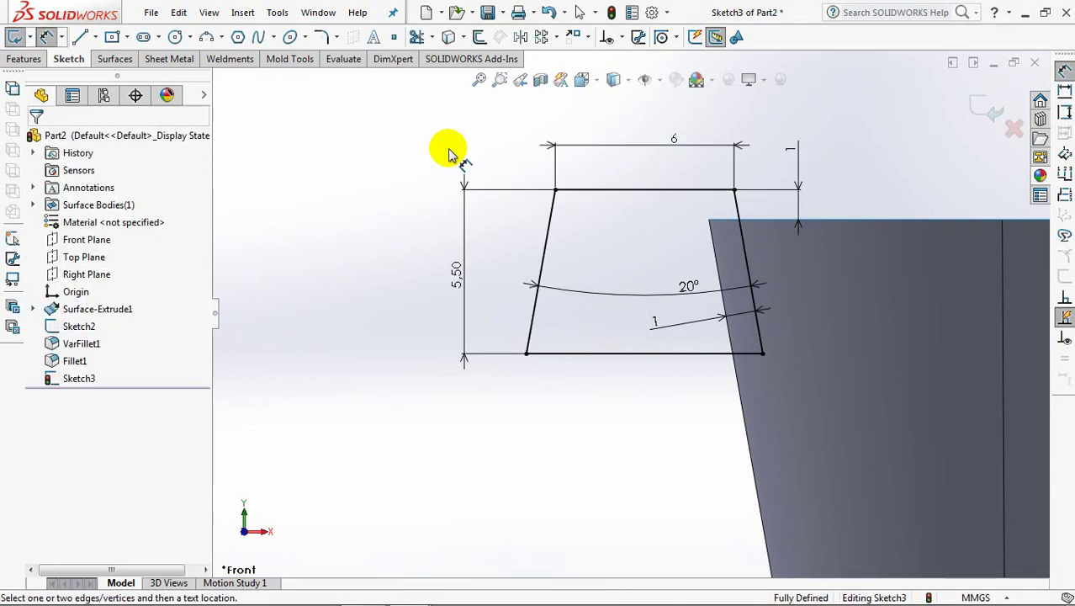
pyautogui.click(978, 109)
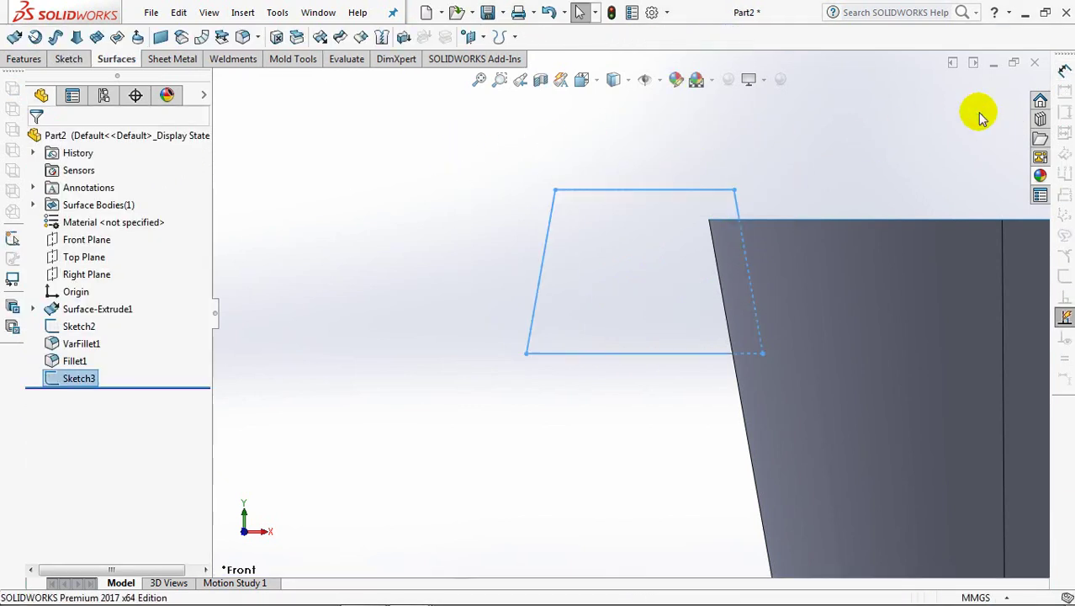
# - Sweep the Sketch3 rim profile around the tray's top-edge loop to create the bead
pyautogui.hotkey('ctrl', '7')
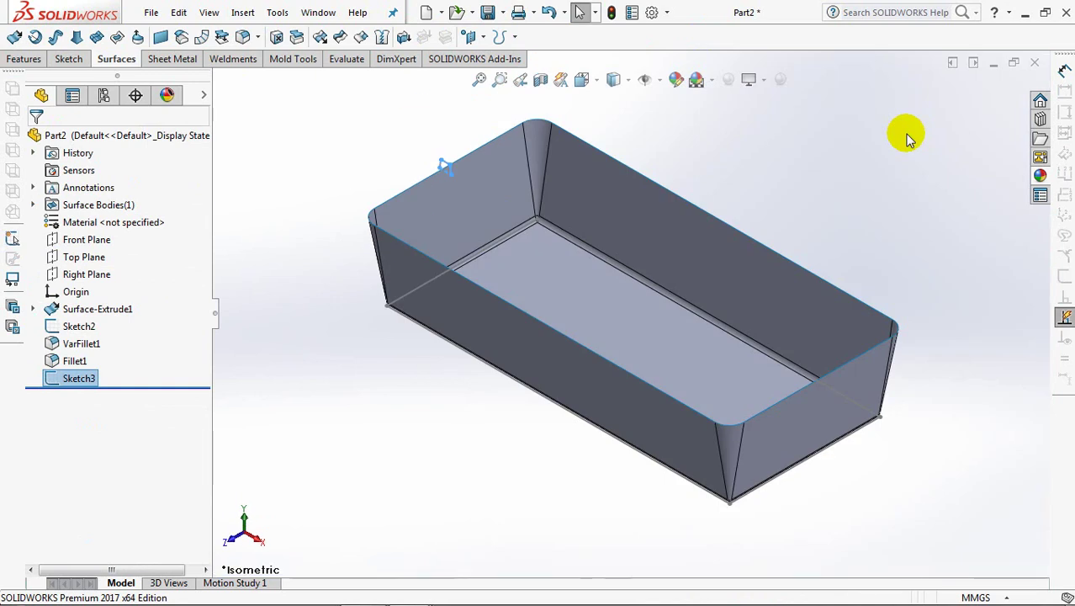
pyautogui.click(32, 64)
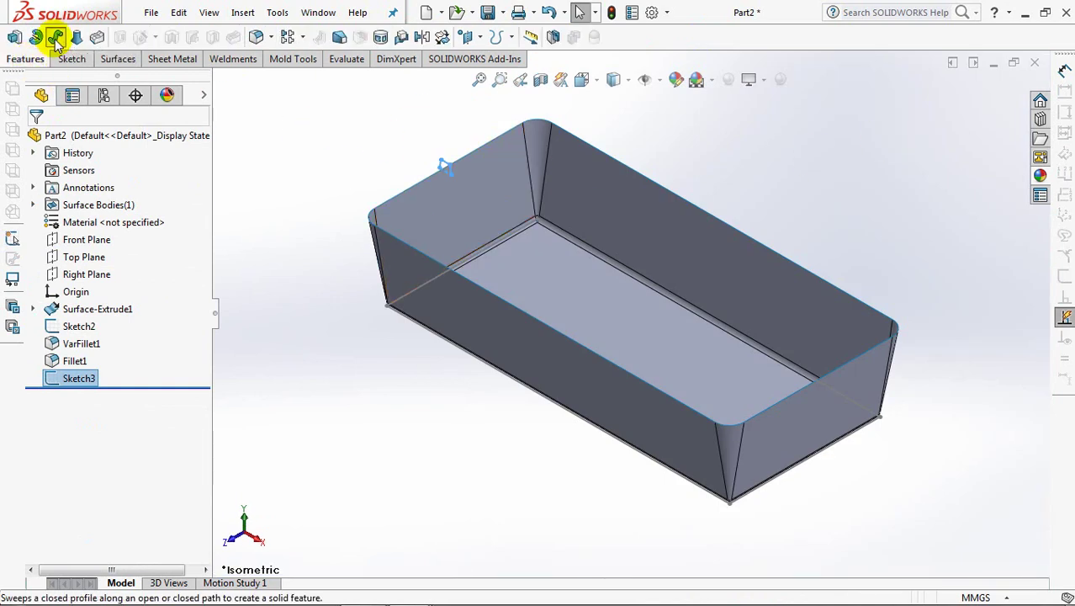
pyautogui.click(54, 36)
pyautogui.rightClick(256, 220)
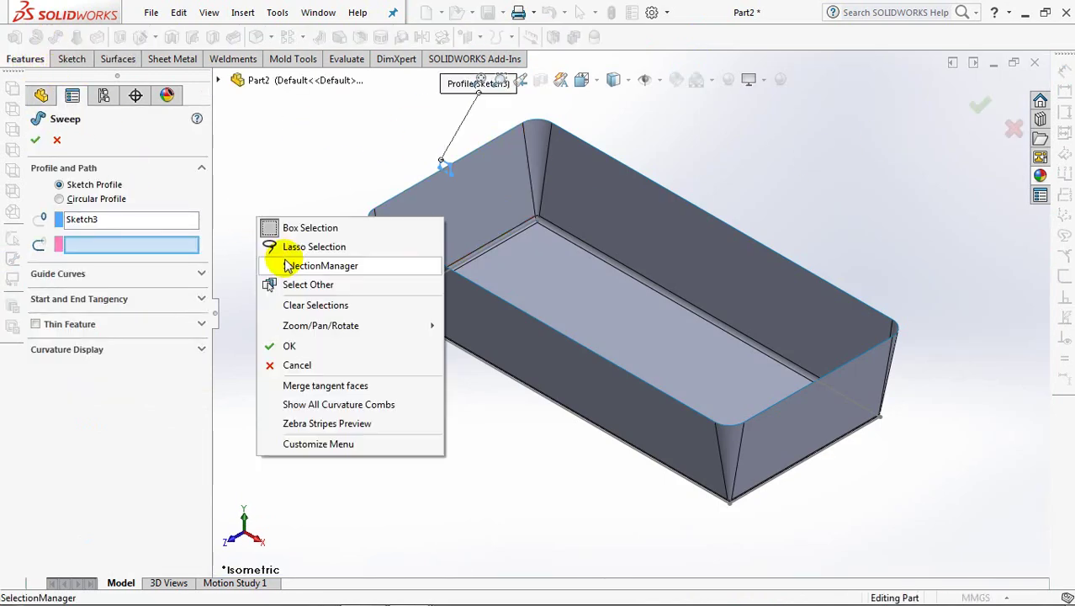
pyautogui.click(299, 261)
pyautogui.click(483, 142)
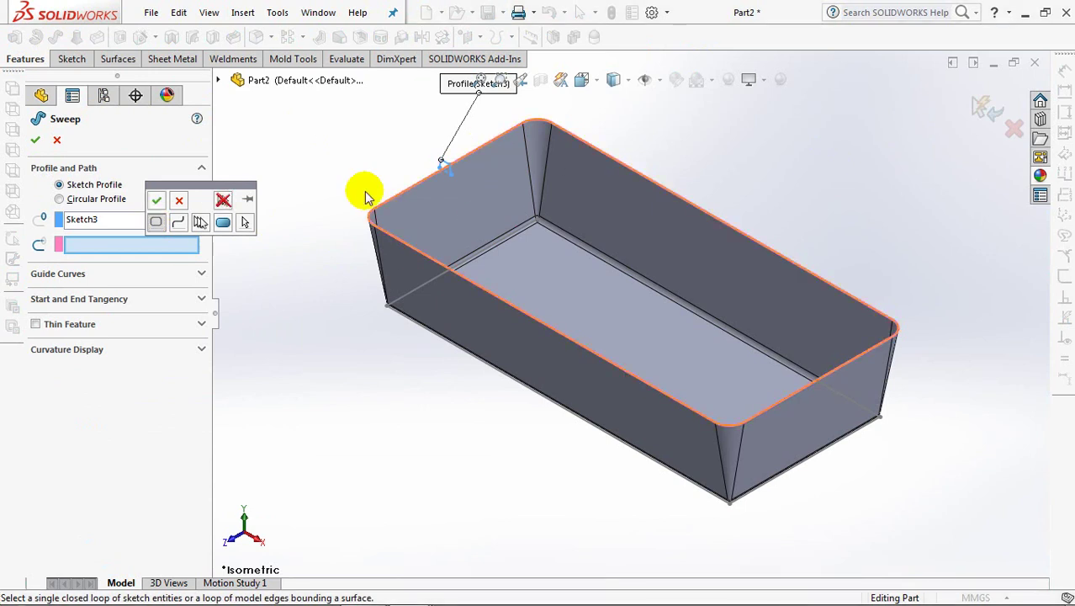
pyautogui.click(156, 199)
pyautogui.click(159, 301)
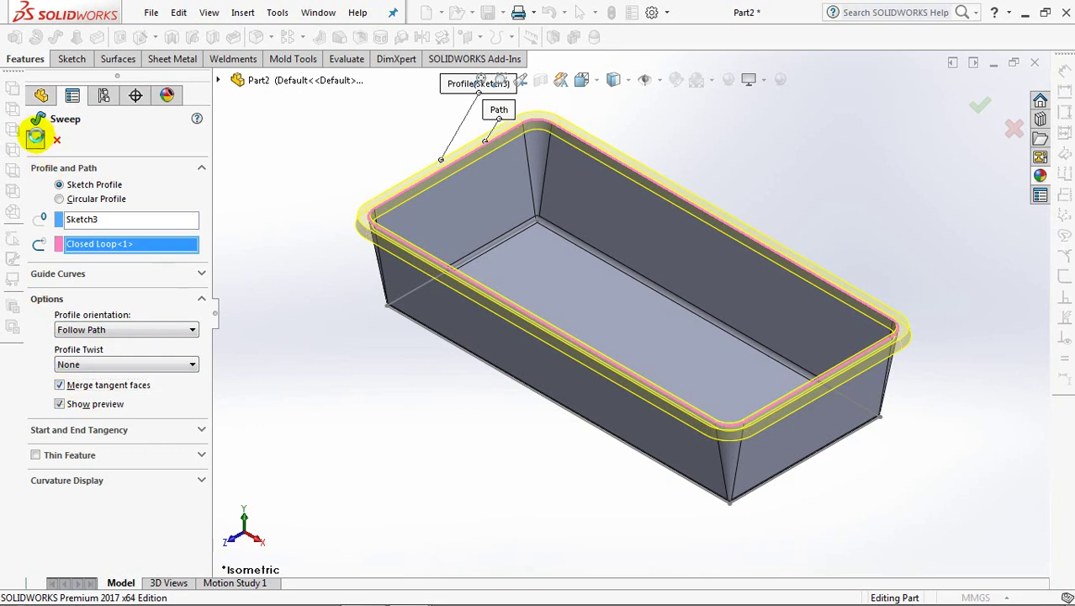
pyautogui.click(35, 138)
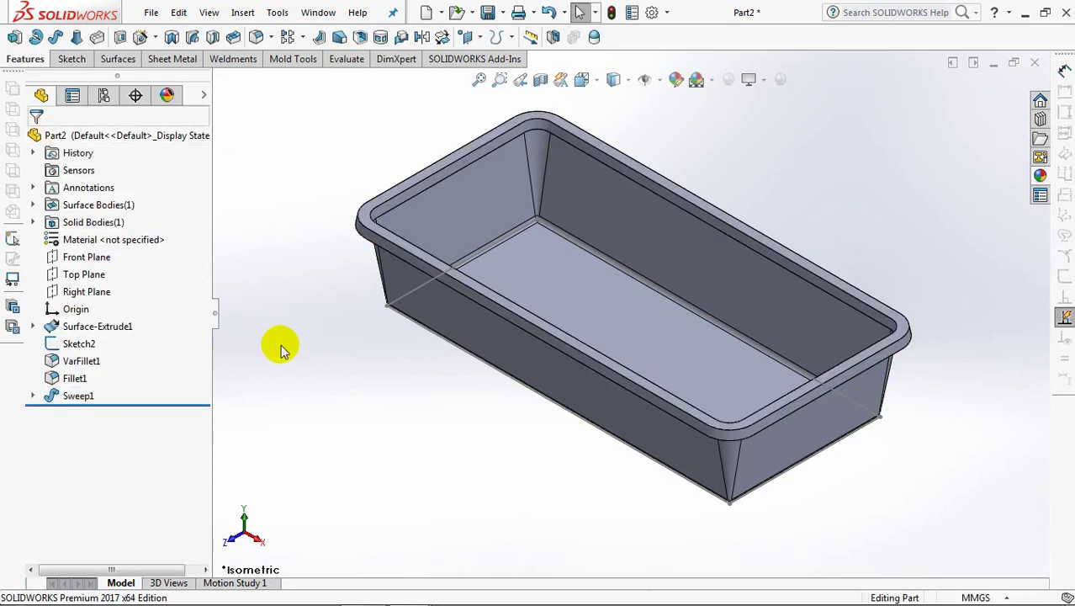
# - On the Right Plane, sketch a short centerline across the middle of the rim
pyautogui.click(86, 291)
pyautogui.click(143, 270)
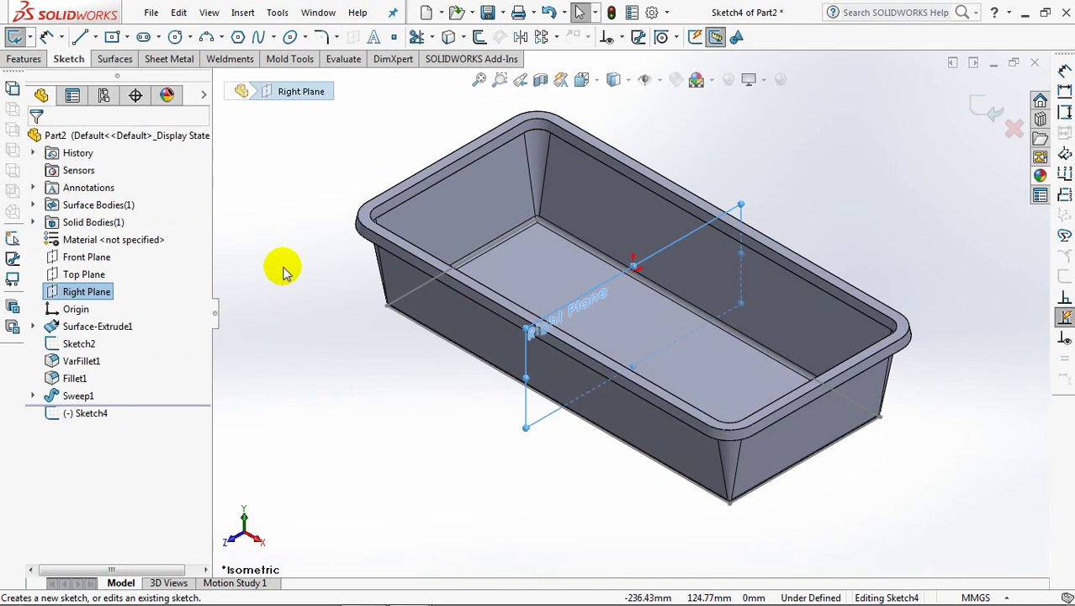
pyautogui.click(96, 37)
pyautogui.click(111, 72)
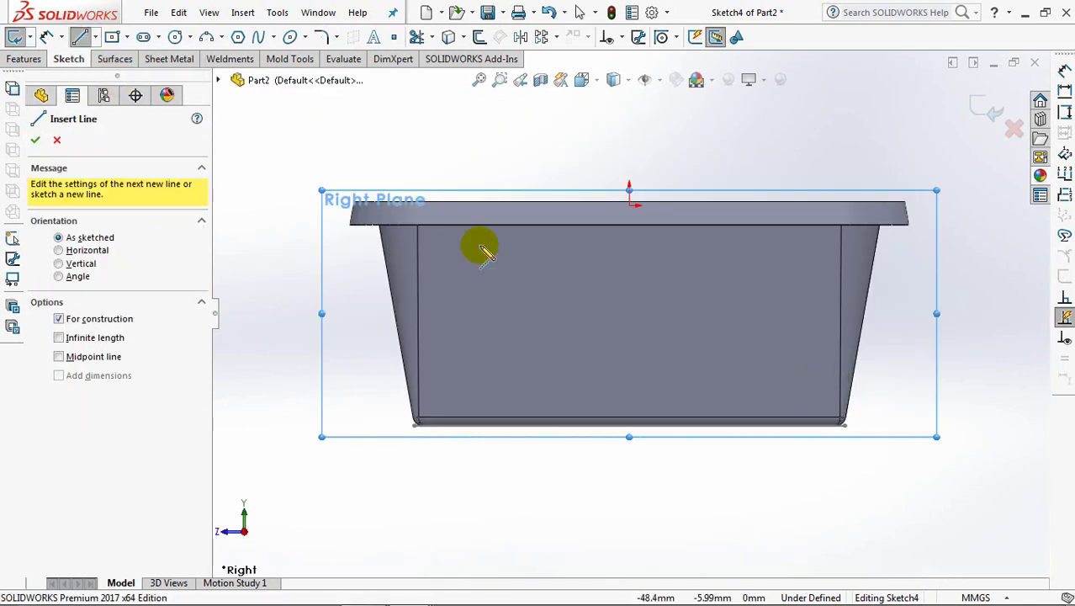
pyautogui.click(629, 225)
pyautogui.rightClick(629, 204)
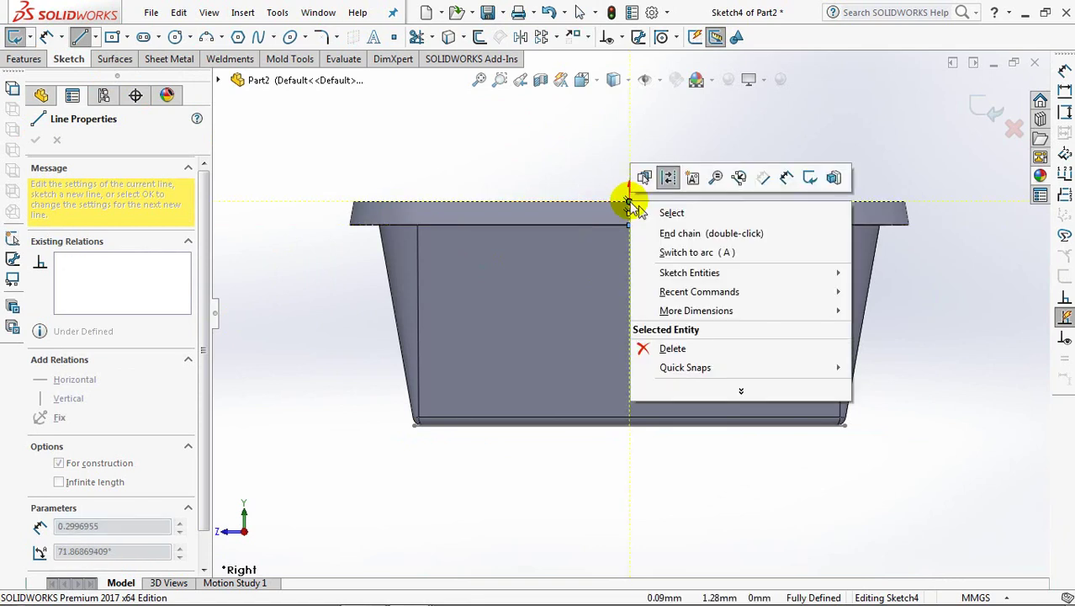
pyautogui.click(670, 213)
# - Offset the centerline 34 mm to both sides and exit the sketch
pyautogui.click(479, 37)
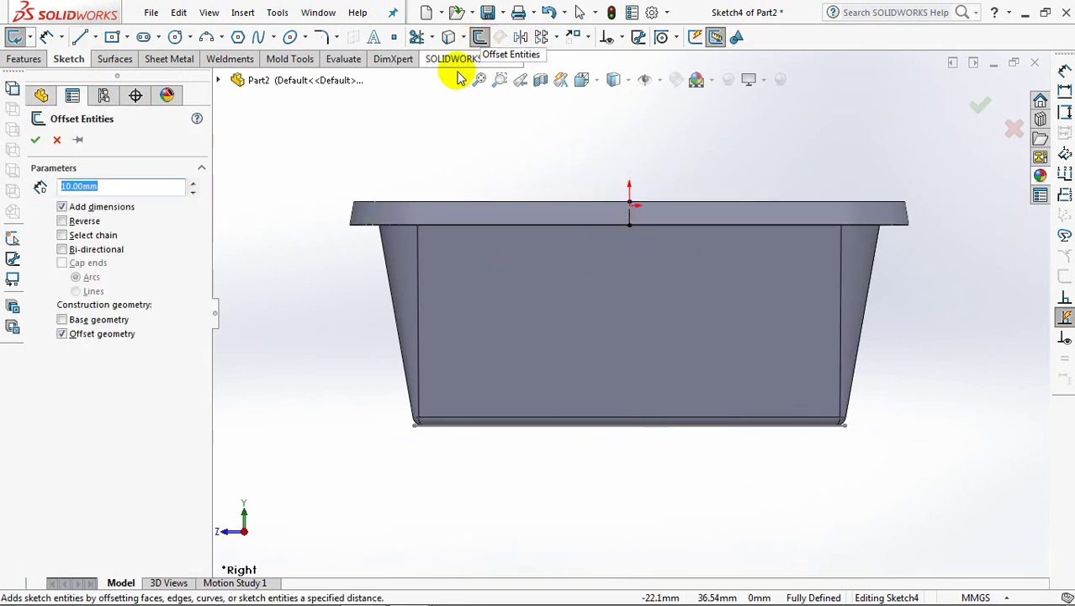
pyautogui.write('34')
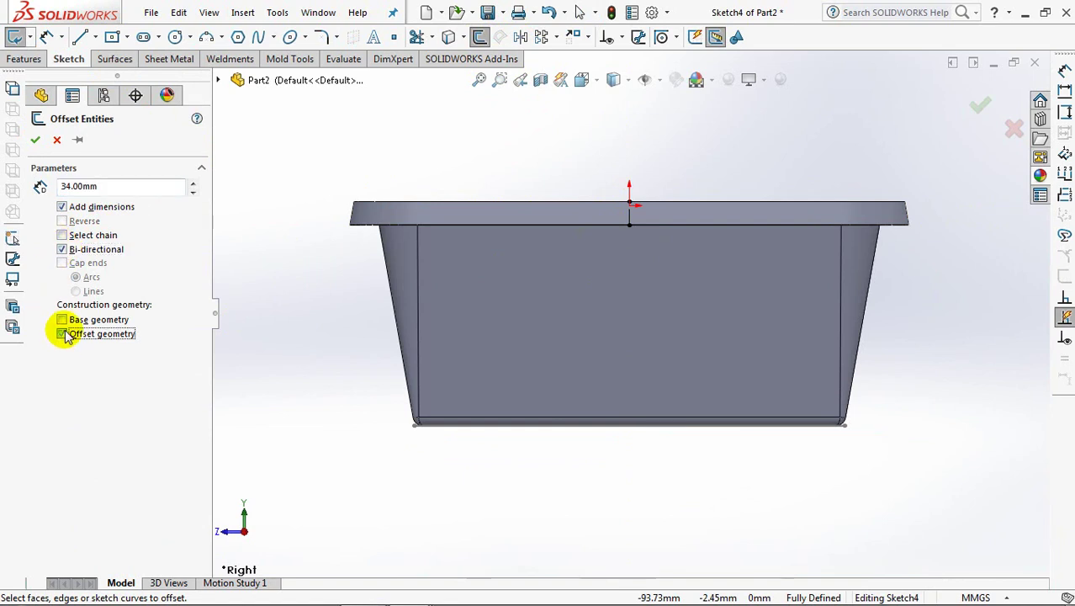
pyautogui.click(630, 217)
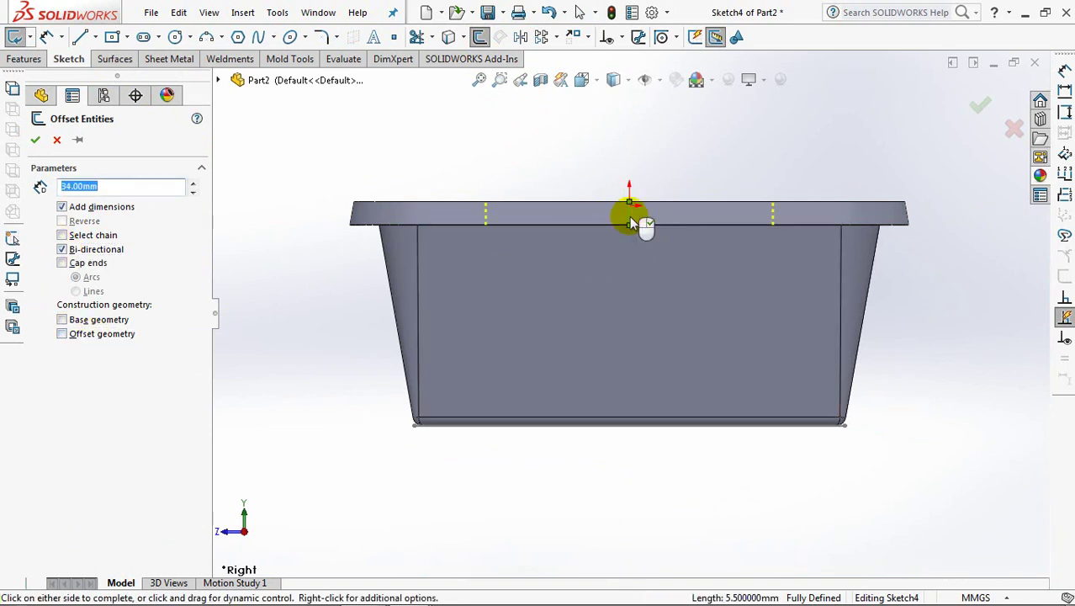
pyautogui.click(631, 219)
pyautogui.click(981, 103)
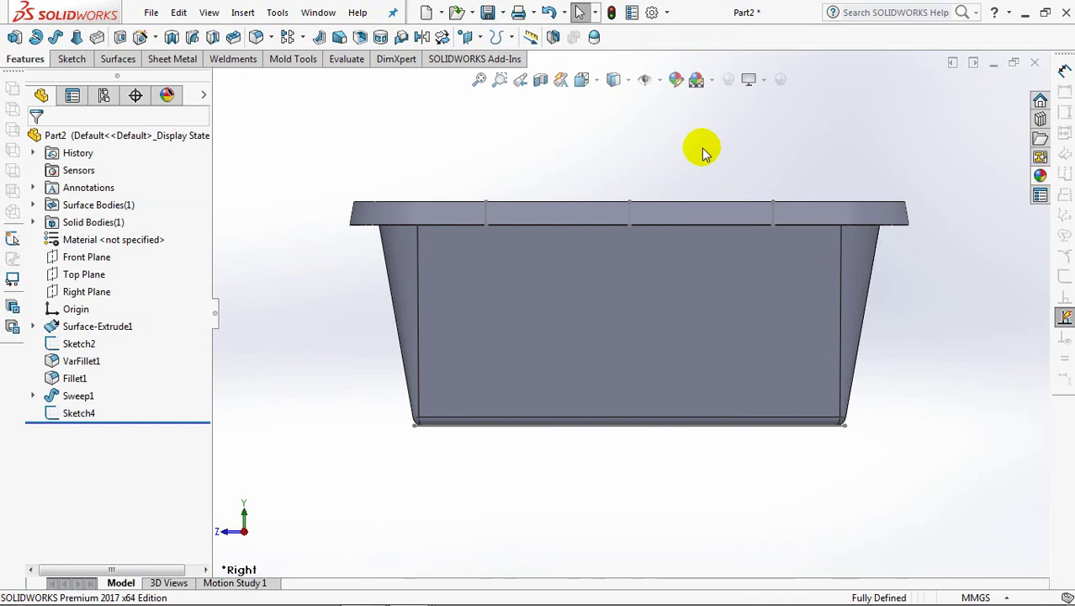
pyautogui.moveTo(703, 151); pyautogui.dragTo(780, 199, button='middle')
# - Hide the tray surface body and fit the part in view
pyautogui.click(768, 240)
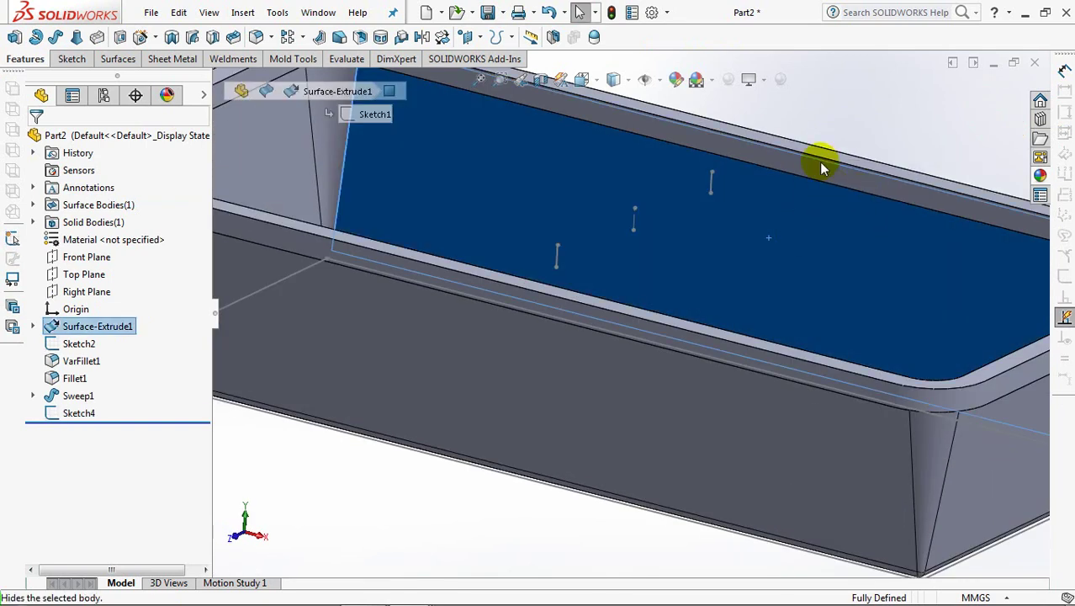
pyautogui.press('Tab')
pyautogui.press('f')
# - Split the Sweep1 rim frame with Sketch4 into separate cut bodies
pyautogui.click(60, 413)
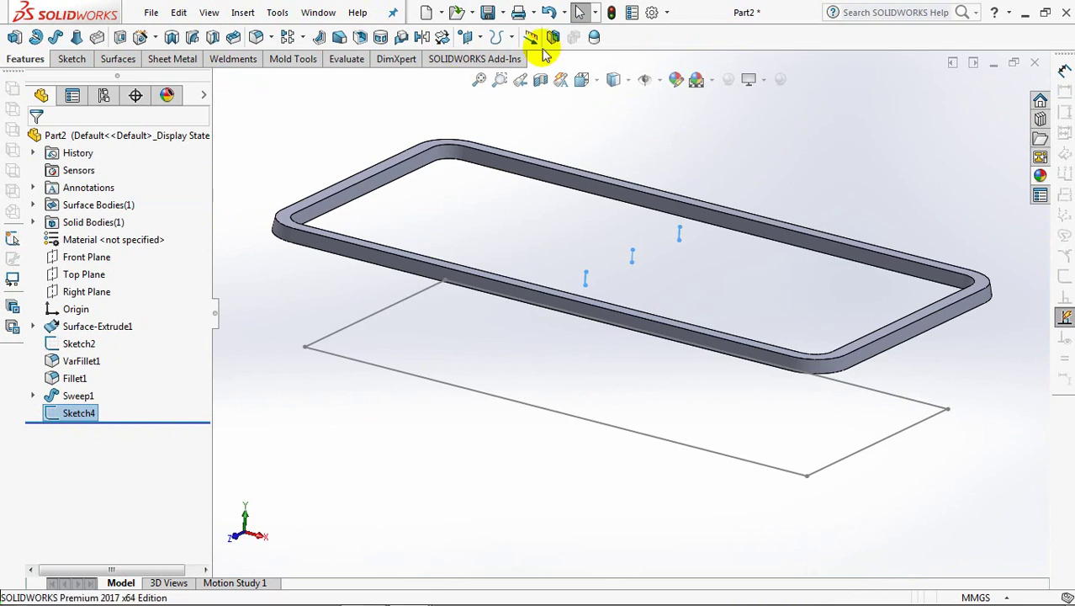
pyautogui.click(553, 36)
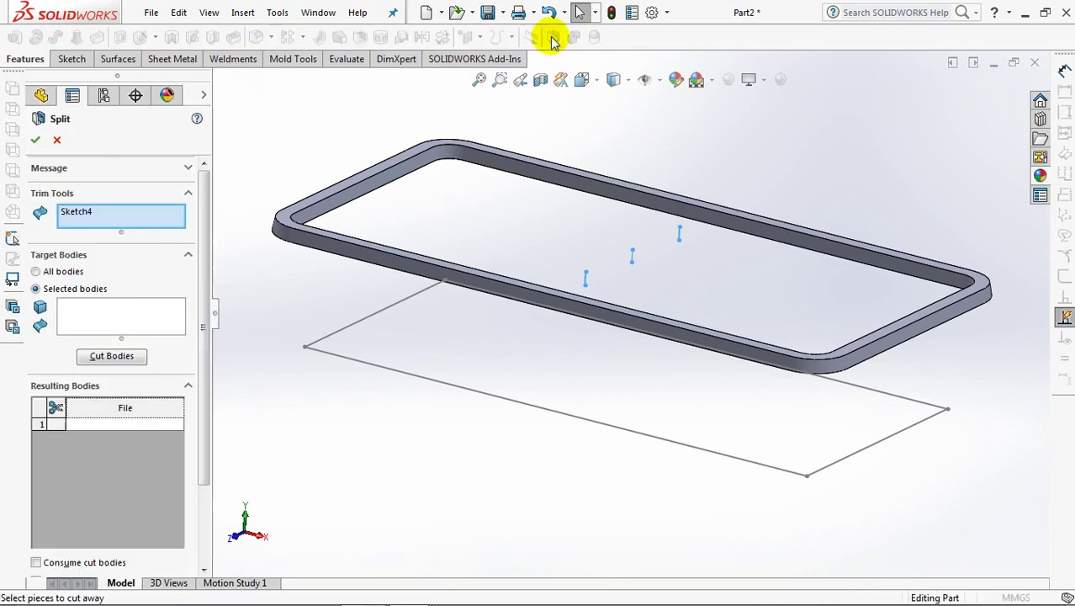
pyautogui.click(358, 192)
pyautogui.click(111, 356)
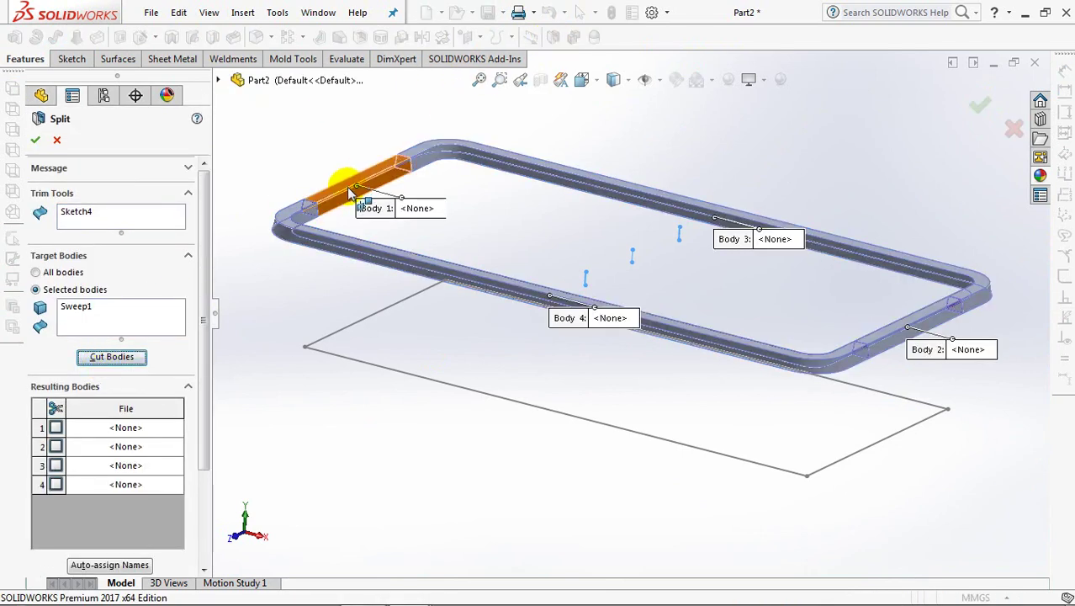
pyautogui.click(888, 347)
pyautogui.click(979, 107)
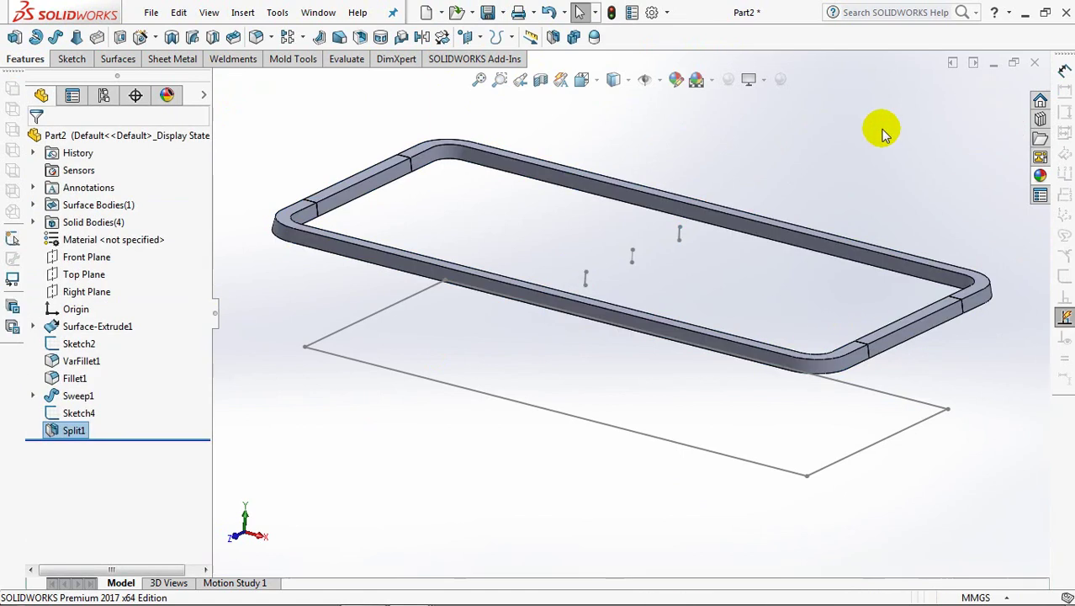
# - Offset the faces of both short frame segments by 4 mm with Move Face
pyautogui.click(291, 66)
pyautogui.click(243, 37)
pyautogui.write('4')
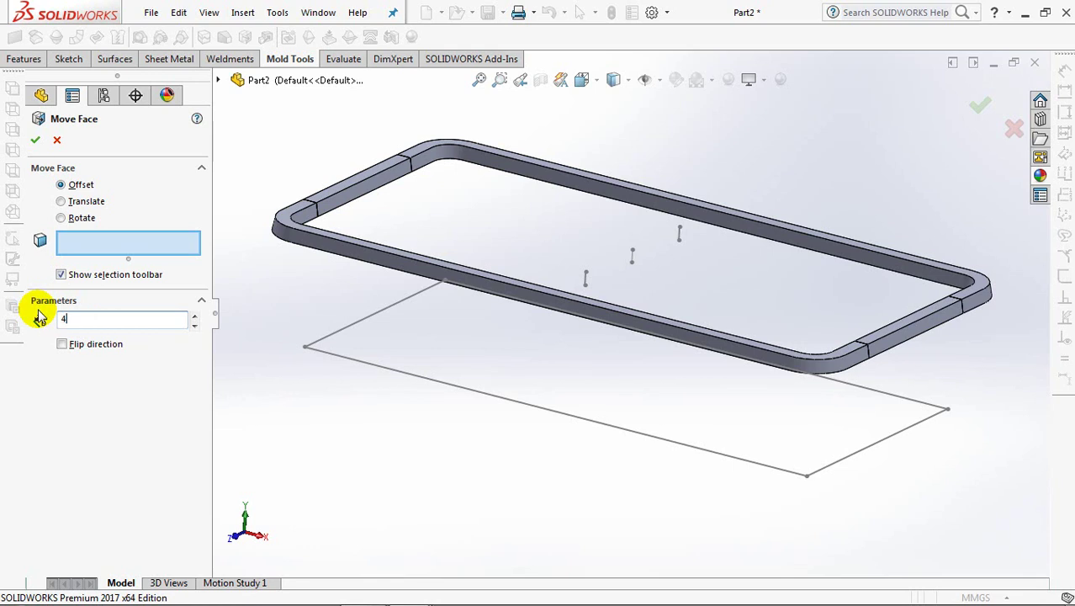
pyautogui.click(367, 172)
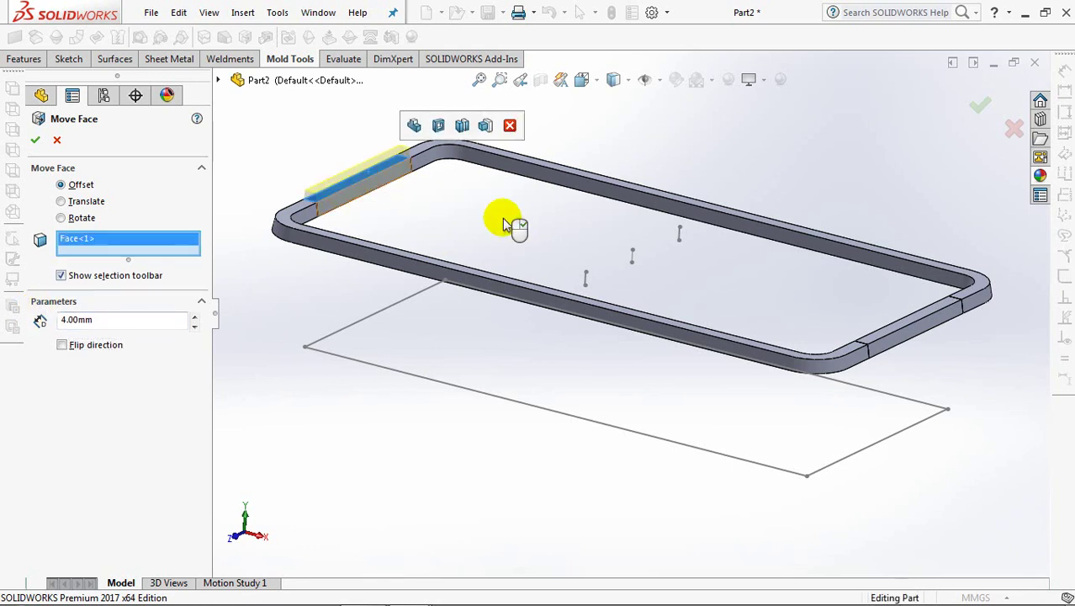
pyautogui.click(908, 316)
pyautogui.press('Return')
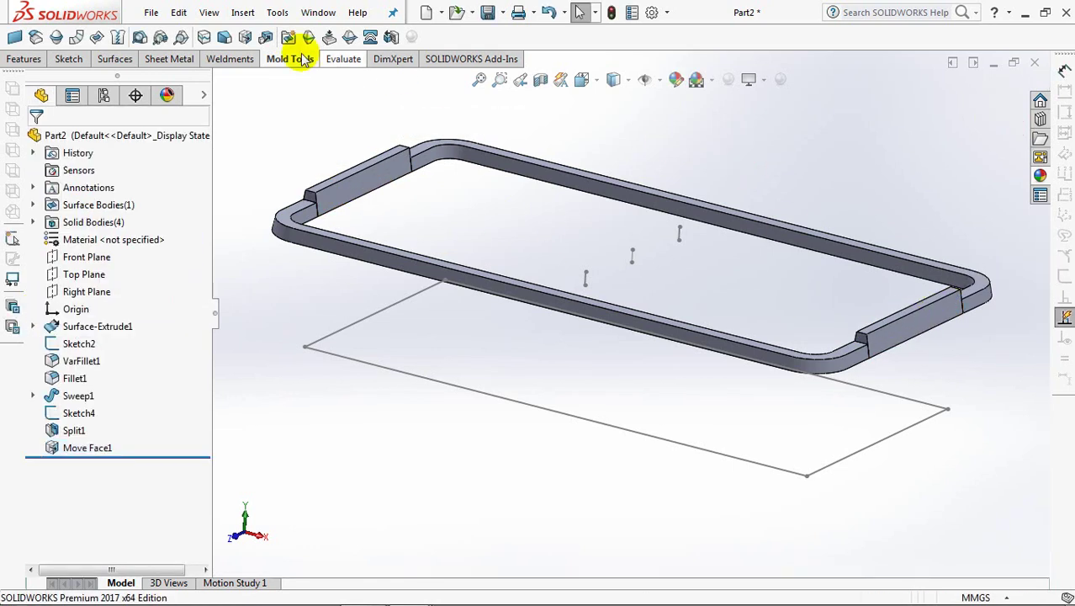
# - Offset the opposite faces of both short segments 4 mm in the flipped direction
pyautogui.click(243, 39)
pyautogui.click(61, 344)
pyautogui.moveTo(384, 228); pyautogui.dragTo(340, 302, button='middle')
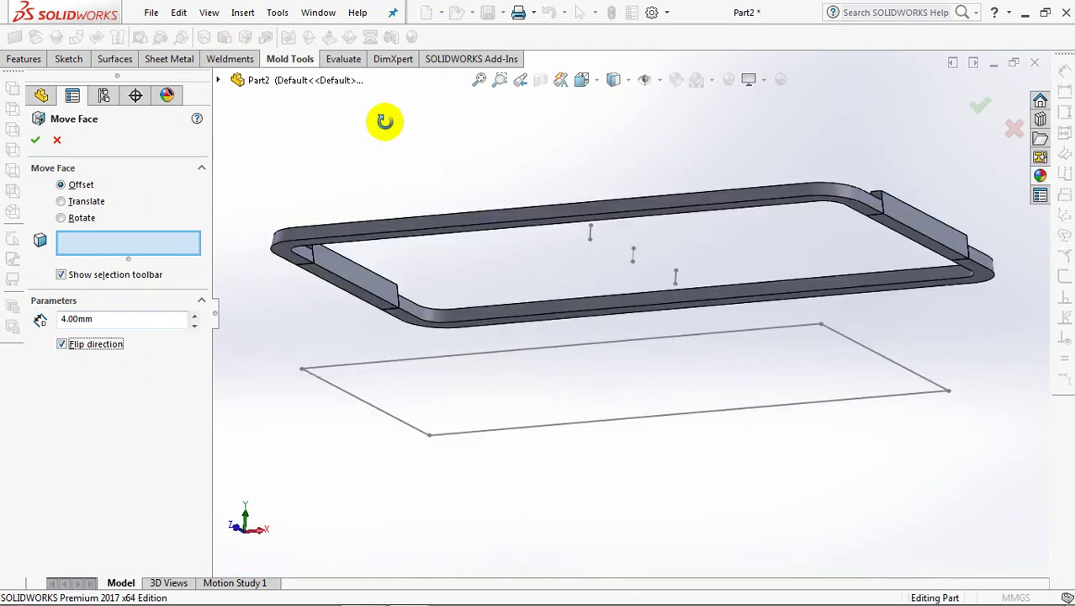
pyautogui.click(400, 311)
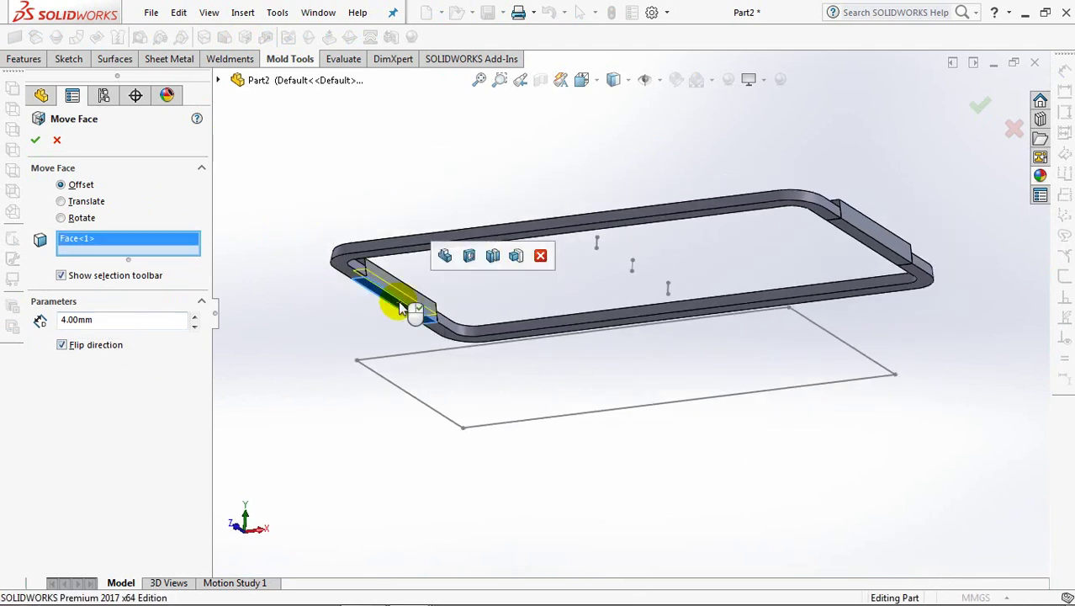
pyautogui.click(893, 258)
pyautogui.press('Return')
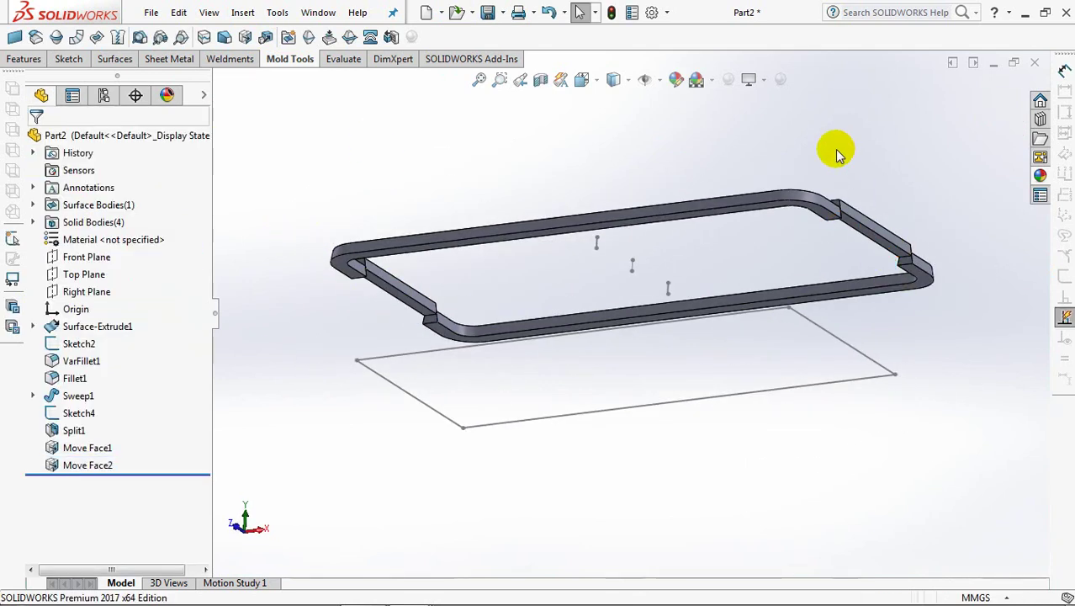
# - Hide Sketch4 and return to the isometric view
pyautogui.click(82, 414)
pyautogui.click(79, 385)
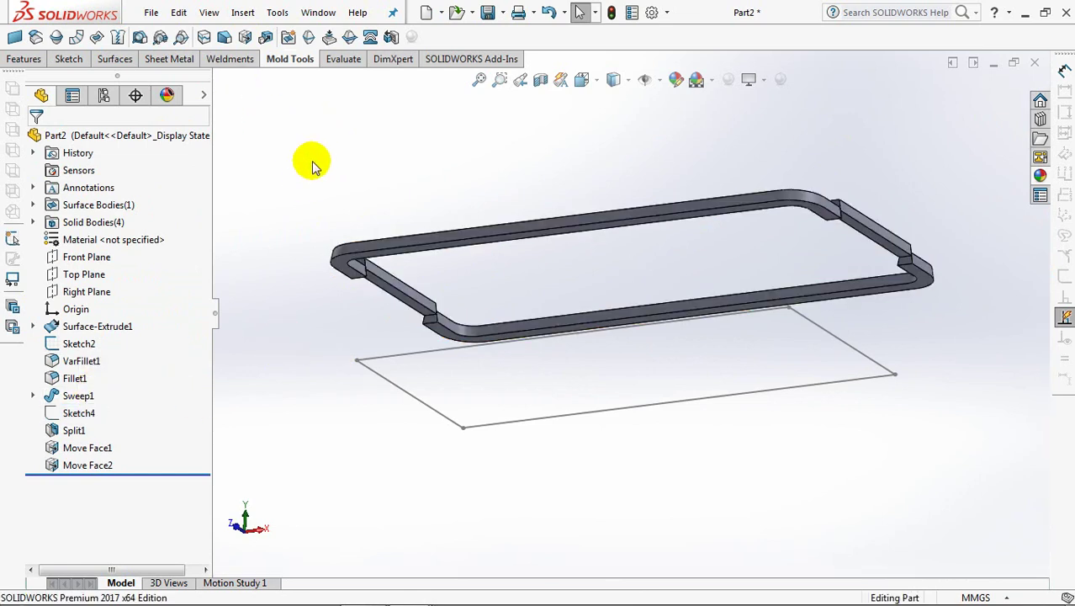
pyautogui.hotkey('ctrl', '7')
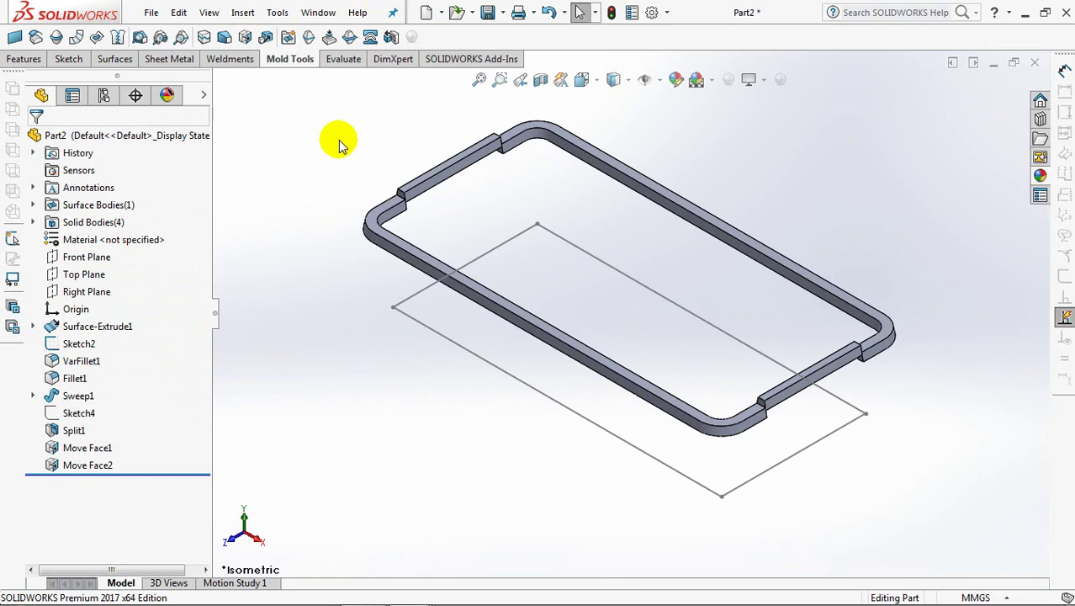
# - Combine the tab bodies and L-shaped bead bodies into one solid with Add
pyautogui.click(24, 59)
pyautogui.click(576, 37)
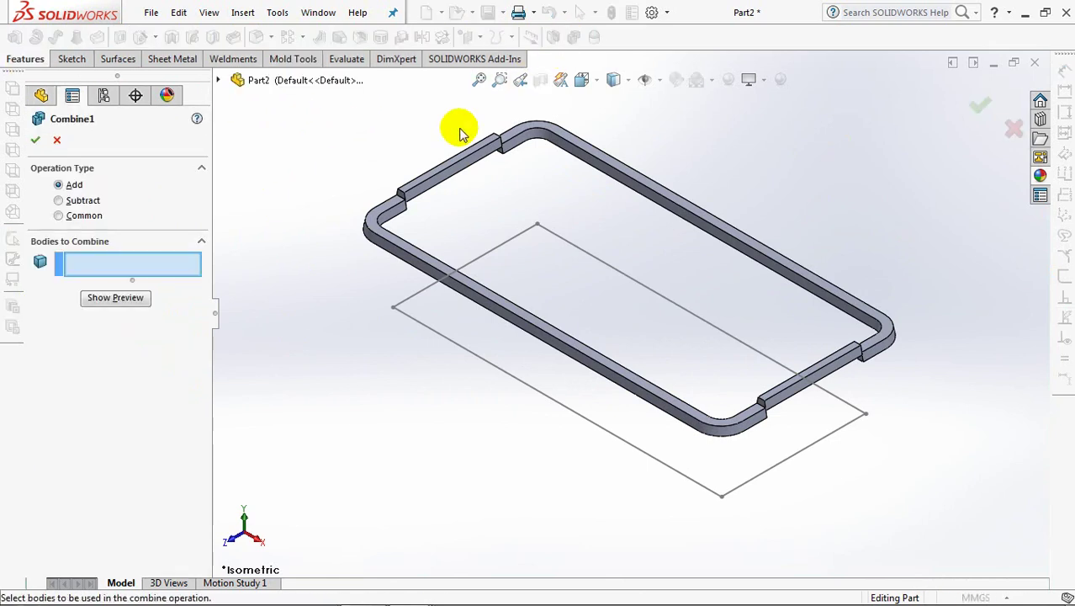
pyautogui.click(409, 205)
pyautogui.click(410, 205)
pyautogui.click(828, 378)
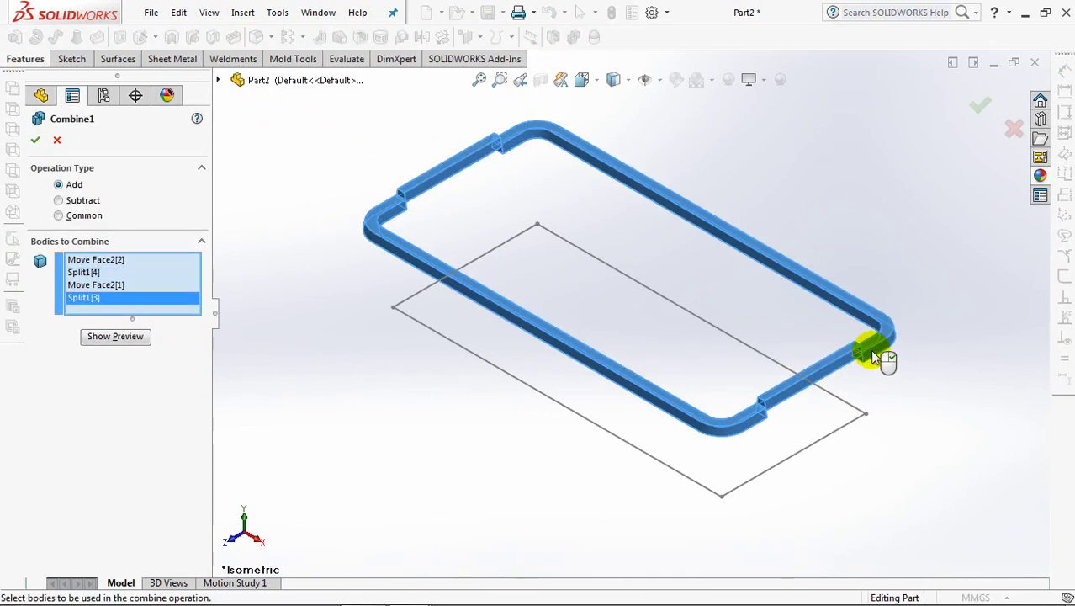
pyautogui.press('Return')
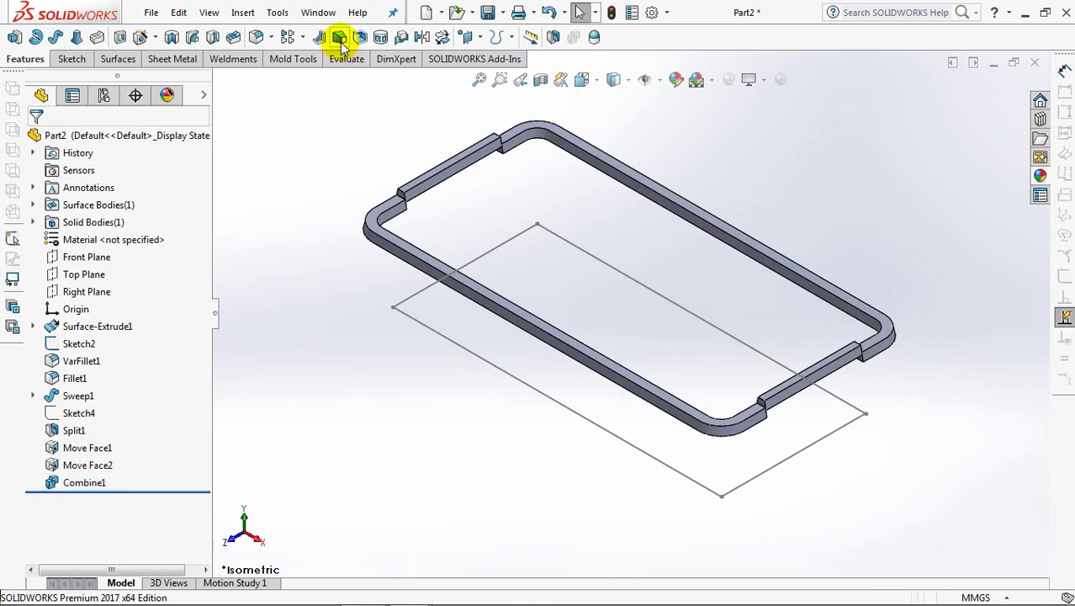
pyautogui.click(271, 37)
# - Start a 4 mm chamfer and pick the first four handle-tab edges
pyautogui.click(320, 78)
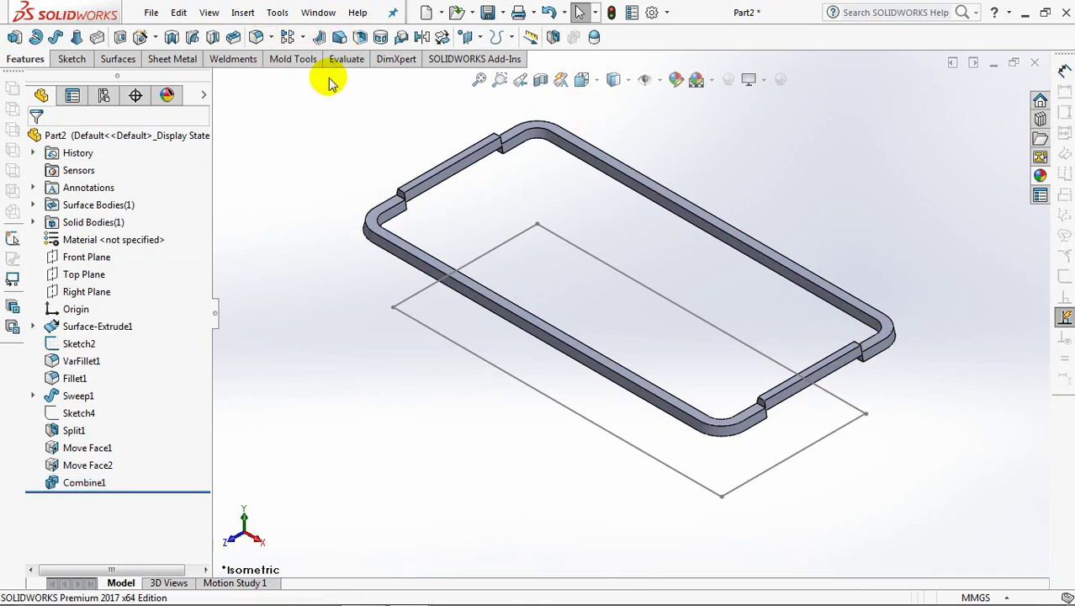
pyautogui.write('4')
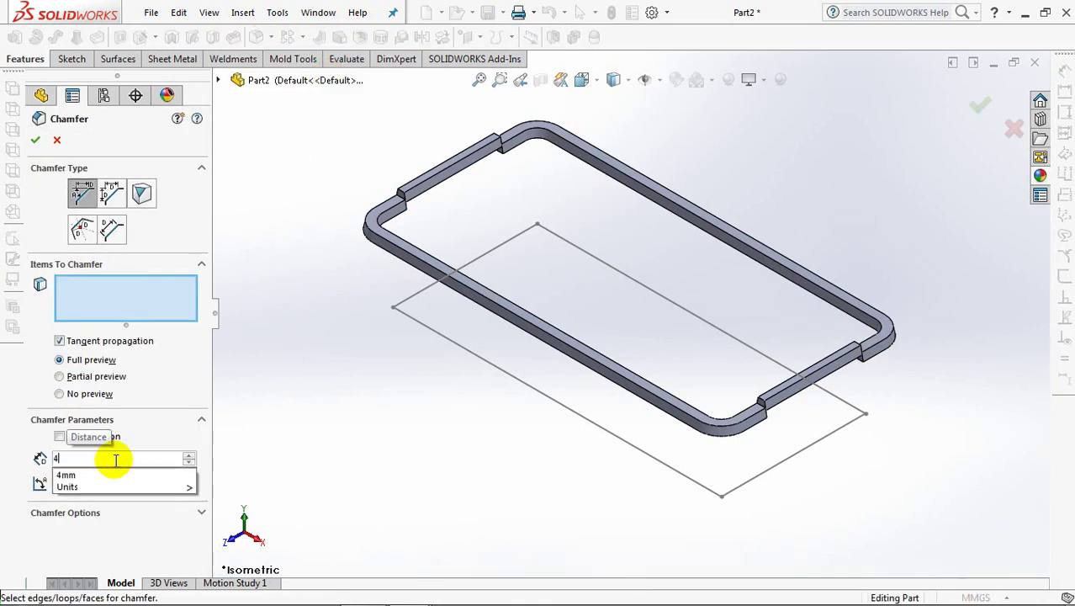
pyautogui.press('Tab')
pyautogui.scroll(2, 444, 310)
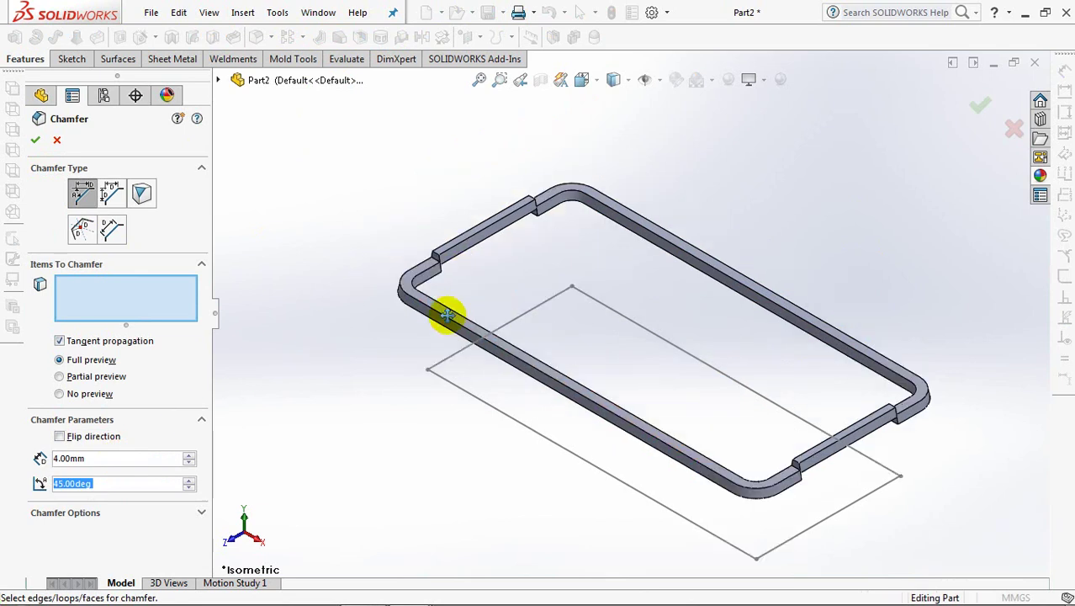
pyautogui.scroll(-4, 449, 261)
pyautogui.click(317, 273)
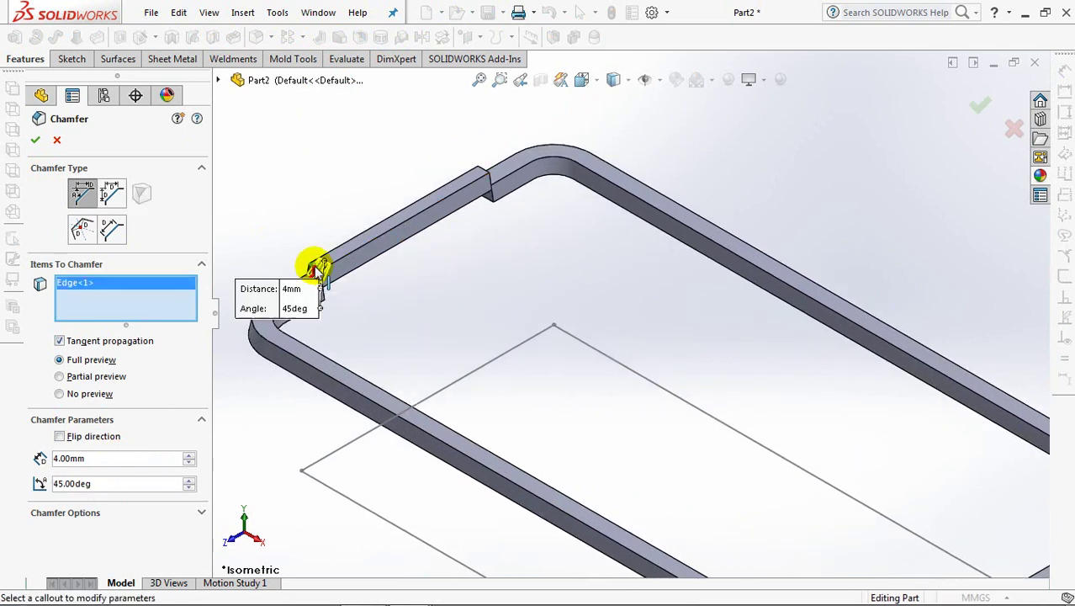
pyautogui.click(481, 168)
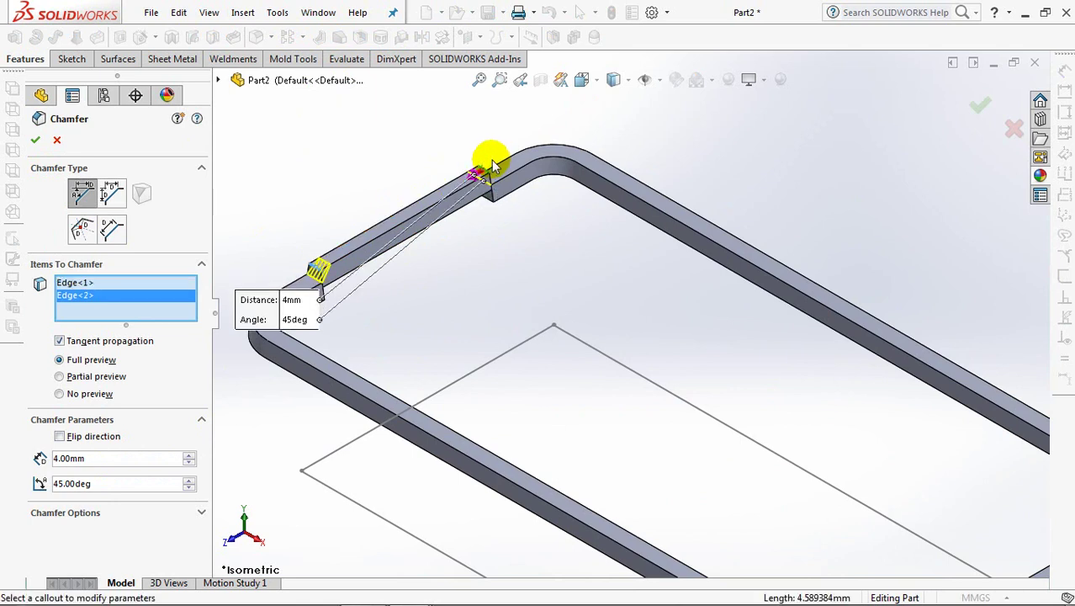
pyautogui.moveTo(442, 269); pyautogui.dragTo(337, 239, button='middle')
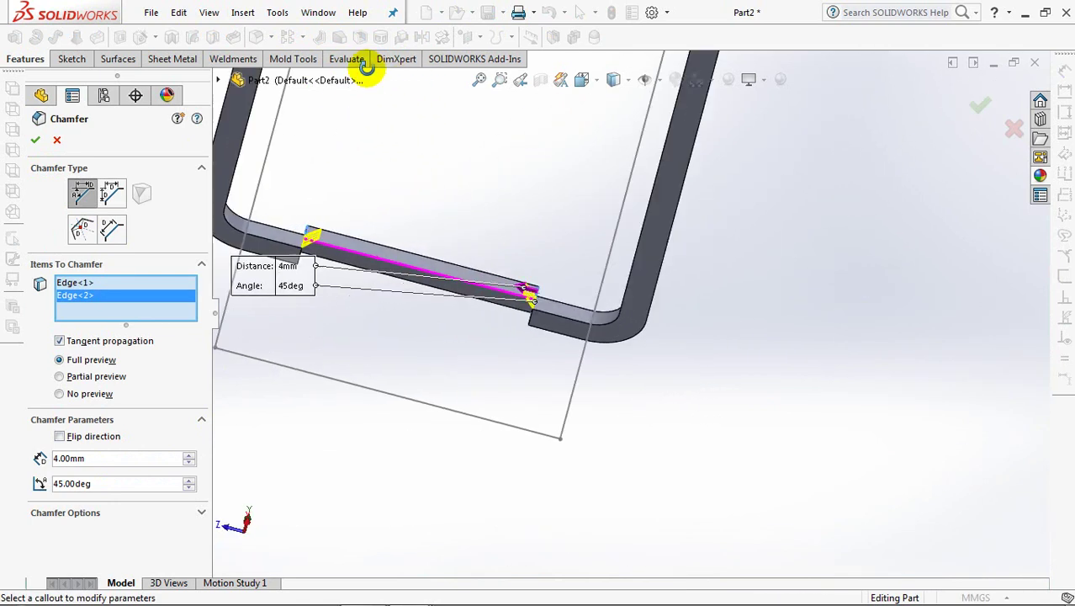
pyautogui.scroll(-3, 505, 412)
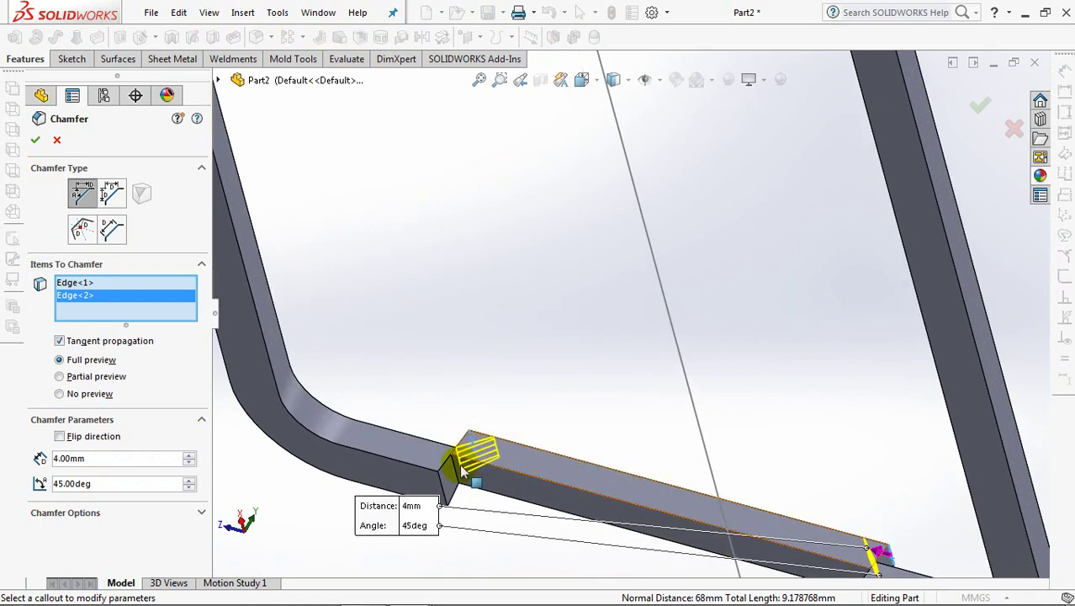
pyautogui.click(454, 458)
pyautogui.scroll(3, 549, 435)
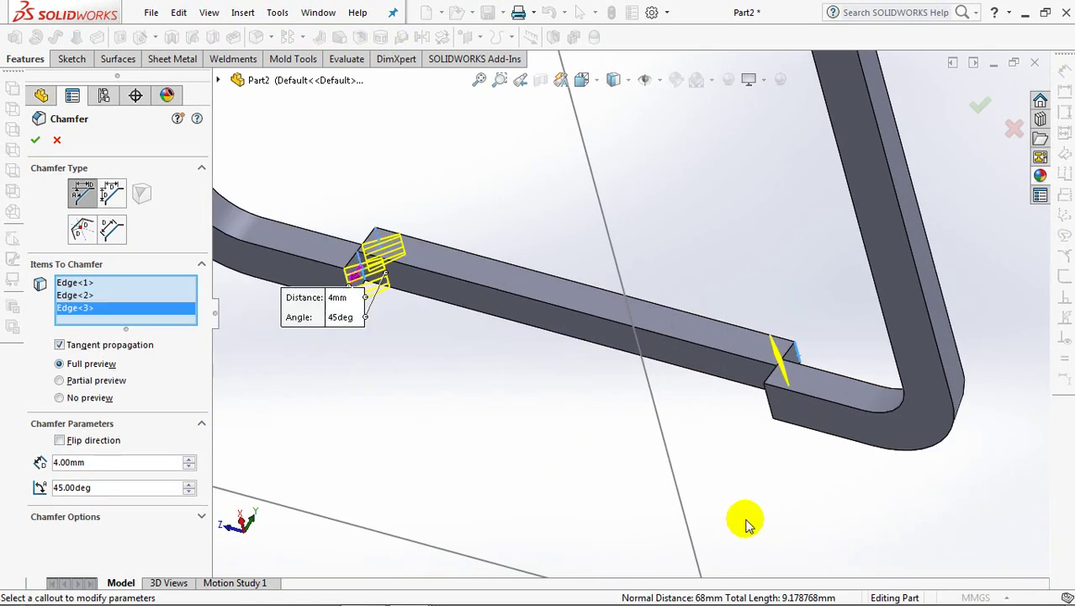
pyautogui.moveTo(743, 517); pyautogui.dragTo(818, 504, button='middle')
pyautogui.scroll(-3, 794, 389)
pyautogui.click(794, 383)
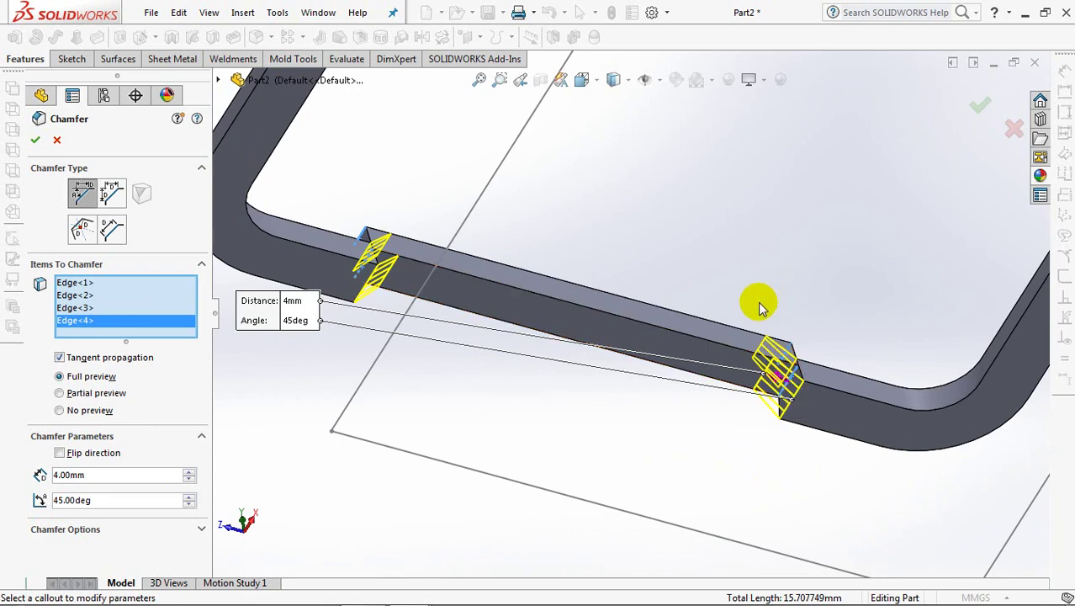
# - Add the remaining four tab-end edges and apply the 4 mm × 45° chamfer
pyautogui.hotkey('ctrl', '7')
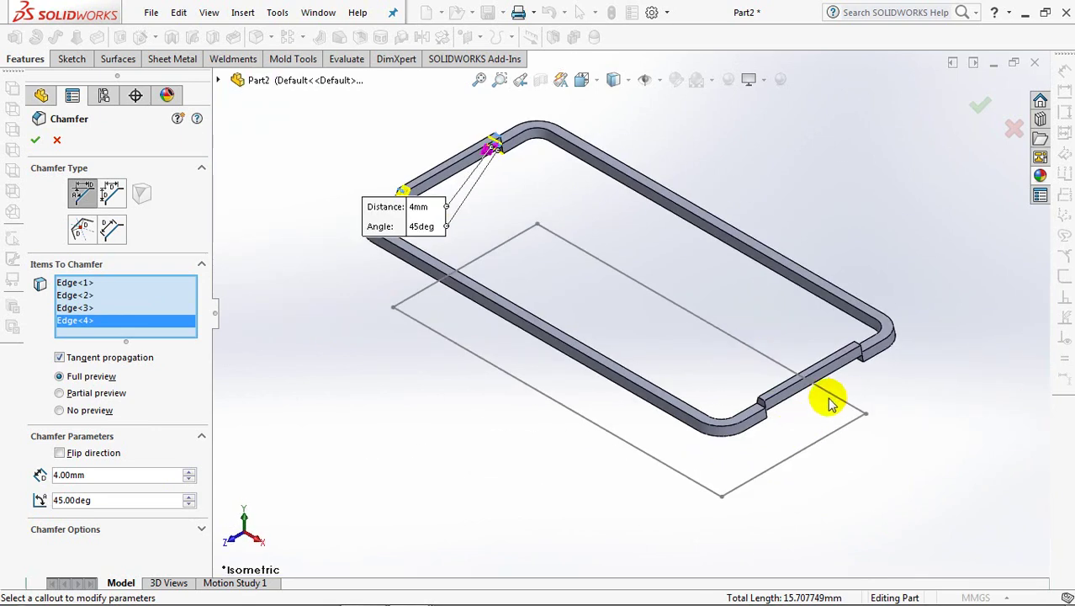
pyautogui.scroll(-3, 936, 408)
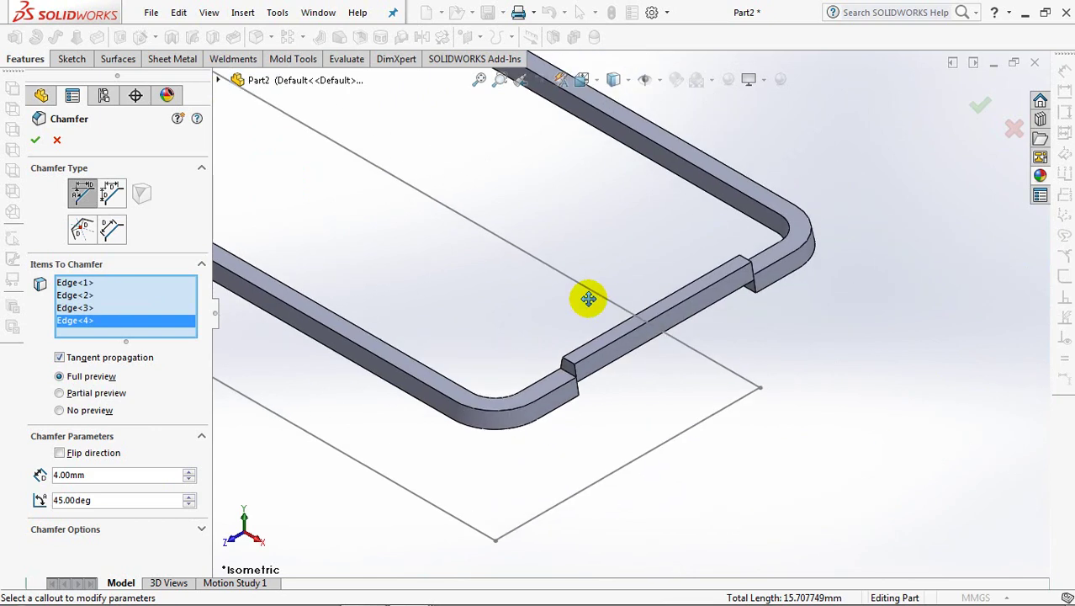
pyautogui.keyDown('ctrl'); pyautogui.moveTo(937, 408); pyautogui.dragTo(461, 396, button='middle'); pyautogui.keyUp('ctrl')
pyautogui.click(650, 329)
pyautogui.click(643, 294)
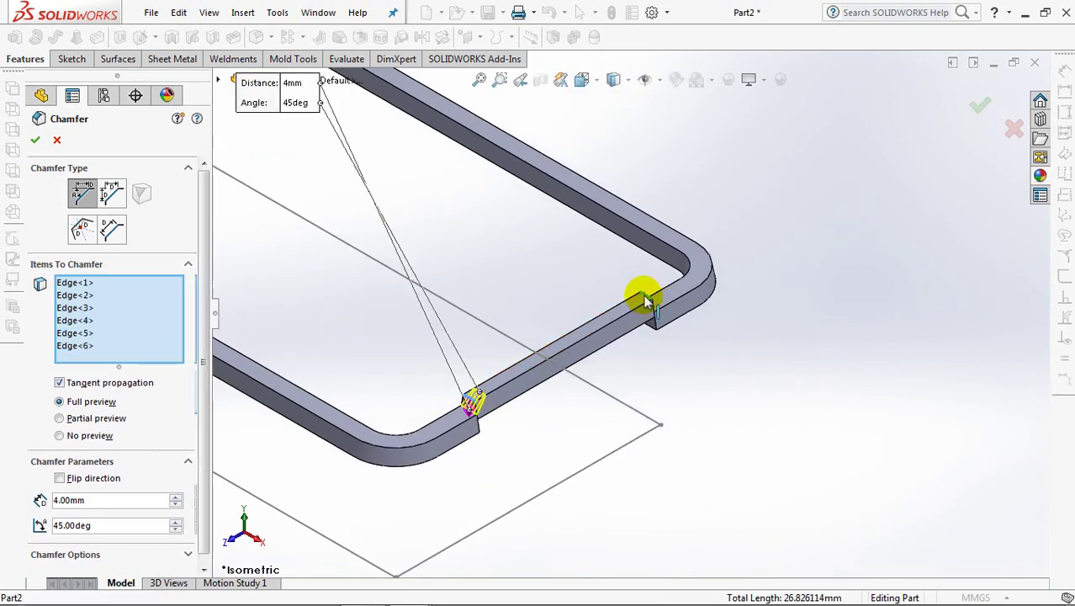
pyautogui.moveTo(576, 408)
pyautogui.mouseDown(button='middle')
pyautogui.moveTo(530, 220)
pyautogui.moveTo(471, 347)
pyautogui.moveTo(583, 165)
pyautogui.moveTo(355, 262)
pyautogui.mouseUp(button='middle')
pyautogui.scroll(-3, 474, 461)
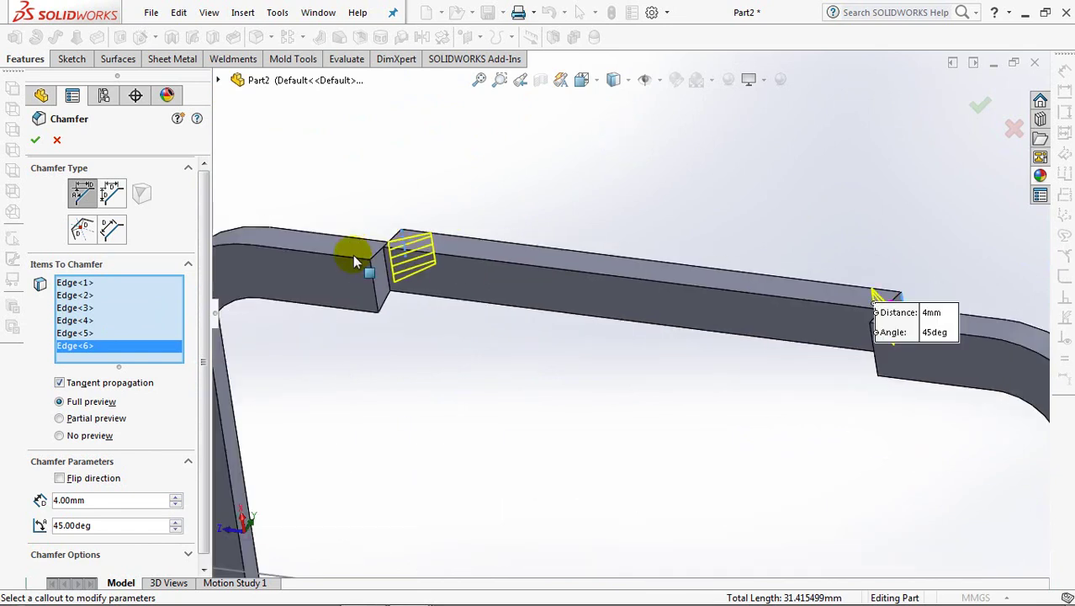
pyautogui.click(455, 314)
pyautogui.moveTo(473, 320)
pyautogui.mouseDown(button='middle')
pyautogui.moveTo(533, 379)
pyautogui.moveTo(768, 360)
pyautogui.mouseUp(button='middle')
pyautogui.click(913, 294)
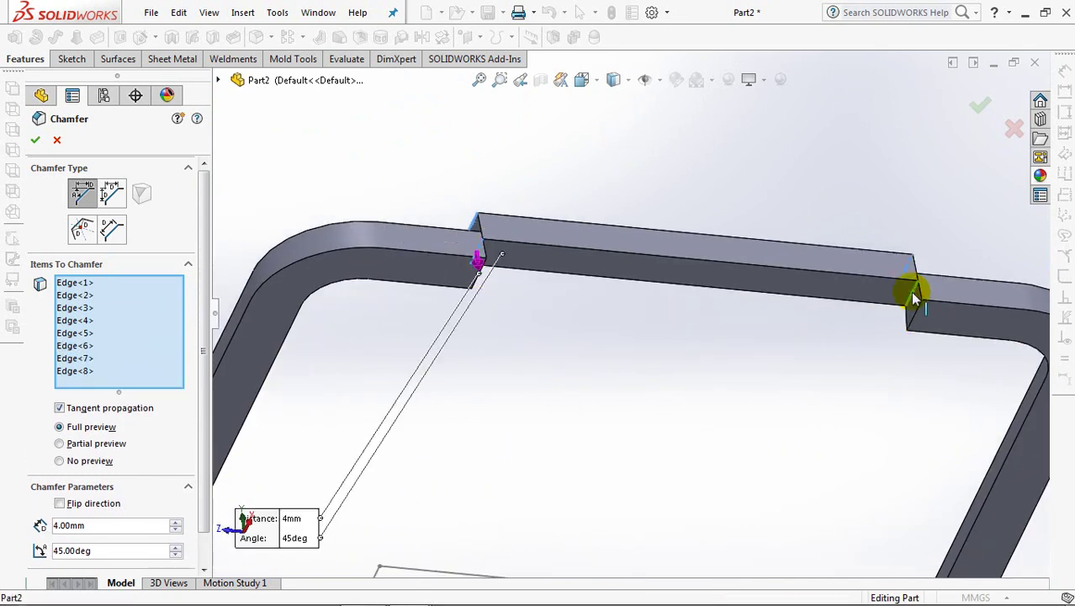
pyautogui.click(978, 107)
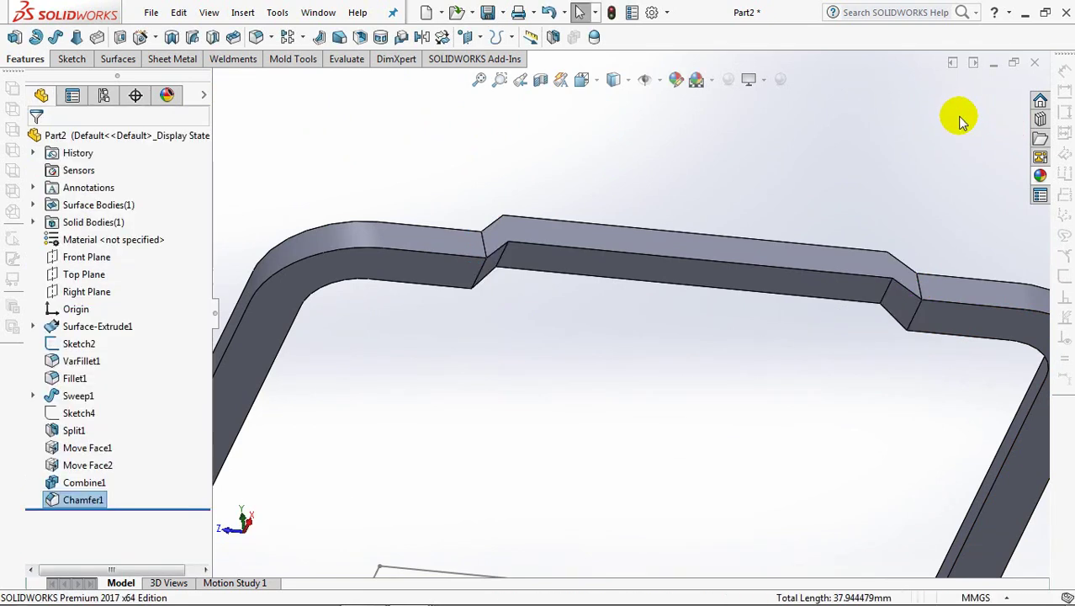
pyautogui.hotkey('ctrl', '7')
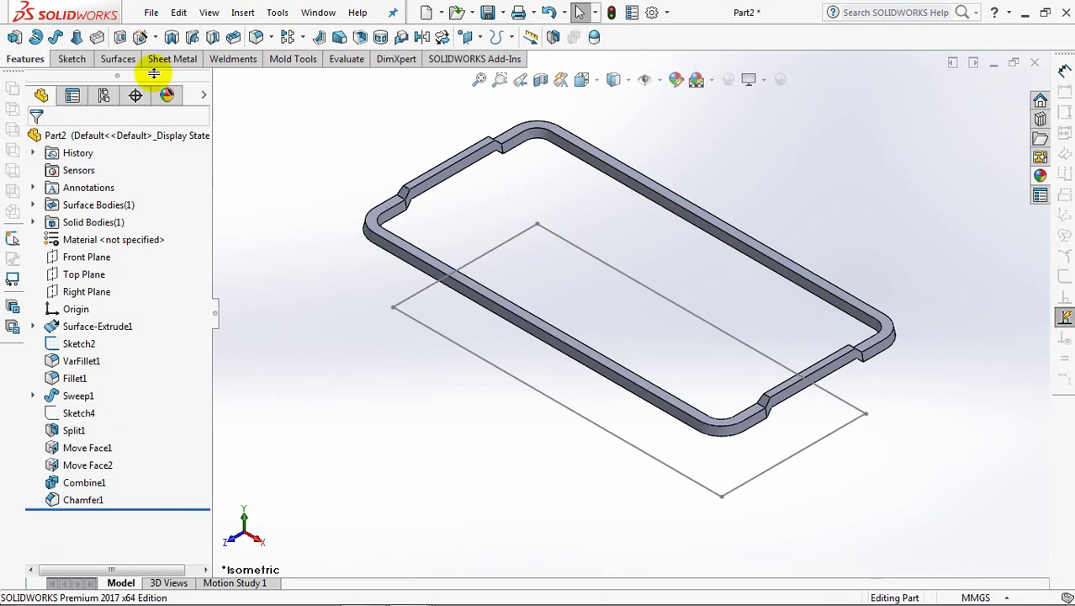
pyautogui.click(118, 59)
# - Delete and patch the four handle-tab faces as DeleteFace1
pyautogui.click(276, 38)
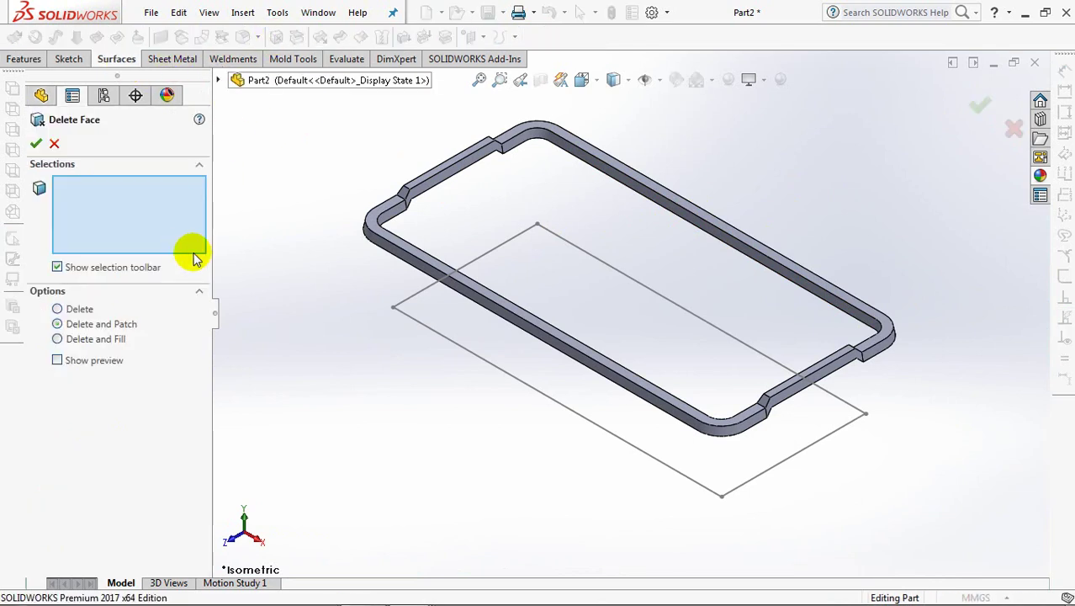
pyautogui.click(447, 183)
pyautogui.click(828, 364)
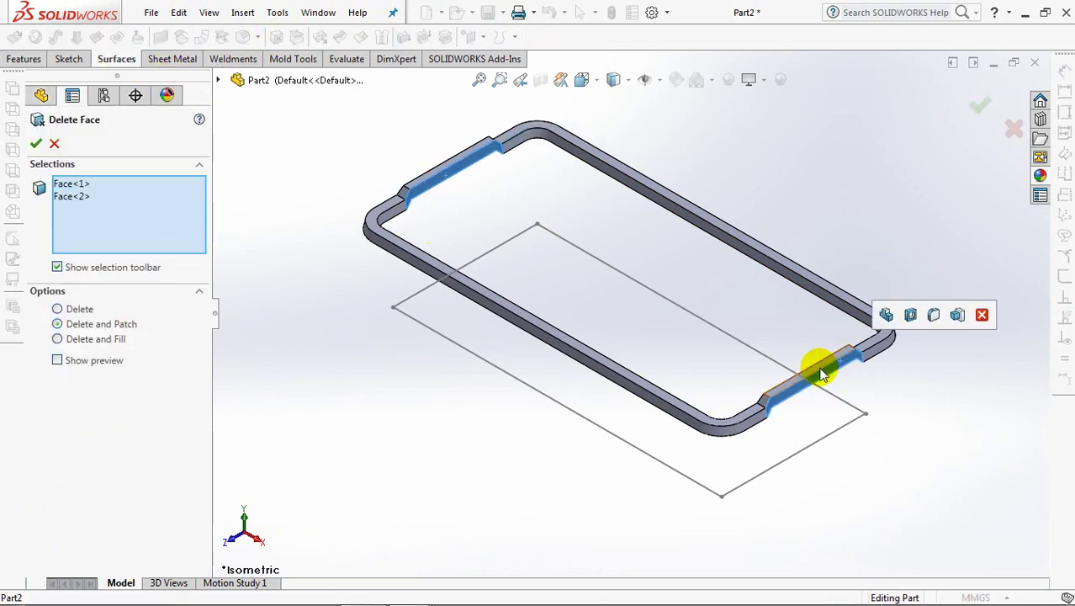
pyautogui.moveTo(816, 367); pyautogui.dragTo(890, 422, button='middle')
pyautogui.click(831, 374)
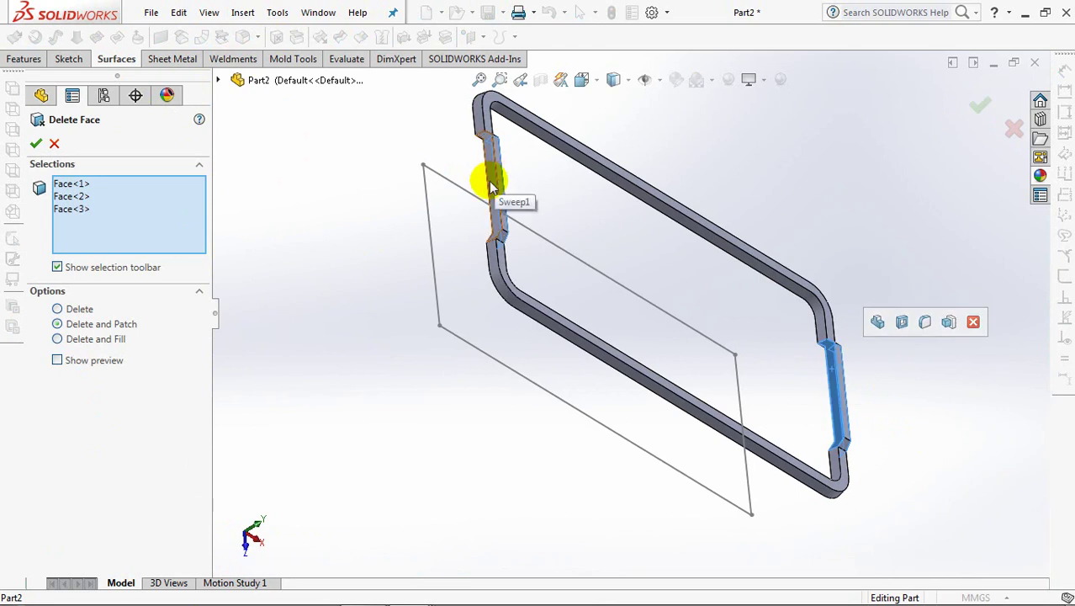
pyautogui.click(493, 187)
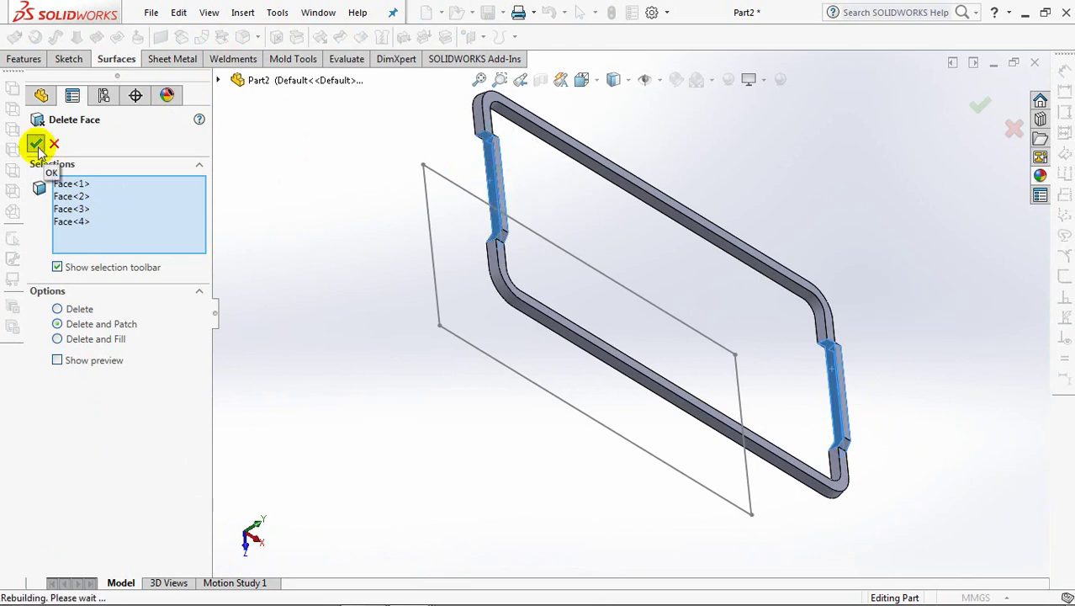
pyautogui.moveTo(348, 319)
pyautogui.mouseDown(button='middle')
pyautogui.moveTo(315, 234)
pyautogui.moveTo(348, 248)
pyautogui.moveTo(353, 174)
pyautogui.mouseUp(button='middle')
pyautogui.click(23, 59)
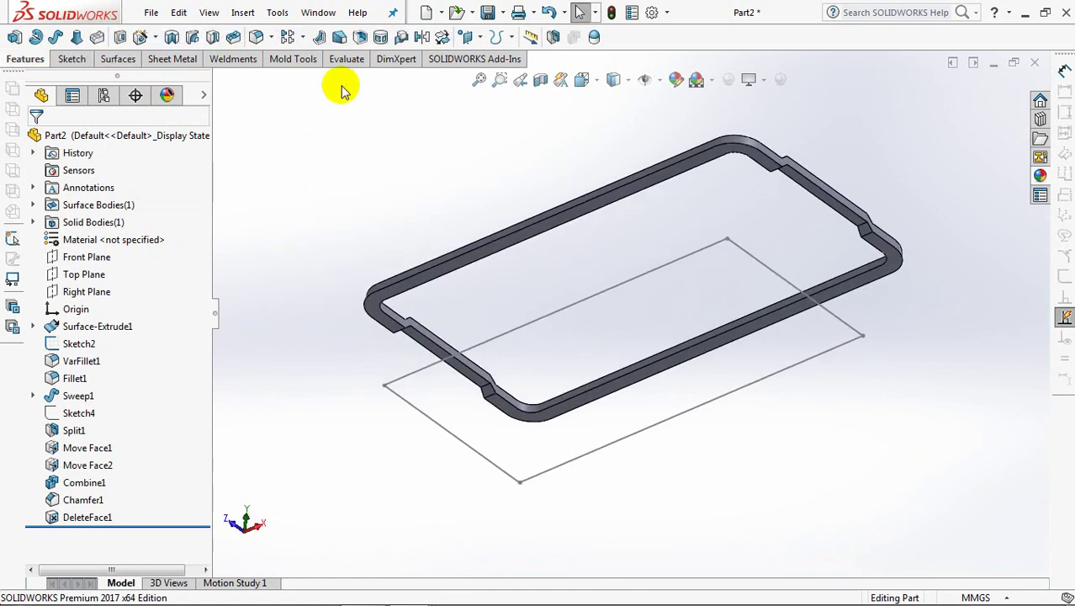
pyautogui.click(355, 36)
# - Set a 1 mm shell thickness and mark six rim top faces for removal
pyautogui.write('1')
pyautogui.press('Tab')
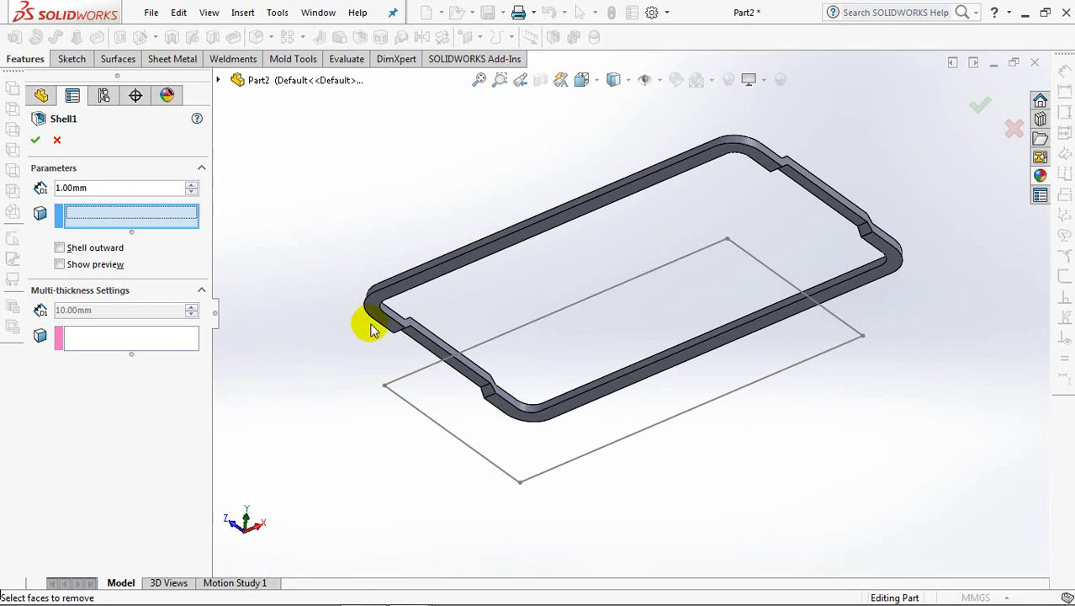
pyautogui.click(373, 327)
pyautogui.click(484, 383)
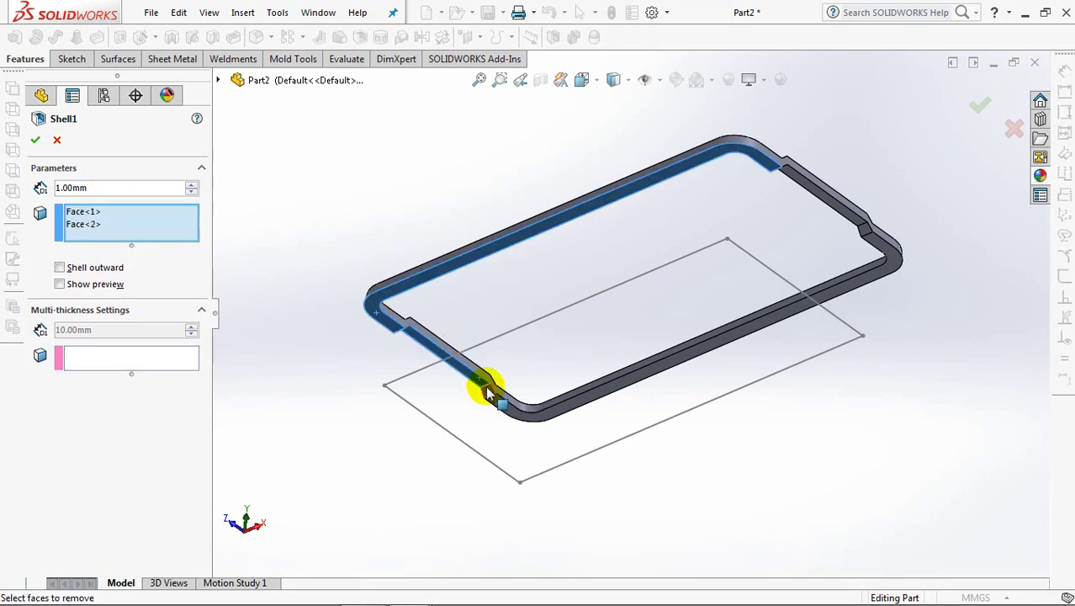
pyautogui.click(498, 397)
pyautogui.click(499, 401)
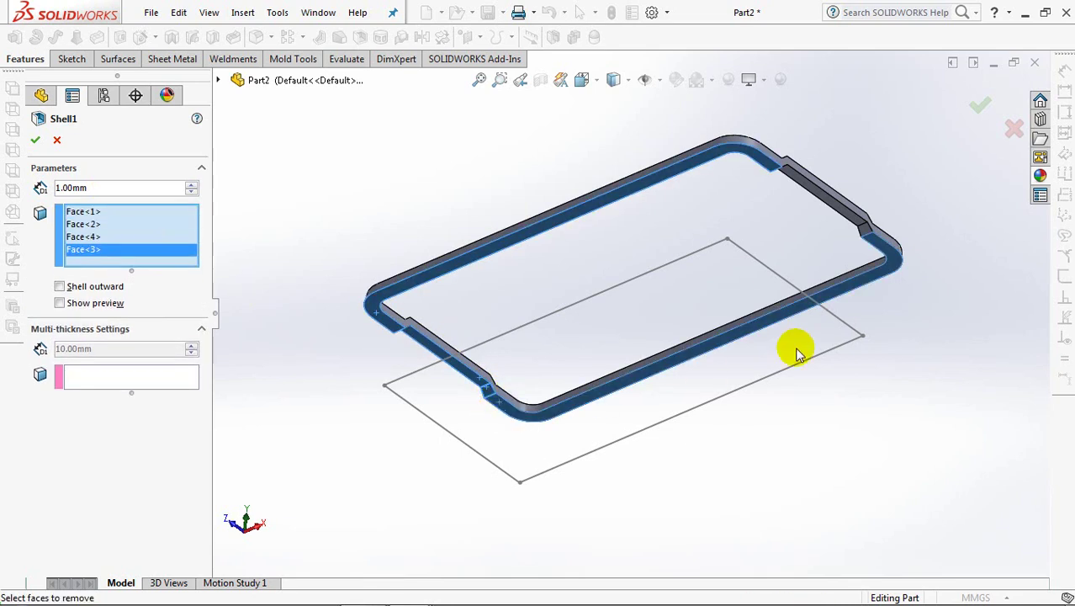
pyautogui.click(866, 234)
pyautogui.click(852, 216)
# - Add the last two tab faces, preview, and apply the 1 mm shell
pyautogui.moveTo(678, 307)
pyautogui.mouseDown(button='middle')
pyautogui.moveTo(628, 208)
pyautogui.moveTo(532, 493)
pyautogui.mouseUp(button='middle')
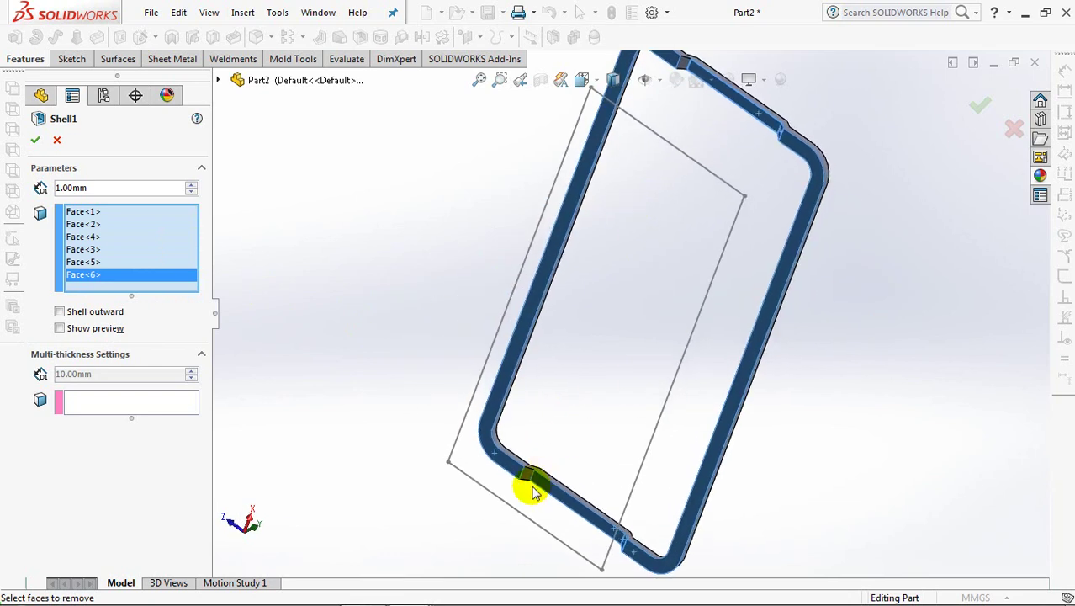
pyautogui.click(532, 489)
pyautogui.moveTo(647, 235)
pyautogui.keyDown('shift'); pyautogui.mouseDown(button='middle')
pyautogui.moveTo(635, 260)
pyautogui.moveTo(654, 221)
pyautogui.mouseUp(button='middle'); pyautogui.keyUp('shift')
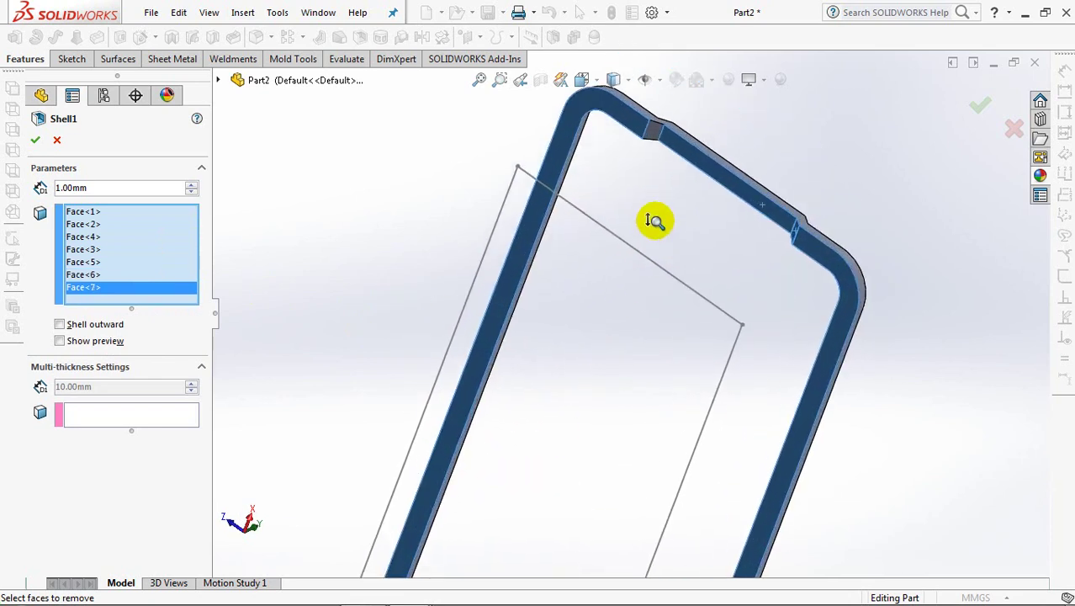
pyautogui.click(654, 137)
pyautogui.click(61, 354)
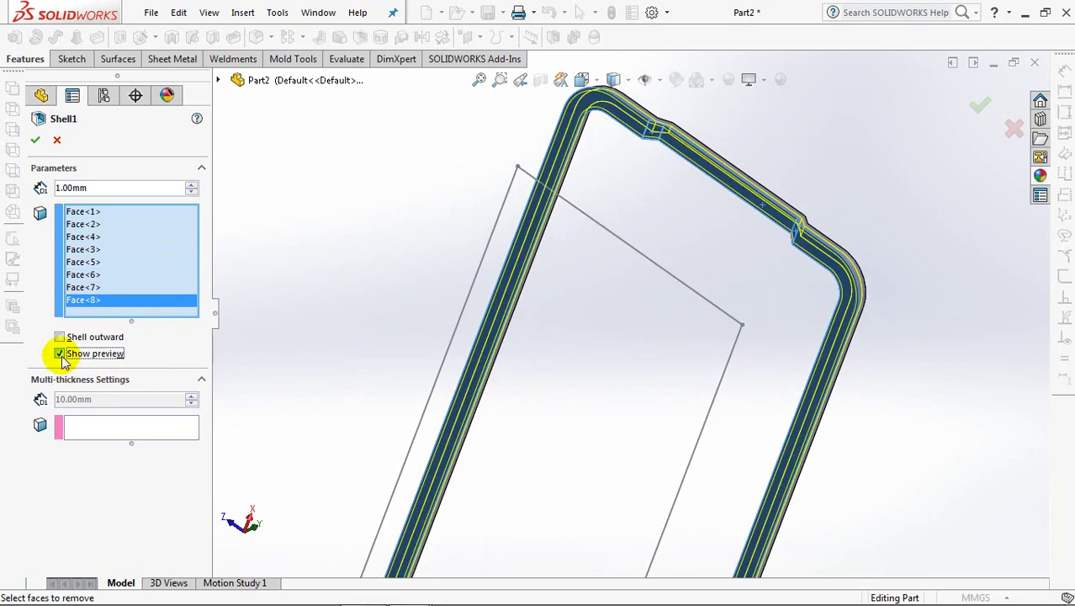
pyautogui.moveTo(363, 238)
pyautogui.keyDown('shift'); pyautogui.mouseDown(button='middle')
pyautogui.moveTo(365, 281)
pyautogui.moveTo(385, 255)
pyautogui.mouseUp(button='middle'); pyautogui.keyUp('shift')
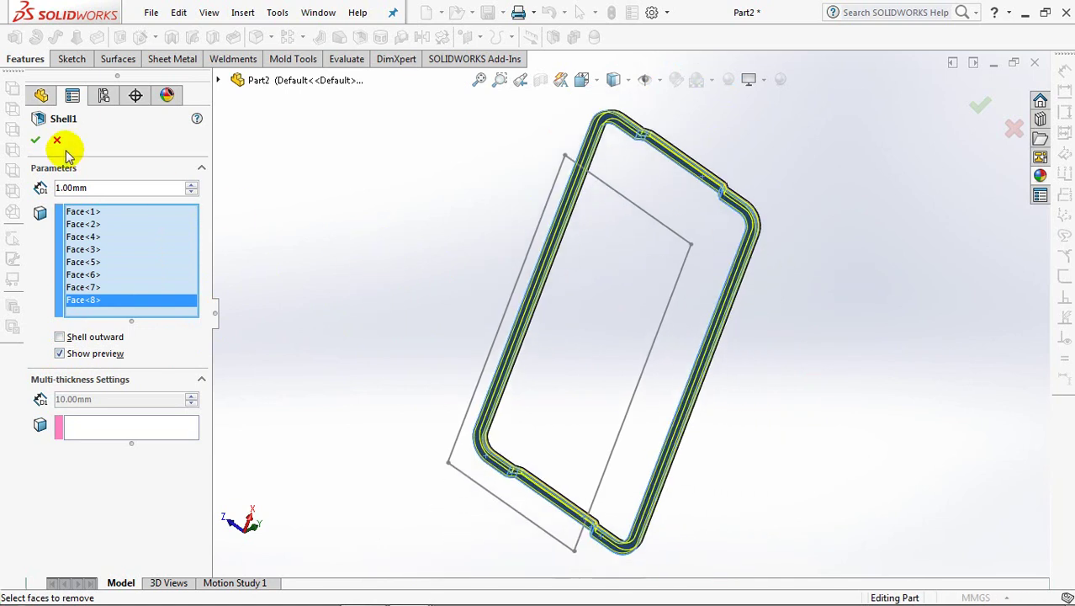
pyautogui.click(35, 140)
pyautogui.moveTo(656, 286)
pyautogui.mouseDown(button='middle')
pyautogui.moveTo(763, 421)
pyautogui.moveTo(736, 328)
pyautogui.moveTo(747, 332)
pyautogui.mouseUp(button='middle')
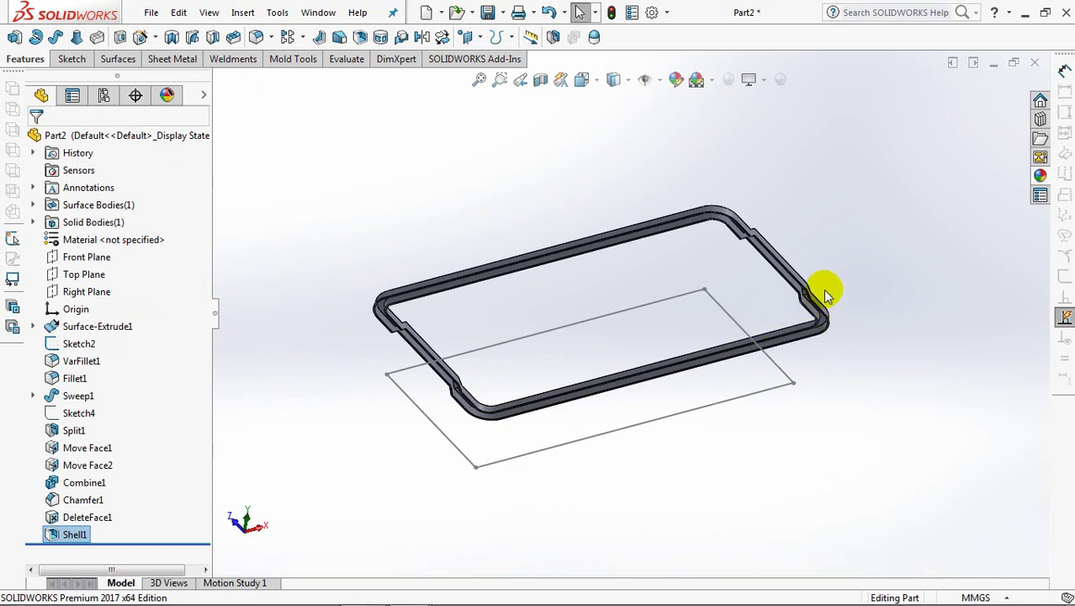
pyautogui.scroll(-5, 825, 306)
pyautogui.keyDown('ctrl'); pyautogui.moveTo(868, 259); pyautogui.dragTo(565, 361, button='middle'); pyautogui.keyUp('ctrl')
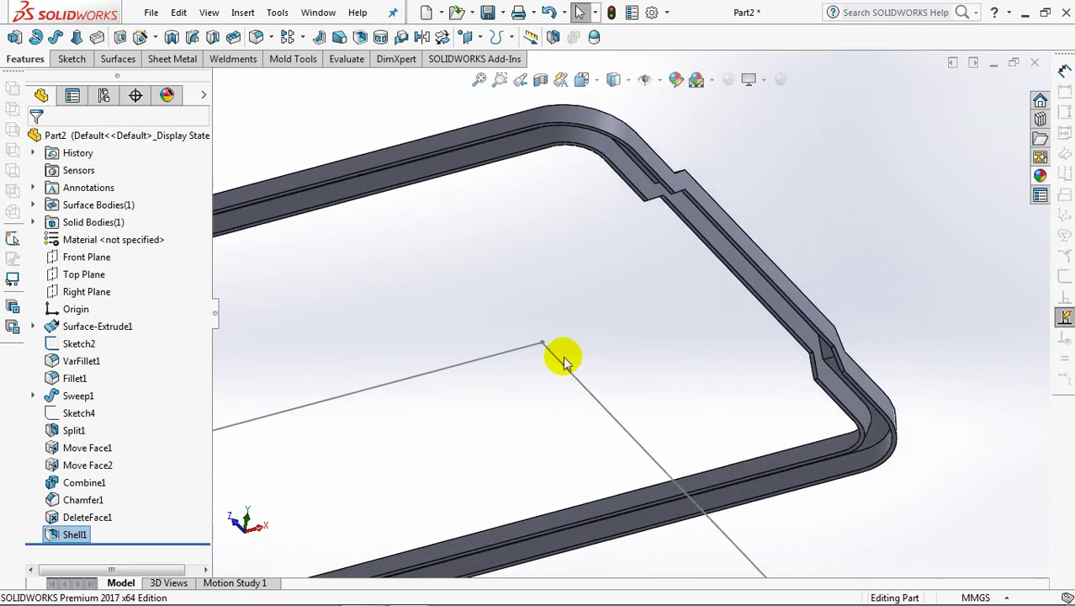
pyautogui.click(118, 59)
# - Start Delete Face and select the first three inner channel faces
pyautogui.click(276, 37)
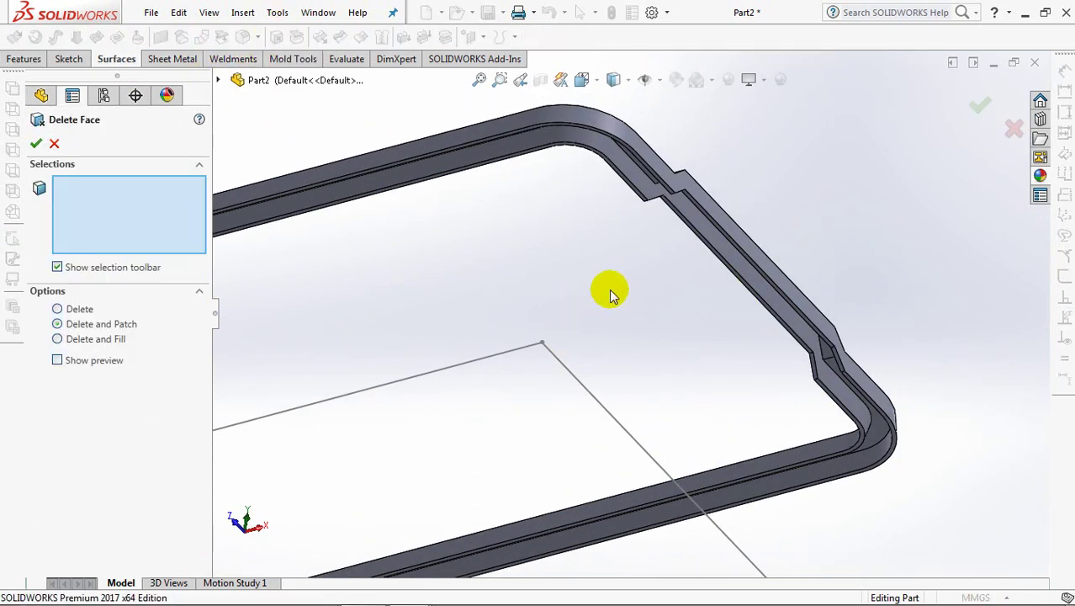
pyautogui.scroll(-2, 896, 374)
pyautogui.click(895, 370)
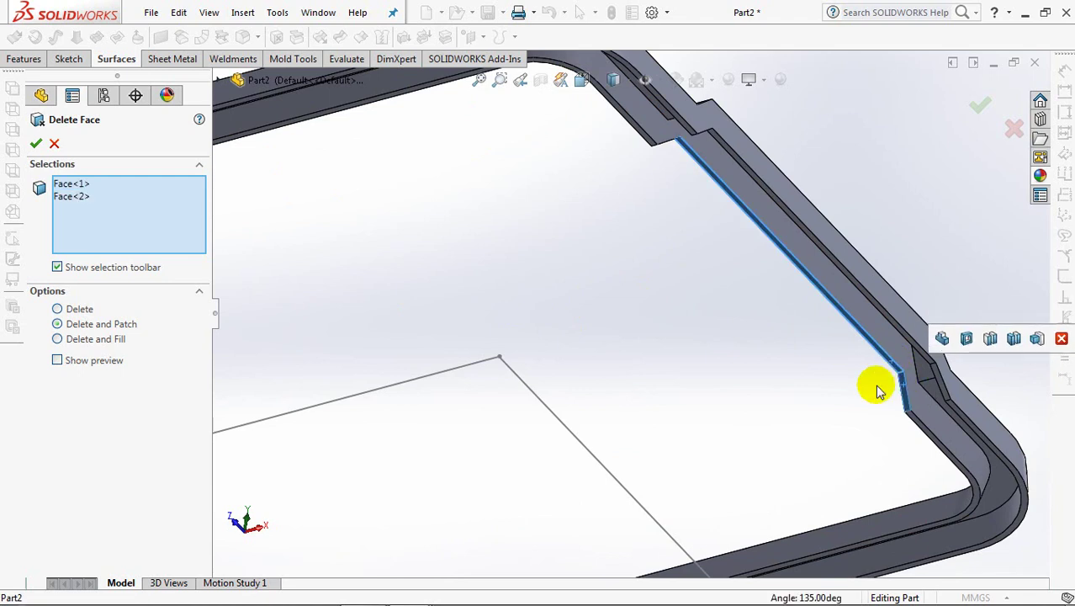
pyautogui.click(907, 384)
pyautogui.scroll(2, 763, 293)
pyautogui.moveTo(732, 312); pyautogui.dragTo(545, 233, button='middle')
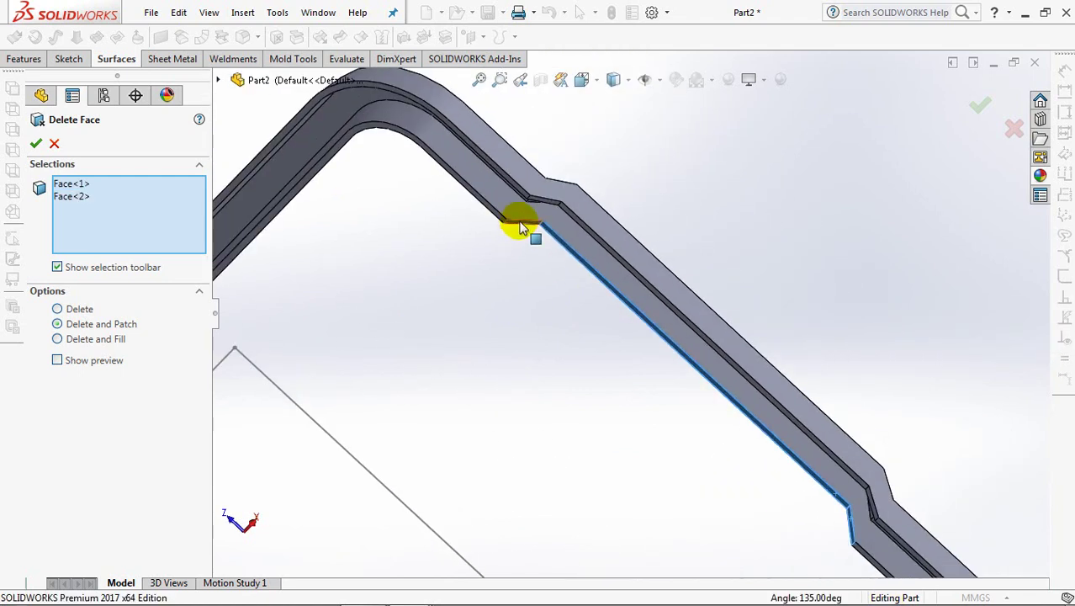
pyautogui.click(520, 229)
# - Add the remaining three channel faces and apply Delete and Patch as DeleteFace2
pyautogui.scroll(3, 804, 272)
pyautogui.keyDown('ctrl'); pyautogui.moveTo(510, 464); pyautogui.dragTo(665, 229, button='middle'); pyautogui.keyUp('ctrl')
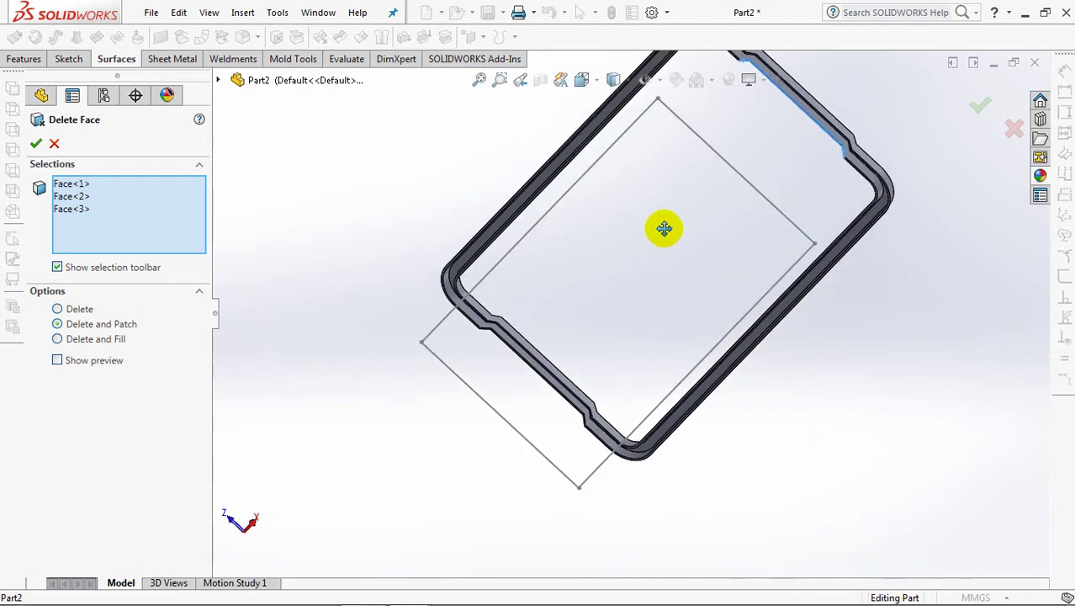
pyautogui.scroll(-4, 555, 313)
pyautogui.click(360, 230)
pyautogui.click(379, 235)
pyautogui.moveTo(695, 408)
pyautogui.mouseDown(button='middle')
pyautogui.moveTo(662, 283)
pyautogui.moveTo(660, 405)
pyautogui.mouseUp(button='middle')
pyautogui.click(660, 404)
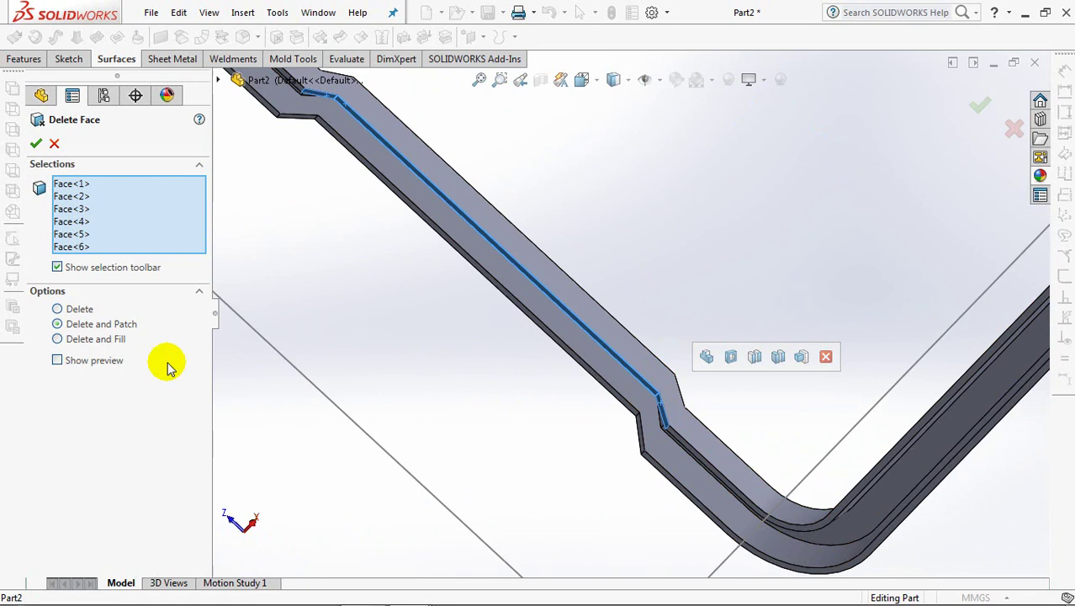
pyautogui.click(57, 361)
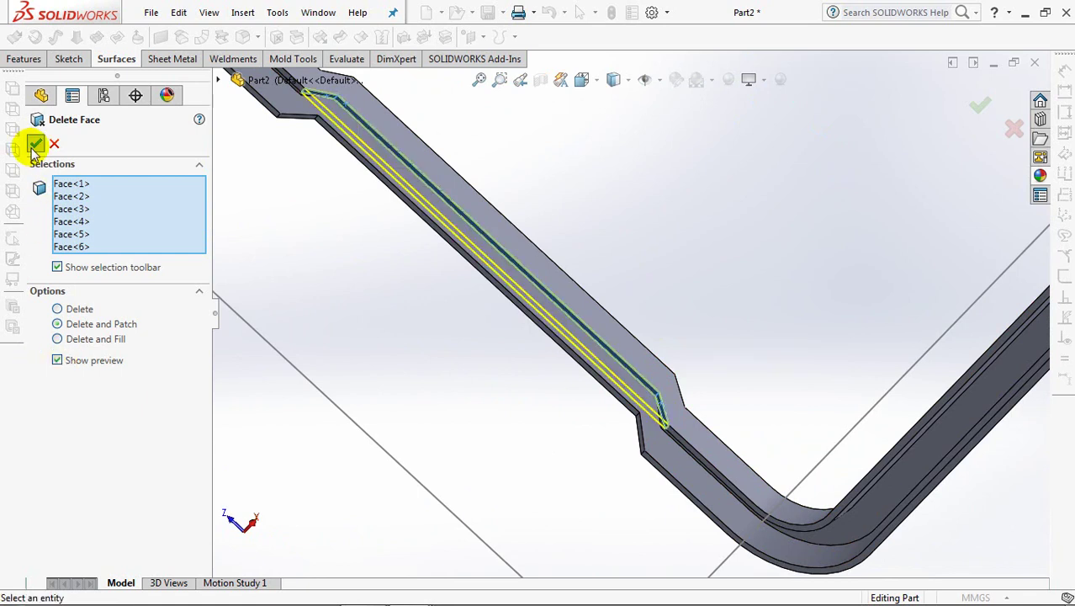
pyautogui.press('Return')
pyautogui.moveTo(689, 233)
pyautogui.keyDown('shift'); pyautogui.mouseDown(button='middle')
pyautogui.moveTo(667, 312)
pyautogui.moveTo(683, 359)
pyautogui.moveTo(744, 236)
pyautogui.moveTo(748, 328)
pyautogui.mouseUp(button='middle'); pyautogui.keyUp('shift')
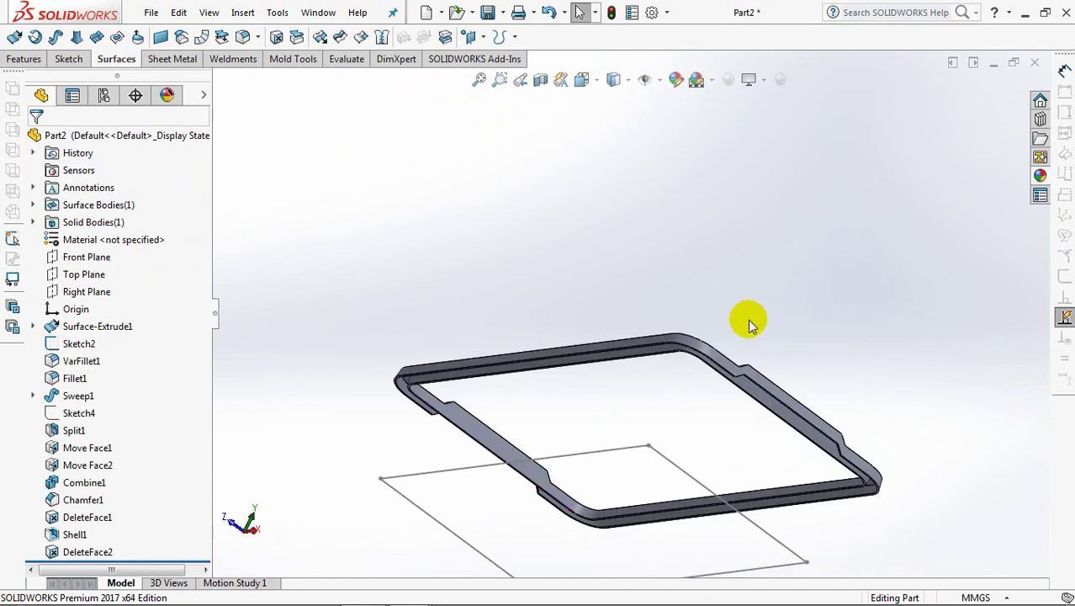
pyautogui.hotkey('ctrl', '7')
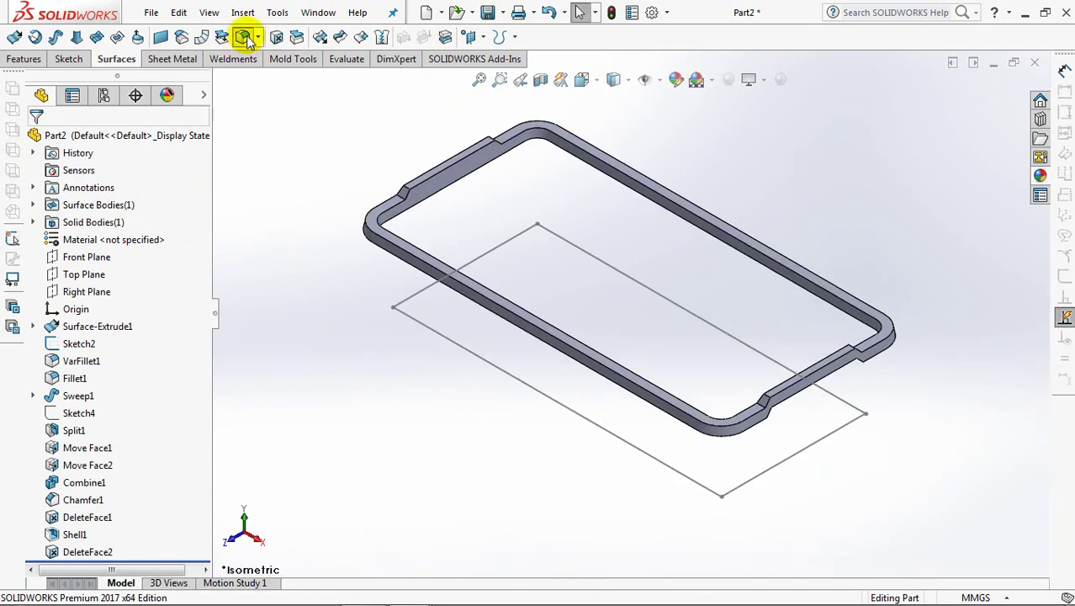
# - Start a 1 mm fillet on the two flat rim faces beside the tabs
pyautogui.click(243, 37)
pyautogui.write('1')
pyautogui.press('Return')
pyautogui.scroll(5, 469, 213)
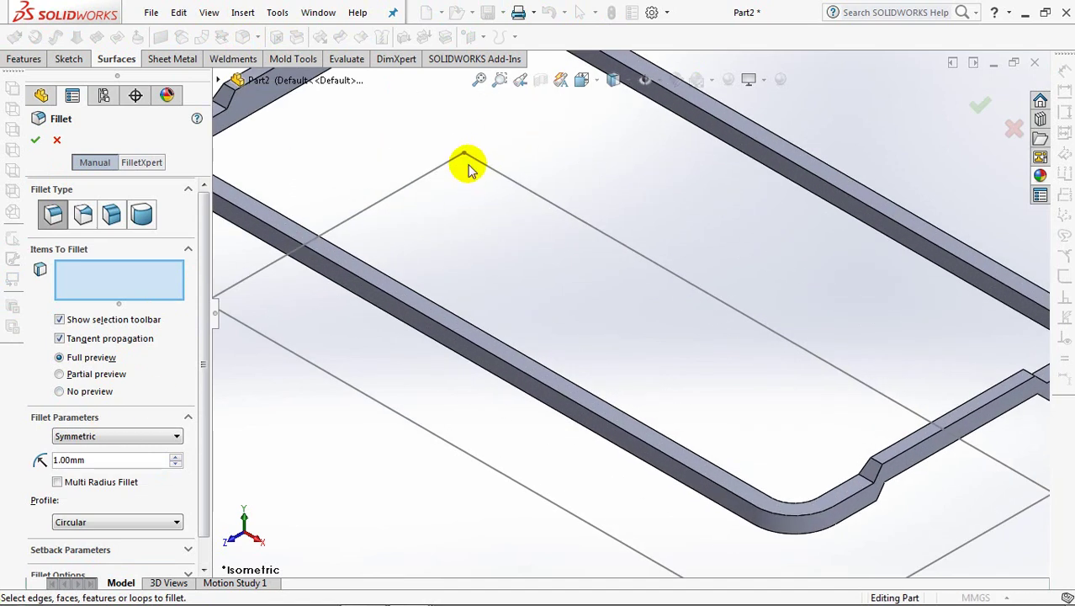
pyautogui.scroll(-3, 479, 218)
pyautogui.scroll(-2, 455, 228)
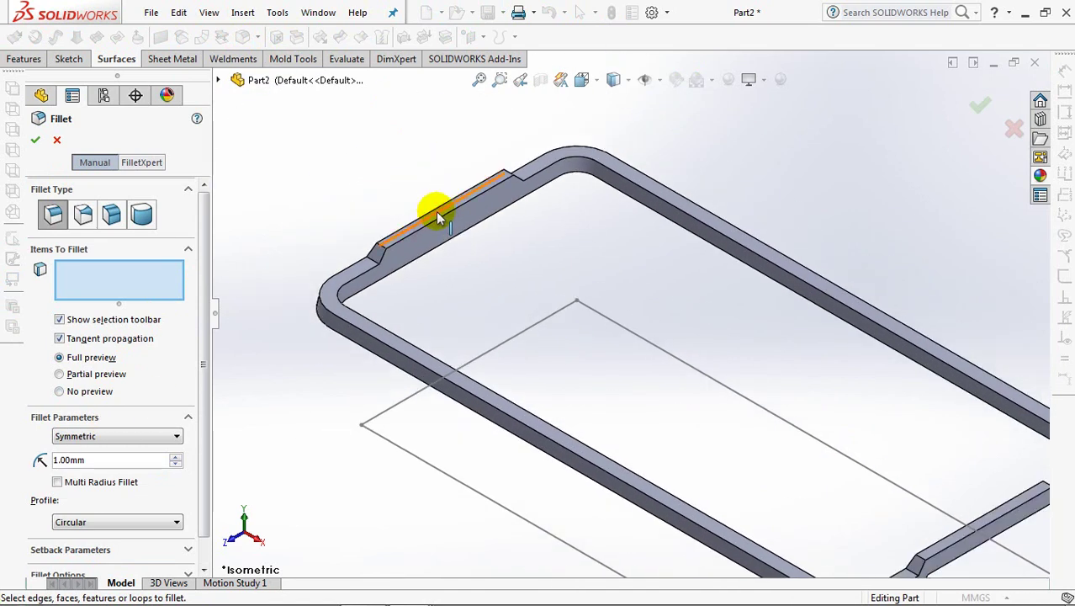
pyautogui.click(436, 216)
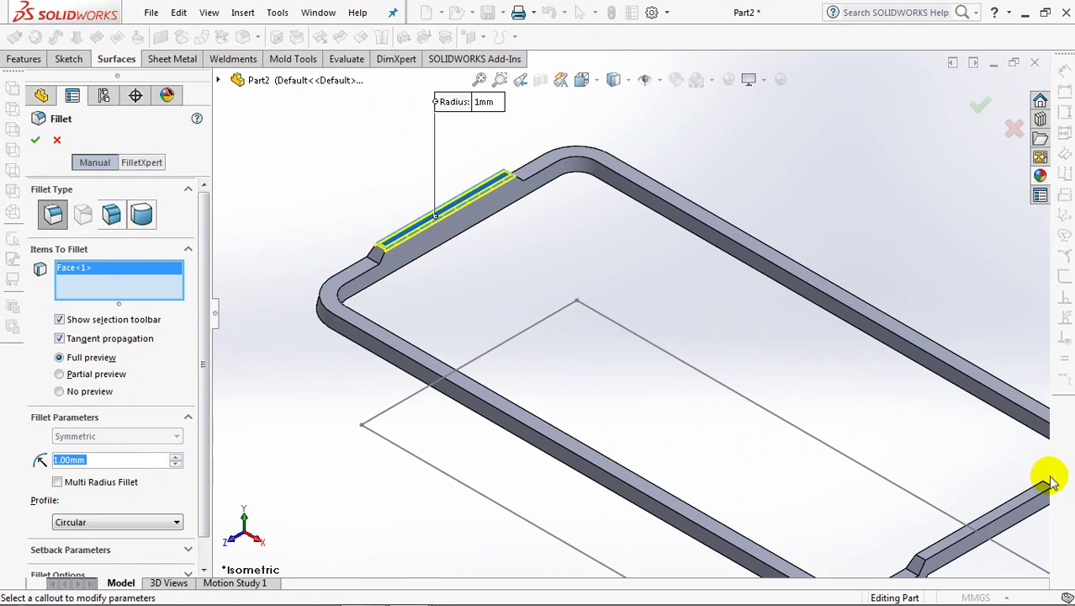
pyautogui.click(934, 561)
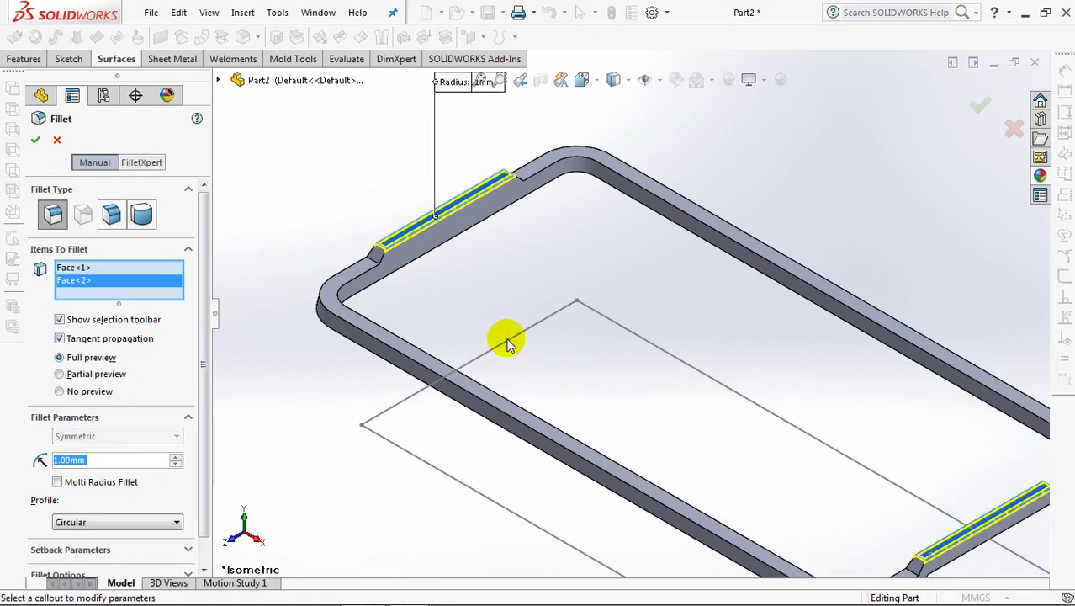
# - Add the rim's connected edge loop to the fillet and apply it
pyautogui.keyDown('ctrl'); pyautogui.moveTo(482, 305); pyautogui.dragTo(466, 224, button='middle'); pyautogui.keyUp('ctrl')
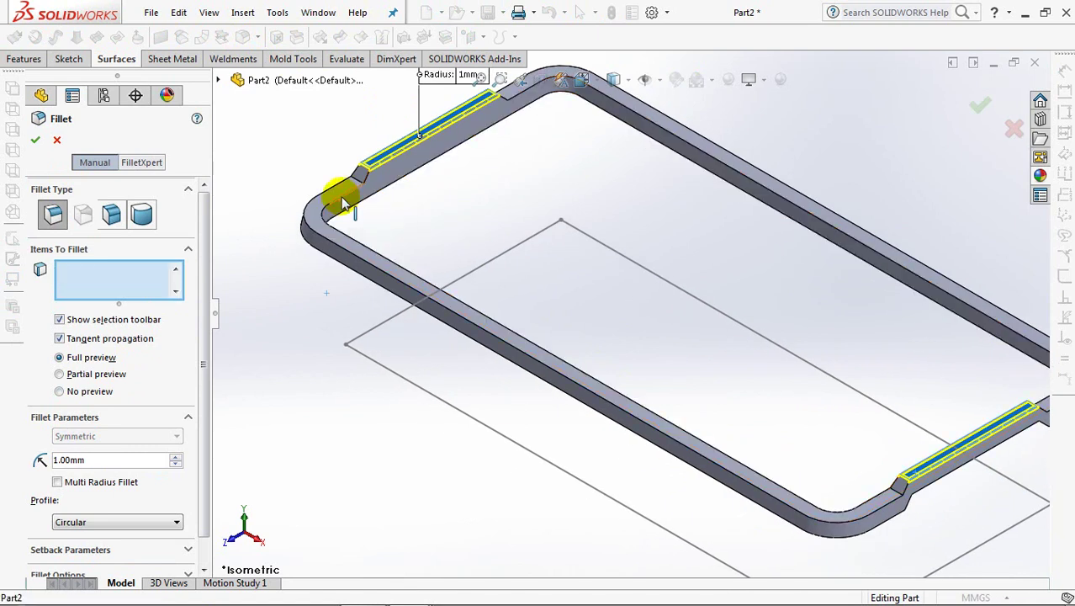
pyautogui.click(345, 204)
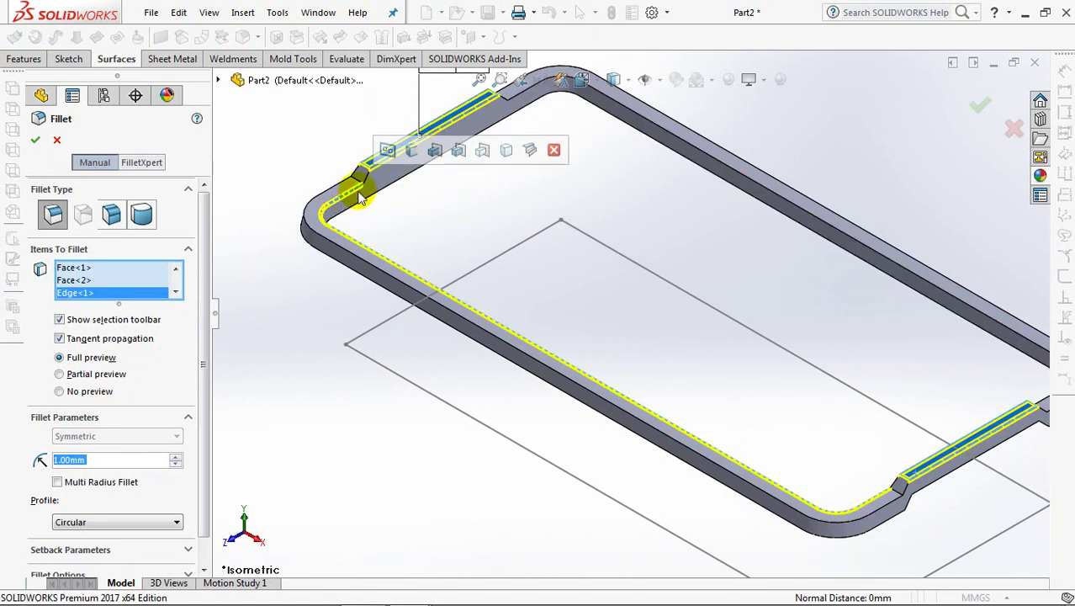
pyautogui.click(387, 152)
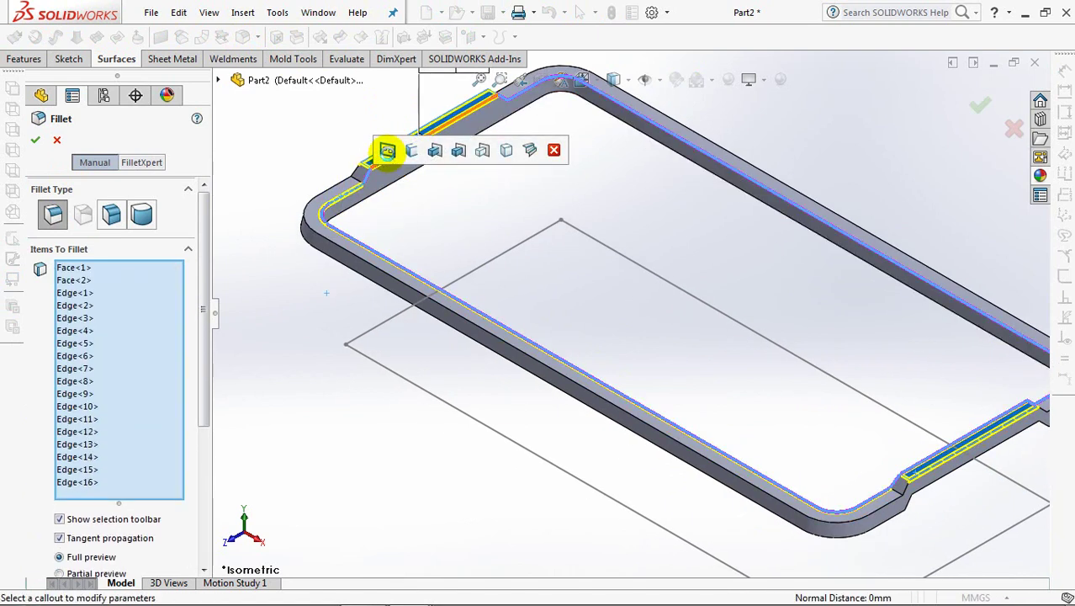
pyautogui.click(332, 185)
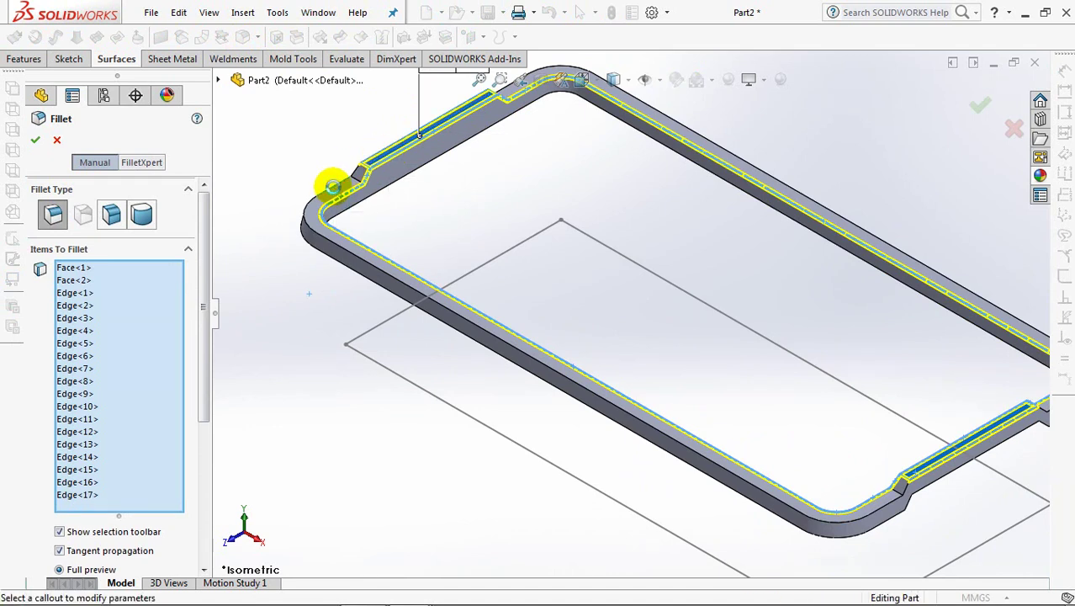
pyautogui.click(332, 186)
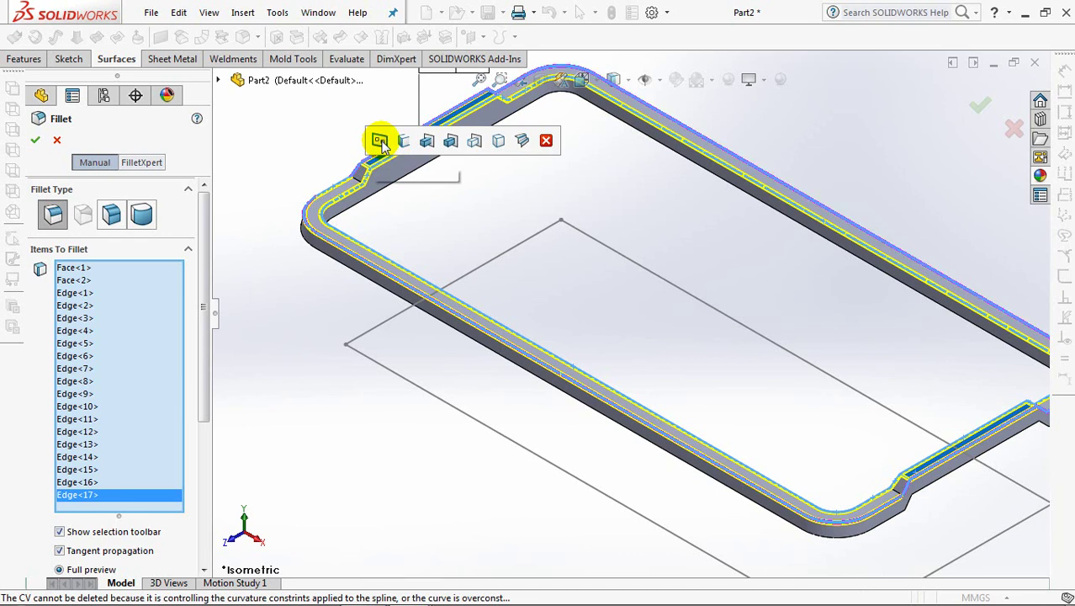
pyautogui.click(380, 141)
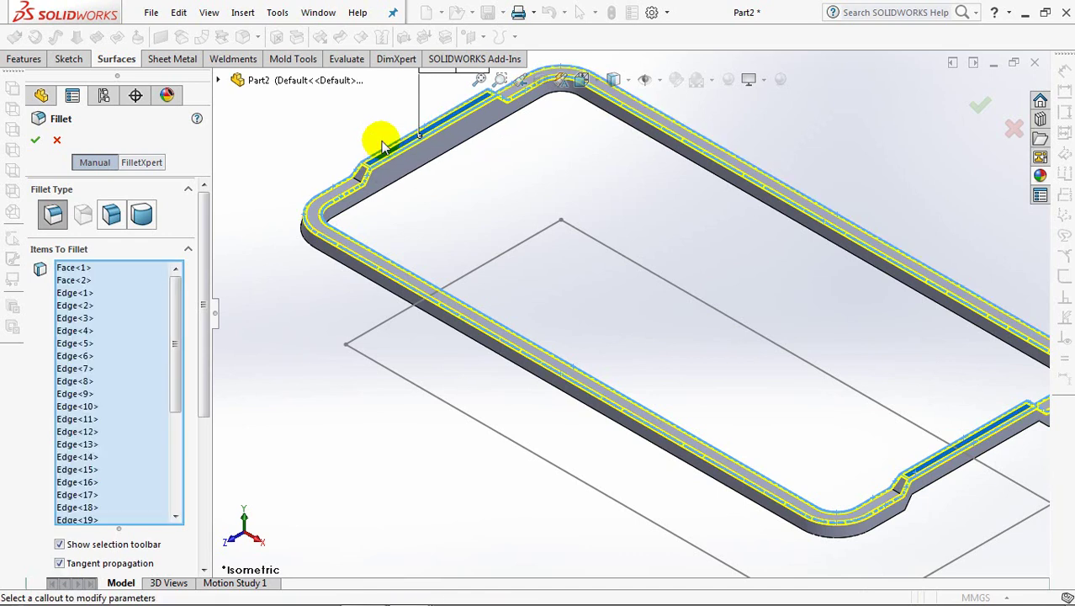
pyautogui.click(35, 144)
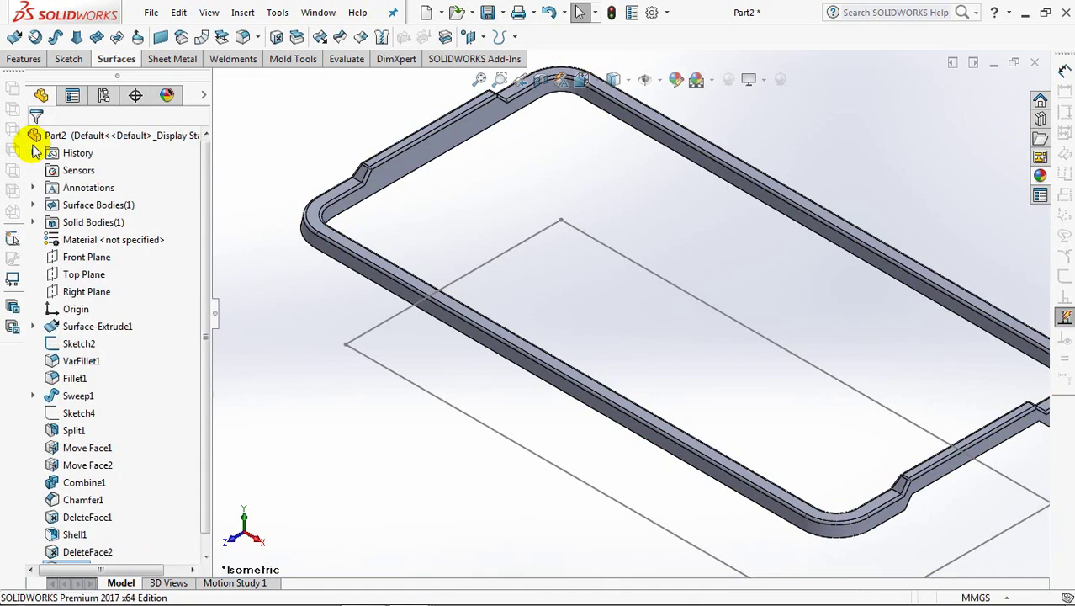
# - Offset the rim's long inner face by 4.5 mm with Move Face
pyautogui.moveTo(298, 293)
pyautogui.mouseDown(button='middle')
pyautogui.moveTo(317, 143)
pyautogui.moveTo(302, 105)
pyautogui.mouseUp(button='middle')
pyautogui.click(287, 66)
pyautogui.click(244, 39)
pyautogui.write('4.5')
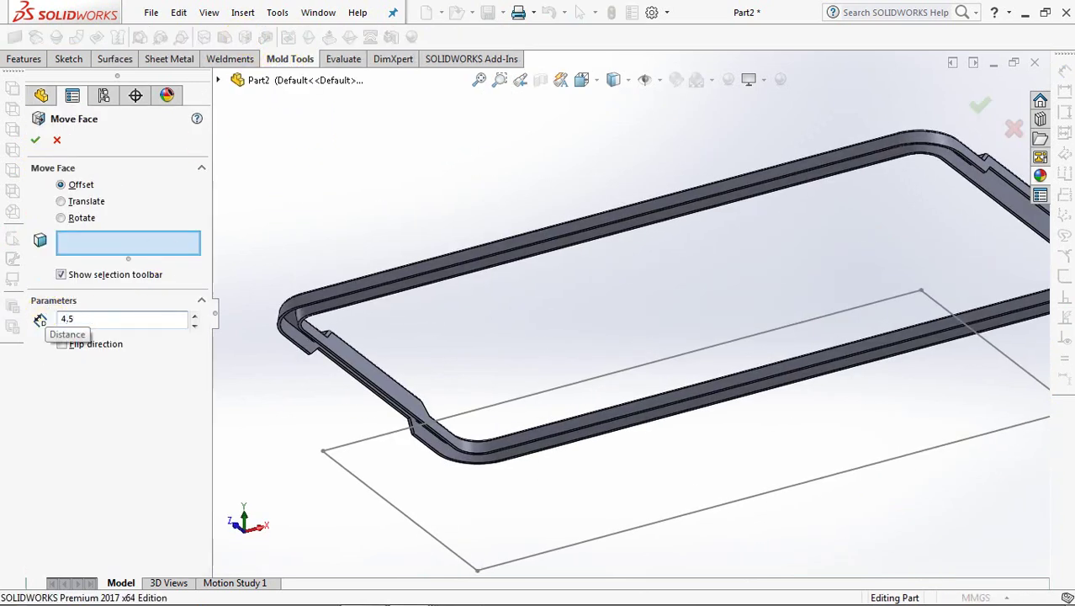
pyautogui.scroll(-1, 317, 376)
pyautogui.scroll(-2, 428, 324)
pyautogui.scroll(-2, 435, 230)
pyautogui.scroll(-2, 389, 336)
pyautogui.click(392, 280)
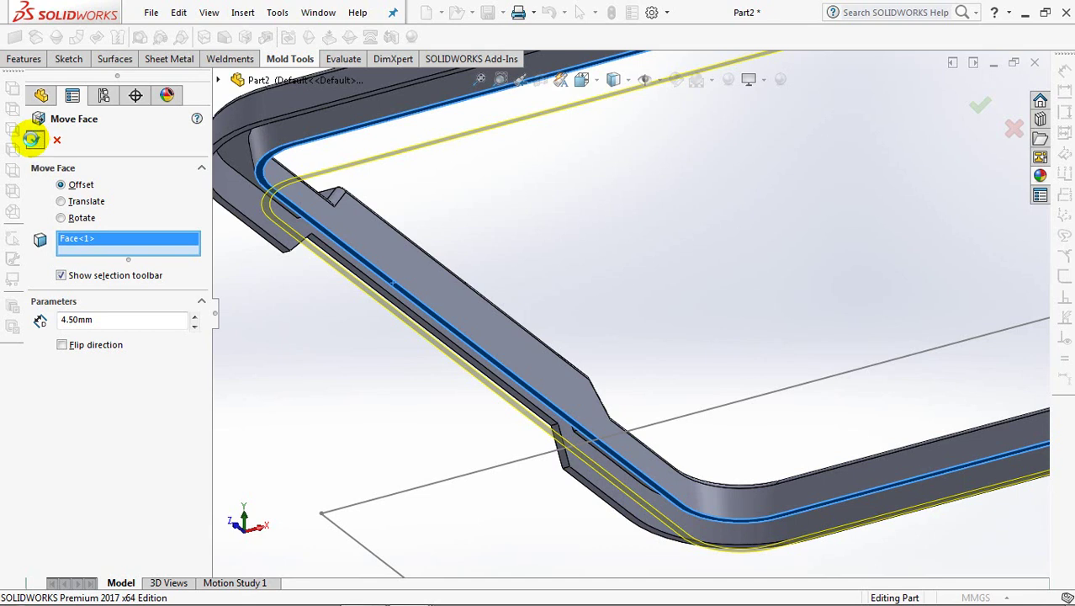
pyautogui.click(34, 143)
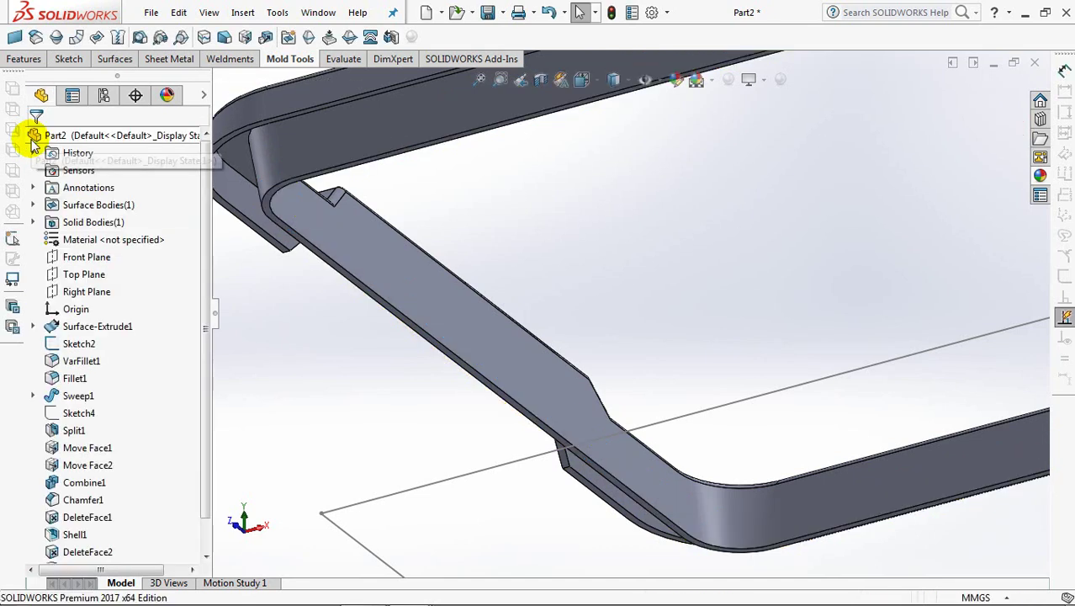
# - Cut through all from the rim's converted edge chain with a 1° outward draft
pyautogui.click(35, 59)
pyautogui.click(108, 40)
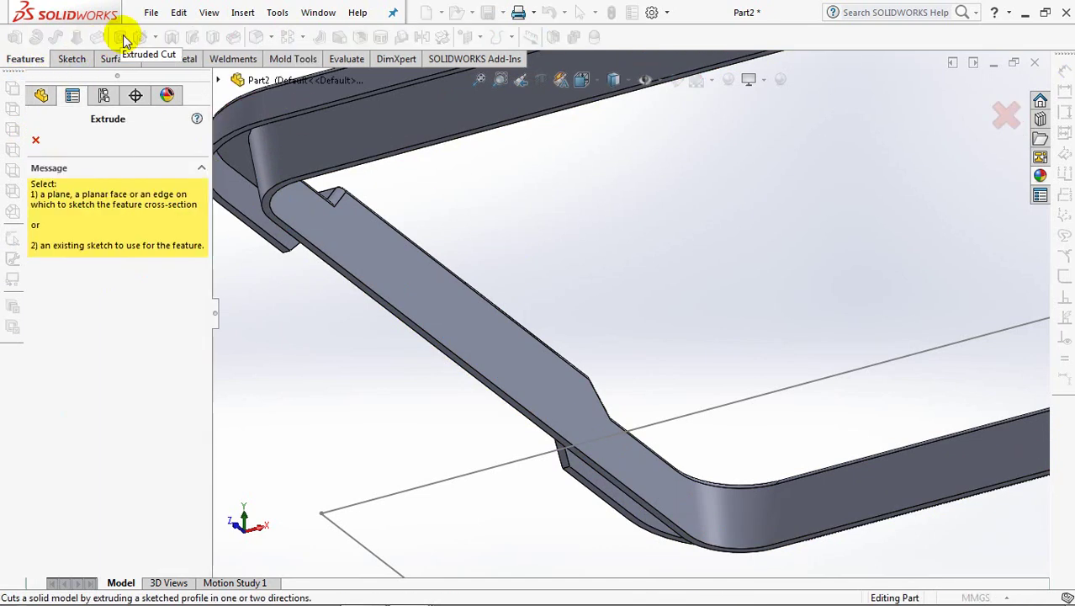
pyautogui.click(283, 228)
pyautogui.click(296, 252)
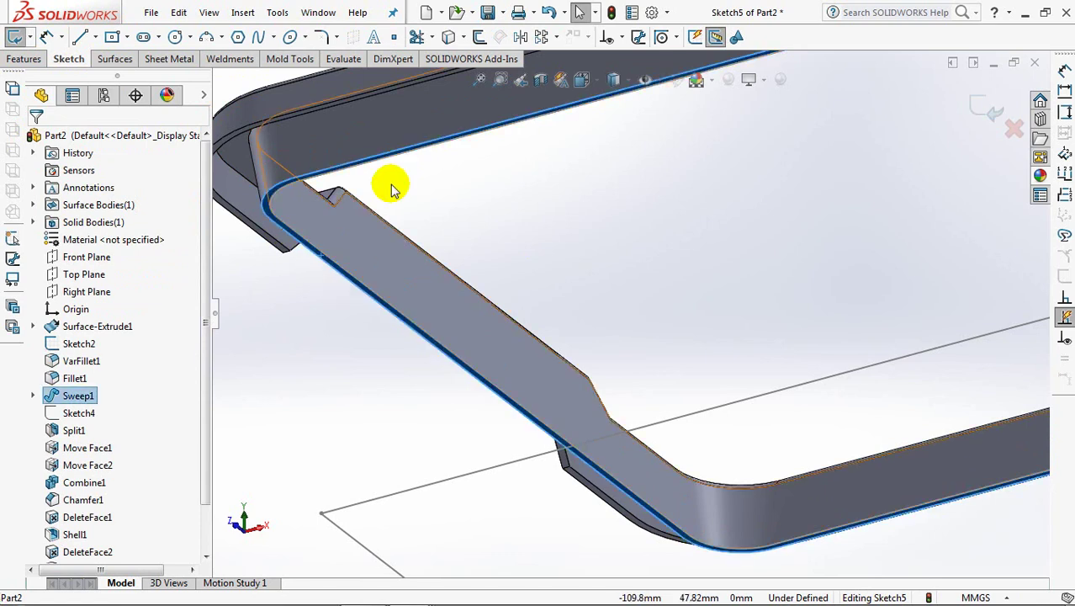
pyautogui.click(448, 37)
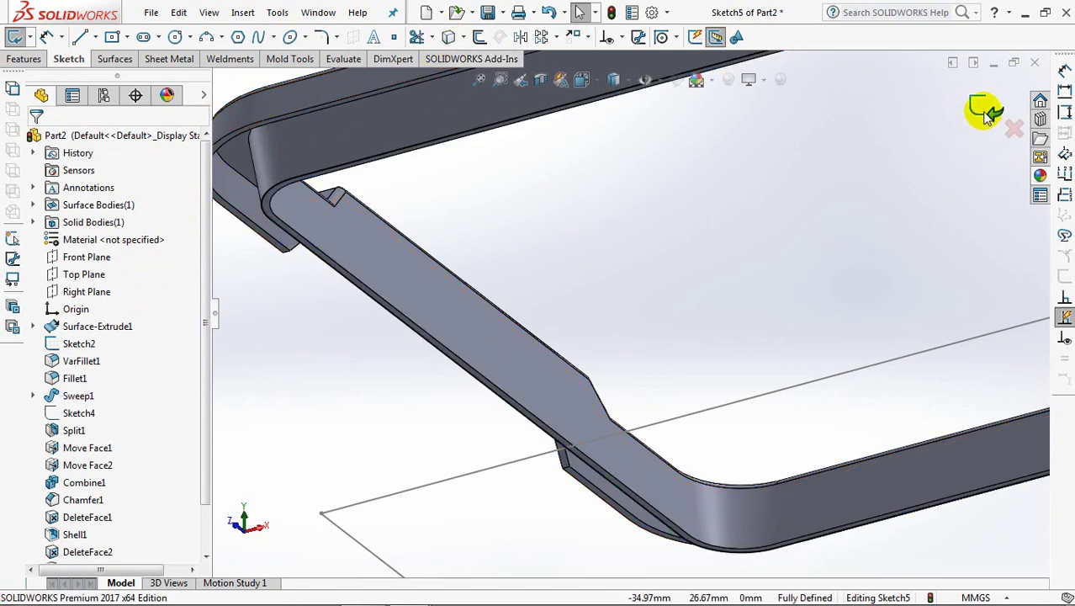
pyautogui.click(982, 107)
pyautogui.click(101, 235)
pyautogui.click(84, 257)
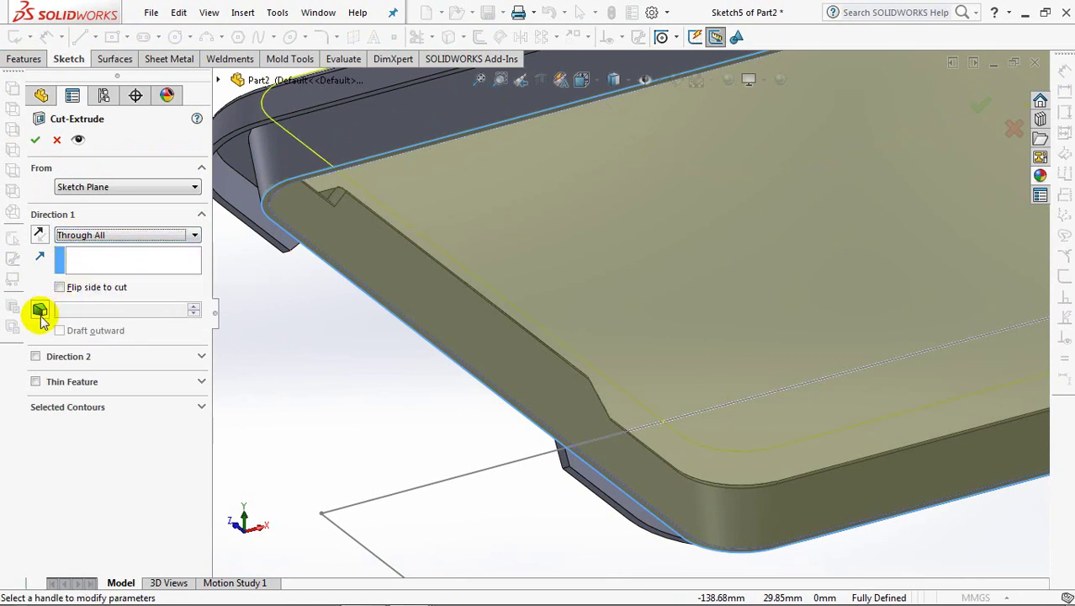
pyautogui.click(39, 309)
pyautogui.write('1.00deg')
pyautogui.press('Tab')
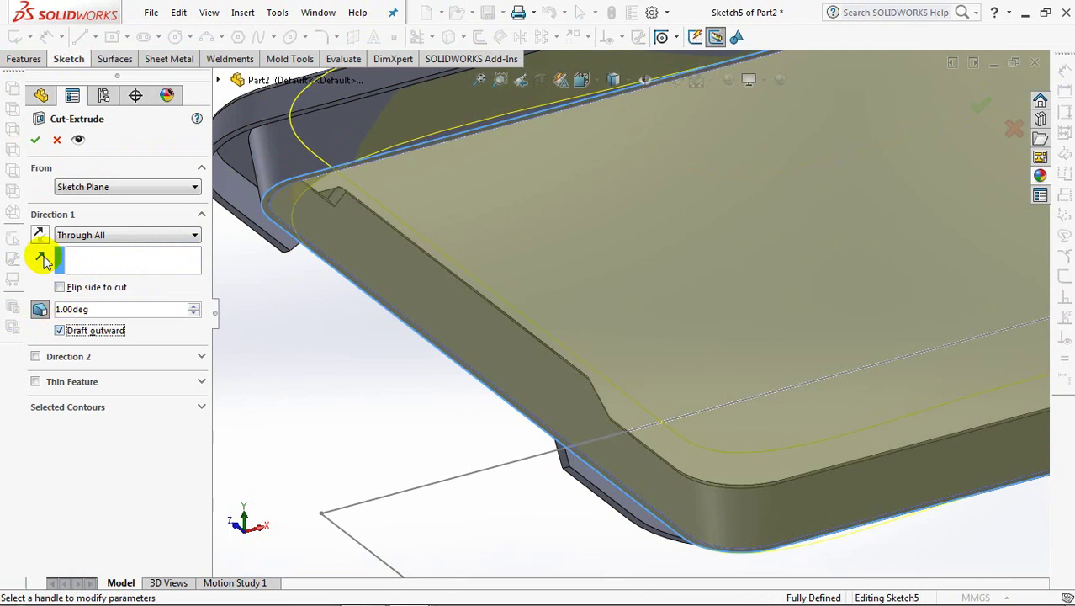
pyautogui.click(32, 139)
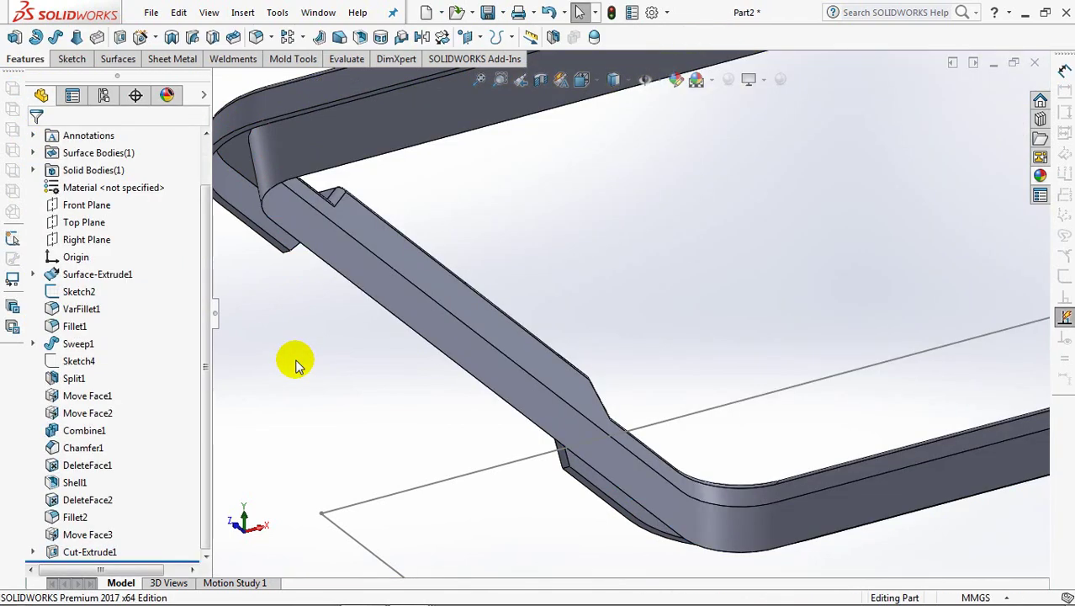
# - Show the hidden tray surface body again in the isometric view
pyautogui.hotkey('ctrl', '7')
pyautogui.click(74, 151)
pyautogui.click(76, 132)
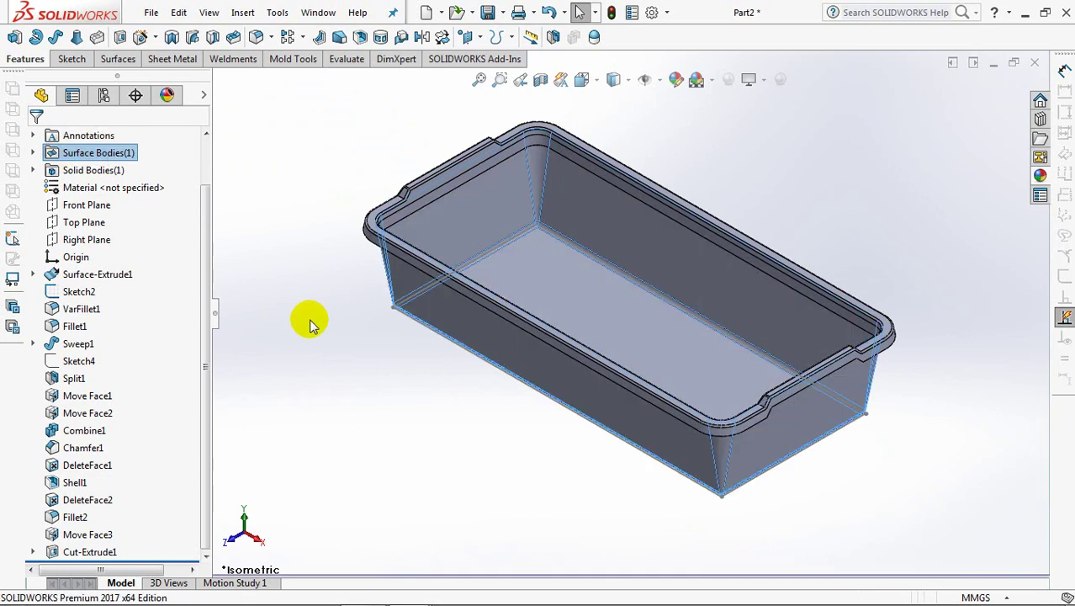
pyautogui.click(355, 340)
pyautogui.click(118, 59)
pyautogui.click(180, 39)
# - Copy the tray's top face as a new surface with a 0 mm offset
pyautogui.moveTo(385, 343)
pyautogui.mouseDown(button='middle')
pyautogui.moveTo(413, 206)
pyautogui.moveTo(456, 110)
pyautogui.mouseUp(button='middle')
pyautogui.click(501, 80)
pyautogui.moveTo(434, 313); pyautogui.dragTo(493, 362)
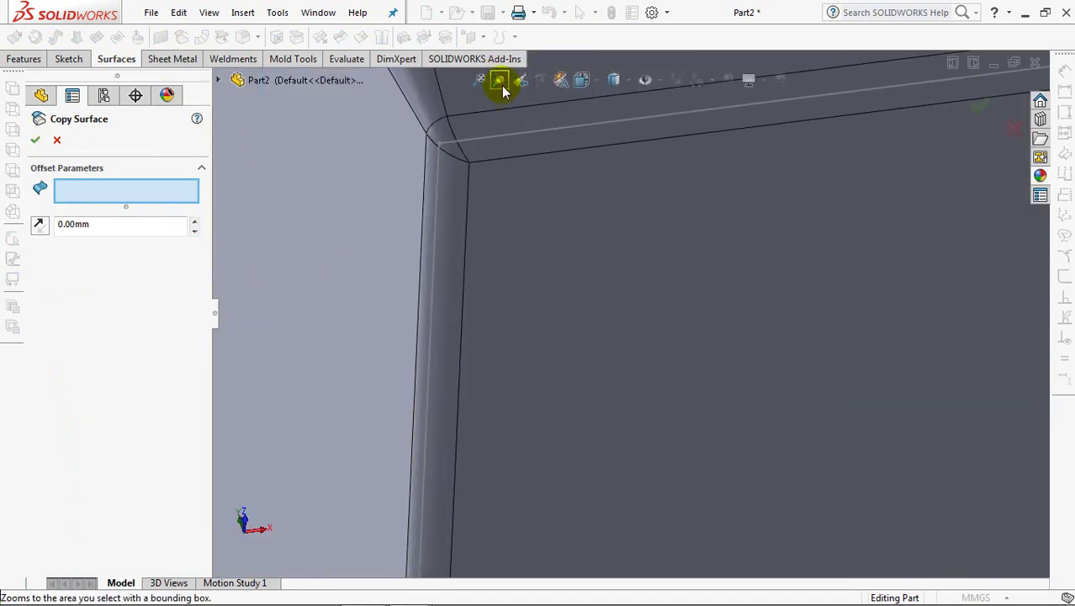
pyautogui.click(499, 121)
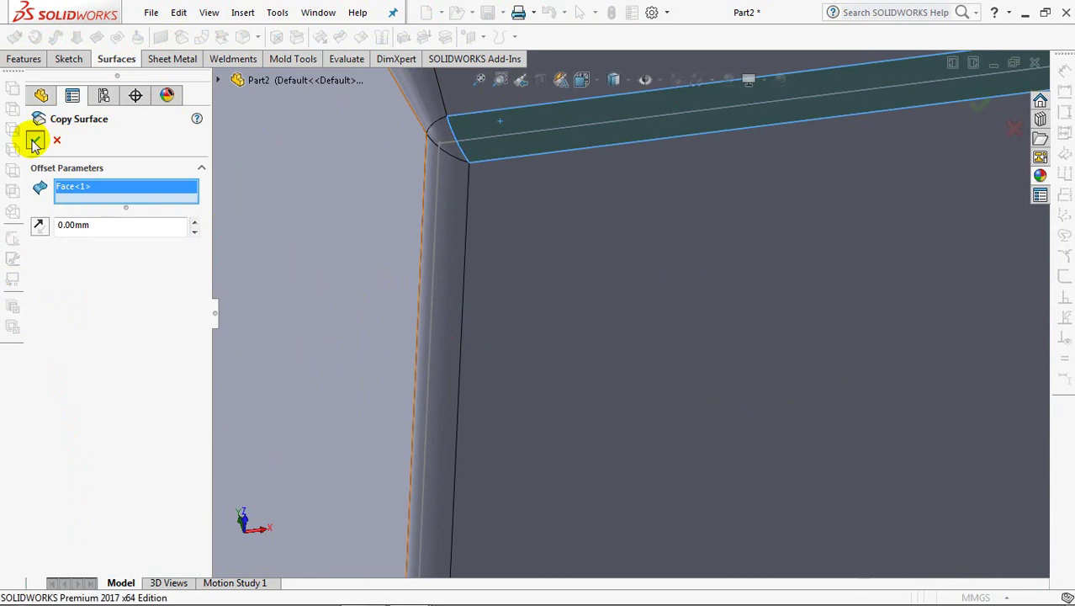
pyautogui.click(35, 143)
# - Copy the side-wall face as another 0 mm offset surface
pyautogui.moveTo(374, 244); pyautogui.dragTo(292, 218, button='middle')
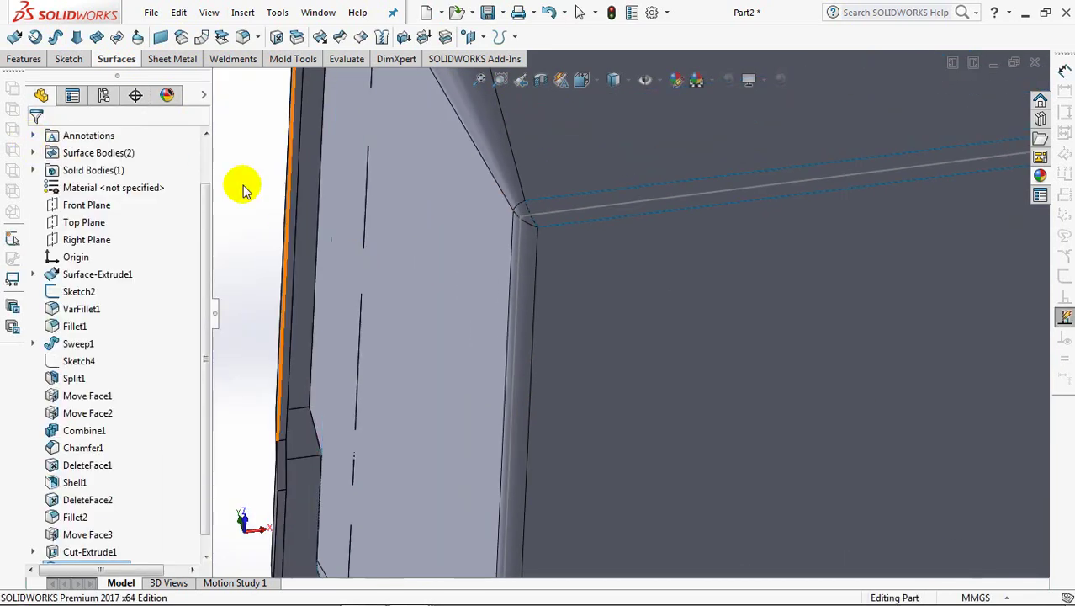
pyautogui.click(180, 37)
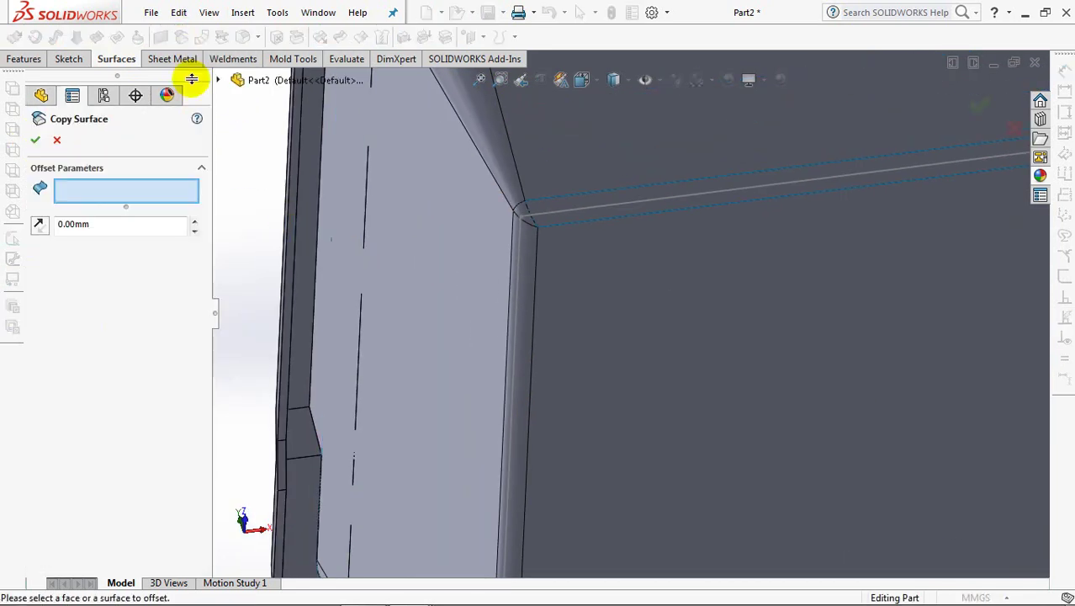
pyautogui.click(525, 279)
pyautogui.click(35, 142)
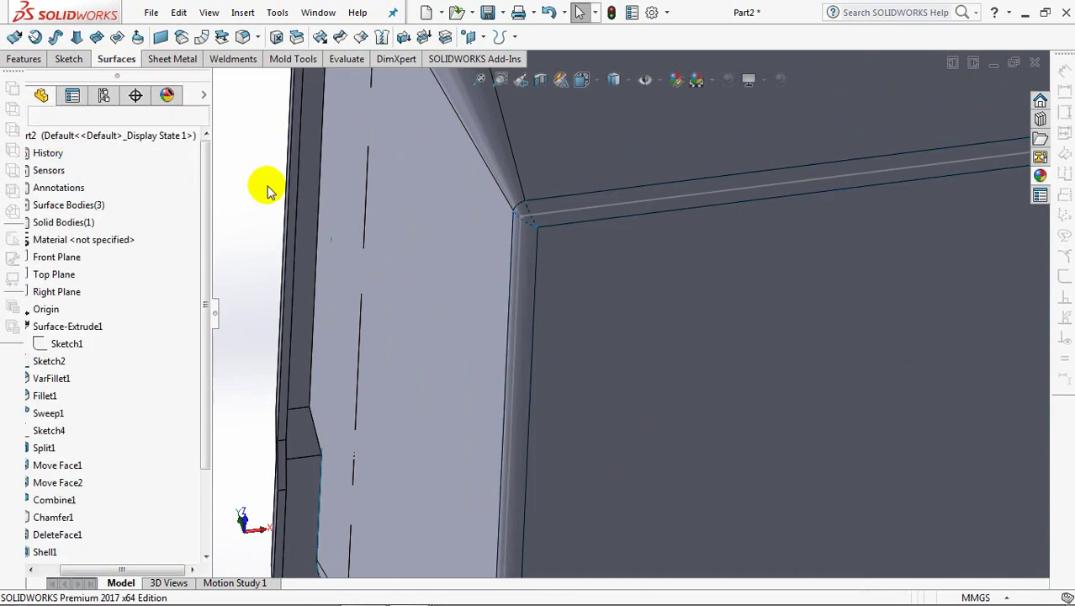
# - Hide the Surface-Extrude1 tray surface and start Extend Surface
pyautogui.click(430, 248)
pyautogui.click(521, 210)
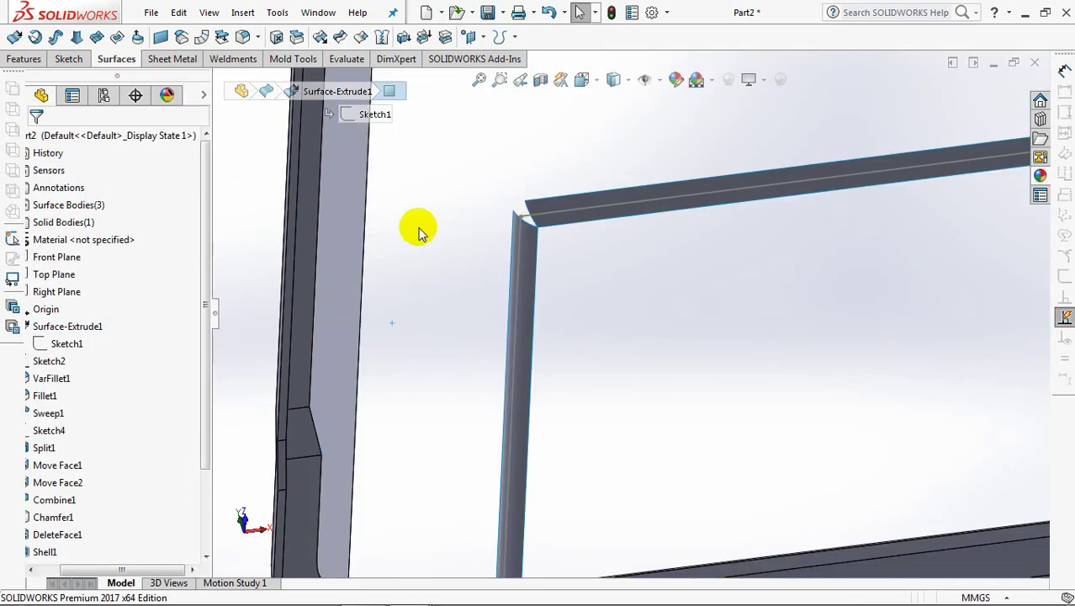
pyautogui.click(282, 225)
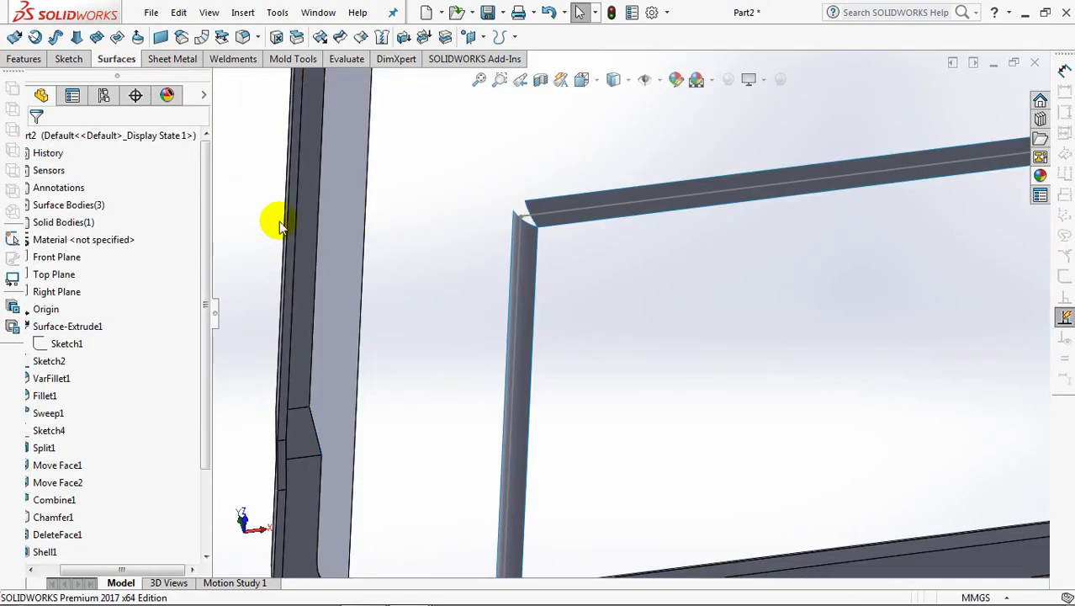
pyautogui.click(320, 36)
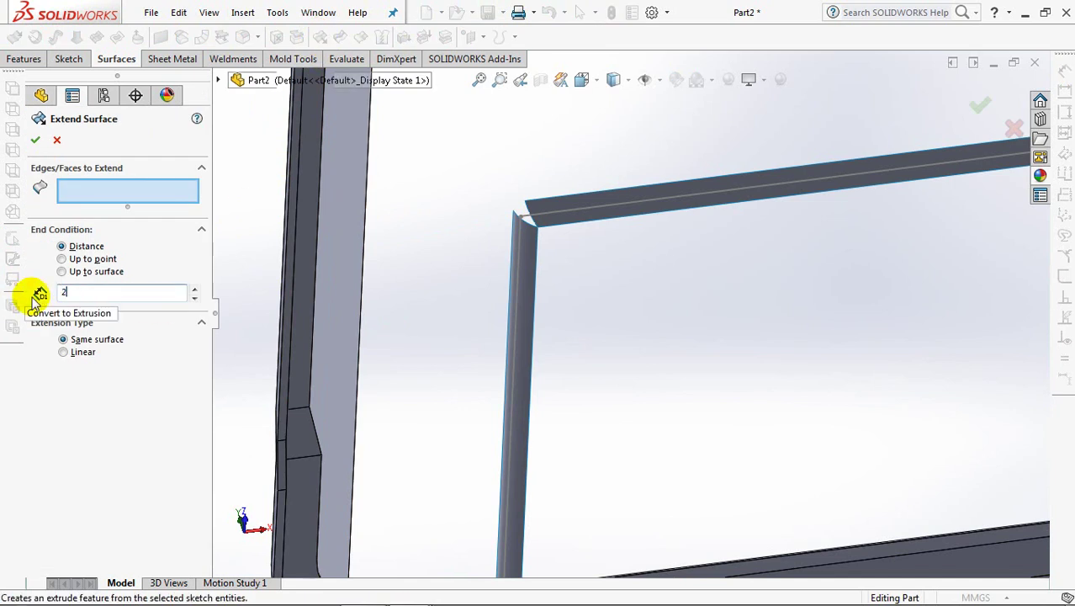
# - Extend the beam strip surface 2 mm past both of its end edges
pyautogui.click(138, 187)
pyautogui.click(573, 229)
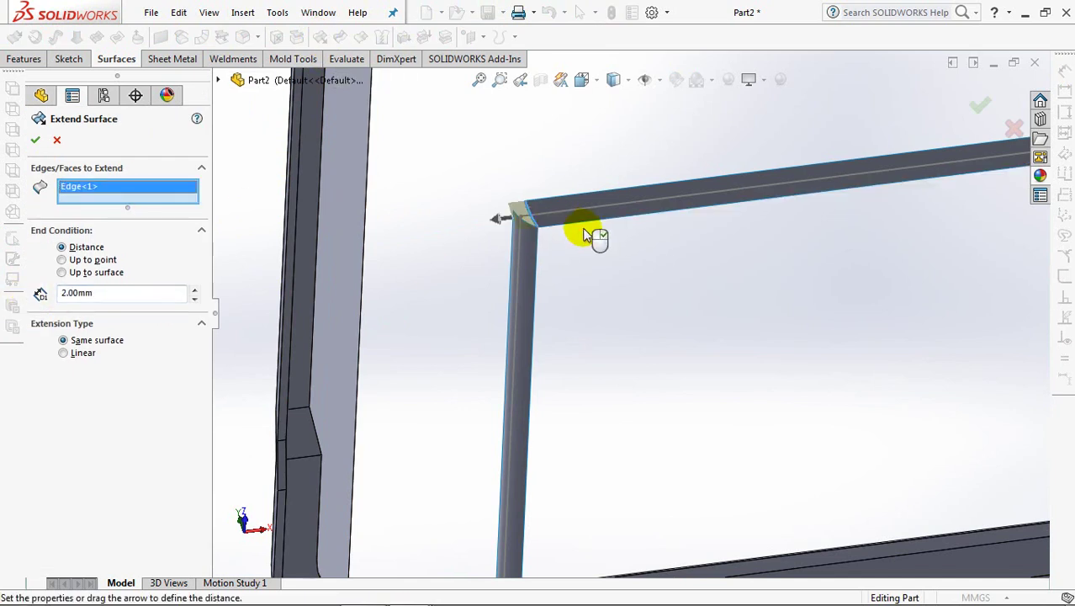
pyautogui.scroll(3, 648, 253)
pyautogui.scroll(-5, 653, 291)
pyautogui.scroll(2, 343, 348)
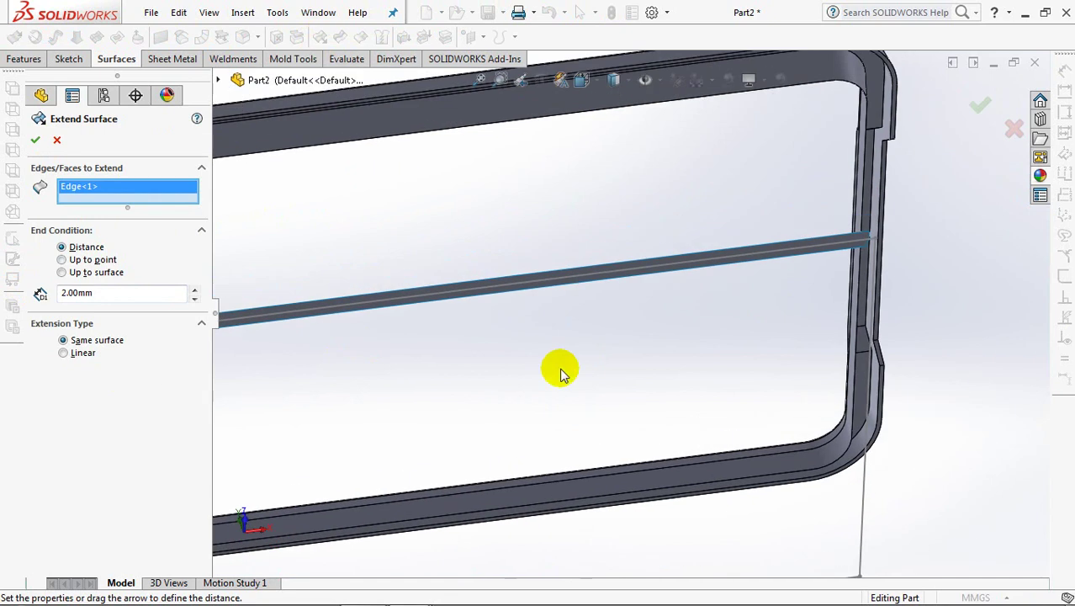
pyautogui.scroll(2, 503, 385)
pyautogui.scroll(-4, 698, 216)
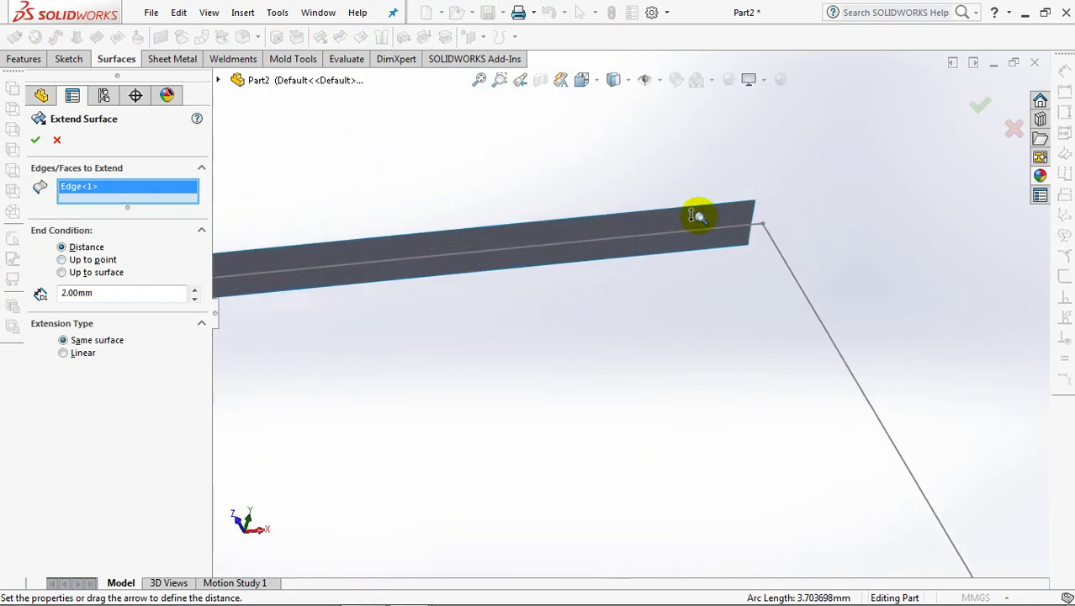
pyautogui.click(754, 218)
pyautogui.rightClick(754, 218)
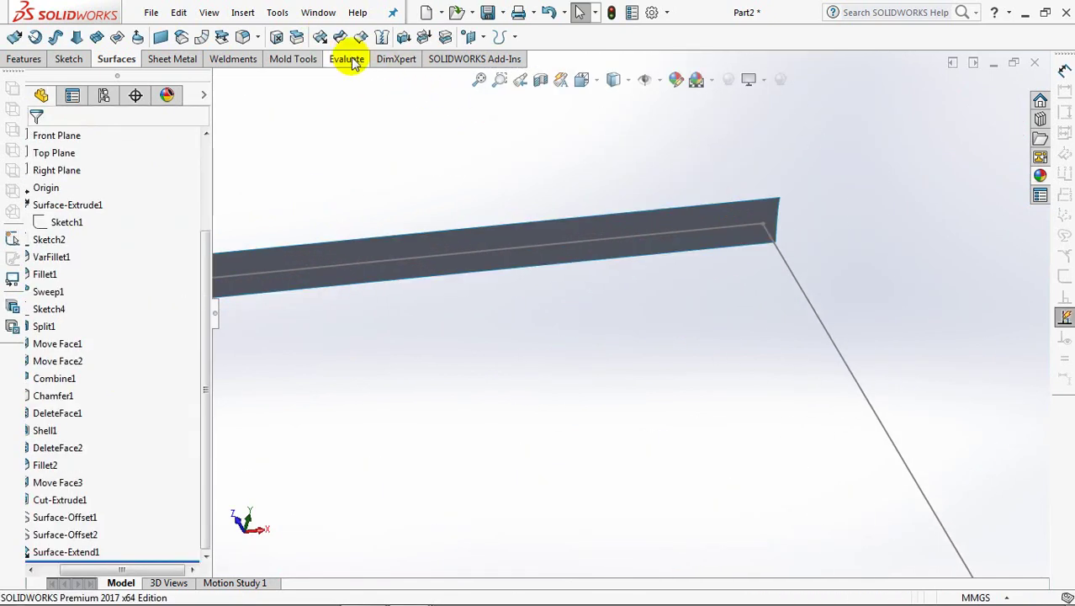
# - Begin a second 2 mm surface extension, viewing the frame corner in wireframe
pyautogui.press('Return')
pyautogui.scroll(3, 479, 211)
pyautogui.moveTo(411, 338)
pyautogui.mouseDown(button='middle')
pyautogui.moveTo(684, 228)
pyautogui.moveTo(572, 228)
pyautogui.mouseUp(button='middle')
pyautogui.moveTo(326, 239); pyautogui.dragTo(383, 197, button='middle')
pyautogui.scroll(-3, 386, 196)
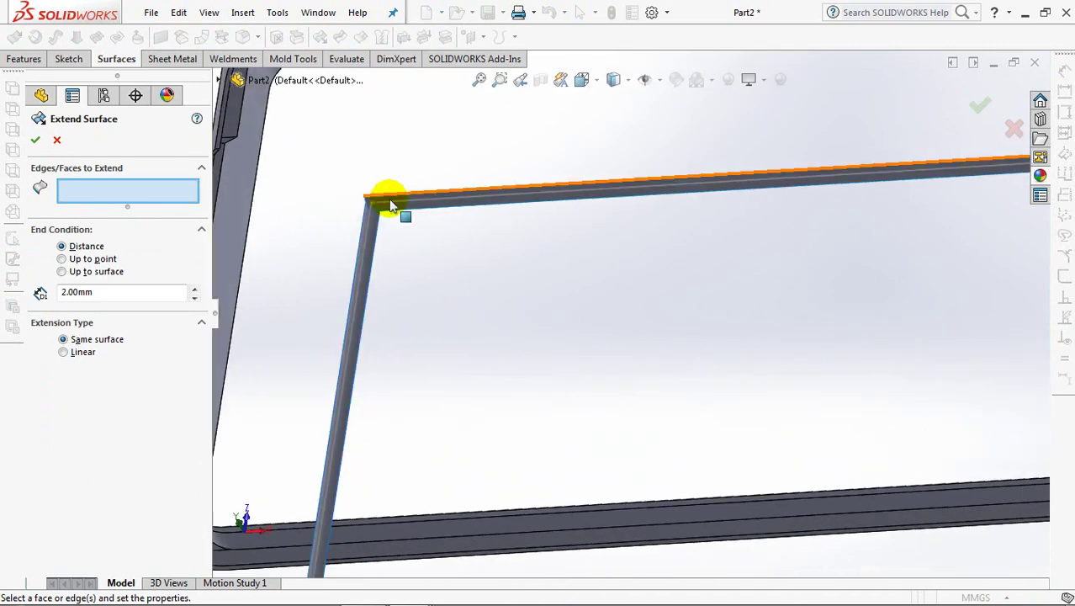
pyautogui.scroll(3, 446, 241)
pyautogui.scroll(-4, 348, 241)
pyautogui.click(613, 79)
pyautogui.click(617, 189)
# - Extend the rod strip at its top and bottom end edges, then restore shaded display
pyautogui.click(424, 179)
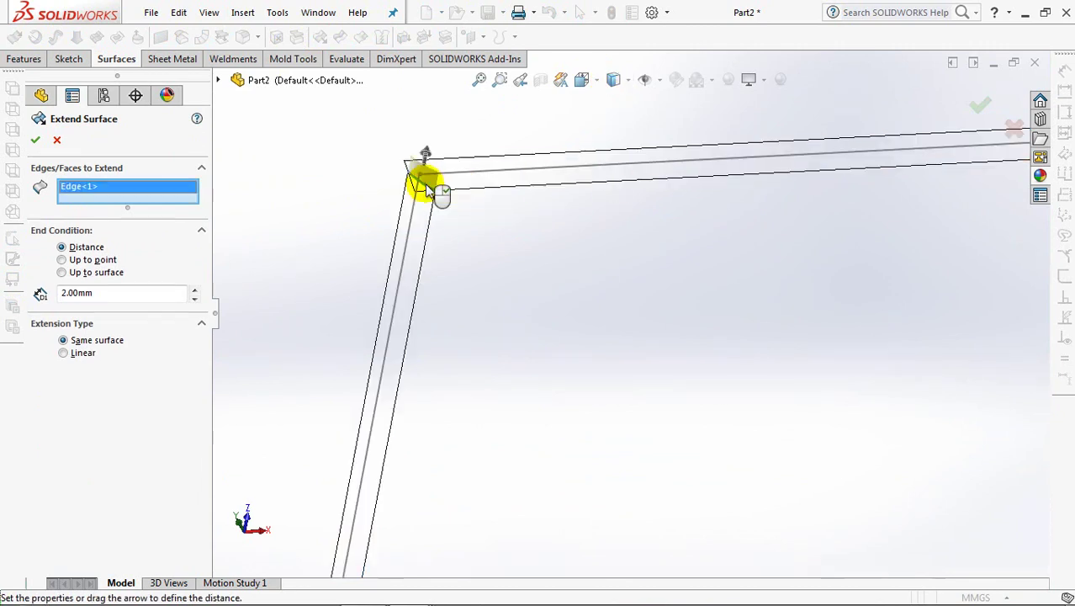
pyautogui.scroll(3, 569, 212)
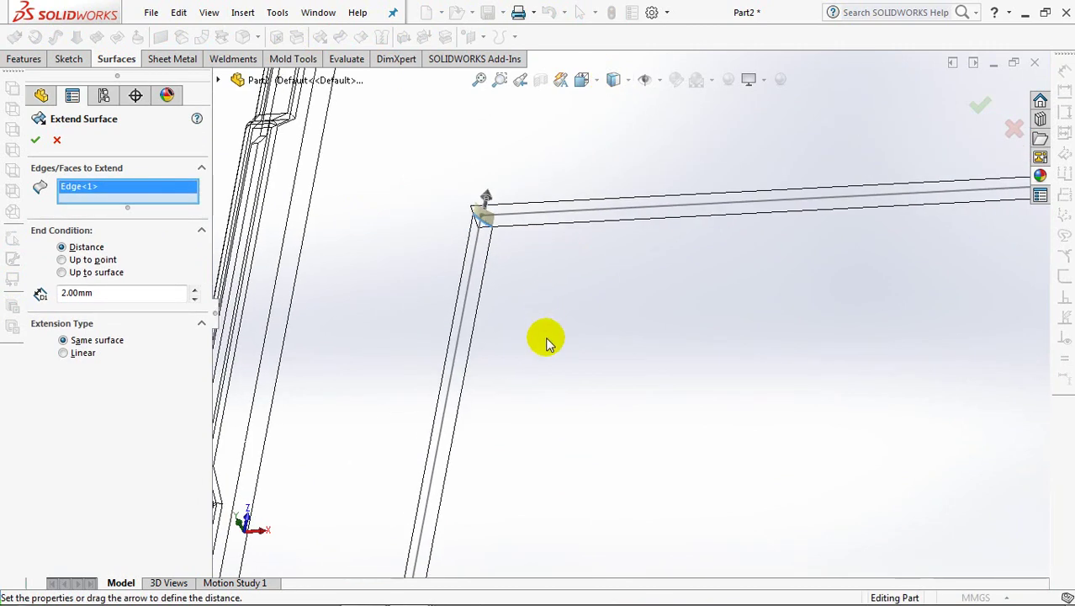
pyautogui.scroll(-3, 574, 276)
pyautogui.click(475, 543)
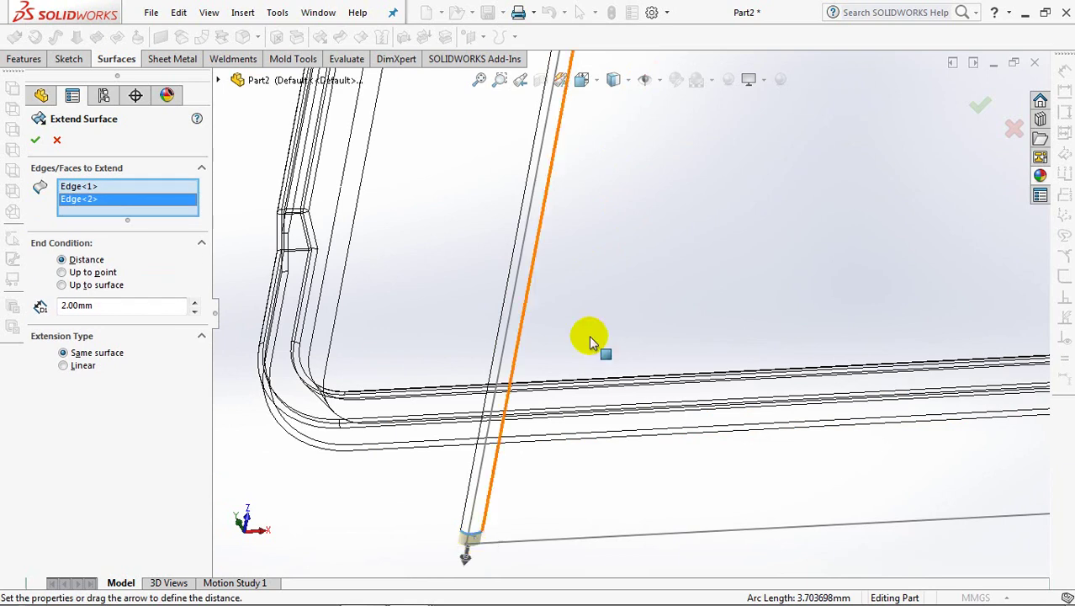
pyautogui.click(613, 79)
pyautogui.click(613, 99)
pyautogui.click(36, 141)
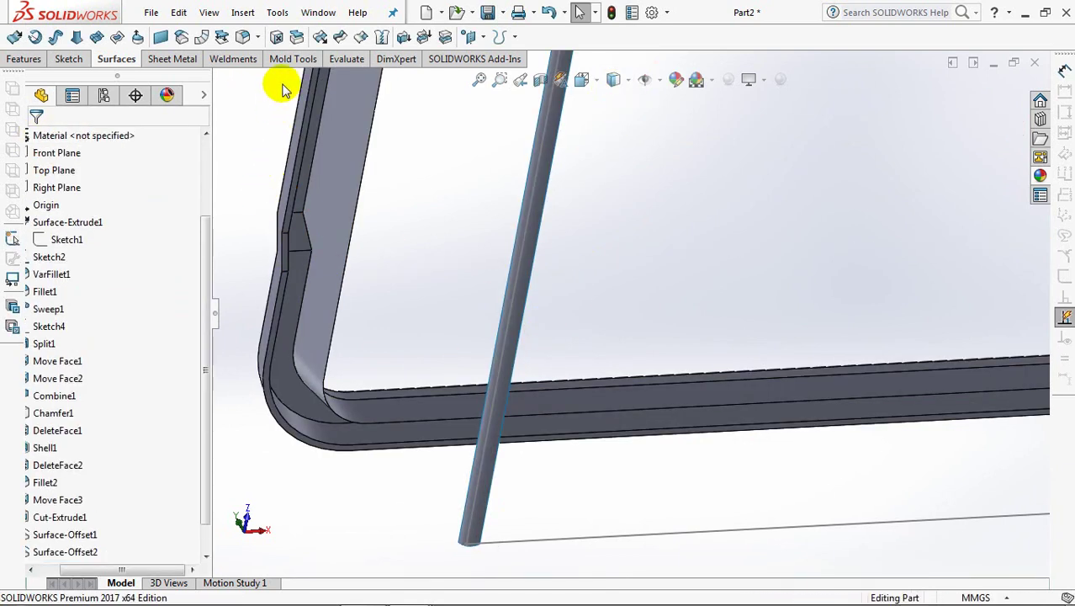
# - Thicken the extended rod surface 0.70 mm to both sides without merging
pyautogui.click(404, 37)
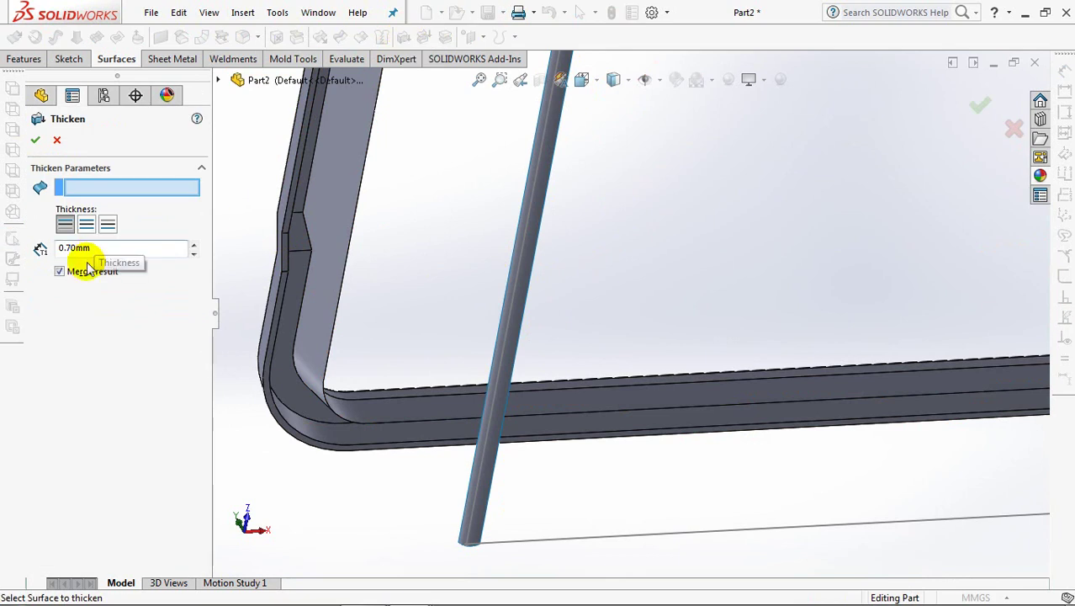
pyautogui.click(502, 383)
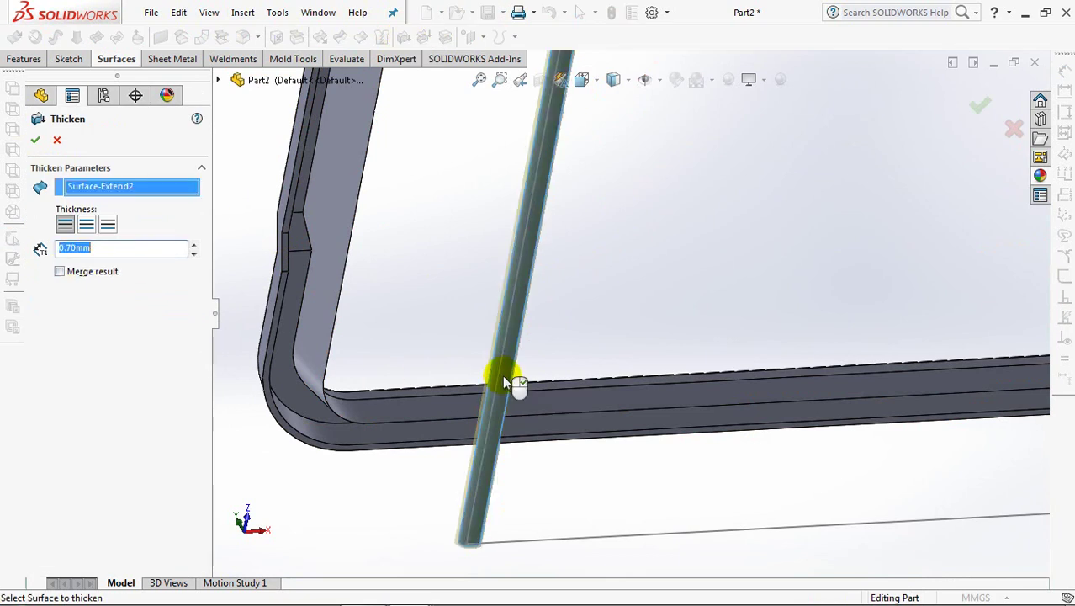
pyautogui.click(106, 226)
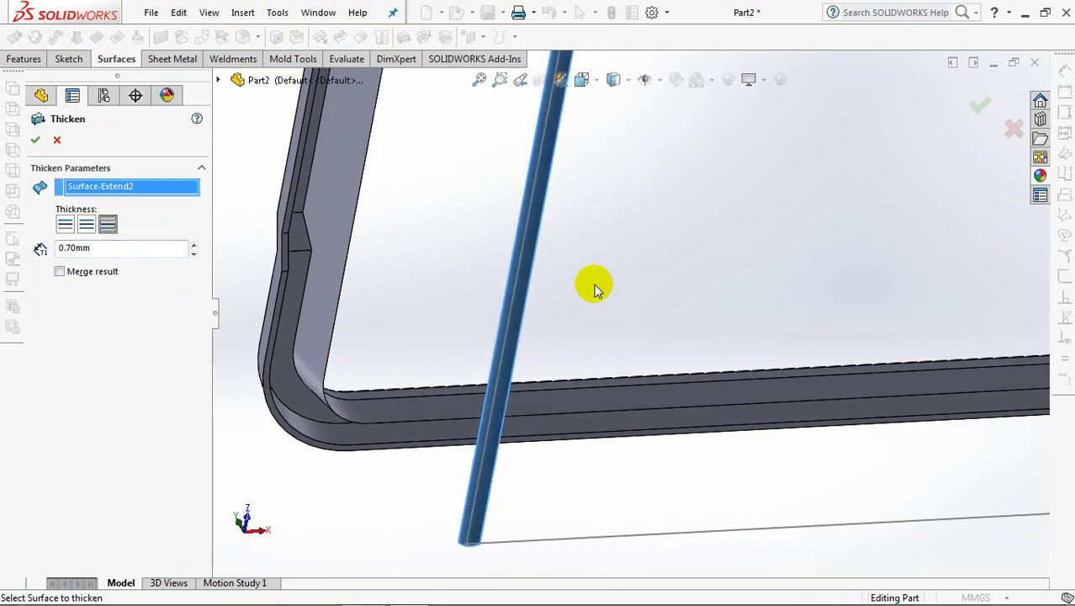
pyautogui.moveTo(612, 355); pyautogui.dragTo(550, 346, button='middle')
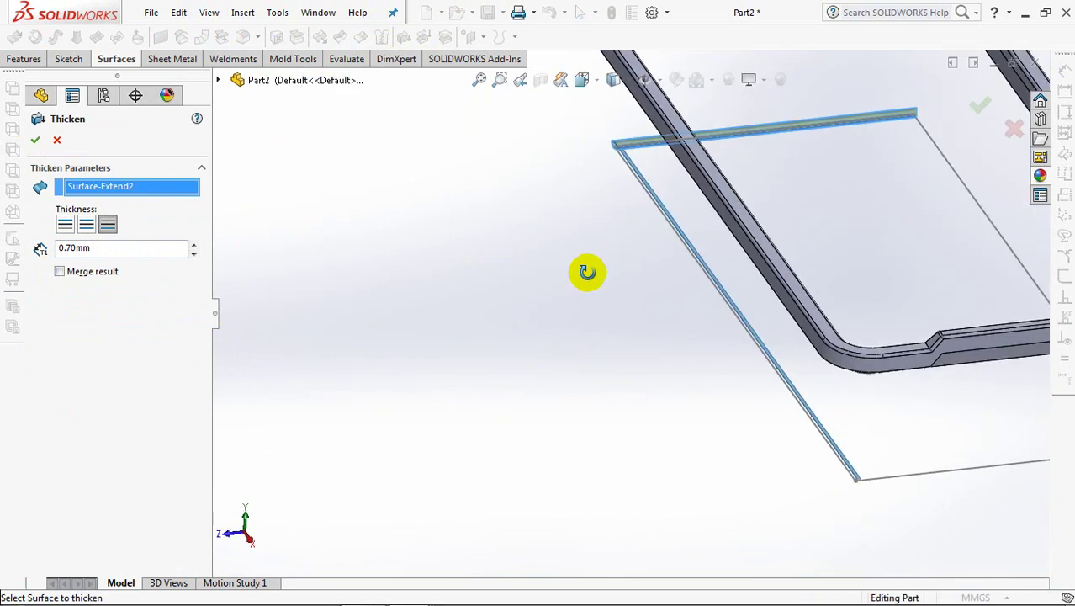
pyautogui.moveTo(612, 204); pyautogui.dragTo(592, 212, button='middle')
pyautogui.scroll(-3, 591, 180)
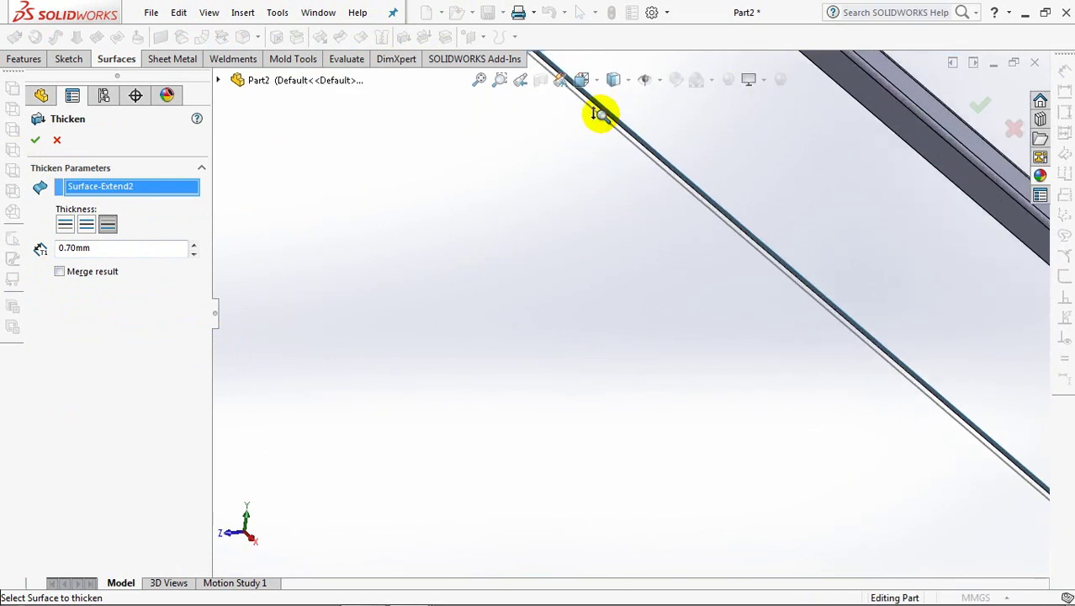
pyautogui.moveTo(535, 409); pyautogui.dragTo(553, 329, button='middle')
pyautogui.click(34, 140)
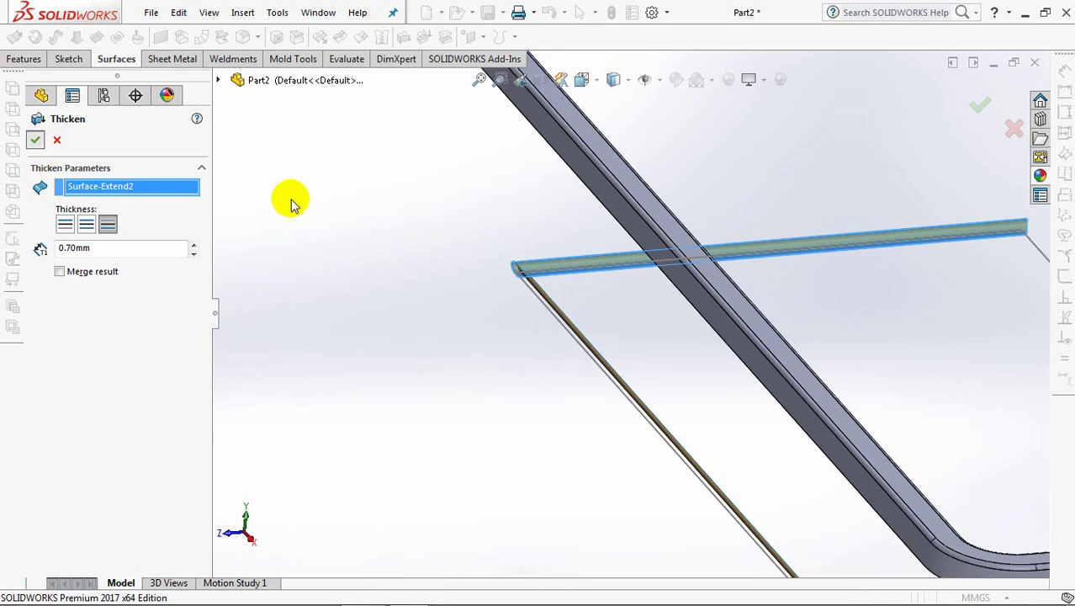
# - Thicken Surface-Extend1 into a 0.70 mm bar as well
pyautogui.click(403, 39)
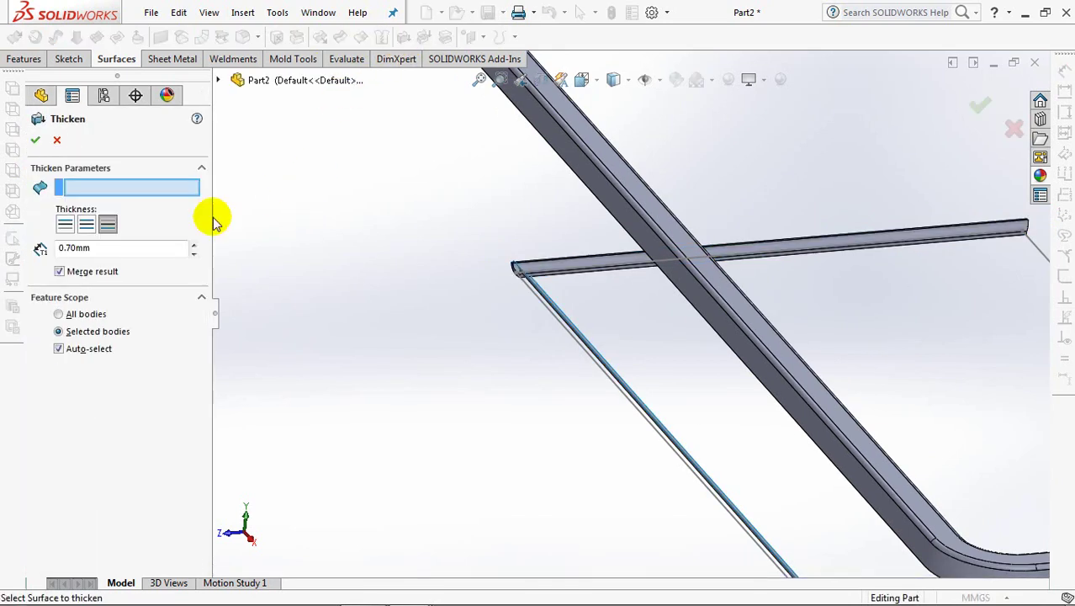
pyautogui.moveTo(345, 296); pyautogui.dragTo(331, 295, button='middle')
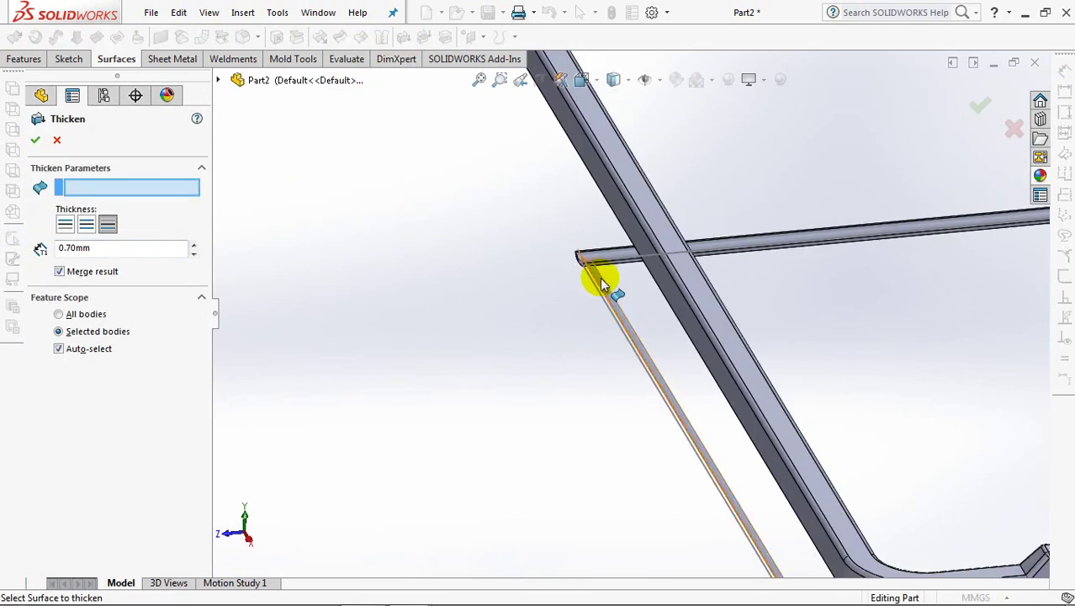
pyautogui.click(601, 285)
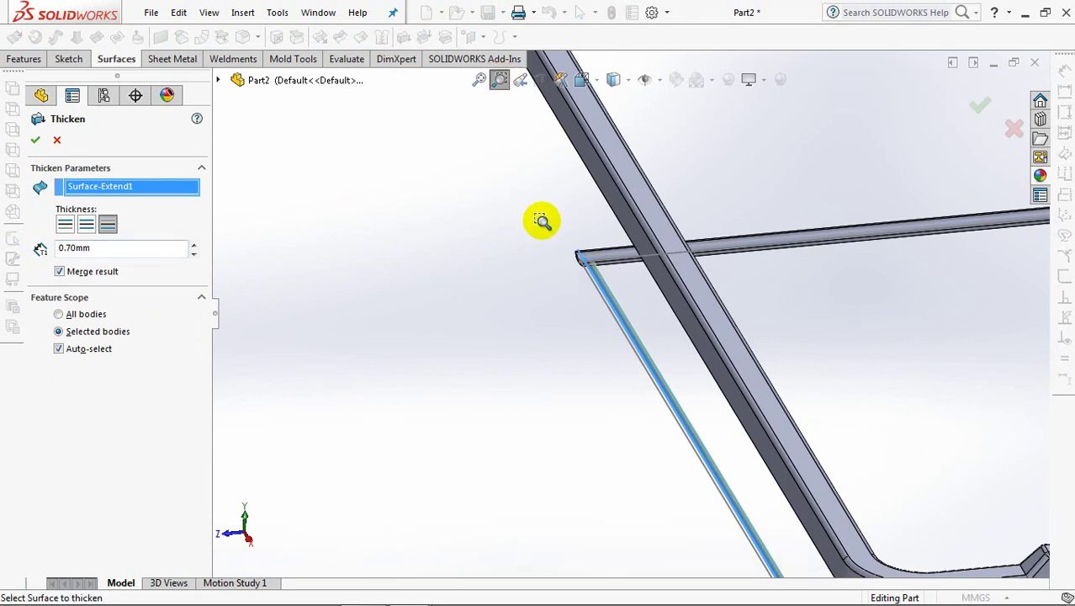
pyautogui.moveTo(536, 220); pyautogui.dragTo(647, 304)
pyautogui.moveTo(665, 280); pyautogui.dragTo(288, 312, button='middle')
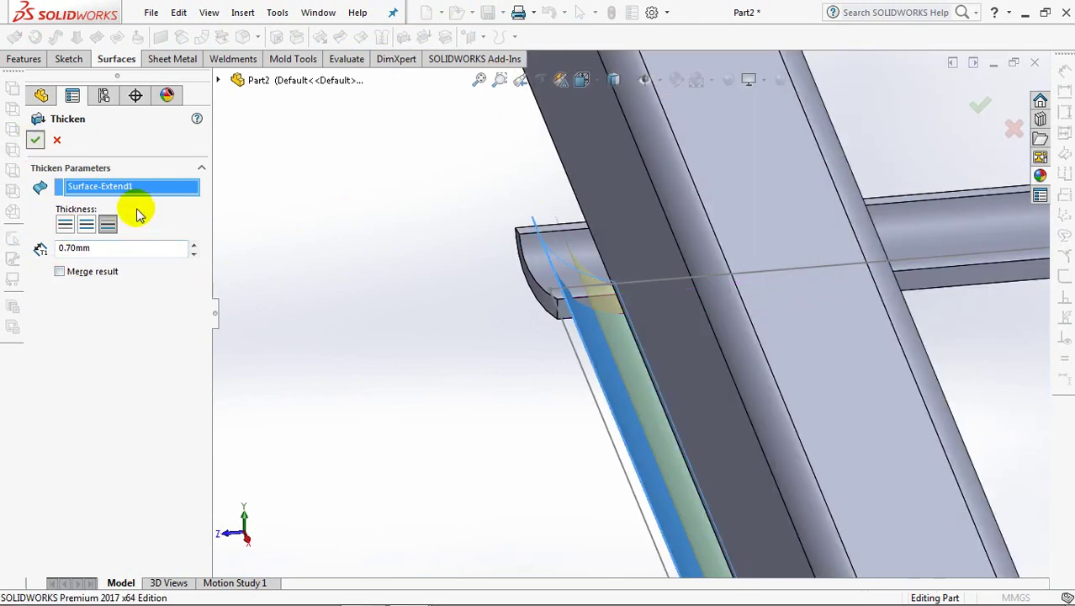
pyautogui.press('Return')
# - Select the Cut-Extrude1 tray body and bring up its quick options
pyautogui.scroll(5, 374, 250)
pyautogui.moveTo(447, 368)
pyautogui.mouseDown(button='middle')
pyautogui.moveTo(415, 361)
pyautogui.moveTo(677, 299)
pyautogui.mouseUp(button='middle')
pyautogui.click(677, 292)
pyautogui.click(674, 307)
# - Hide the tray body so only the rim-bead bars remain visible
pyautogui.click(743, 265)
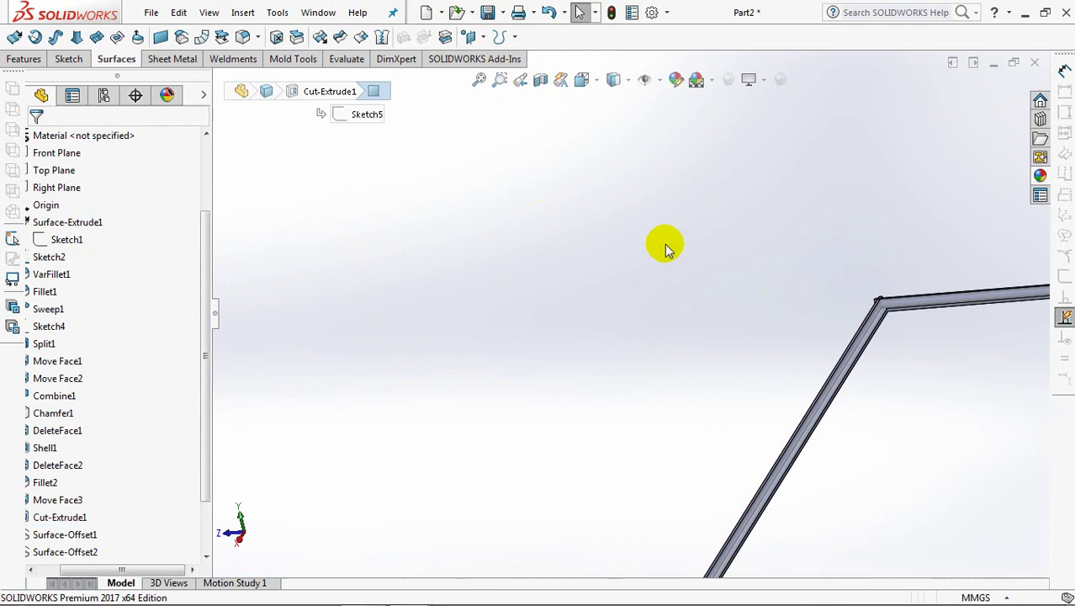
pyautogui.scroll(3, 695, 264)
pyautogui.moveTo(667, 290); pyautogui.dragTo(775, 392, button='middle')
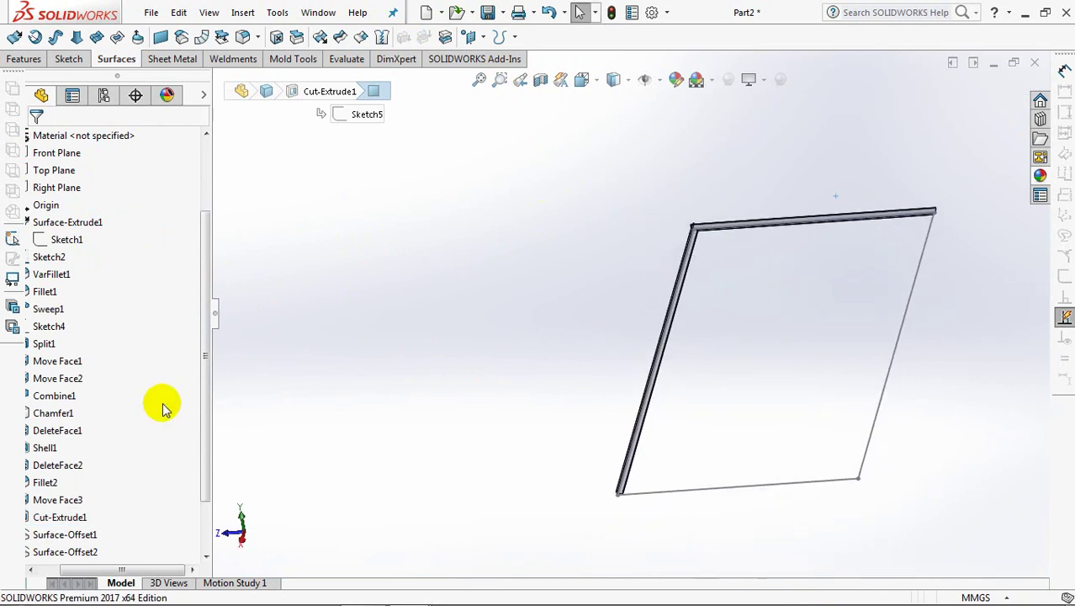
pyautogui.scroll(3, 202, 475)
pyautogui.moveTo(118, 569); pyautogui.dragTo(95, 570)
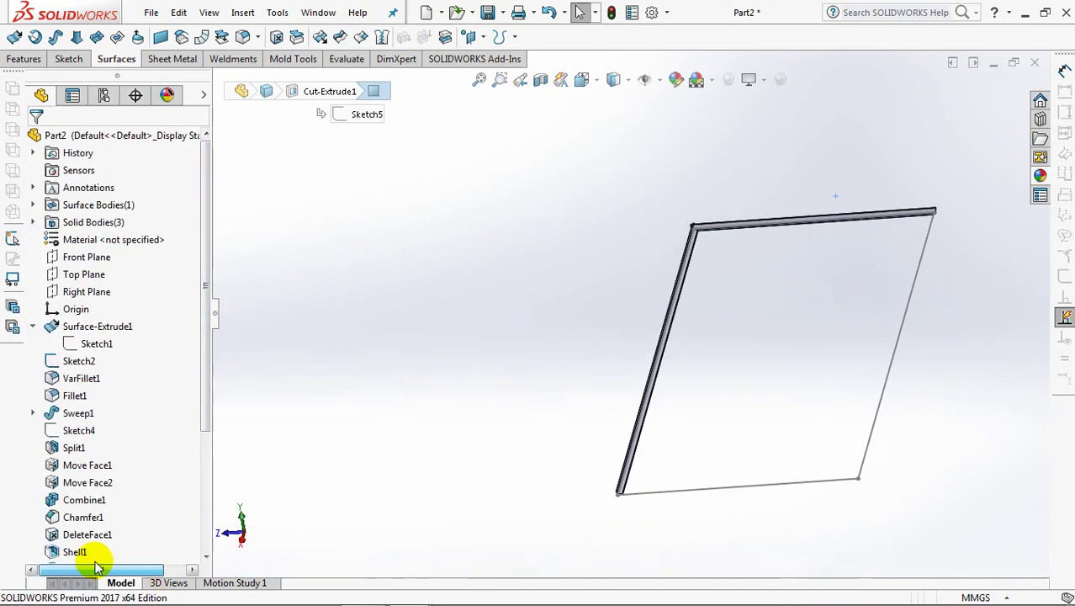
# - Mirror the left bar body across the Front Plane
pyautogui.click(84, 257)
pyautogui.click(24, 59)
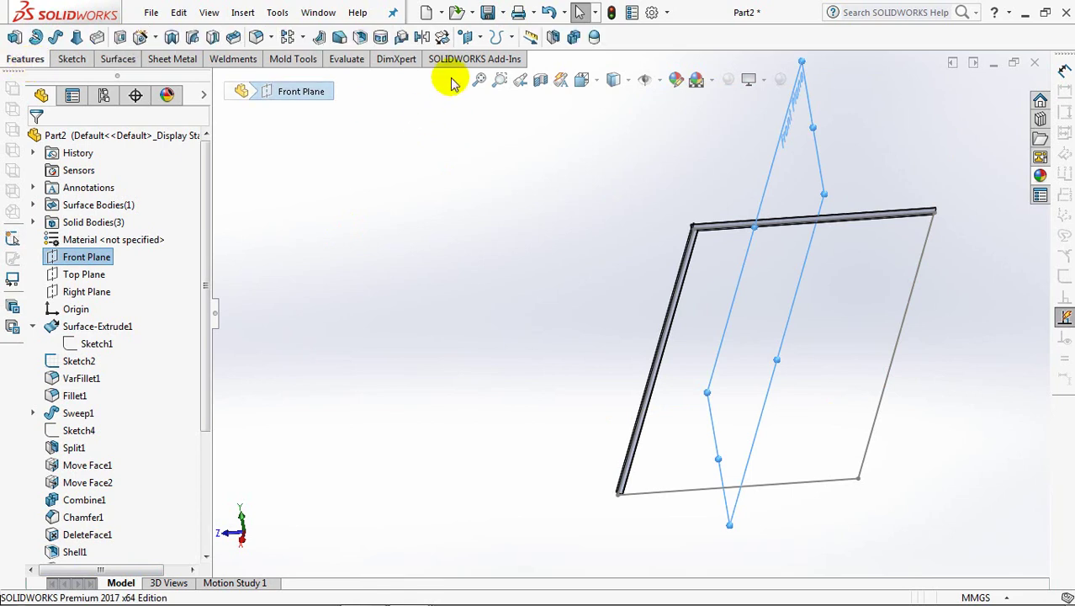
pyautogui.click(423, 38)
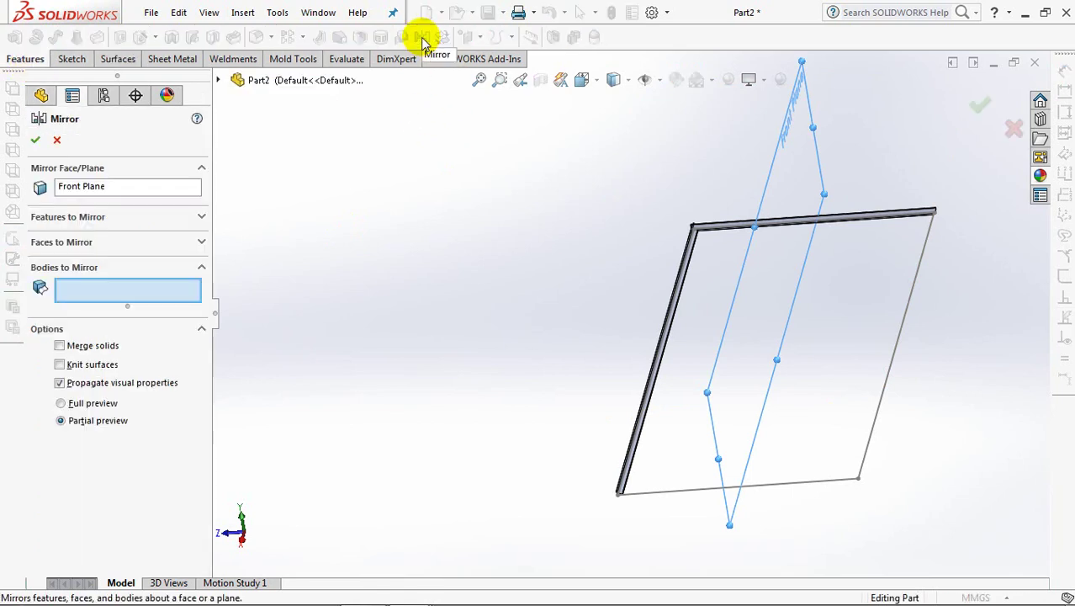
pyautogui.click(673, 316)
pyautogui.press('Return')
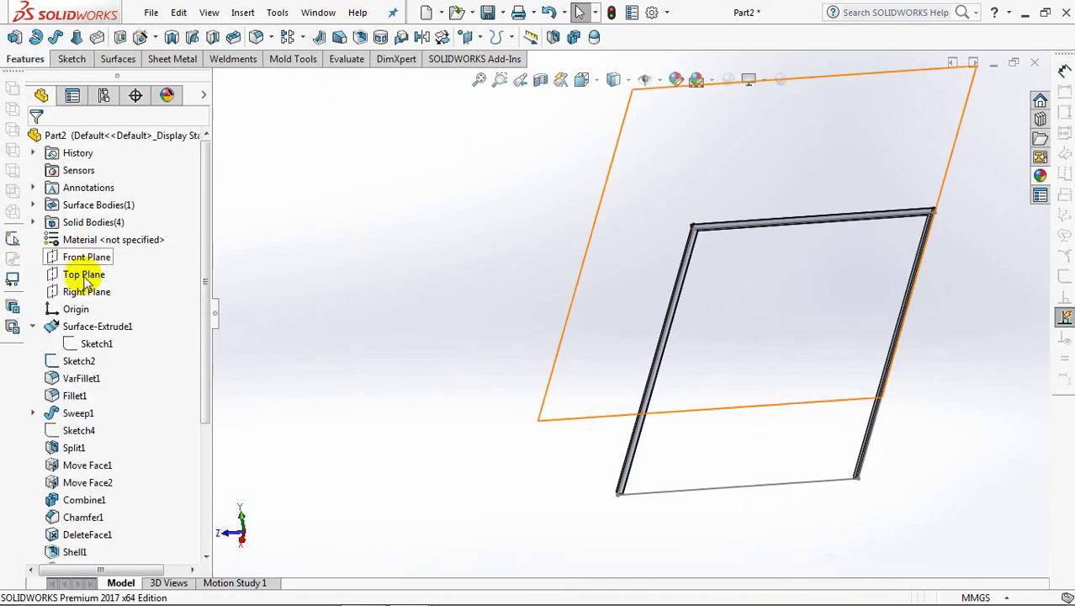
# - Mirror the top bar body across the Right Plane
pyautogui.click(84, 291)
pyautogui.press('Return')
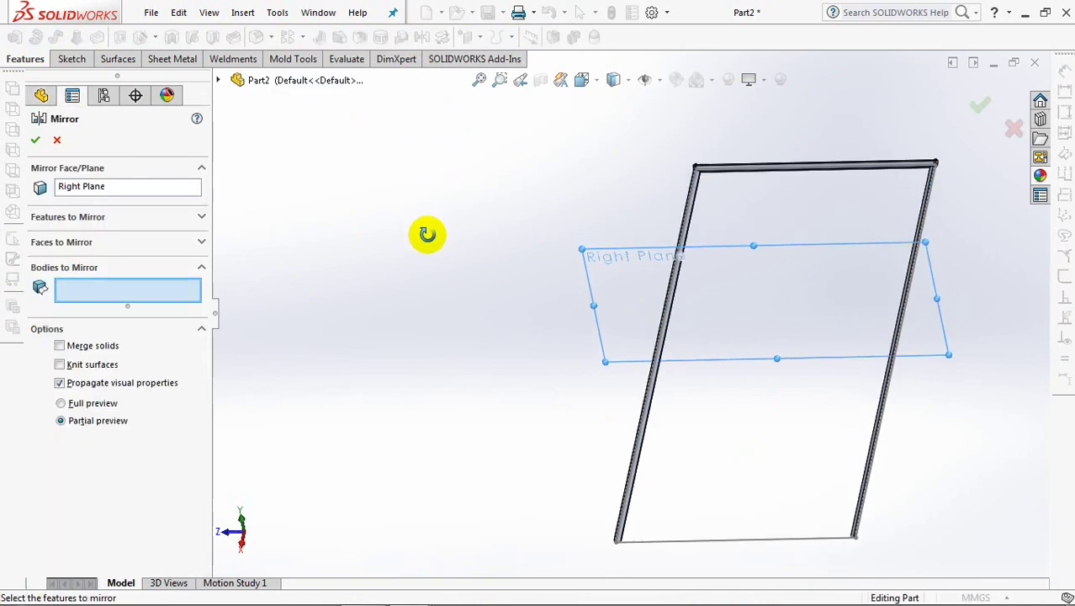
pyautogui.click(814, 172)
pyautogui.press('Return')
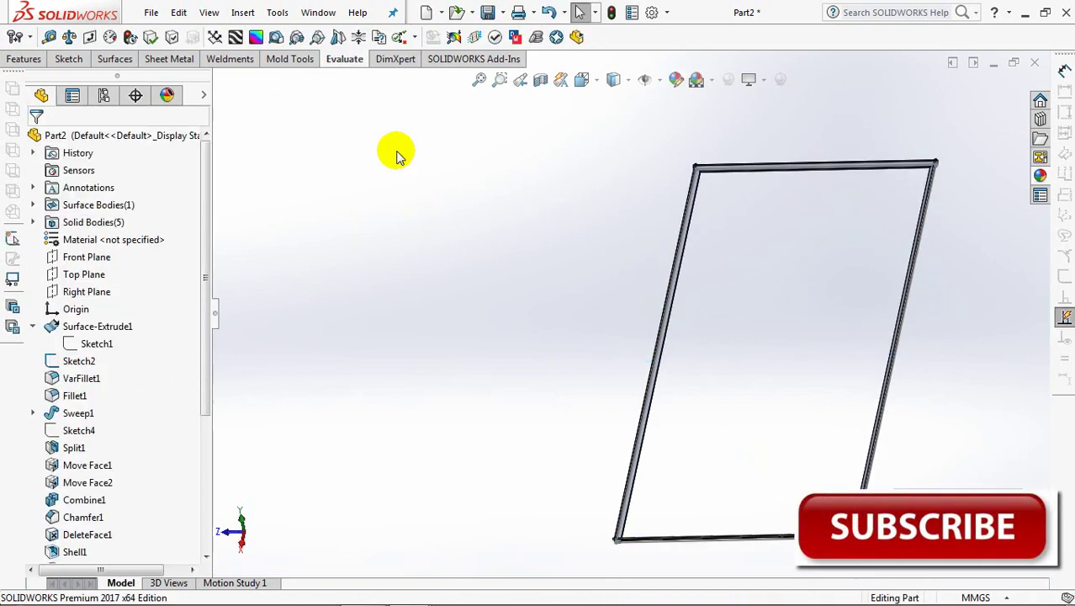
# - Combine Thicken1, Thicken2, Mirror1 and Mirror2 into one body with Add
pyautogui.click(19, 61)
pyautogui.click(576, 37)
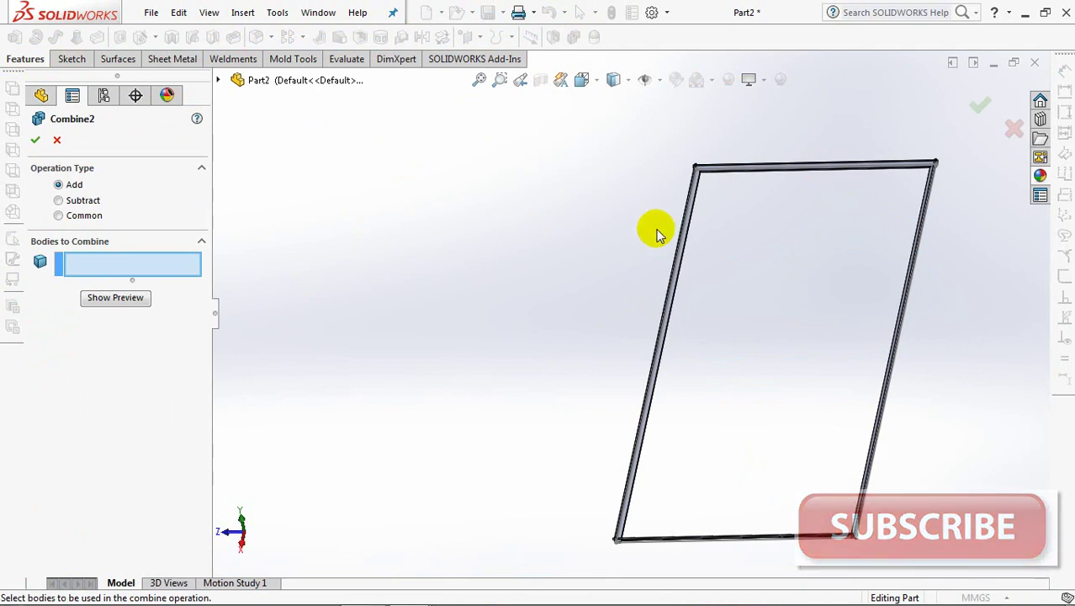
pyautogui.click(690, 227)
pyautogui.click(732, 169)
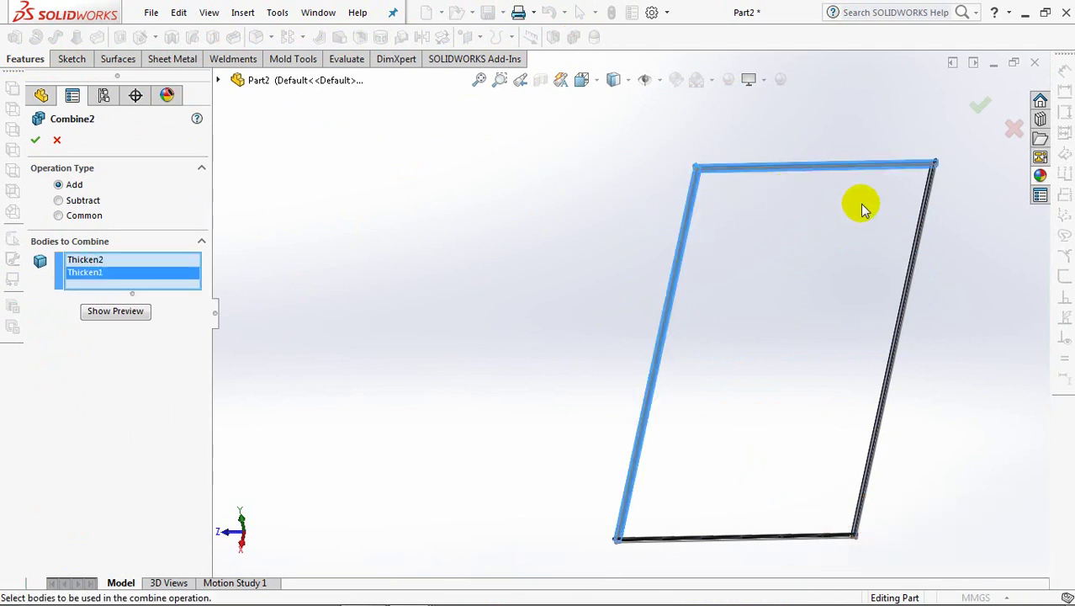
pyautogui.click(924, 212)
pyautogui.click(798, 538)
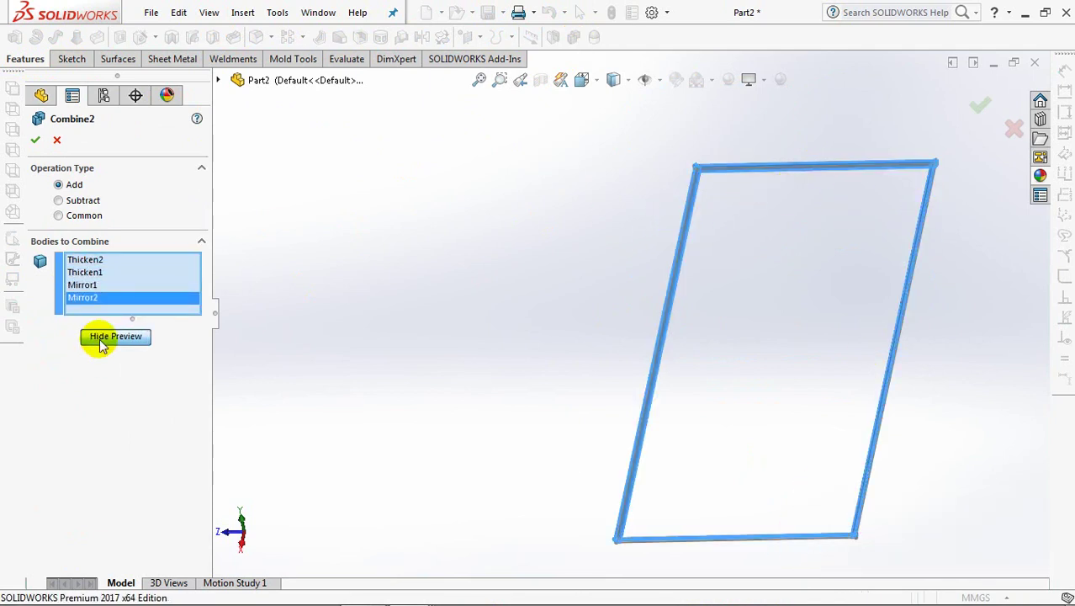
pyautogui.click(99, 337)
pyautogui.click(35, 143)
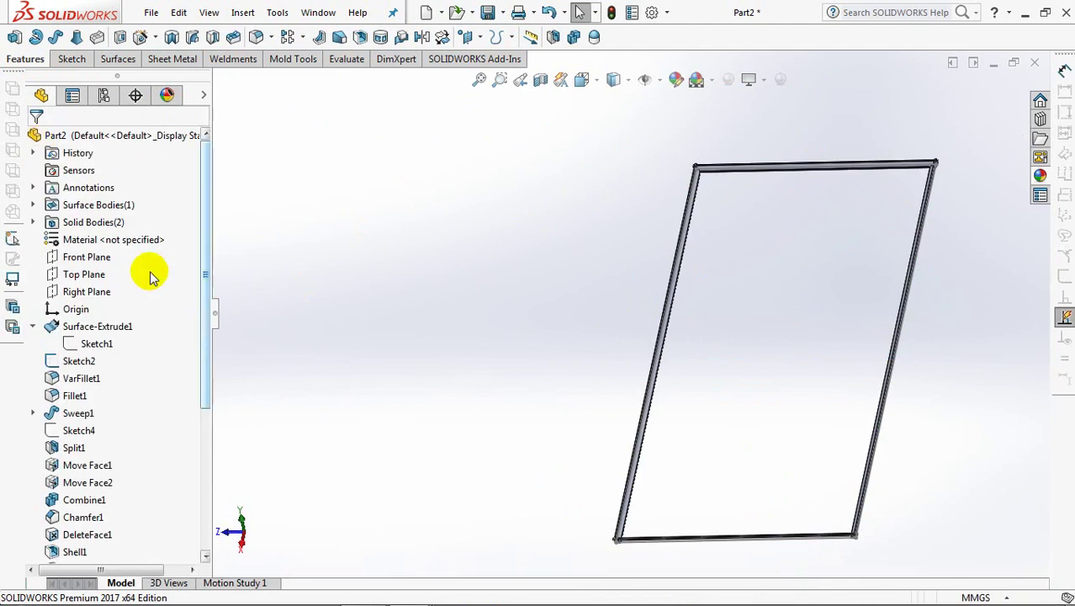
# - Show the hidden Fillet1 surface body
pyautogui.click(33, 204)
pyautogui.click(67, 220)
pyautogui.click(109, 193)
# - Start a Surface Cut using the Fillet1 tray surface as the cutting tool
pyautogui.moveTo(444, 264)
pyautogui.mouseDown(button='middle')
pyautogui.moveTo(467, 200)
pyautogui.moveTo(436, 220)
pyautogui.mouseUp(button='middle')
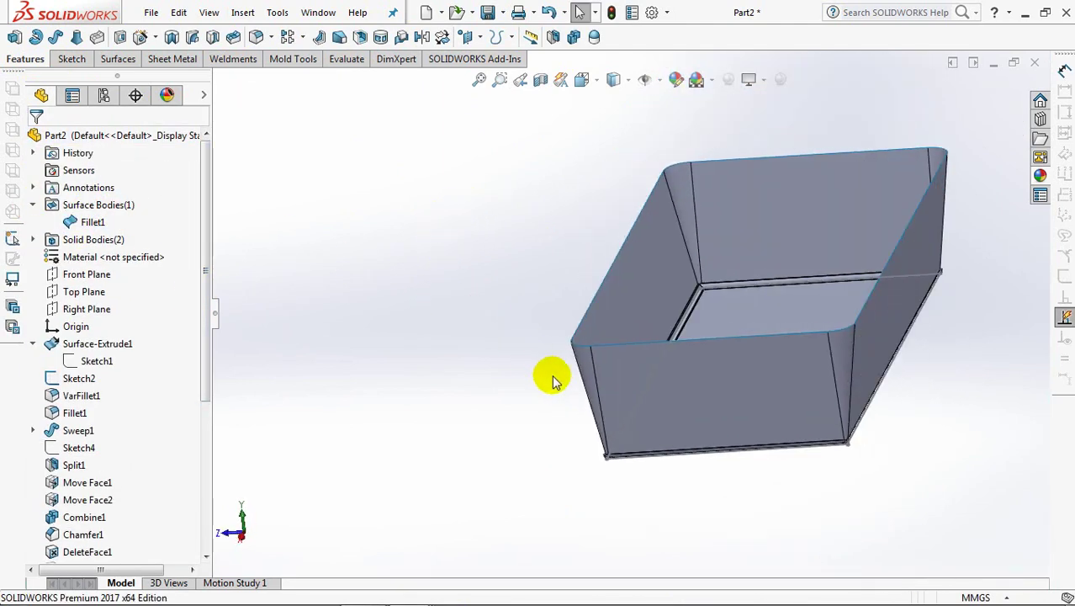
pyautogui.moveTo(547, 378); pyautogui.dragTo(617, 434, button='middle')
pyautogui.scroll(-5, 623, 353)
pyautogui.moveTo(628, 278)
pyautogui.mouseDown(button='middle')
pyautogui.moveTo(629, 143)
pyautogui.moveTo(602, 288)
pyautogui.moveTo(603, 221)
pyautogui.mouseUp(button='middle')
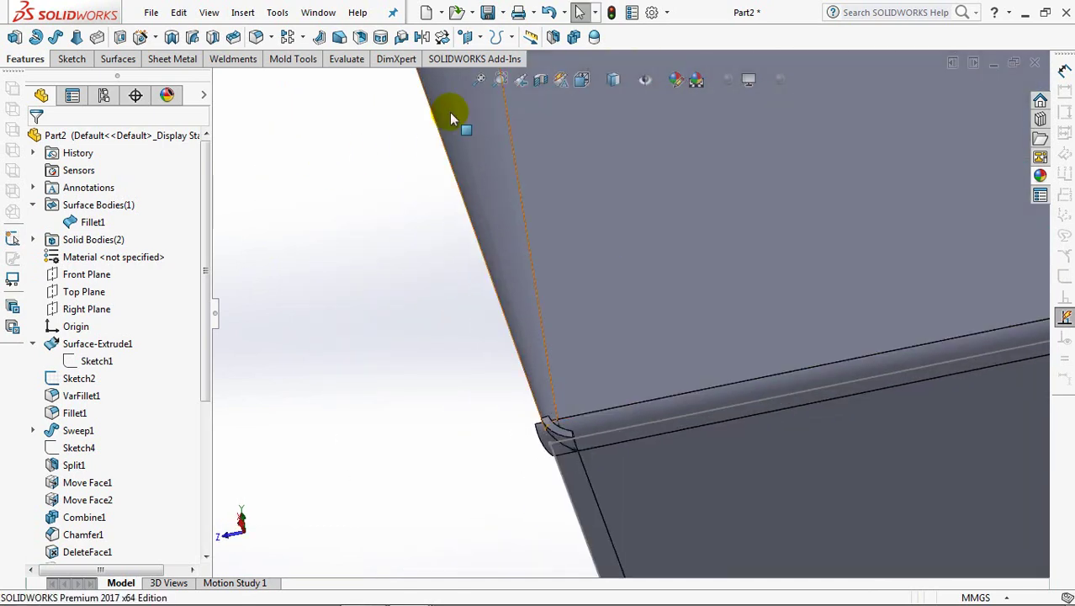
pyautogui.click(126, 60)
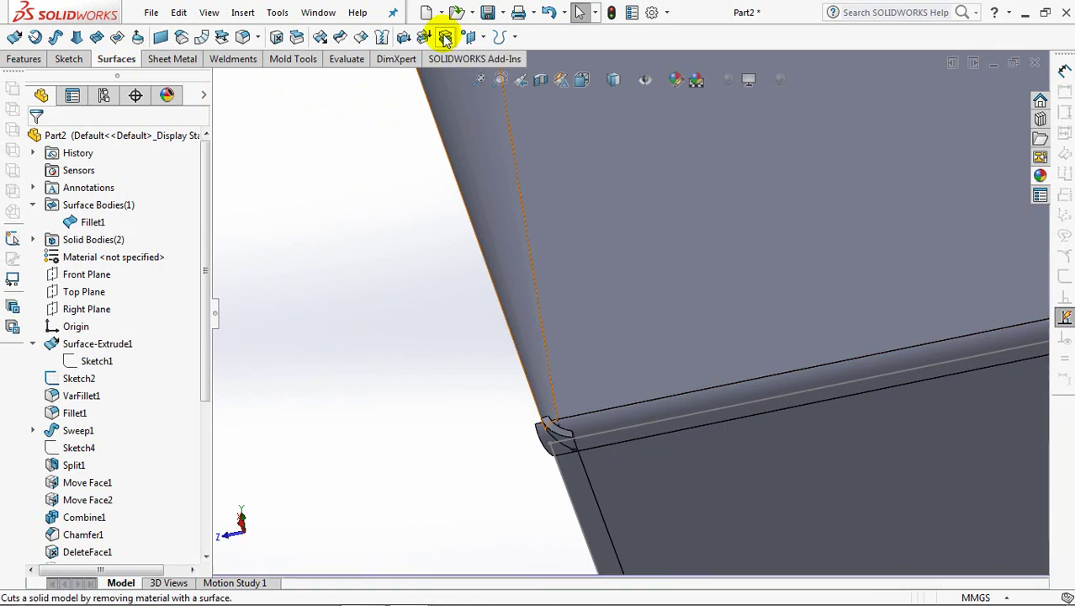
pyautogui.click(446, 38)
pyautogui.click(634, 270)
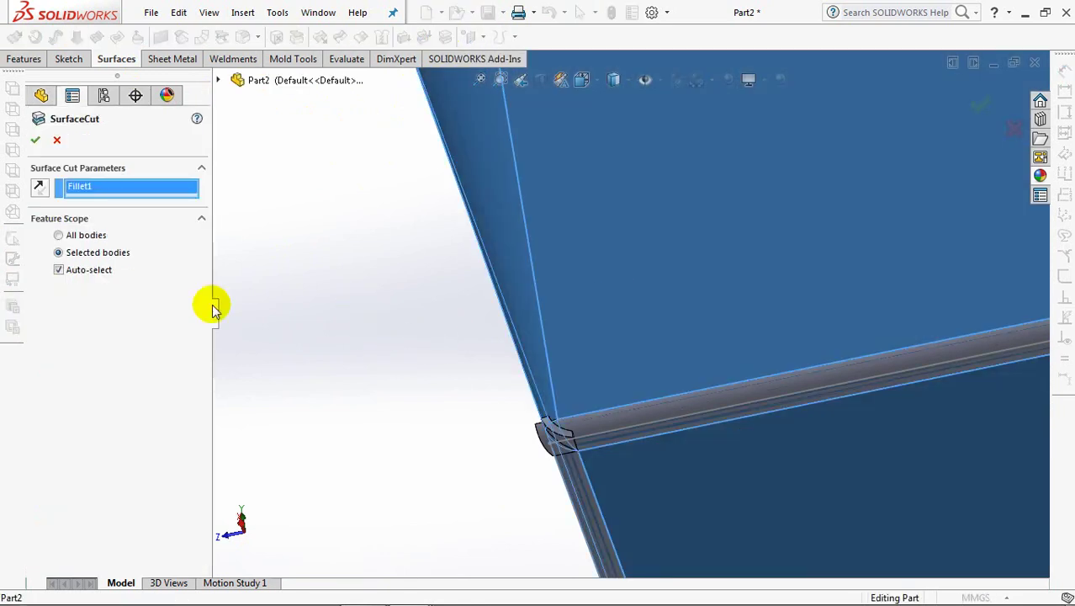
# - Cut only the Combine2 frame with flipped direction, then select Cut-Extrude1 to show it
pyautogui.click(70, 275)
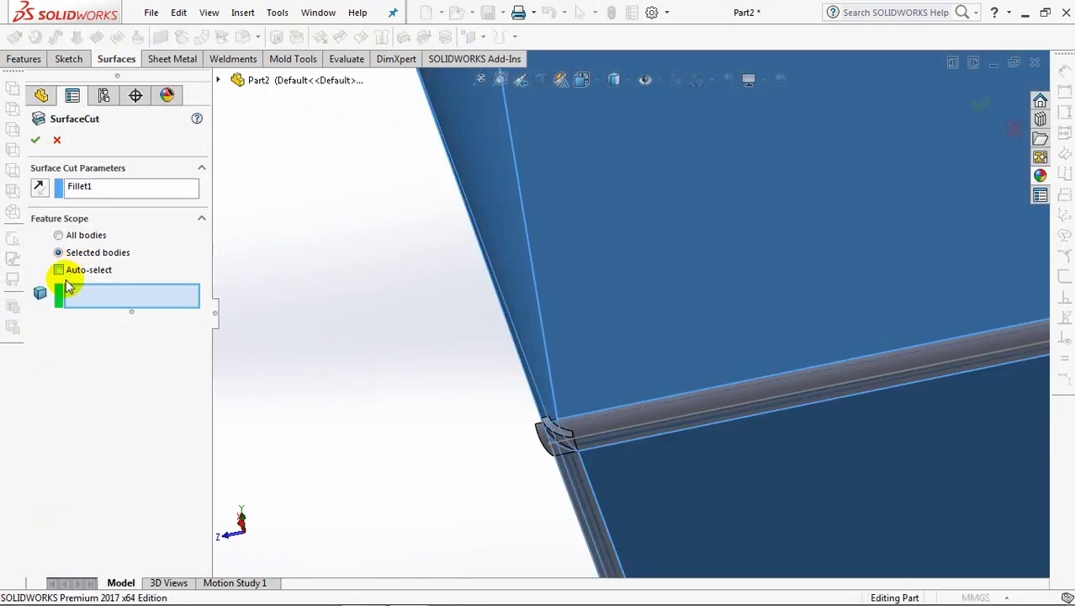
pyautogui.click(543, 431)
pyautogui.scroll(3, 571, 413)
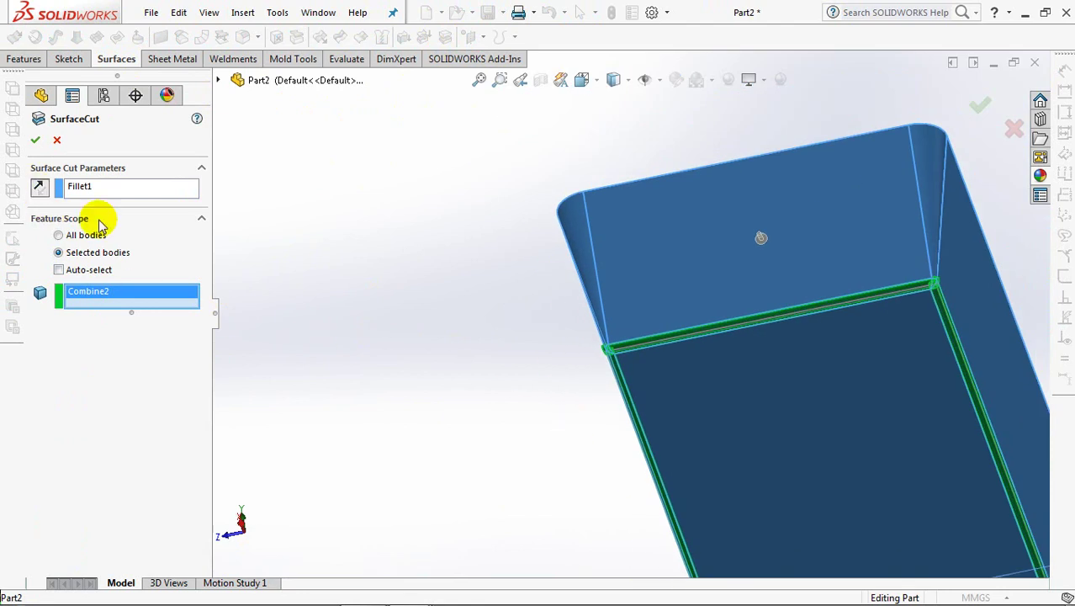
pyautogui.click(38, 188)
pyautogui.click(35, 139)
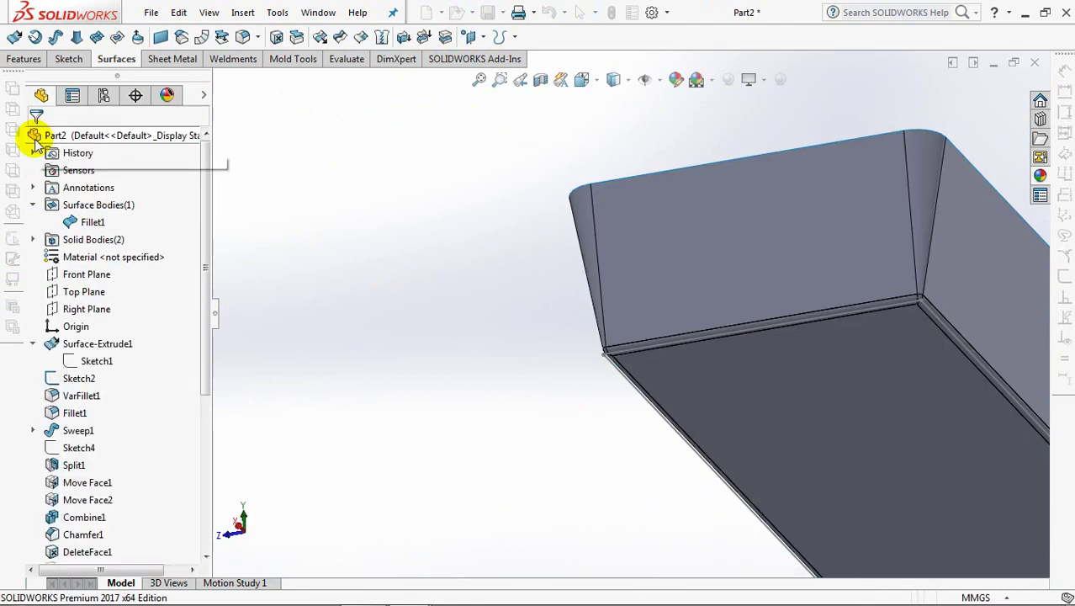
pyautogui.click(33, 239)
pyautogui.click(96, 256)
pyautogui.click(101, 236)
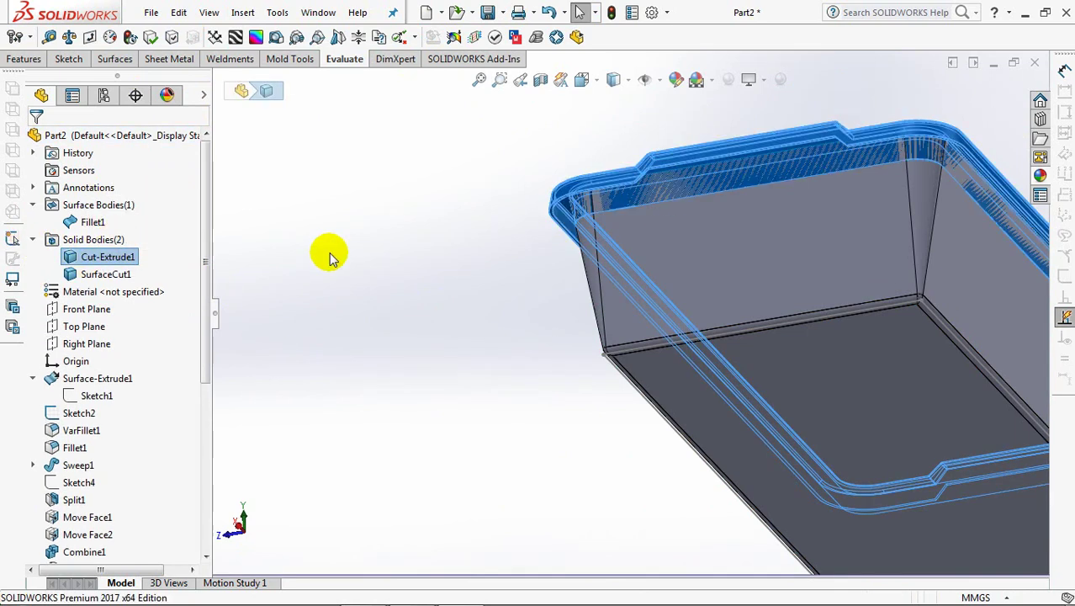
pyautogui.click(328, 253)
pyautogui.moveTo(540, 253)
pyautogui.mouseDown(button='middle')
pyautogui.moveTo(557, 182)
pyautogui.moveTo(499, 233)
pyautogui.moveTo(473, 371)
pyautogui.moveTo(446, 365)
pyautogui.mouseUp(button='middle')
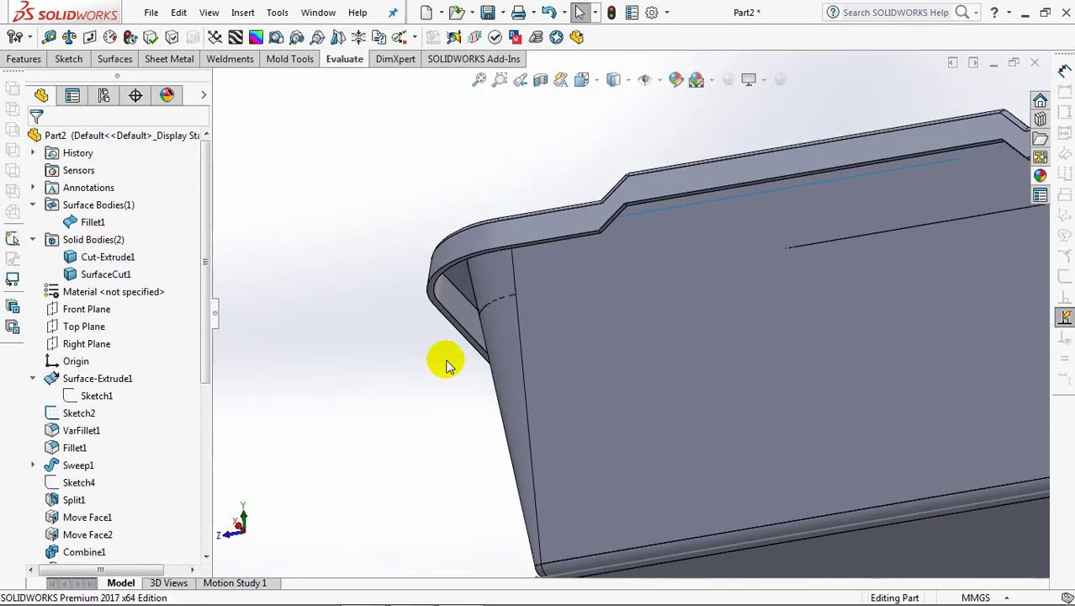
pyautogui.click(431, 297)
pyautogui.click(482, 243)
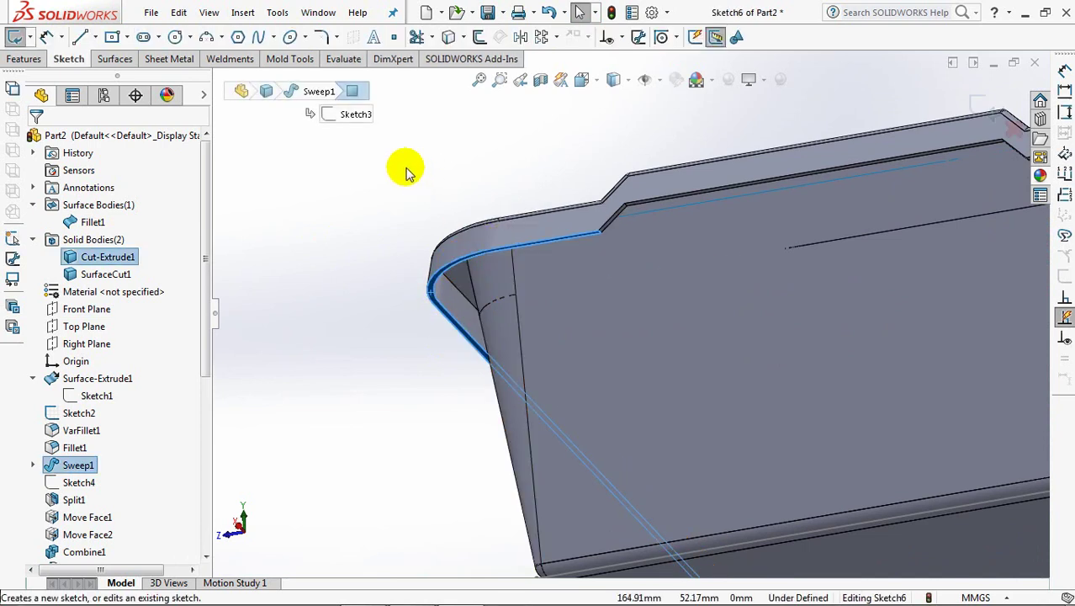
pyautogui.press('Tab')
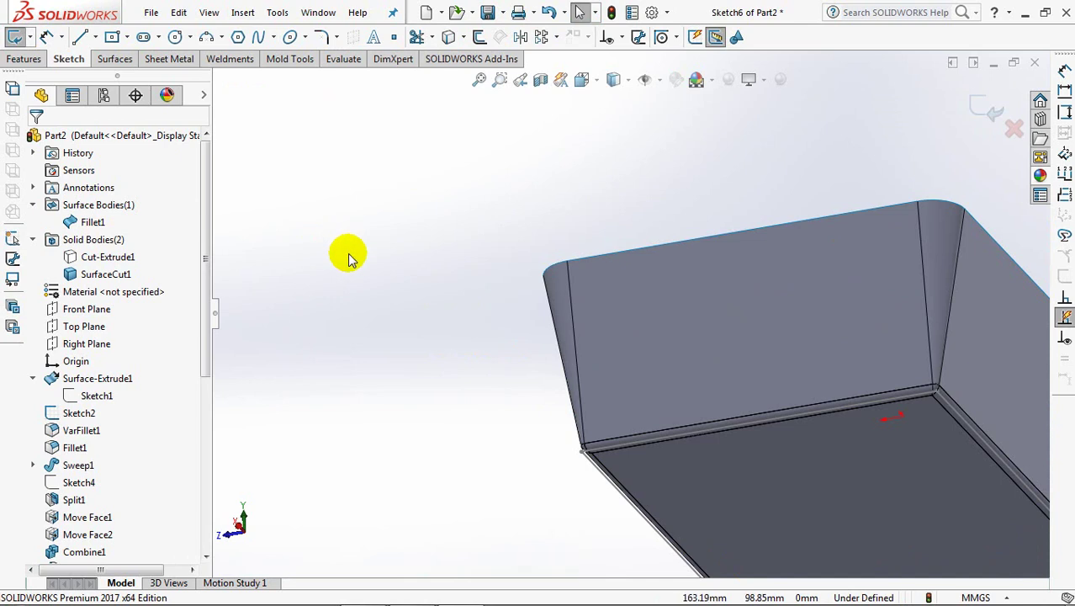
pyautogui.hotkey('ctrl', 'z')
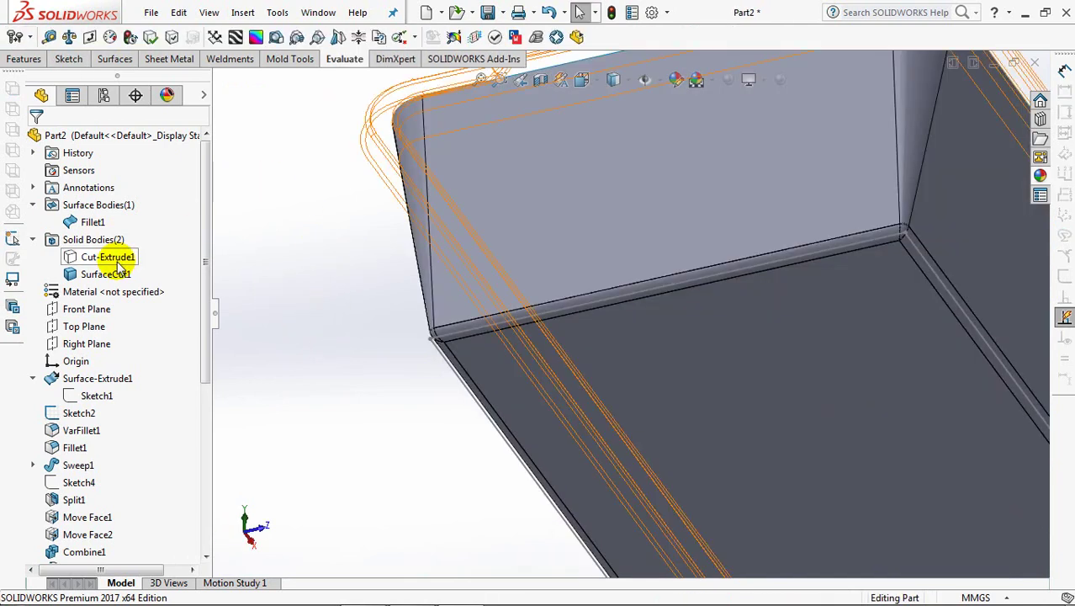
pyautogui.click(110, 257)
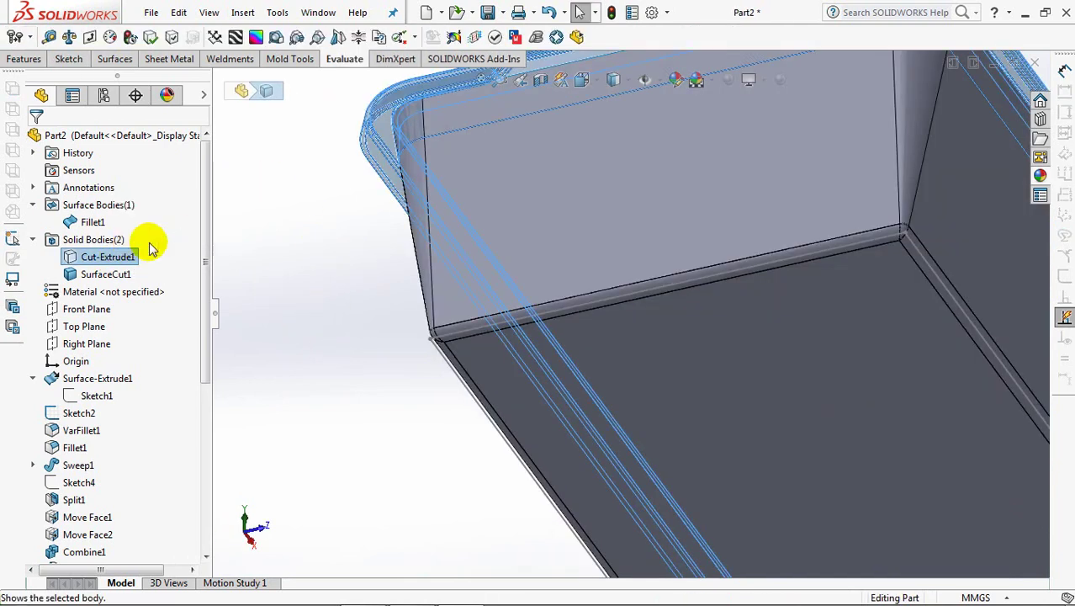
pyautogui.click(134, 239)
pyautogui.moveTo(300, 259)
pyautogui.mouseDown(button='middle')
pyautogui.moveTo(301, 213)
pyautogui.moveTo(288, 298)
pyautogui.moveTo(293, 259)
pyautogui.moveTo(226, 166)
pyautogui.mouseUp(button='middle')
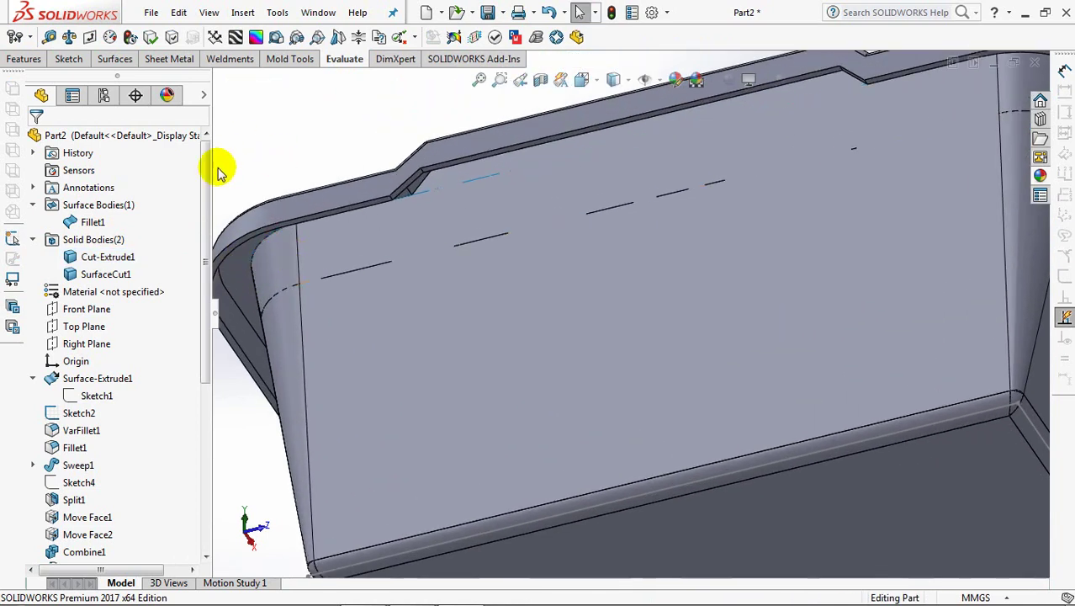
pyautogui.click(84, 327)
# - Create Plane1 from the Top Plane through the chamfer corner vertex
pyautogui.click(22, 59)
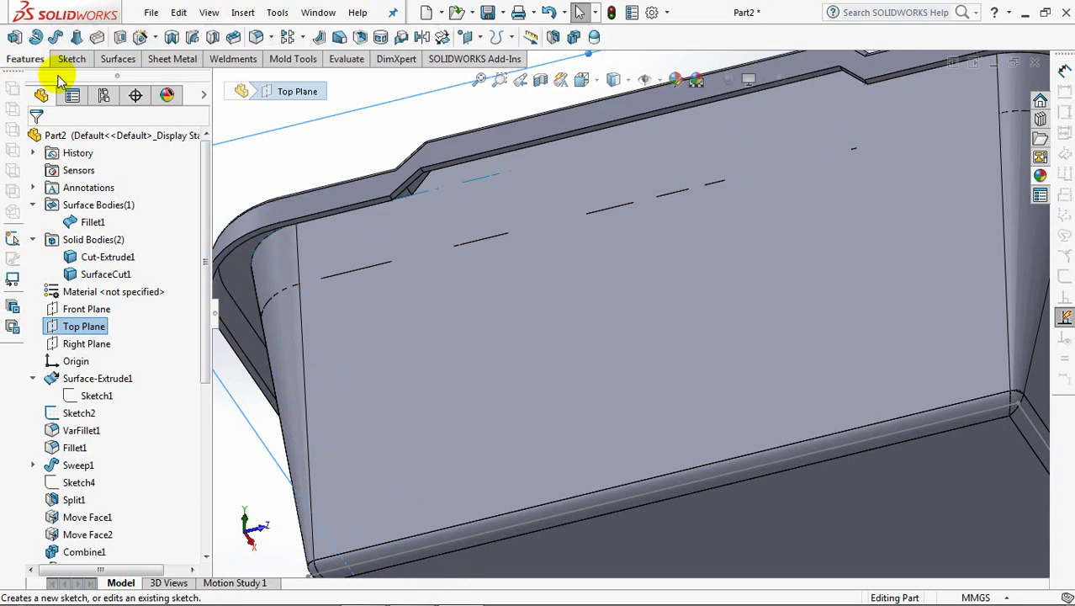
pyautogui.click(467, 39)
pyautogui.click(488, 52)
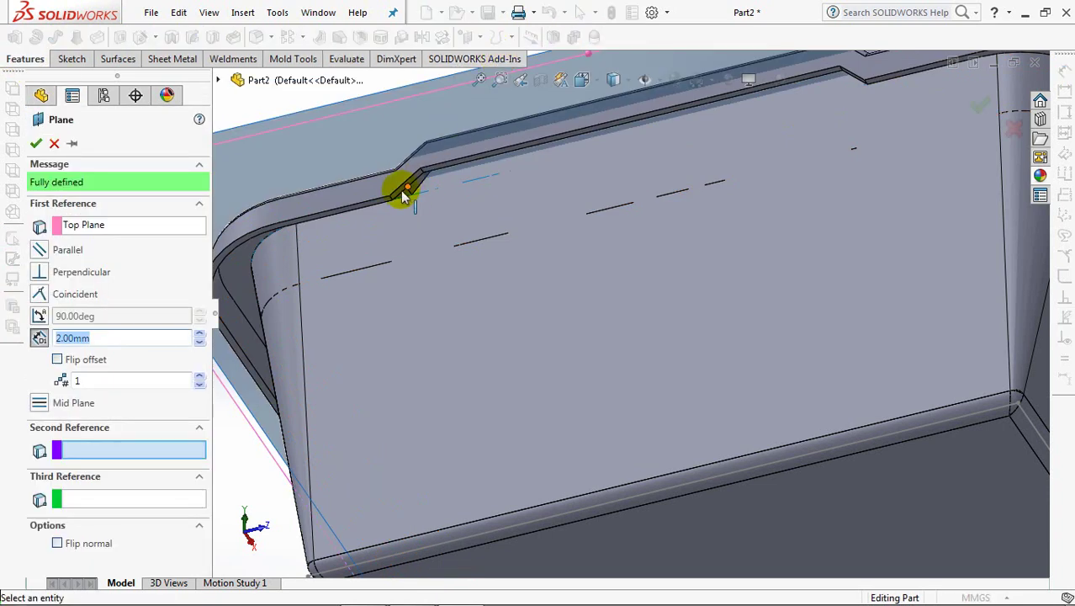
pyautogui.click(390, 201)
pyautogui.press('Return')
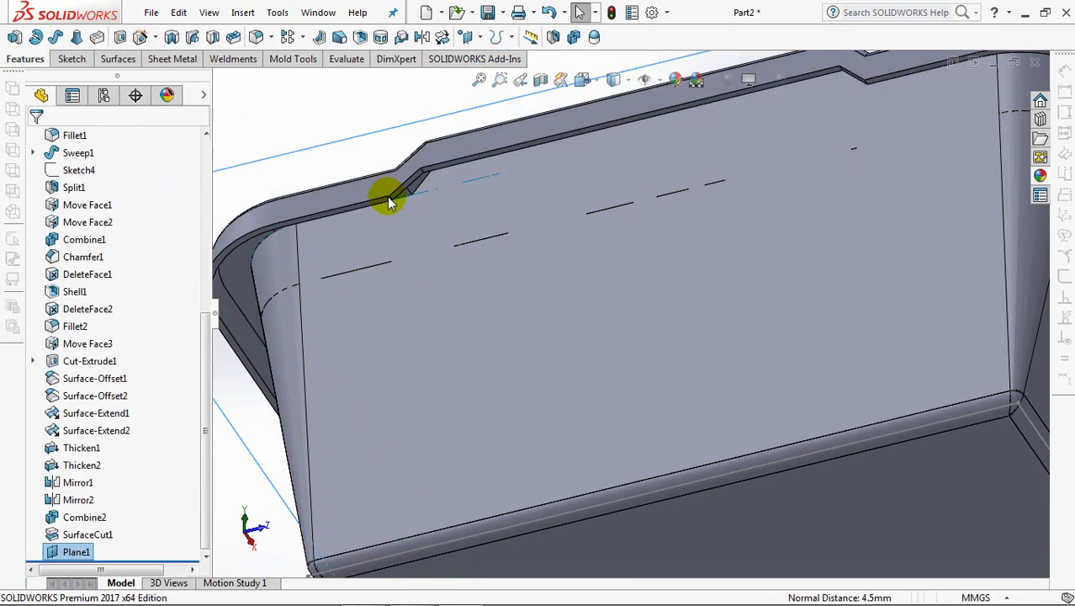
# - Hide the Cut-Extrude1 body and start a sketch on Plane1
pyautogui.scroll(10, 177, 295)
pyautogui.click(126, 257)
pyautogui.click(248, 193)
pyautogui.click(397, 149)
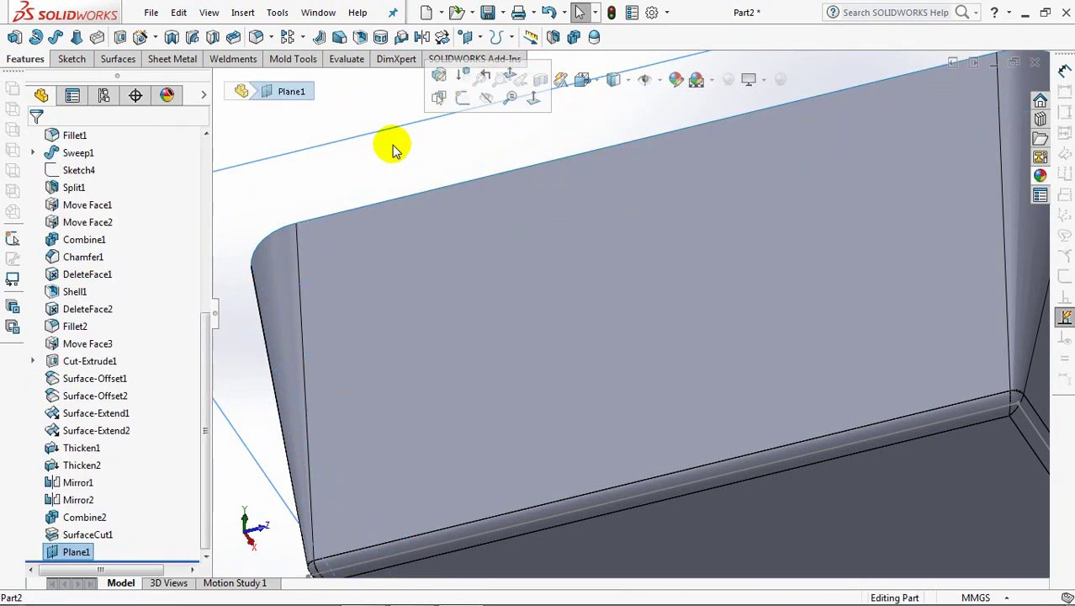
pyautogui.click(462, 99)
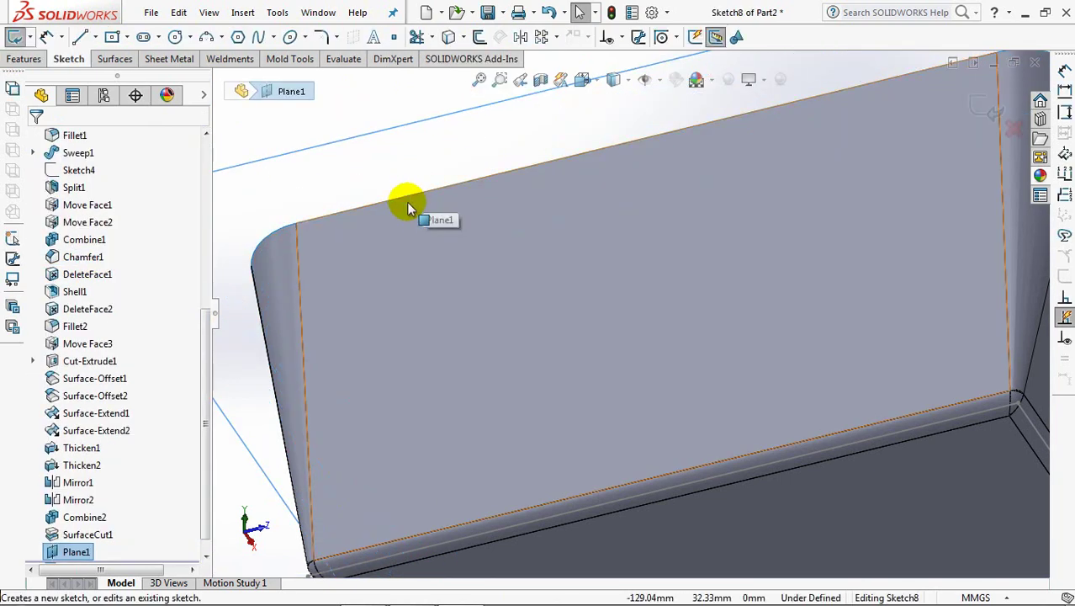
# - Draw a midpoint diagonal line from the sketch origin to the inner rim corner
pyautogui.click(80, 38)
pyautogui.click(629, 313)
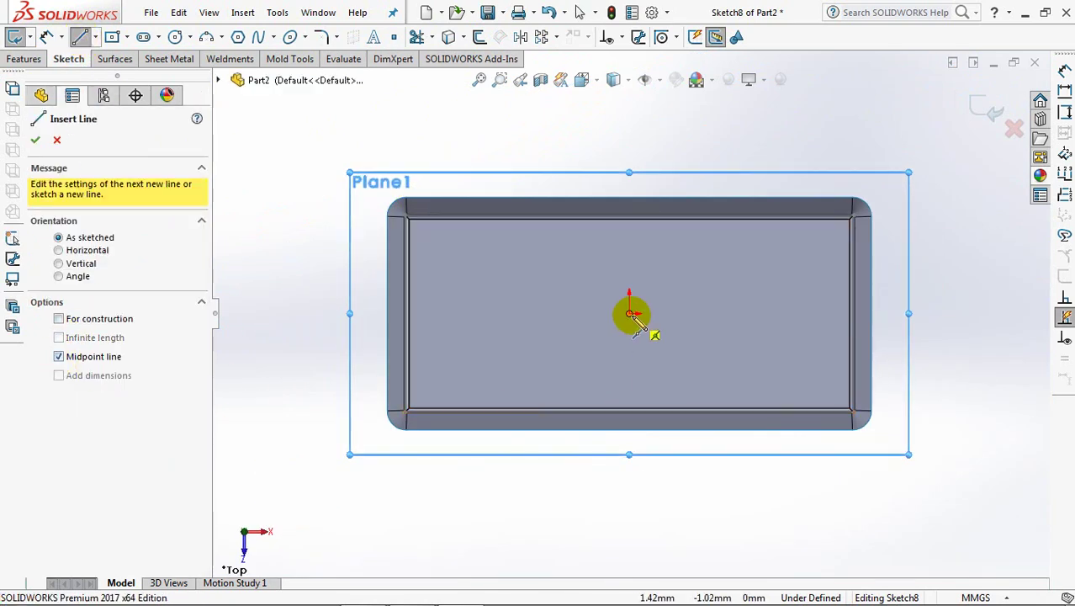
pyautogui.click(431, 264)
pyautogui.scroll(-1, 498, 280)
pyautogui.scroll(-2, 588, 295)
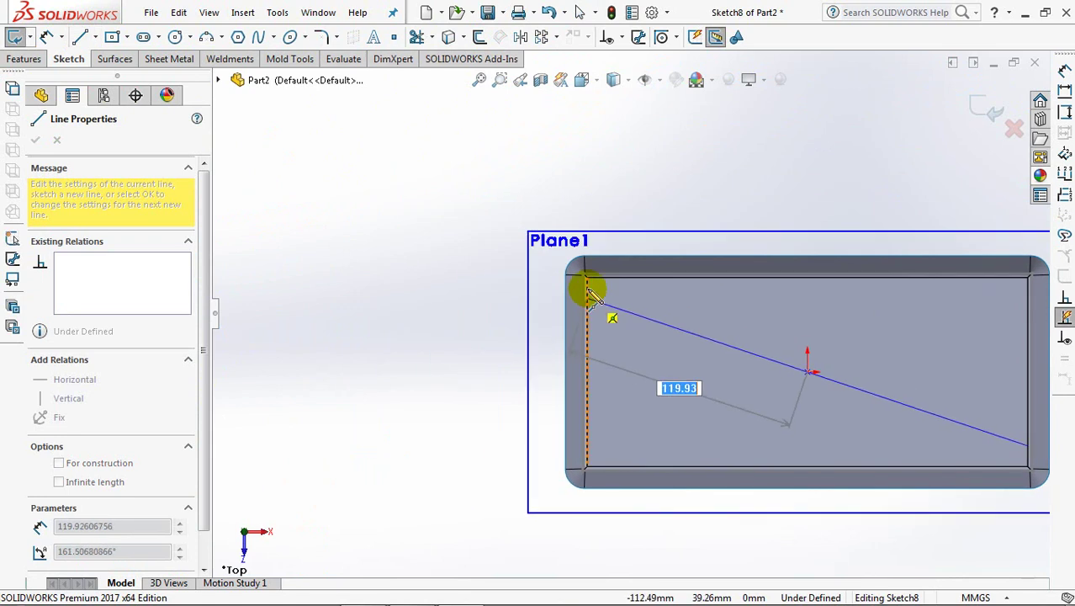
pyautogui.scroll(-2, 576, 168)
pyautogui.scroll(-1, 486, 175)
pyautogui.moveTo(592, 185); pyautogui.dragTo(432, 148)
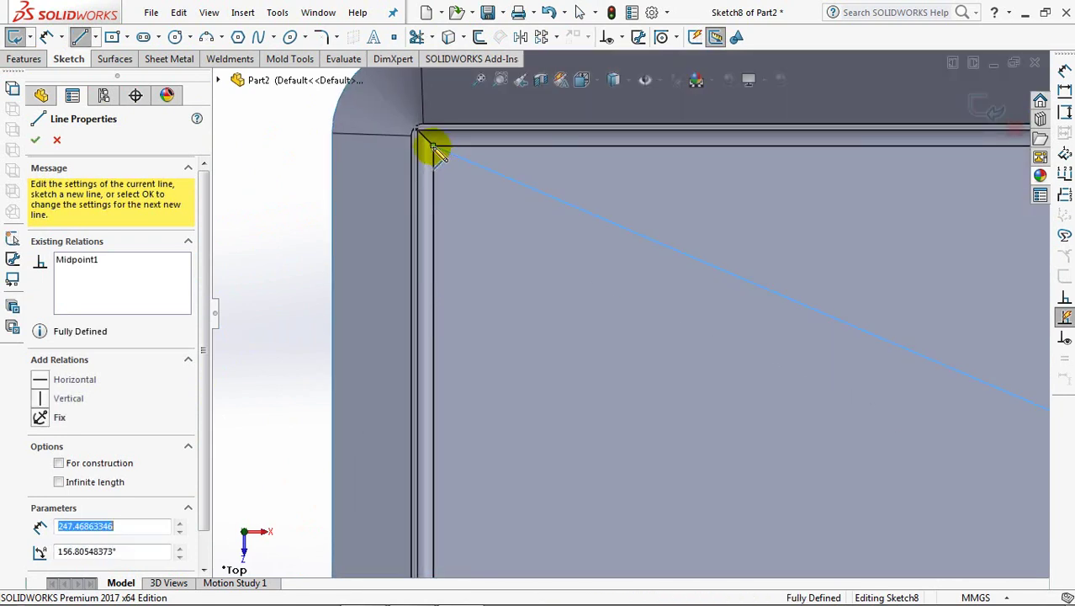
pyautogui.rightClick(436, 149)
pyautogui.click(465, 159)
# - Add a short line from the diagonal's corner end to the rounded outer corner
pyautogui.keyDown('ctrl'); pyautogui.moveTo(463, 173); pyautogui.dragTo(524, 288, button='middle'); pyautogui.keyUp('ctrl')
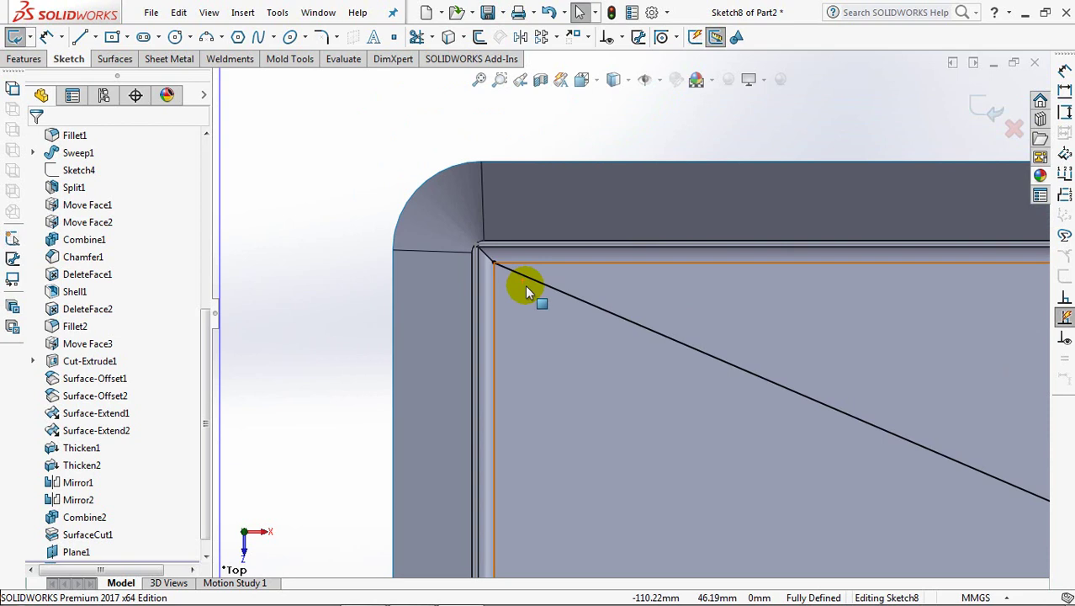
pyautogui.click(77, 39)
pyautogui.click(476, 249)
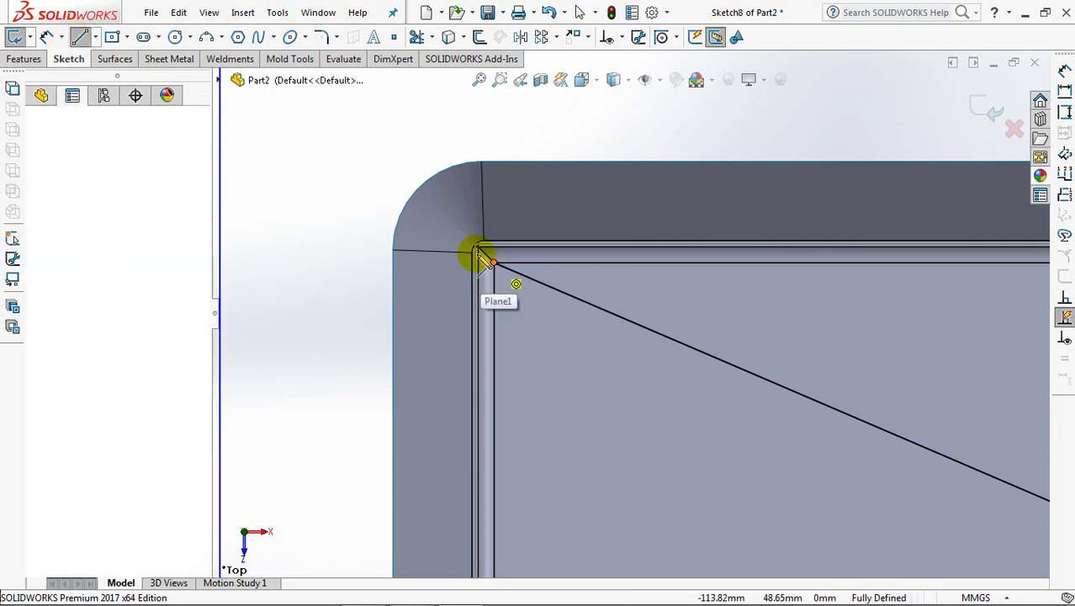
pyautogui.click(411, 199)
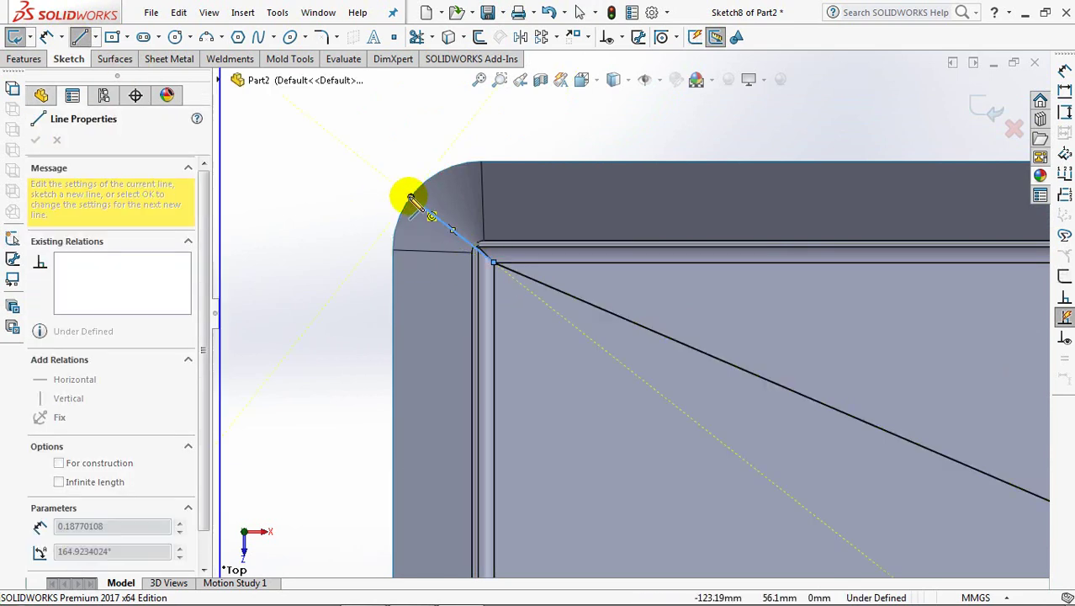
pyautogui.rightClick(411, 200)
pyautogui.click(434, 208)
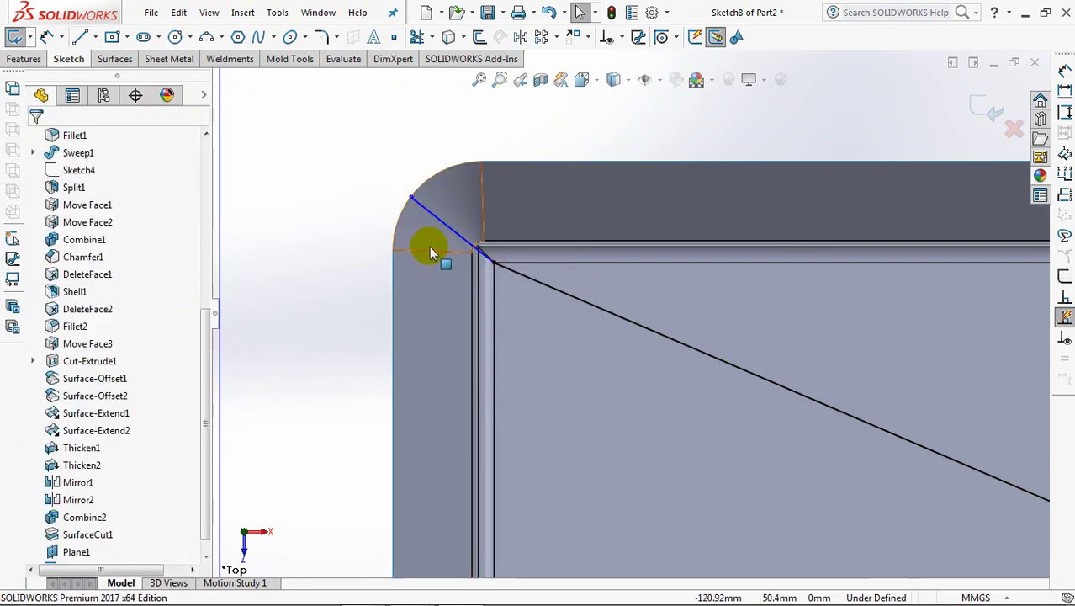
# - Make the line end coincident with the top-left rim corner
pyautogui.scroll(-3, 427, 187)
pyautogui.scroll(-1, 420, 189)
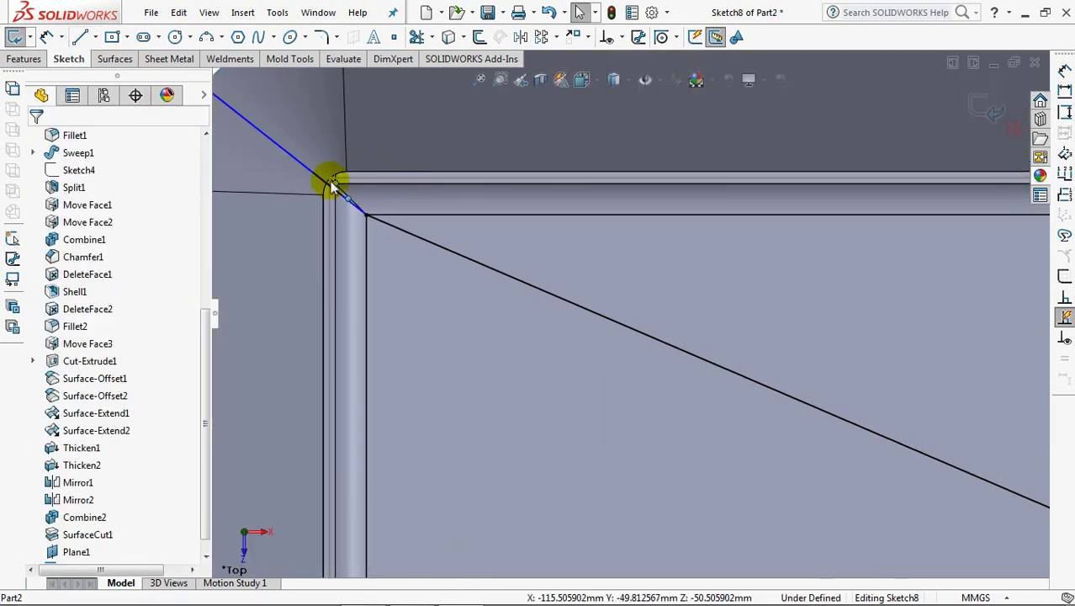
pyautogui.keyDown('ctrl'); pyautogui.click(334, 182); pyautogui.keyUp('ctrl')
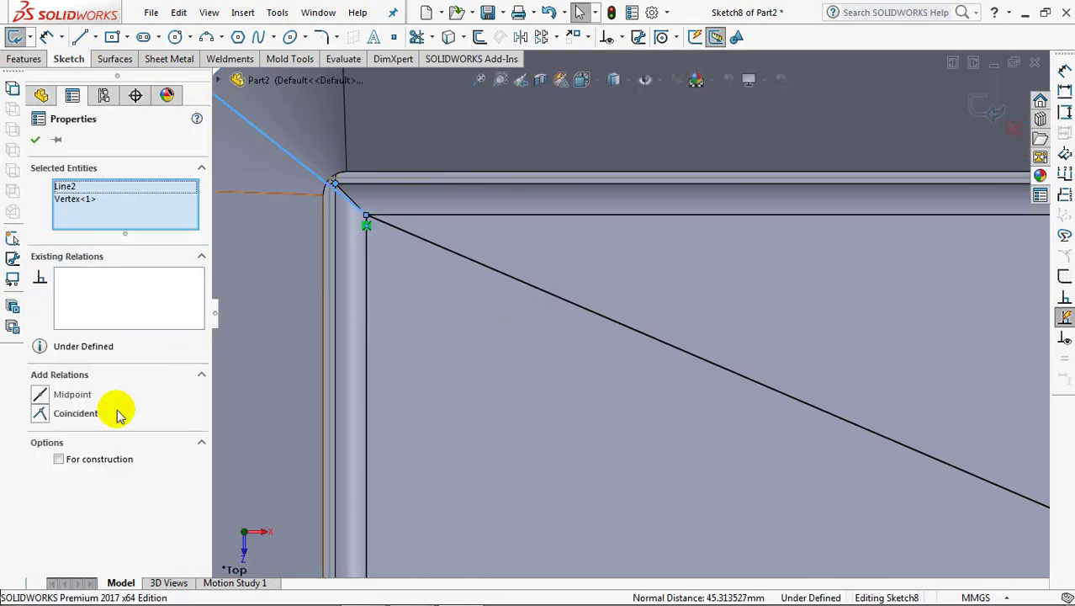
pyautogui.click(33, 143)
# - Draw a line from the bottom-right inner floor corner to the outer rounded edge
pyautogui.scroll(3, 408, 269)
pyautogui.click(478, 80)
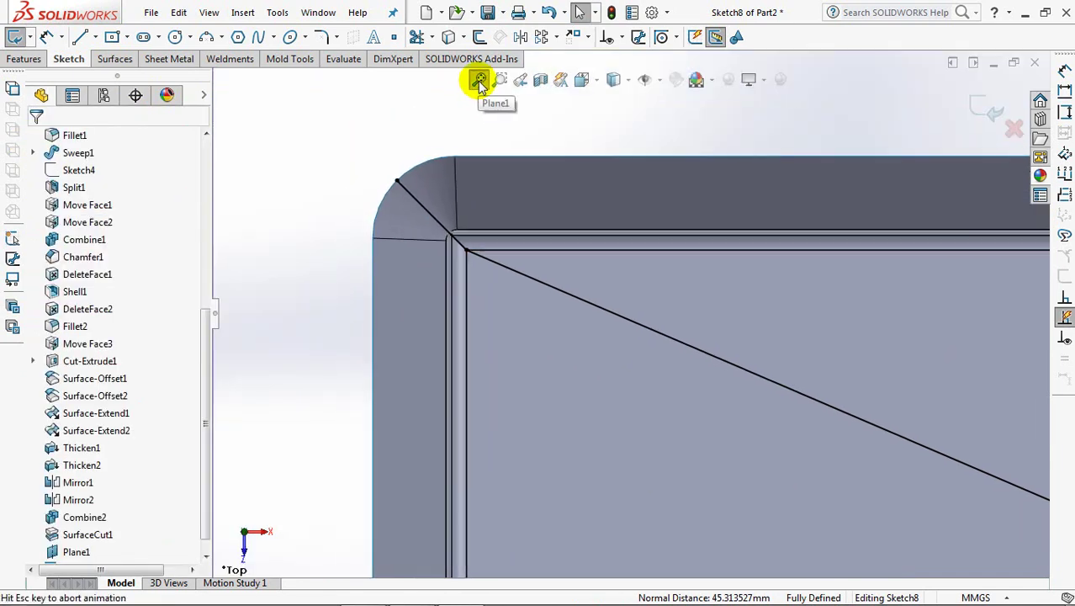
pyautogui.click(500, 79)
pyautogui.moveTo(854, 408); pyautogui.dragTo(881, 445)
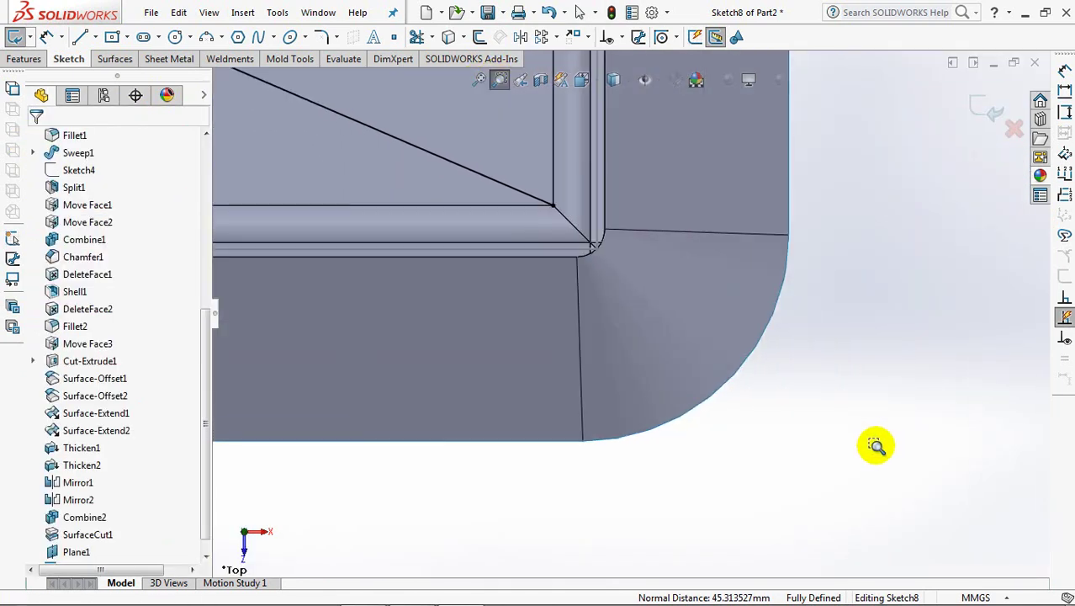
pyautogui.click(80, 37)
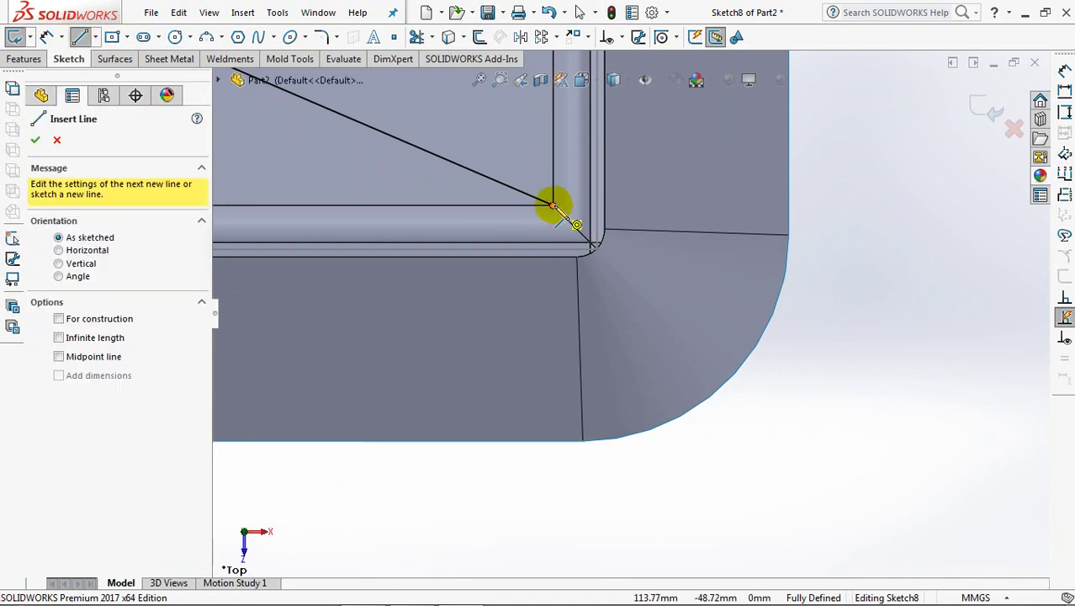
pyautogui.click(553, 206)
pyautogui.click(739, 365)
pyautogui.rightClick(738, 365)
pyautogui.click(776, 379)
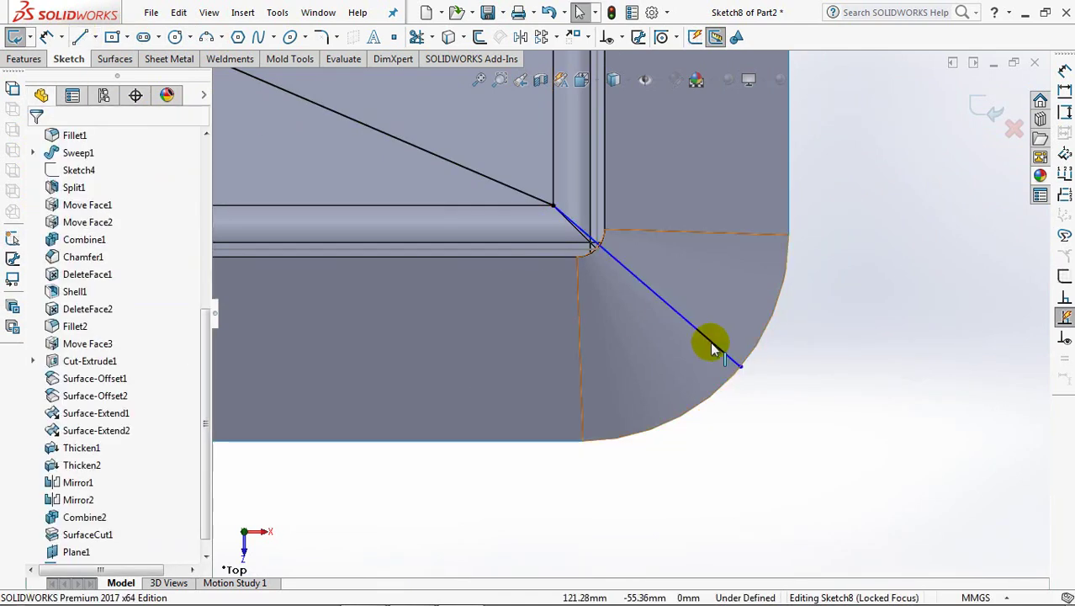
# - Relate the corner line to its end point and exit Sketch8
pyautogui.click(711, 345)
pyautogui.keyDown('ctrl'); pyautogui.click(592, 246); pyautogui.keyUp('ctrl')
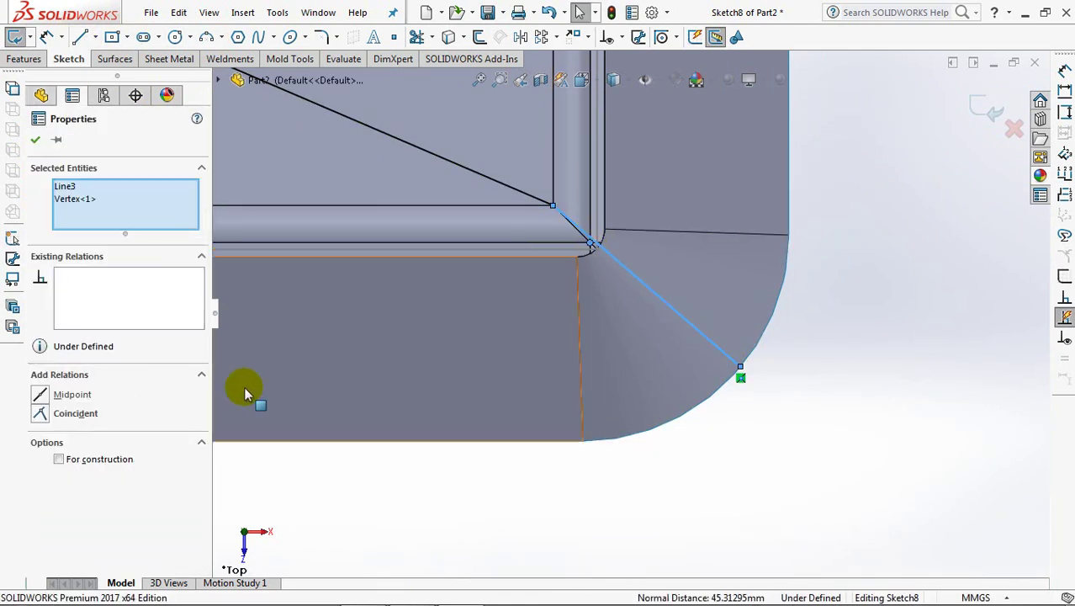
pyautogui.click(35, 144)
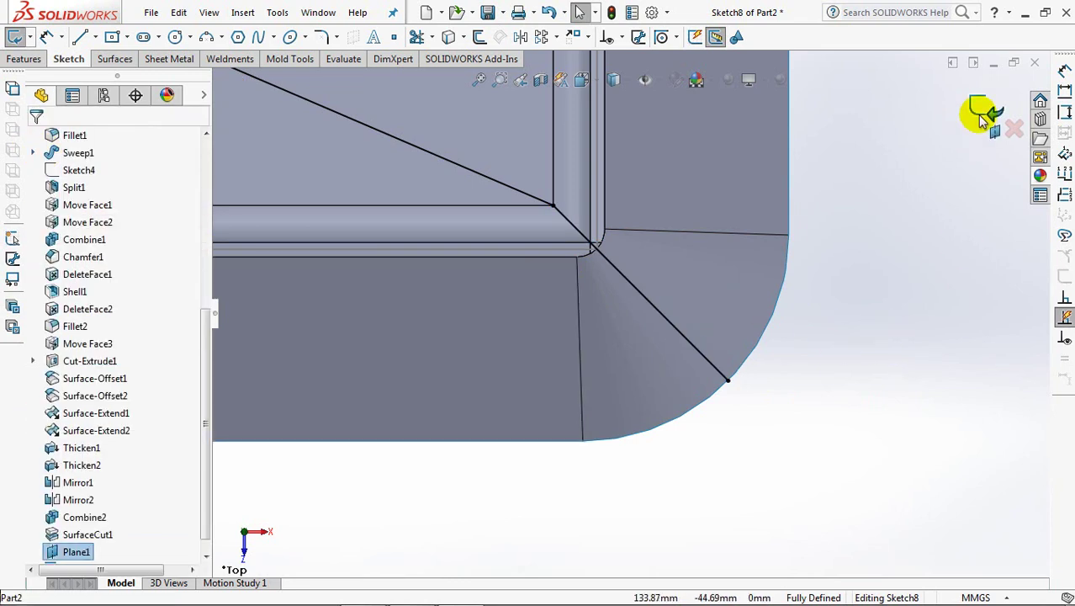
pyautogui.click(982, 112)
# - Fit the tray in isometric view and start a projected curve from Sketch8
pyautogui.press('f')
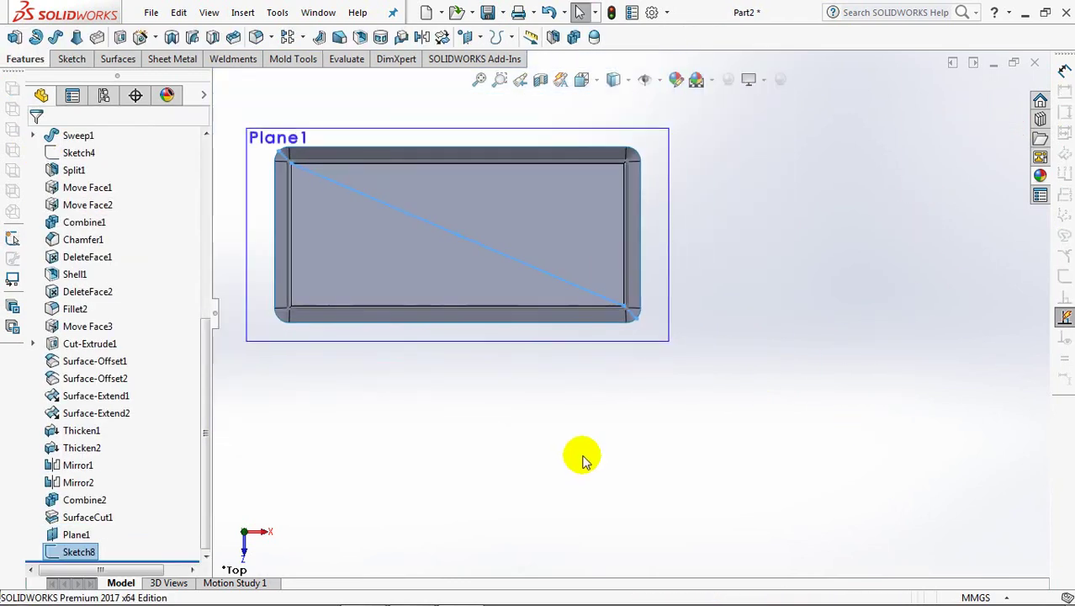
pyautogui.hotkey('ctrl', '7')
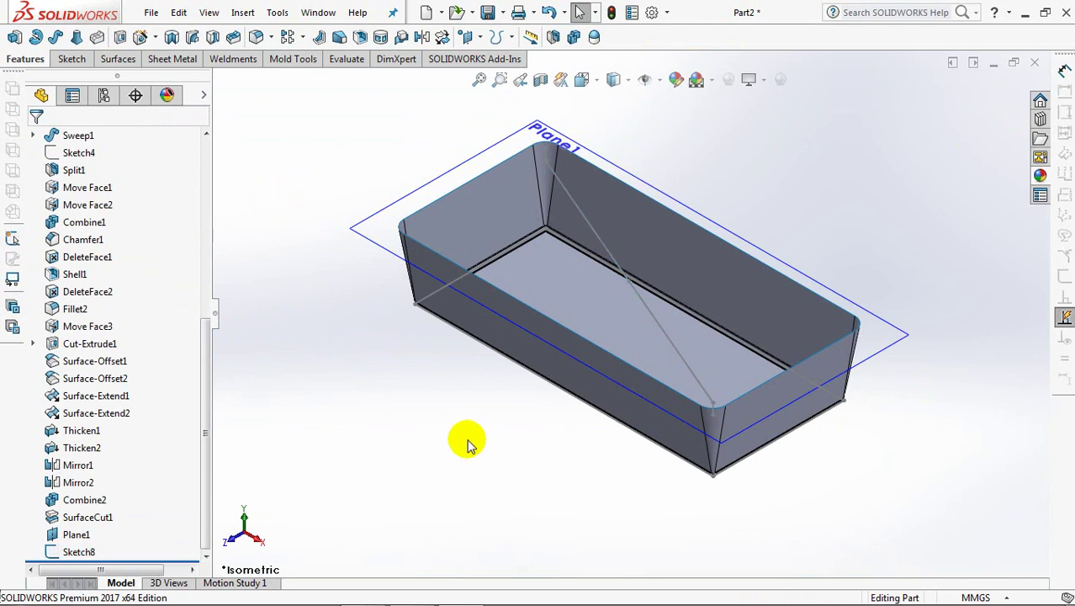
pyautogui.moveTo(202, 477); pyautogui.dragTo(180, 252)
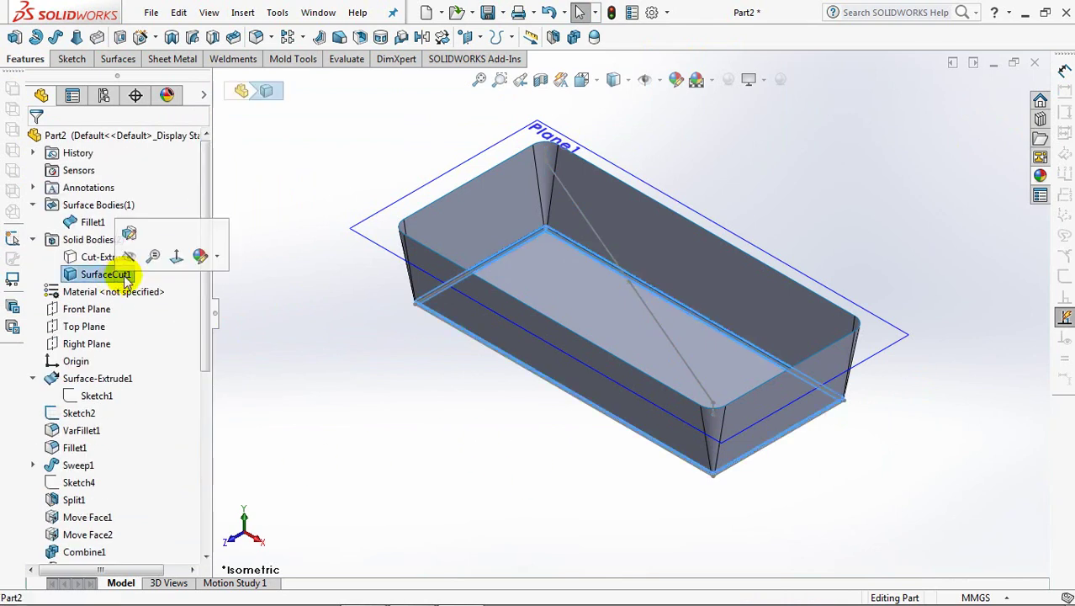
pyautogui.moveTo(205, 362); pyautogui.dragTo(205, 538)
pyautogui.click(78, 551)
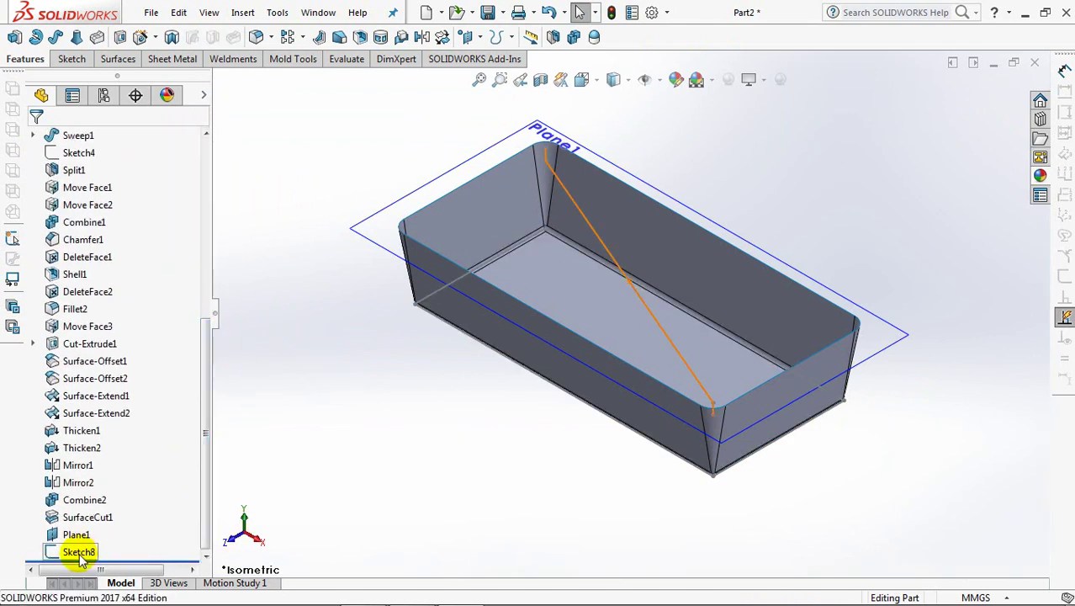
pyautogui.click(511, 37)
pyautogui.click(539, 78)
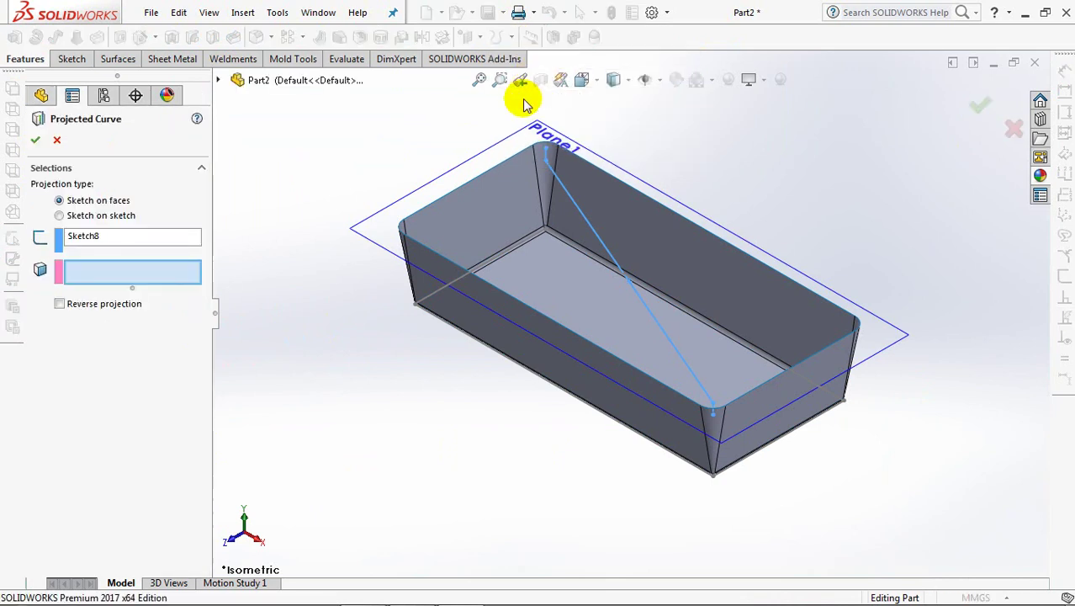
# - Choose the far corner's rounded wall, the corner fillet and the floor as projection faces
pyautogui.click(545, 191)
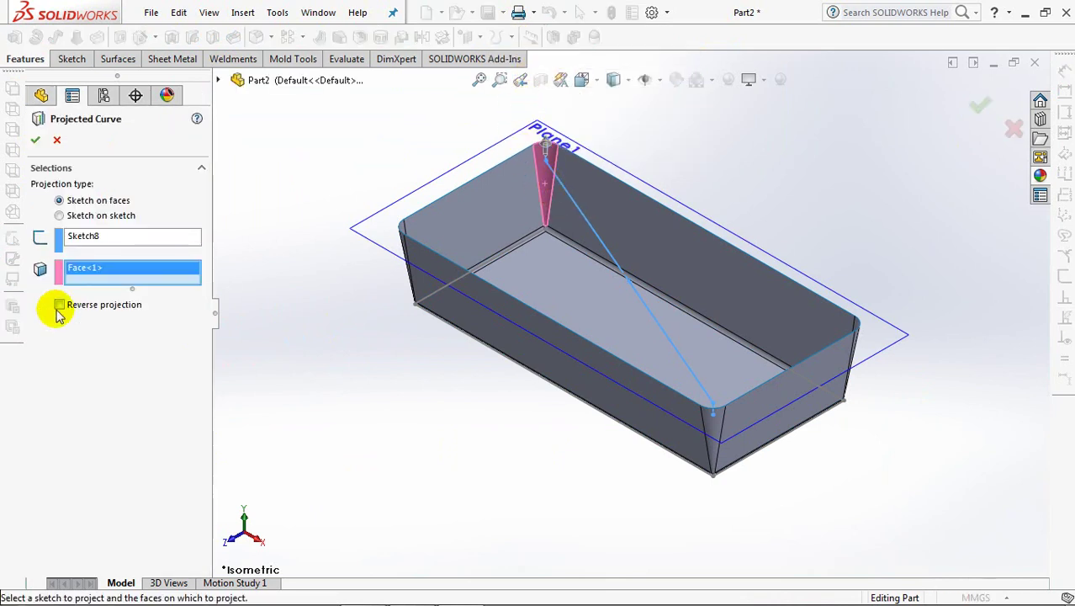
pyautogui.scroll(-5, 530, 274)
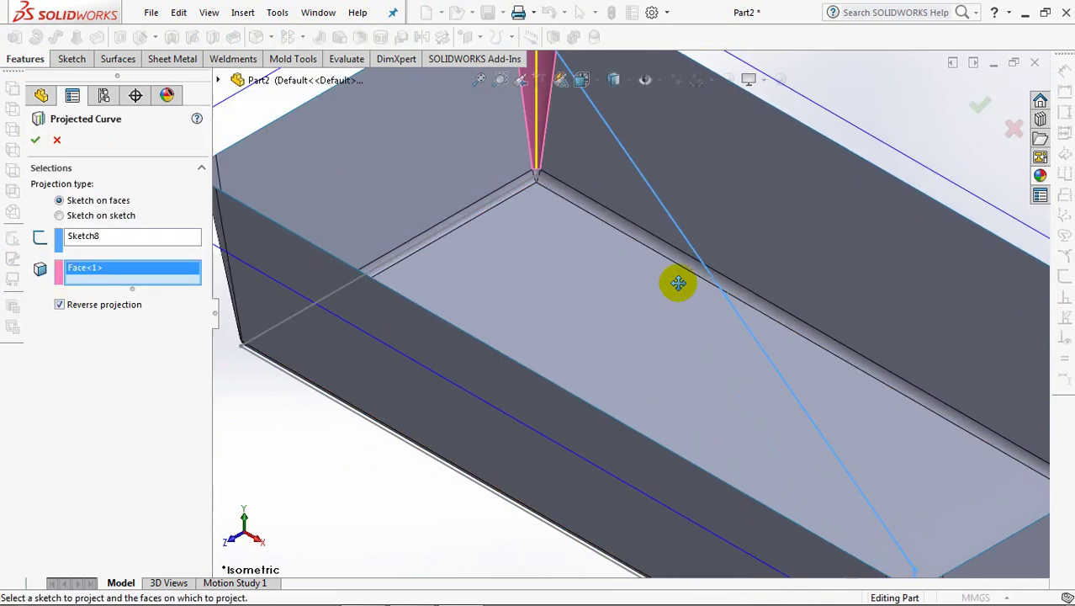
pyautogui.scroll(-2, 679, 281)
pyautogui.scroll(-3, 732, 298)
pyautogui.click(858, 173)
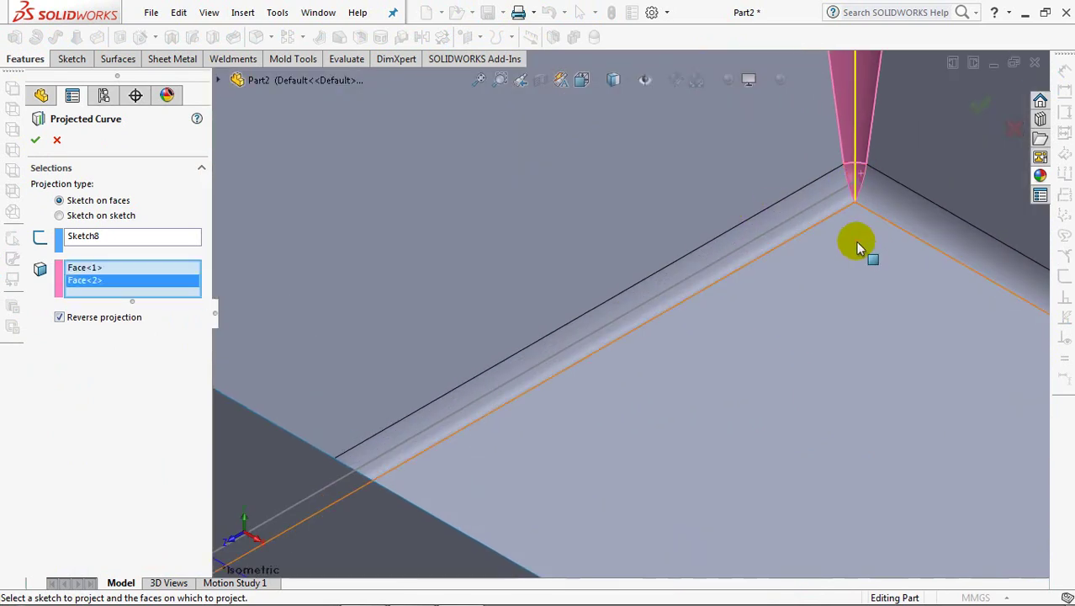
pyautogui.click(856, 242)
pyautogui.scroll(10, 845, 383)
pyautogui.moveTo(846, 383)
pyautogui.mouseDown(button='middle')
pyautogui.moveTo(820, 395)
pyautogui.moveTo(828, 324)
pyautogui.moveTo(856, 305)
pyautogui.moveTo(828, 320)
pyautogui.mouseUp(button='middle')
# - Add the floor fillet strip and vertical corner fillet faces, then confirm Curve1
pyautogui.scroll(-5, 828, 320)
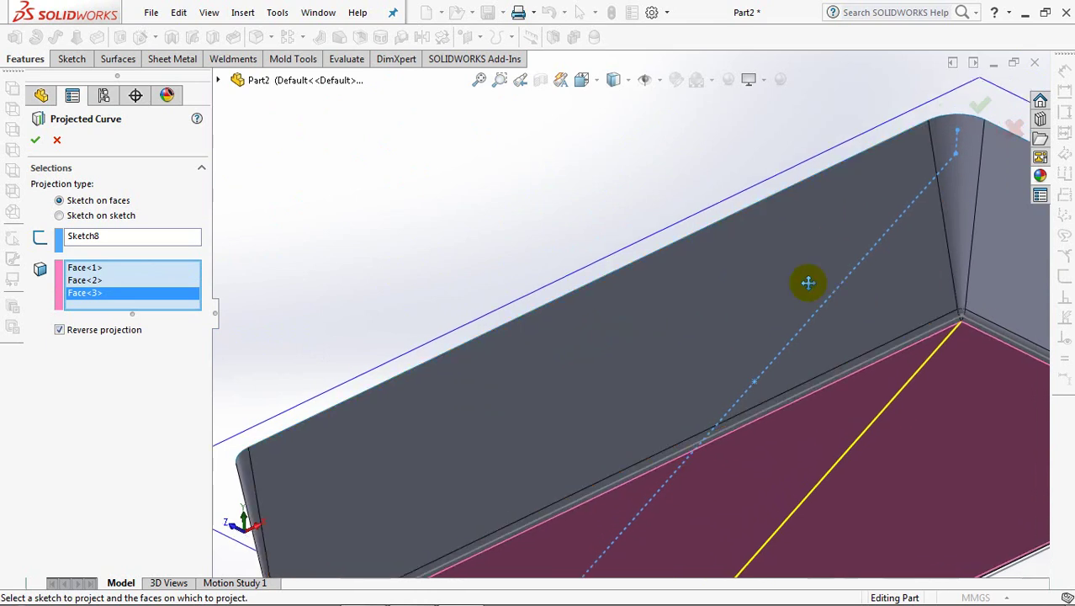
pyautogui.scroll(2, 809, 281)
pyautogui.scroll(-3, 704, 287)
pyautogui.click(777, 332)
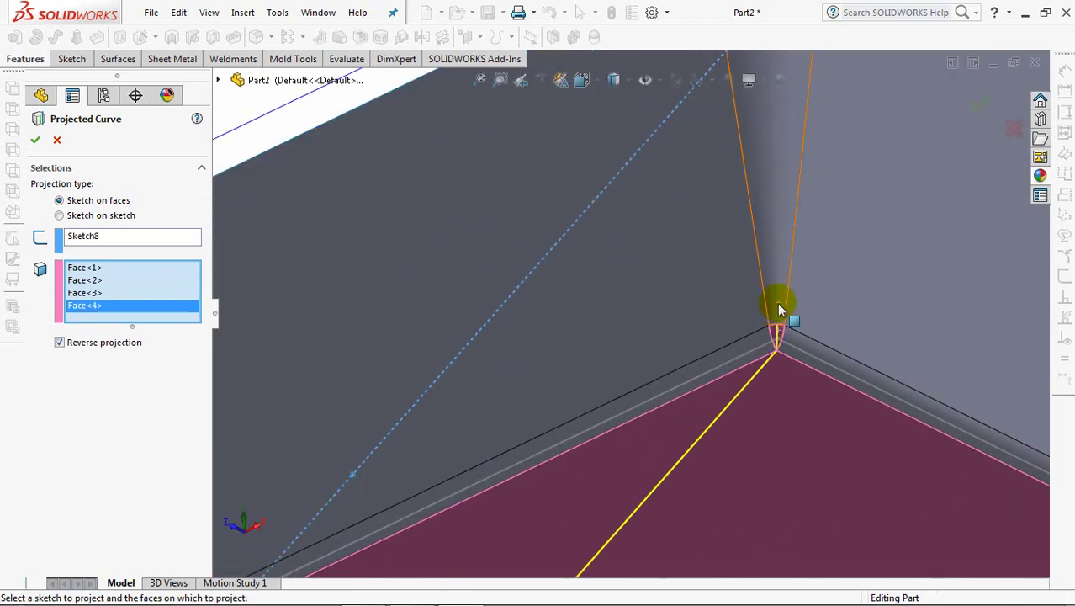
pyautogui.click(777, 302)
pyautogui.scroll(3, 777, 302)
pyautogui.scroll(2, 778, 354)
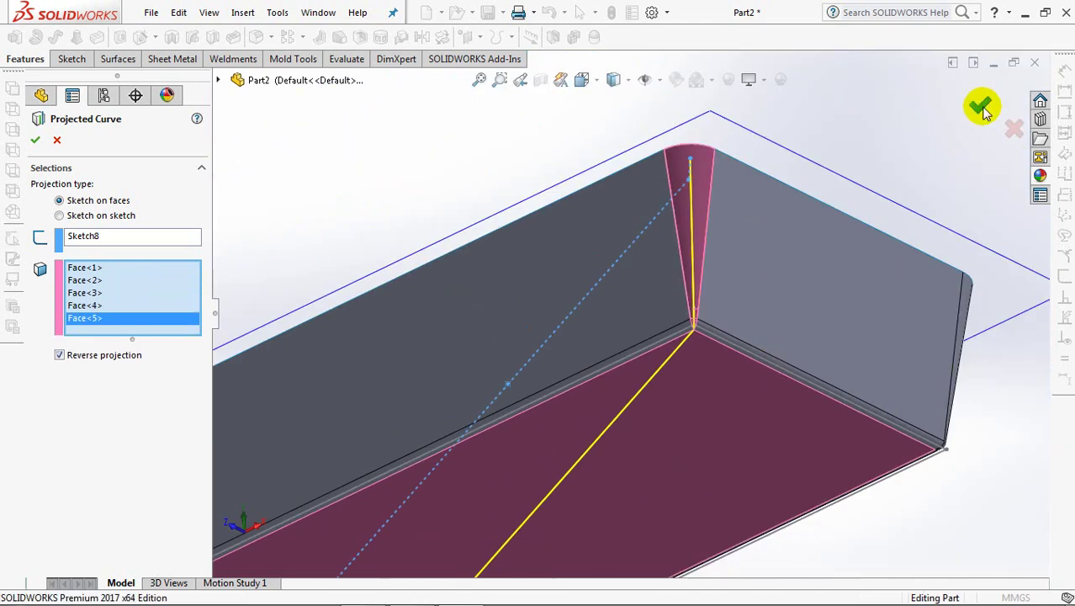
pyautogui.click(982, 108)
pyautogui.moveTo(885, 147)
pyautogui.mouseDown(button='middle')
pyautogui.moveTo(643, 399)
pyautogui.moveTo(562, 443)
pyautogui.mouseUp(button='middle')
pyautogui.scroll(-2, 799, 244)
pyautogui.click(468, 37)
# - Create Plane2 perpendicular to Curve1 through a point on it, and open Sketch9 there
pyautogui.click(478, 62)
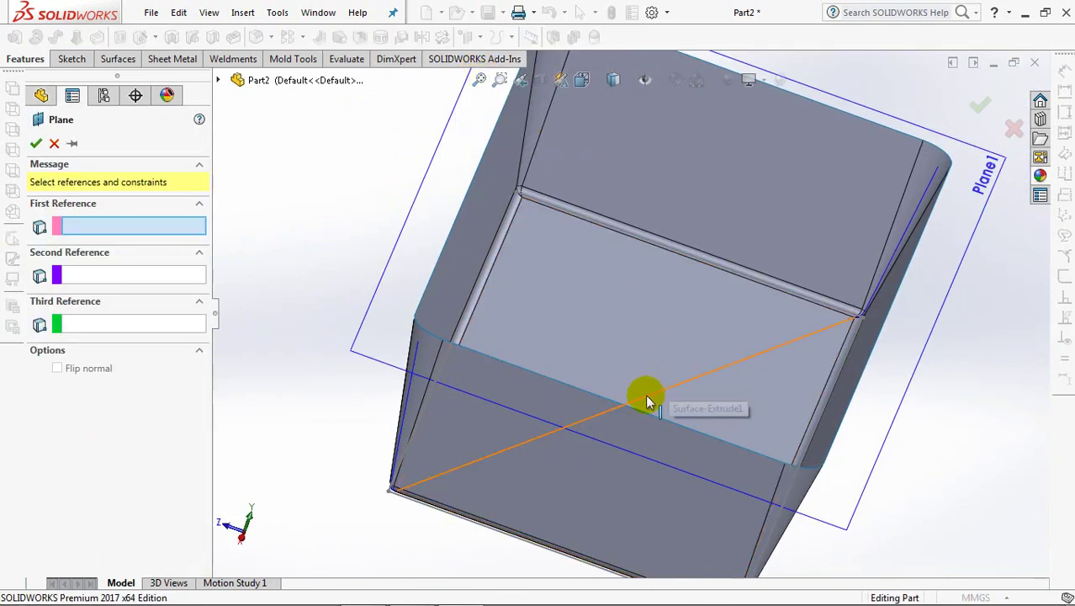
pyautogui.moveTo(640, 409); pyautogui.dragTo(627, 411, button='middle')
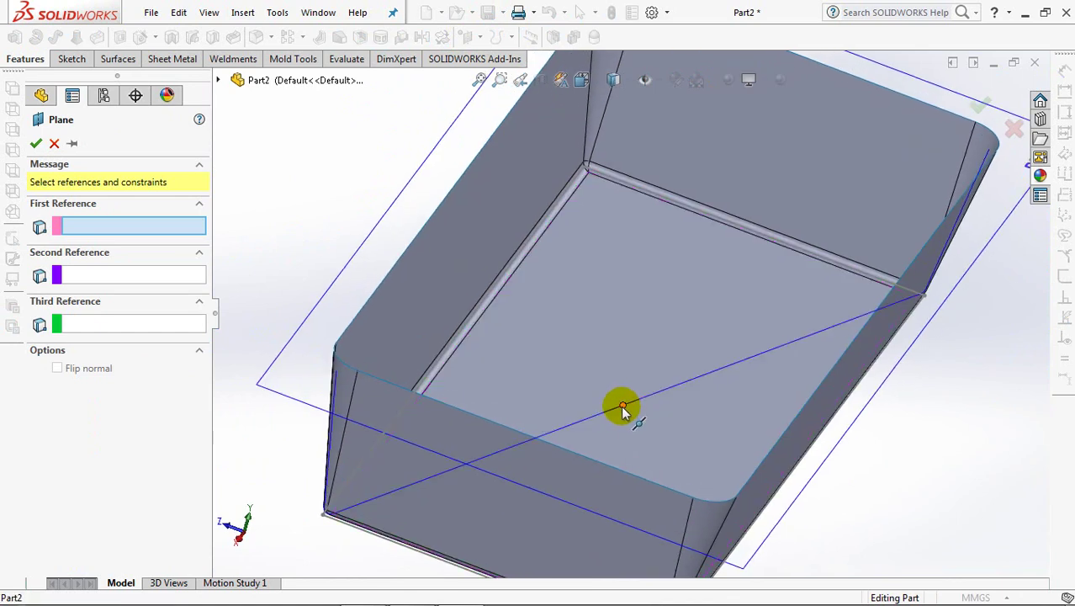
pyautogui.click(622, 410)
pyautogui.click(681, 381)
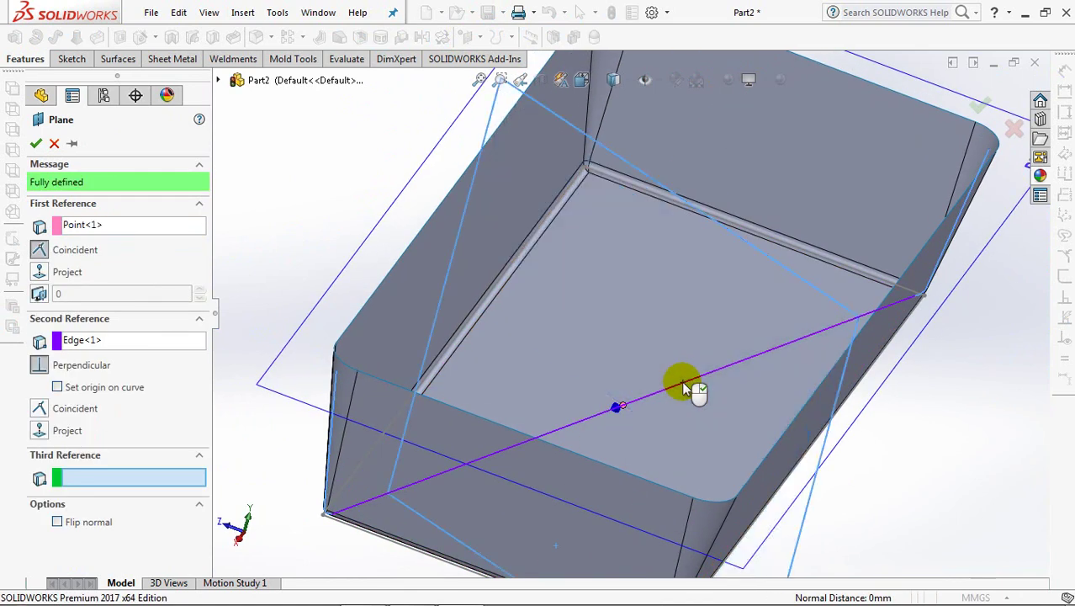
pyautogui.rightClick(682, 380)
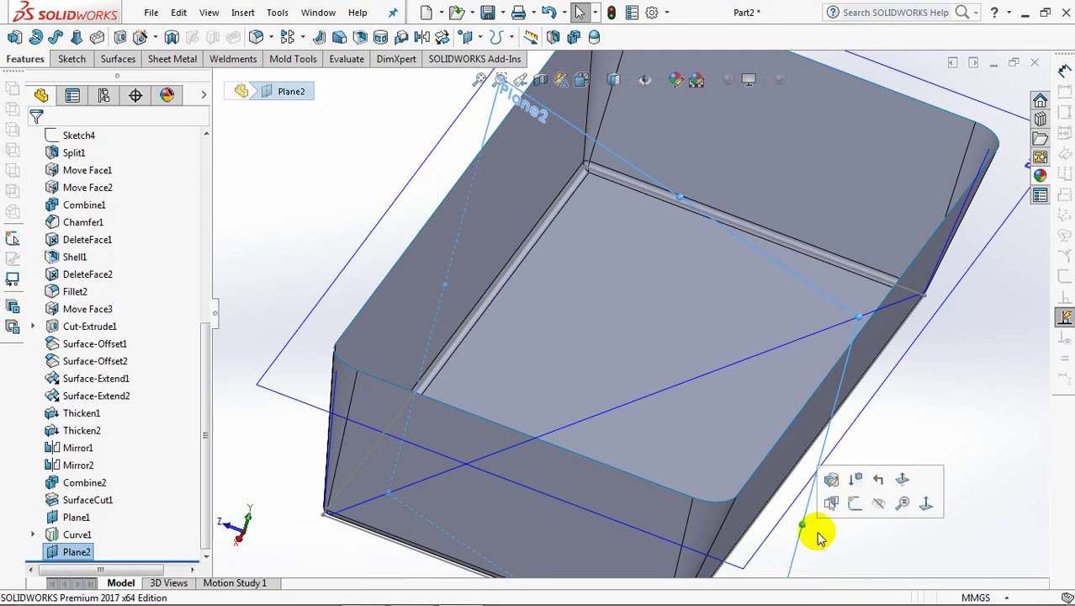
pyautogui.click(833, 505)
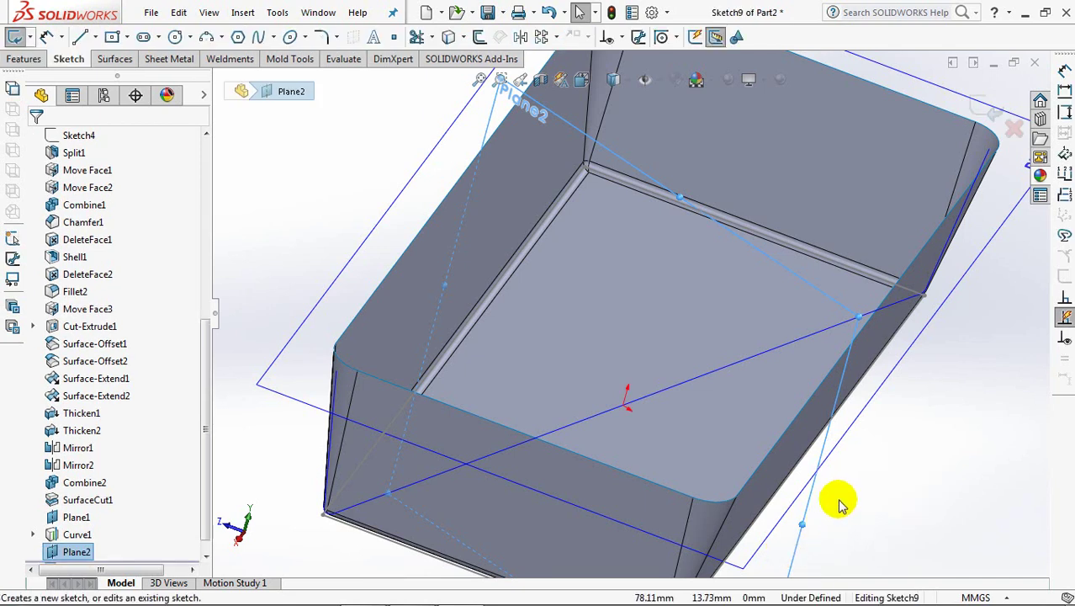
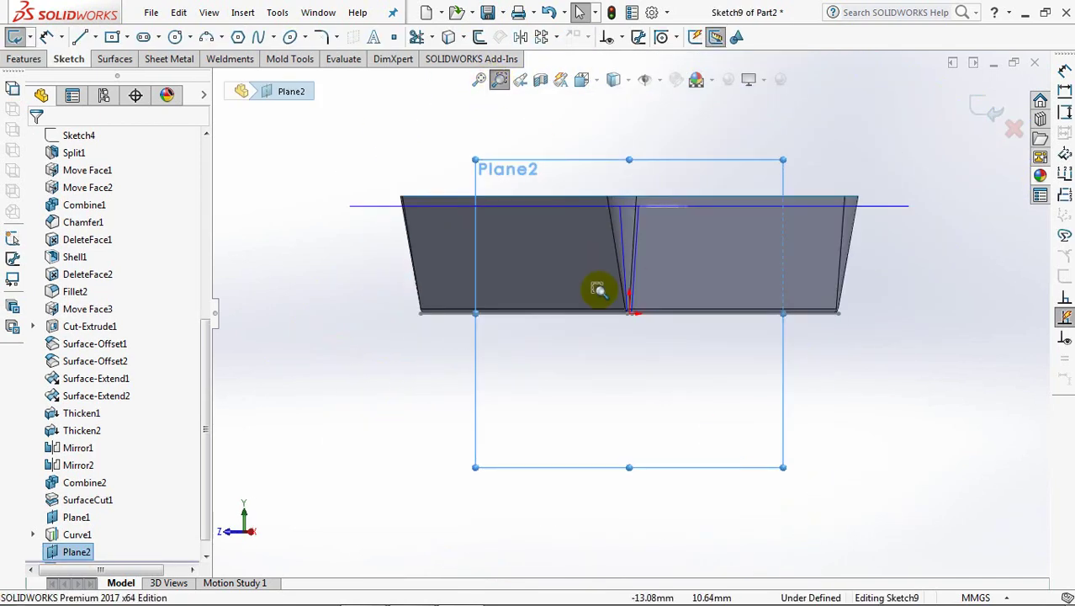
# - Zoom to the profile's bottom tip, then draw a vertical centreline there with a circle on it
pyautogui.moveTo(612, 313); pyautogui.dragTo(647, 339)
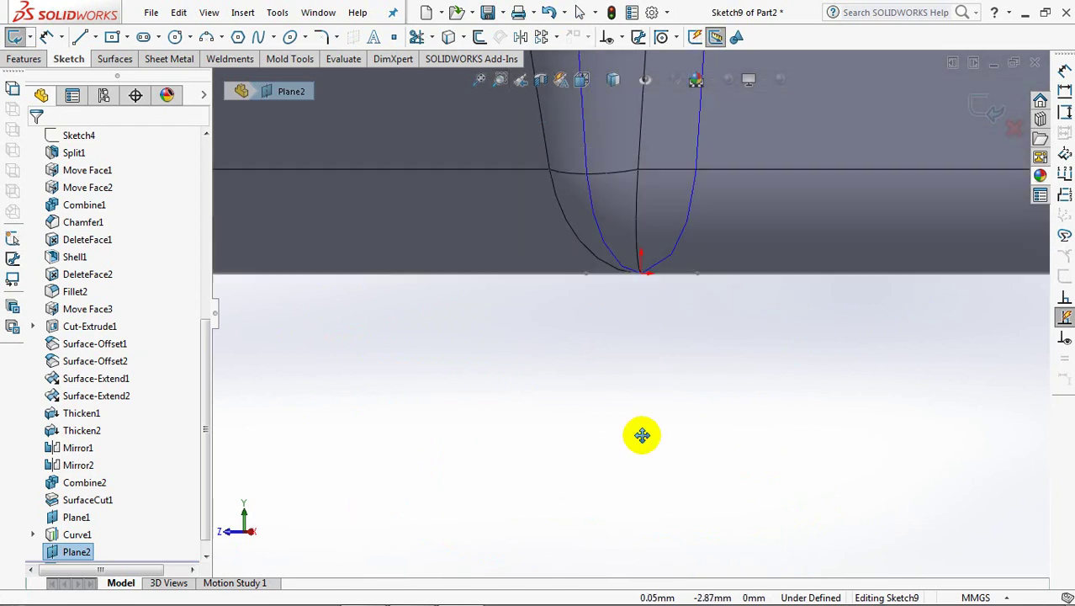
pyautogui.click(90, 36)
pyautogui.click(105, 73)
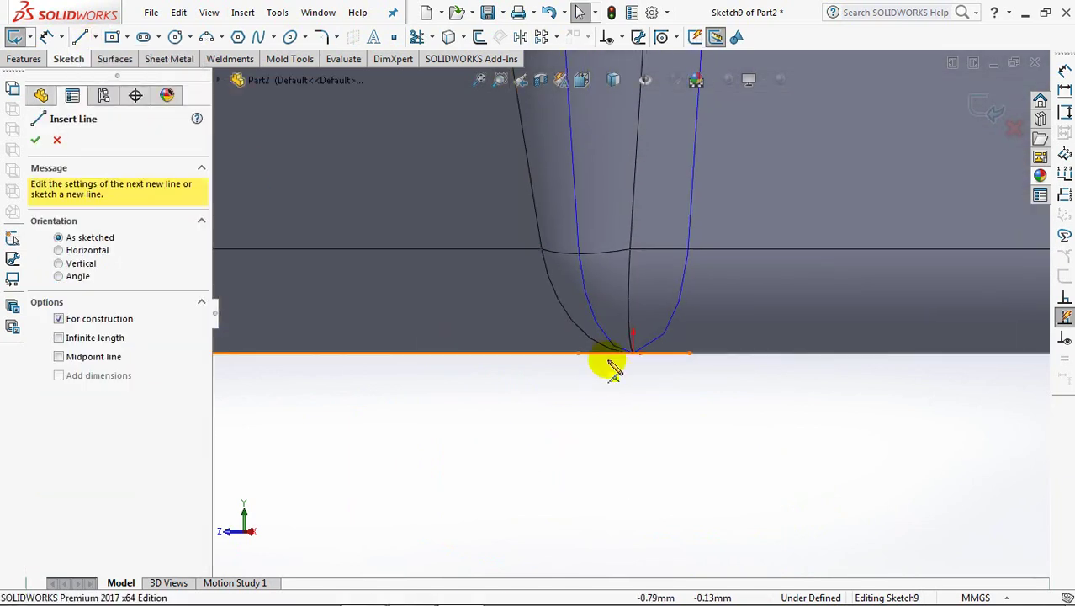
pyautogui.click(633, 353)
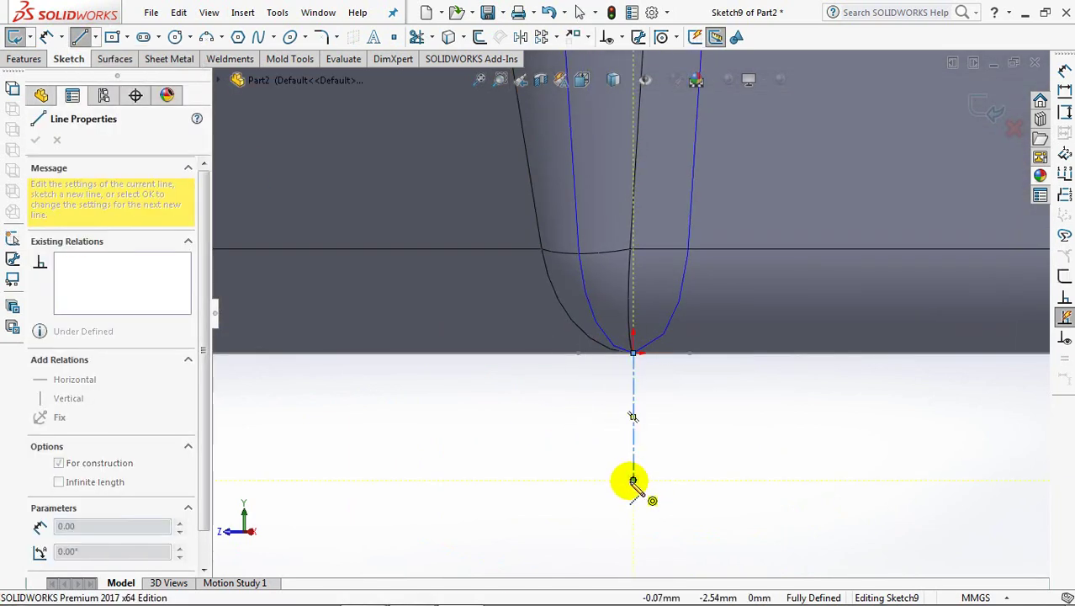
pyautogui.rightClick(633, 481)
pyautogui.click(656, 416)
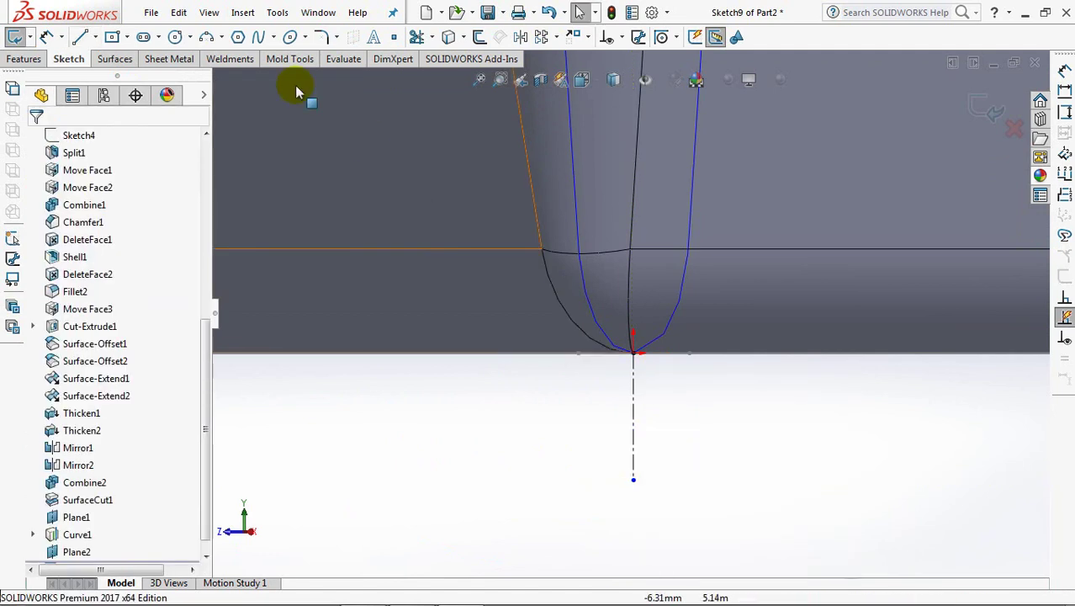
pyautogui.click(177, 37)
pyautogui.click(632, 425)
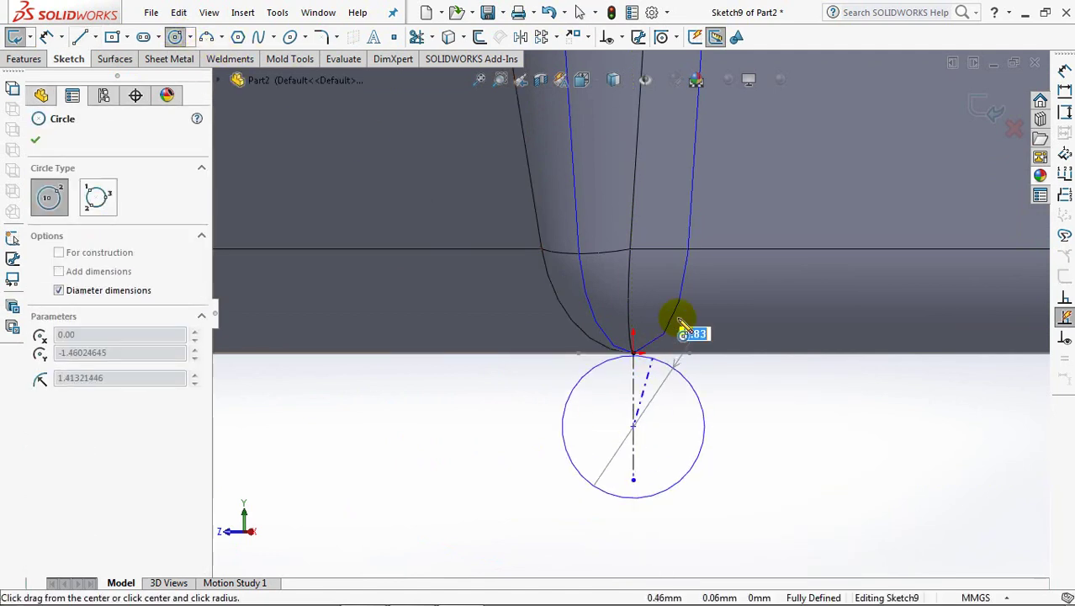
pyautogui.click(705, 337)
pyautogui.press('Escape')
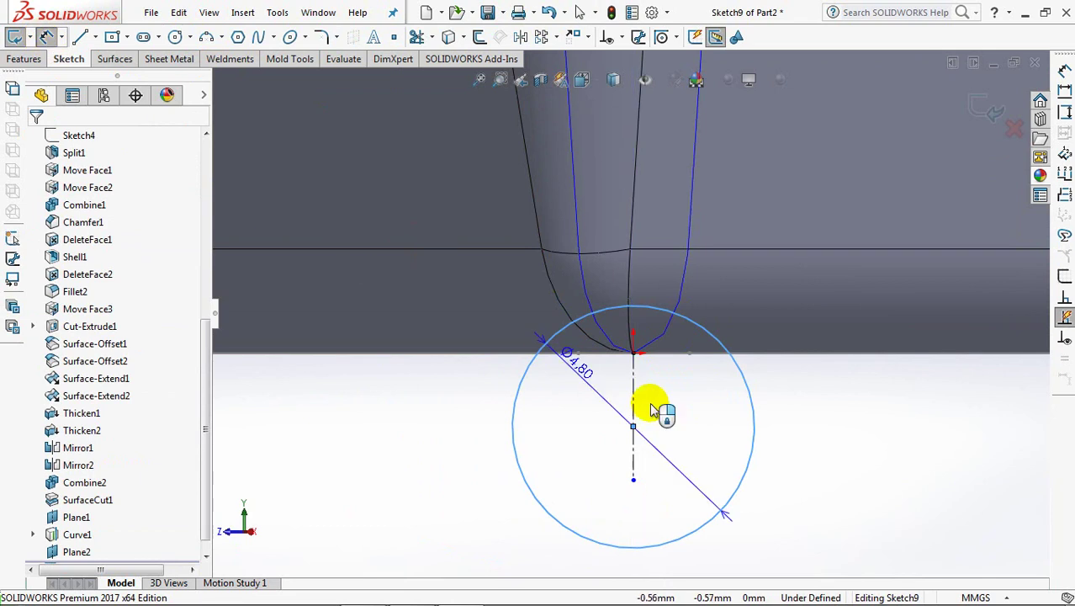
# - Dimension the circle to Ø4 and add a vertical dimension from it to the bottom point
pyautogui.click(696, 402)
pyautogui.write('4')
pyautogui.click(624, 386)
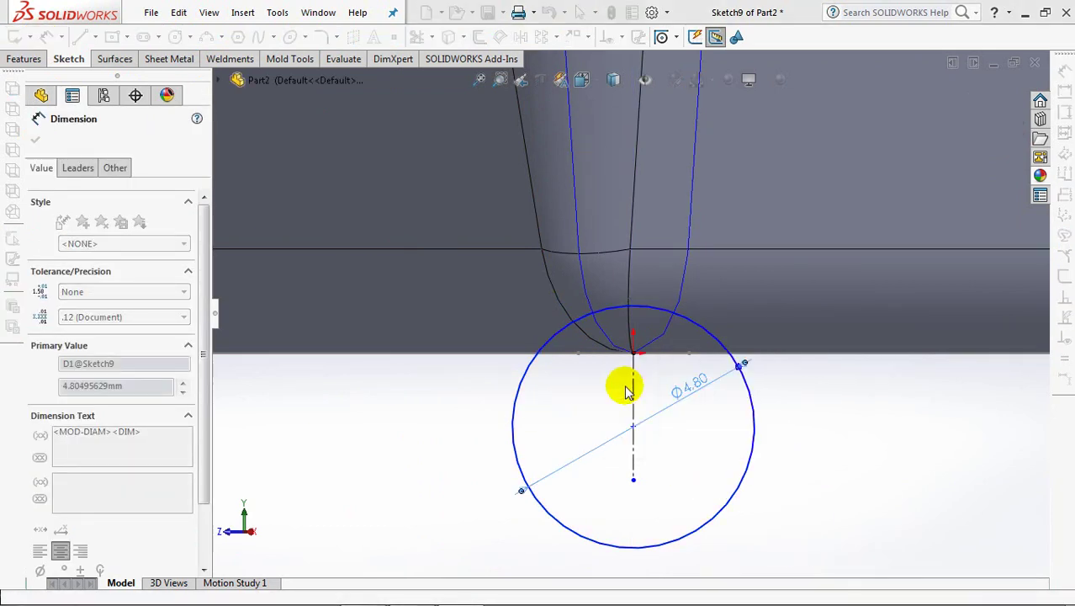
pyautogui.click(788, 429)
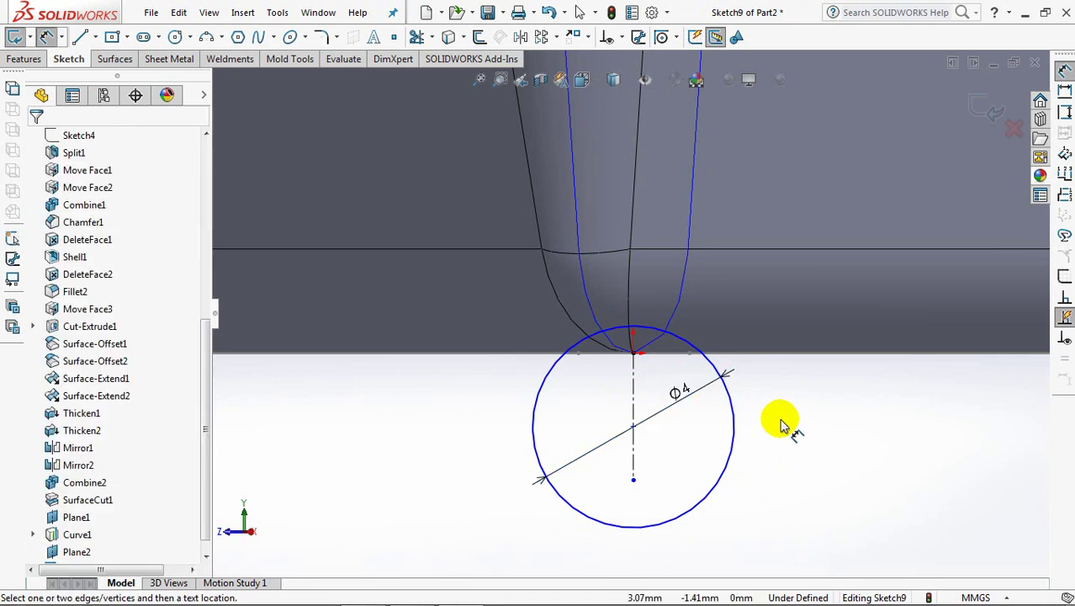
pyautogui.click(665, 331)
pyautogui.click(628, 354)
pyautogui.click(467, 389)
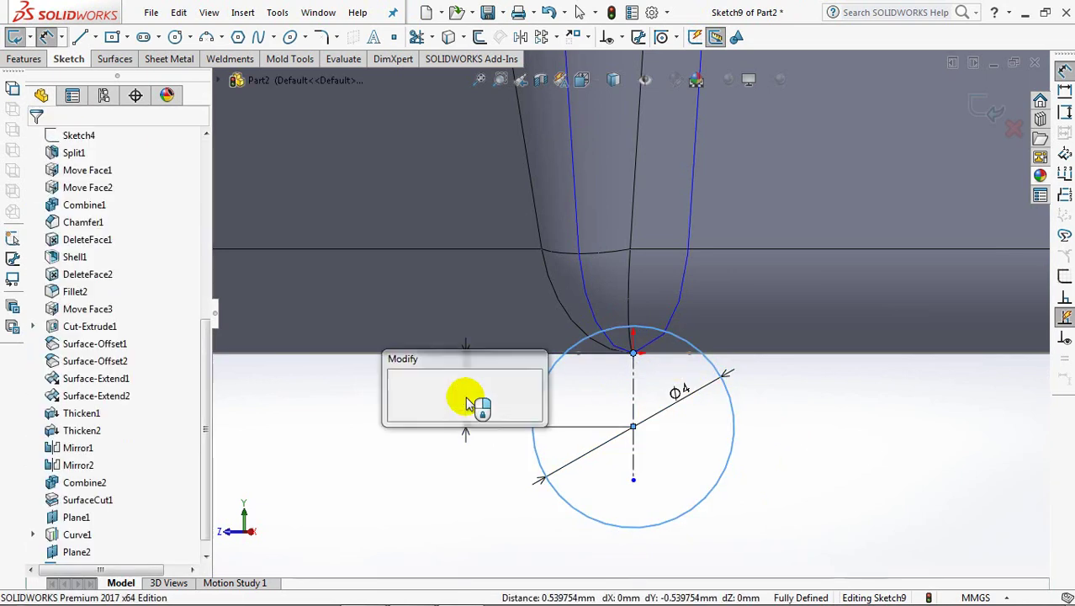
# - Measure that dimension to the circle's nearest point, set it to 0.70, and exit the sketch
pyautogui.click(77, 167)
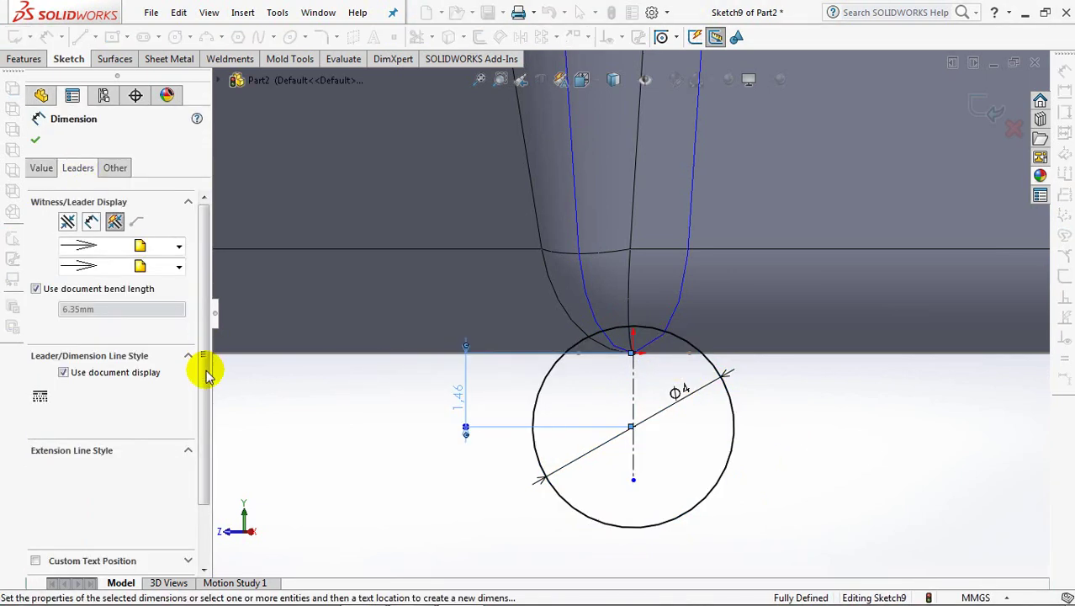
pyautogui.scroll(-5, 193, 365)
pyautogui.click(100, 544)
pyautogui.moveTo(793, 349); pyautogui.dragTo(470, 389)
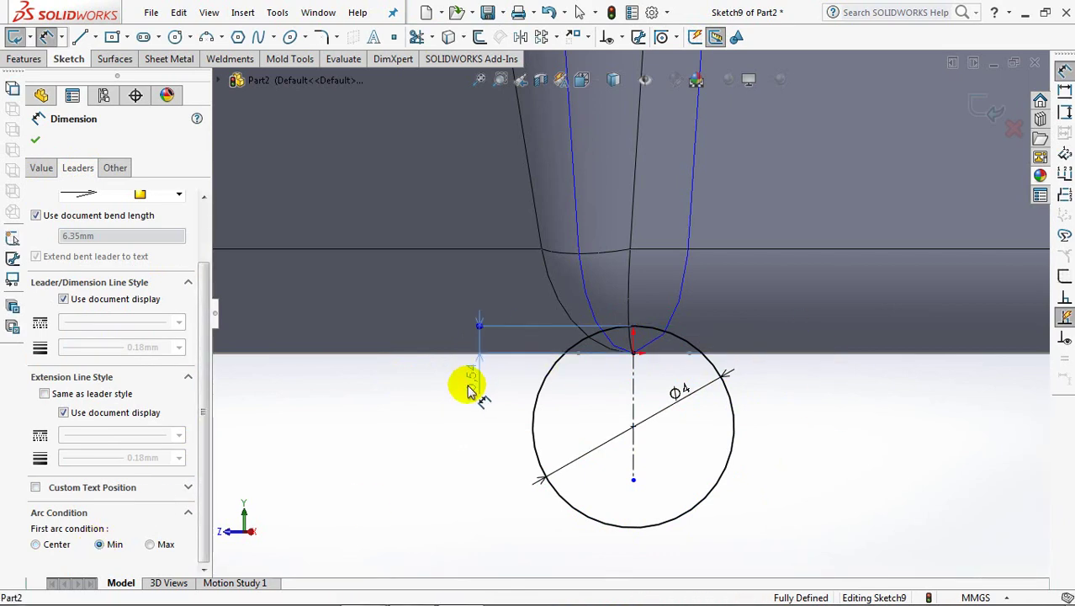
pyautogui.click(468, 391)
pyautogui.write('0.7')
pyautogui.click(401, 386)
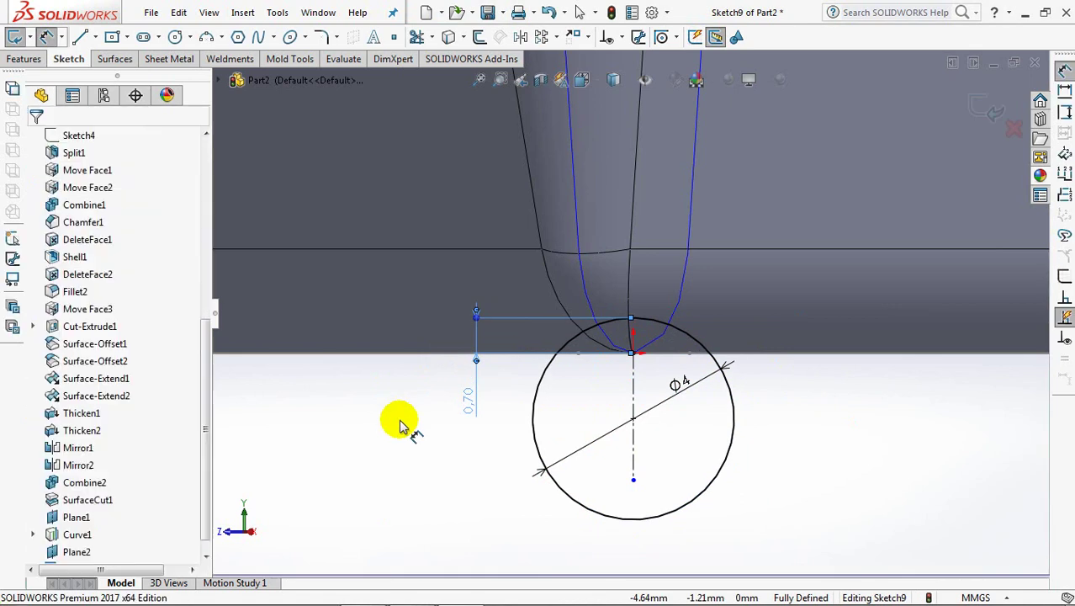
pyautogui.click(978, 109)
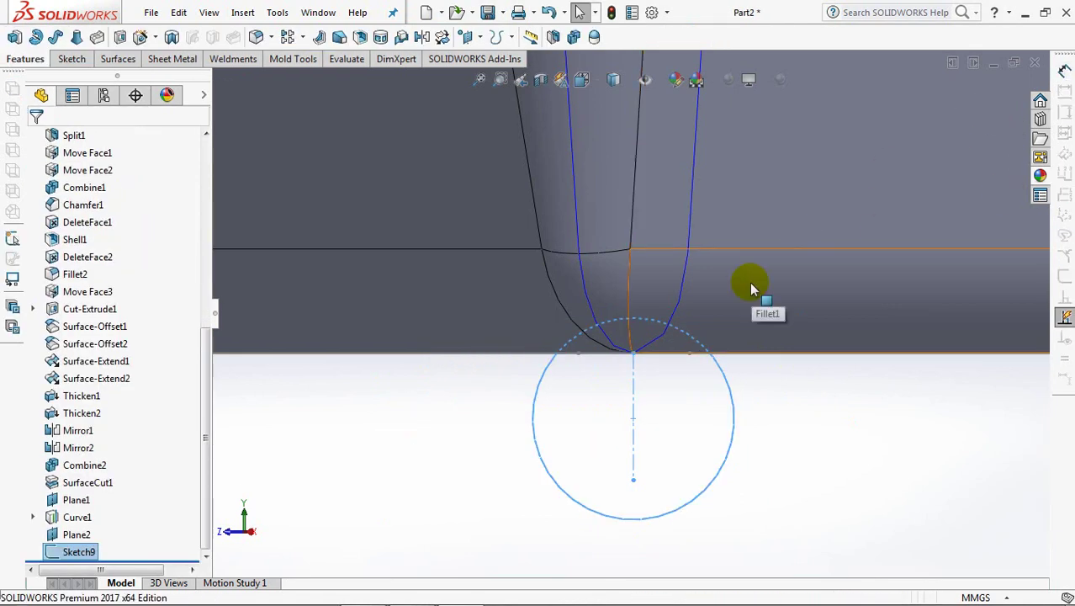
# - Show the SurfaceCut1 body and sweep Sketch9 bidirectionally along Curve1 to create Sweep2
pyautogui.scroll(5, 726, 391)
pyautogui.moveTo(704, 519)
pyautogui.mouseDown(button='middle')
pyautogui.moveTo(701, 321)
pyautogui.moveTo(693, 352)
pyautogui.moveTo(673, 369)
pyautogui.mouseUp(button='middle')
pyautogui.moveTo(205, 370); pyautogui.dragTo(223, 192)
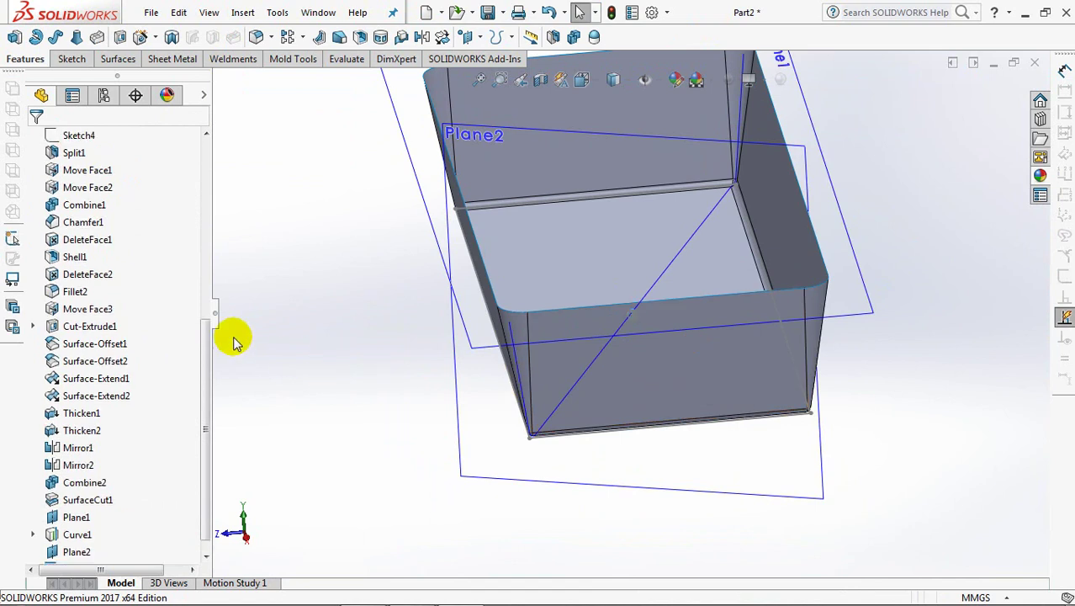
pyautogui.click(122, 217)
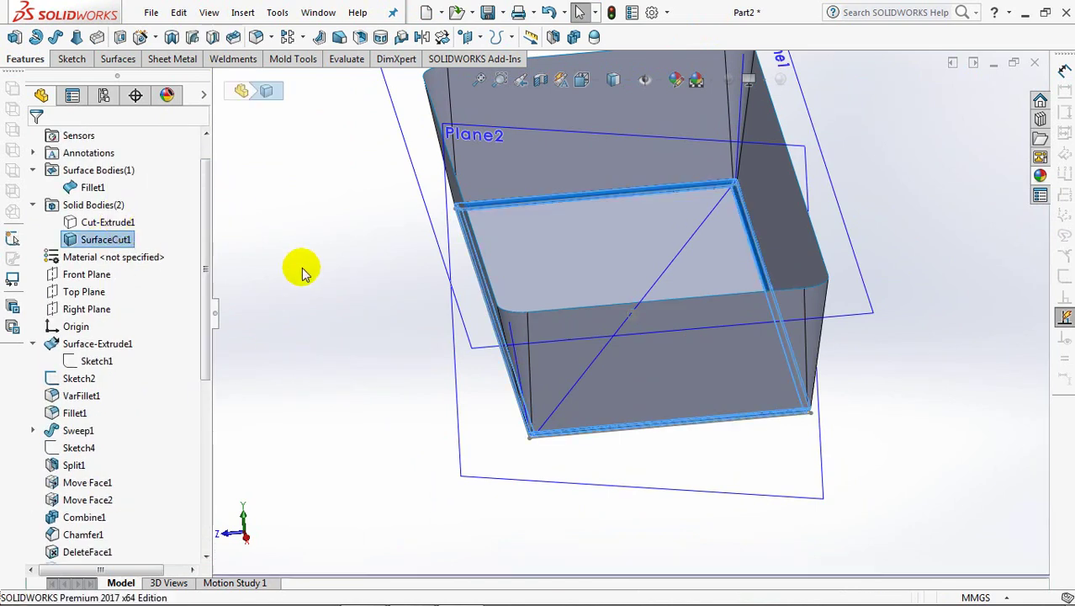
pyautogui.click(311, 277)
pyautogui.moveTo(205, 286); pyautogui.dragTo(239, 511)
pyautogui.click(78, 551)
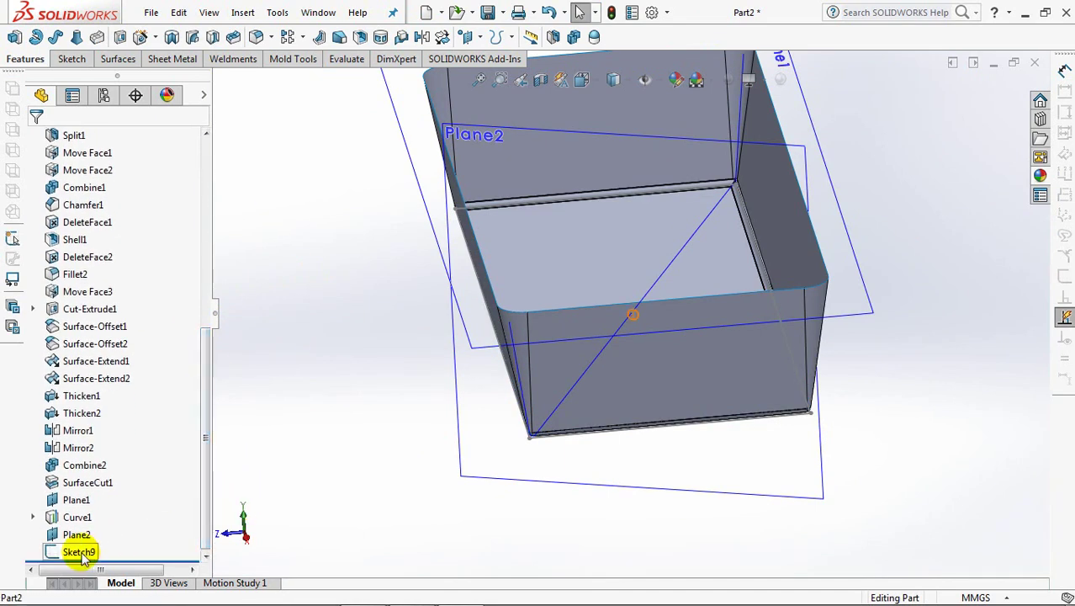
pyautogui.click(55, 38)
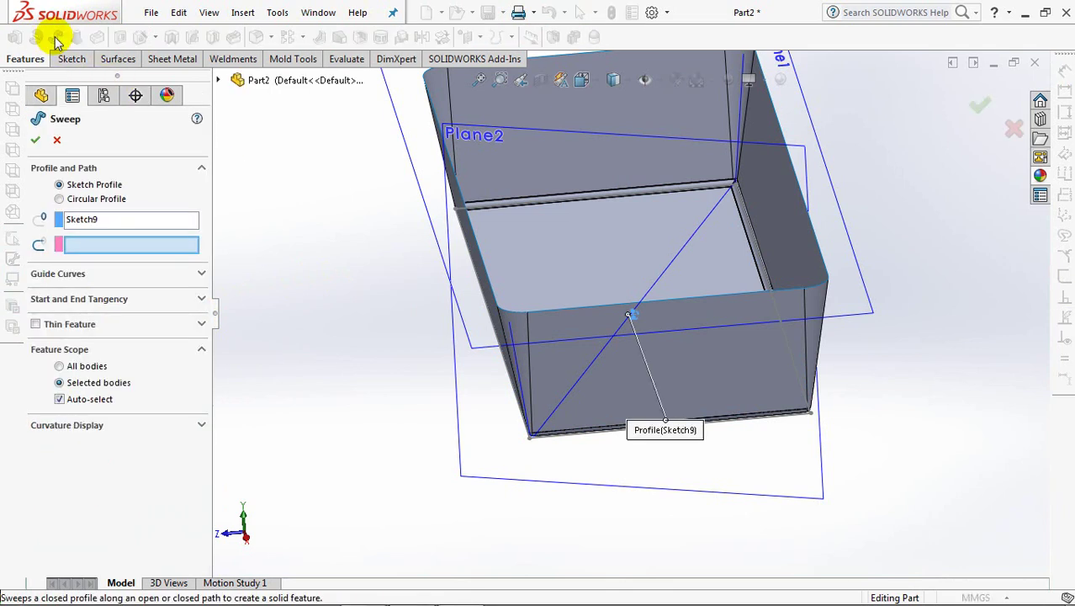
pyautogui.click(667, 266)
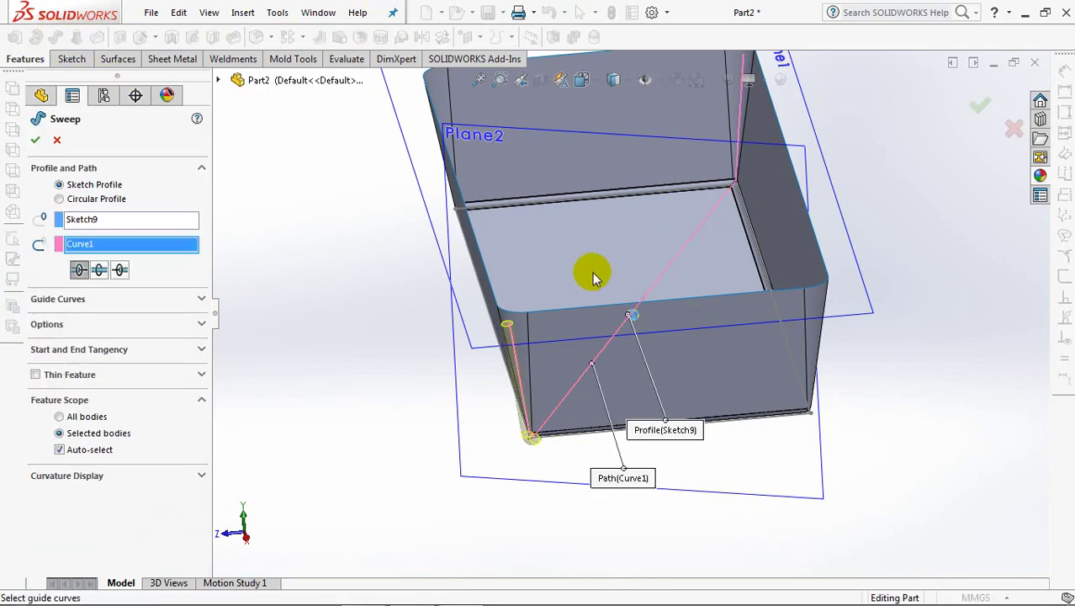
pyautogui.click(98, 270)
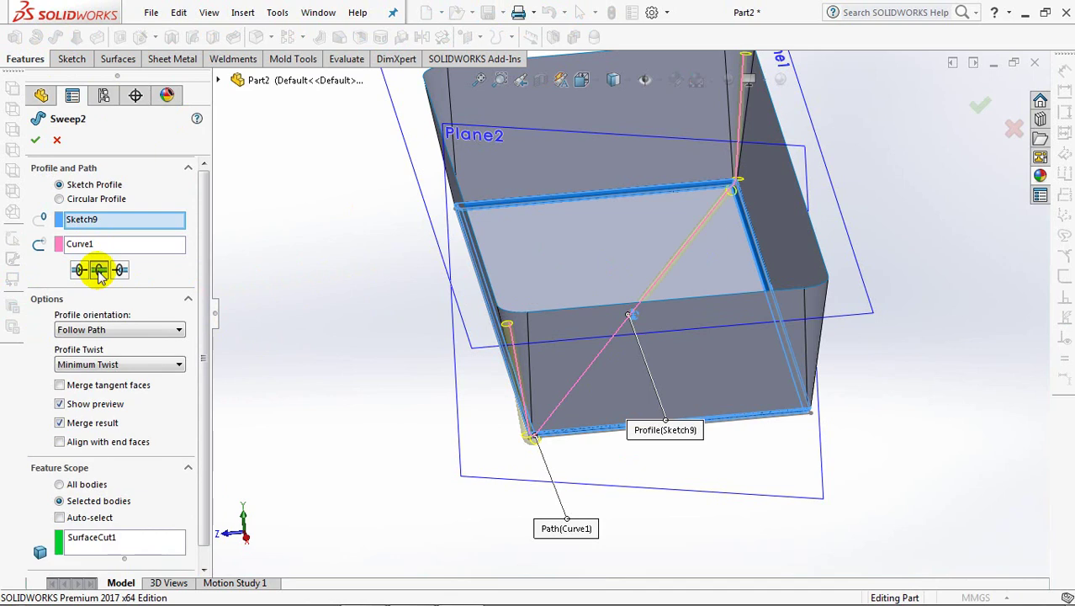
pyautogui.click(33, 141)
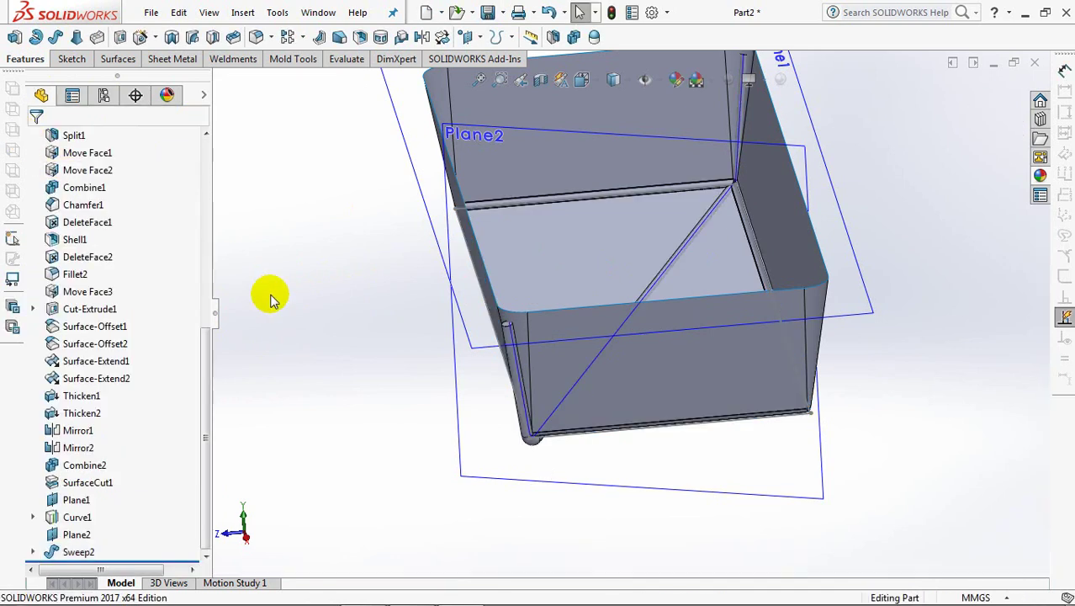
# - Mirror Sweep2 about the Front Plane and hide Plane2
pyautogui.moveTo(206, 386); pyautogui.dragTo(211, 187)
pyautogui.click(94, 310)
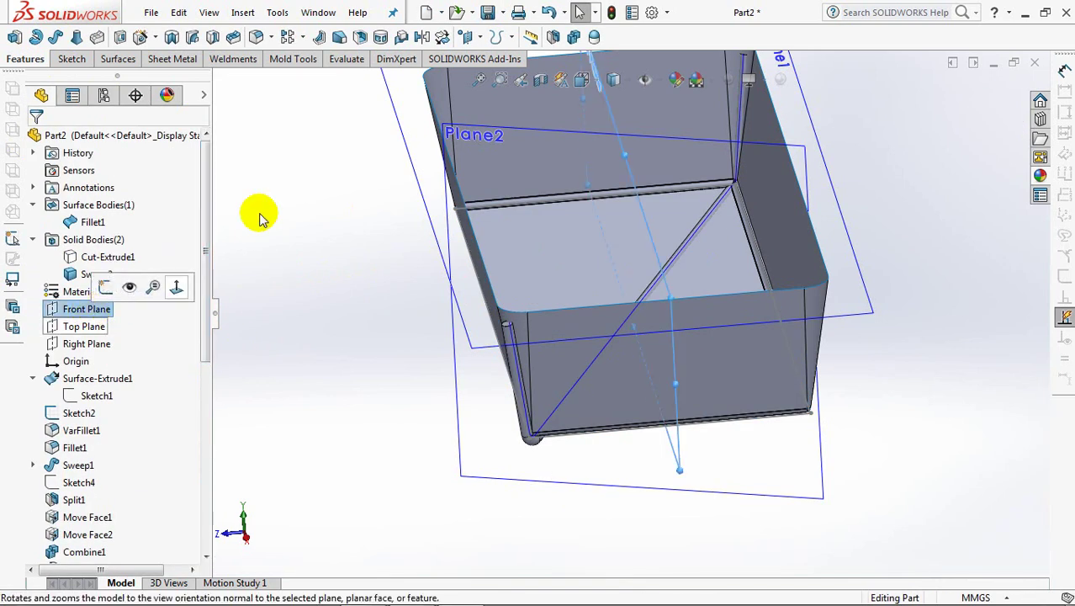
pyautogui.click(421, 36)
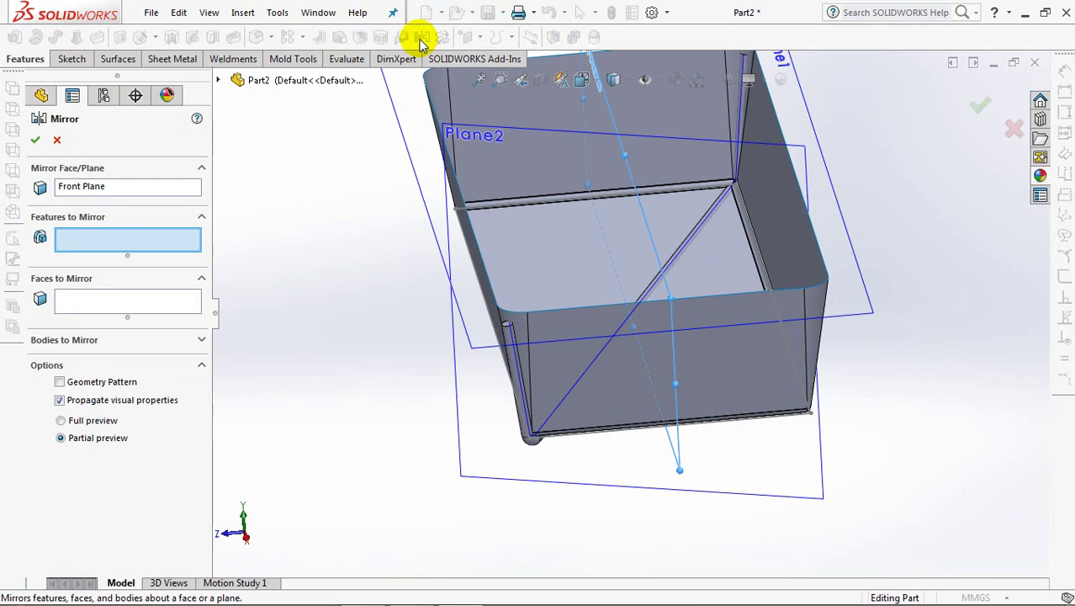
pyautogui.click(524, 427)
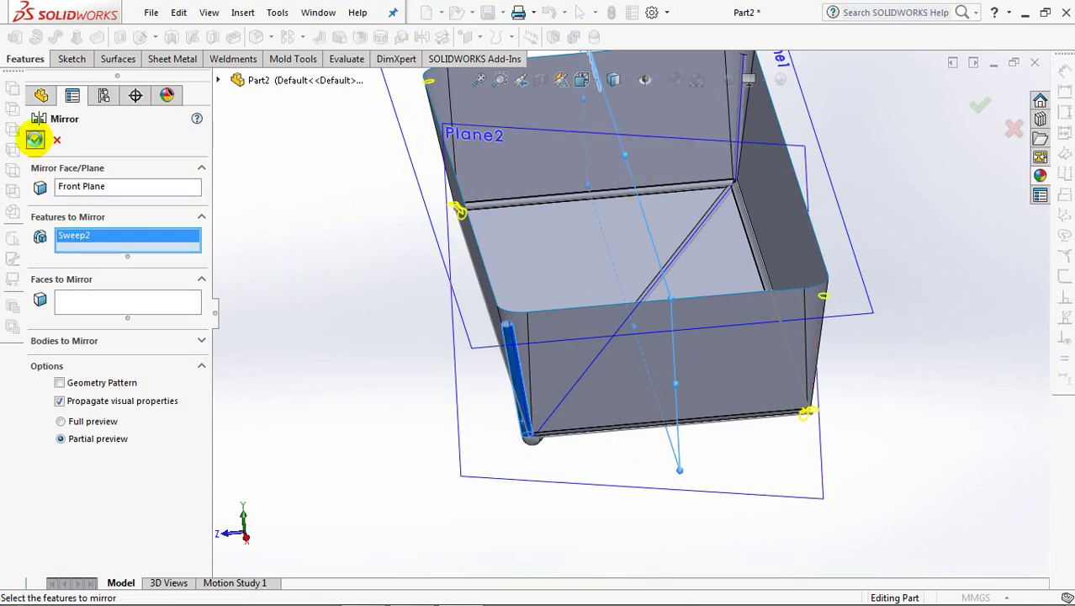
pyautogui.click(34, 140)
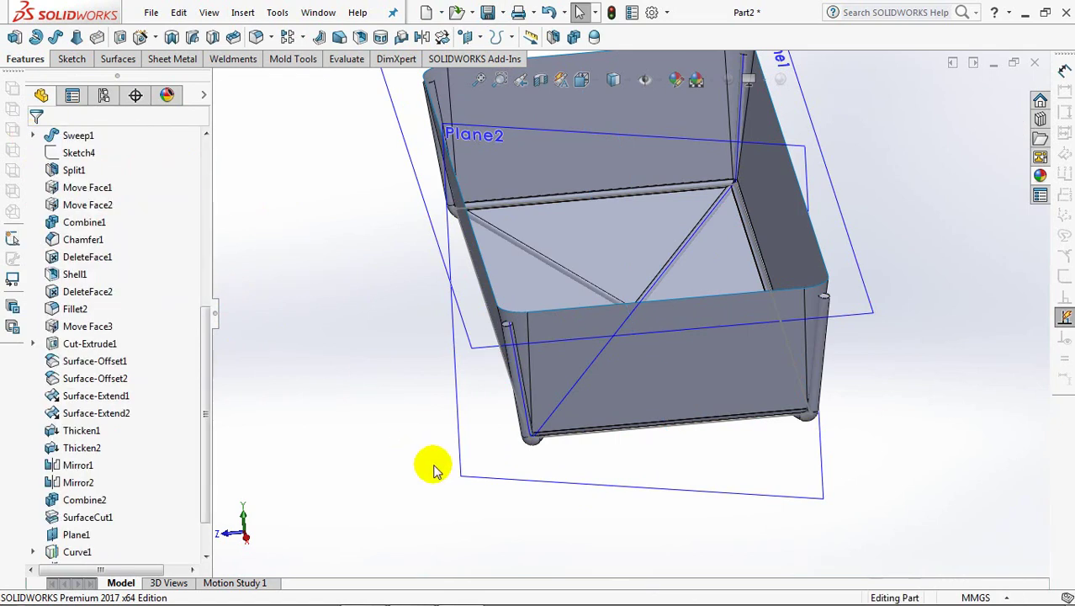
pyautogui.click(461, 467)
pyautogui.click(566, 407)
# - Hide Curve1 and sketch a horizontal line on Plane1 from the origin to the basket's left edge
pyautogui.click(562, 399)
pyautogui.click(629, 355)
pyautogui.click(859, 311)
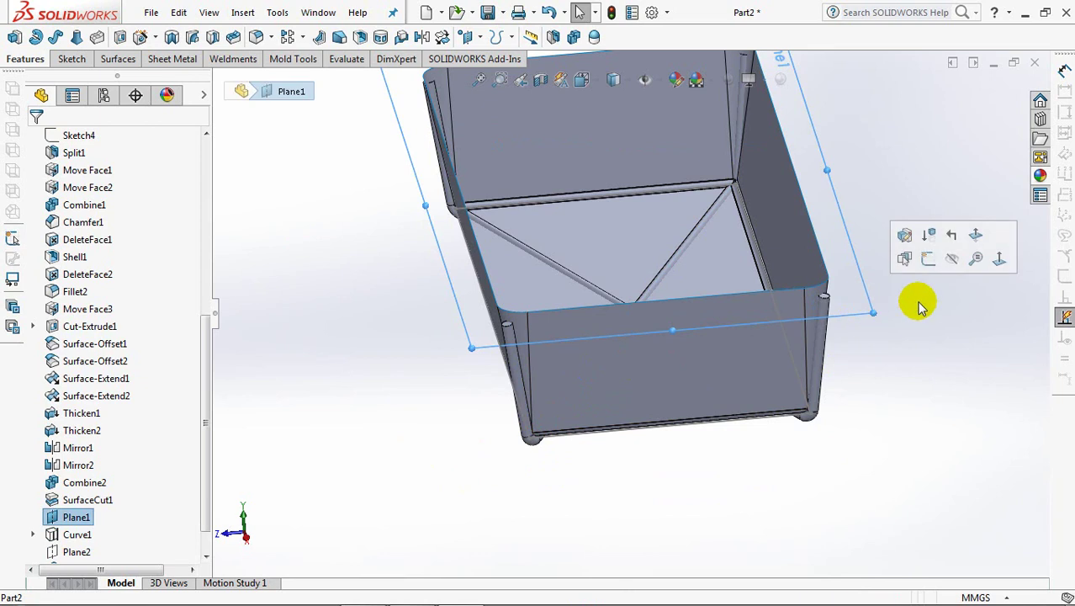
pyautogui.click(927, 265)
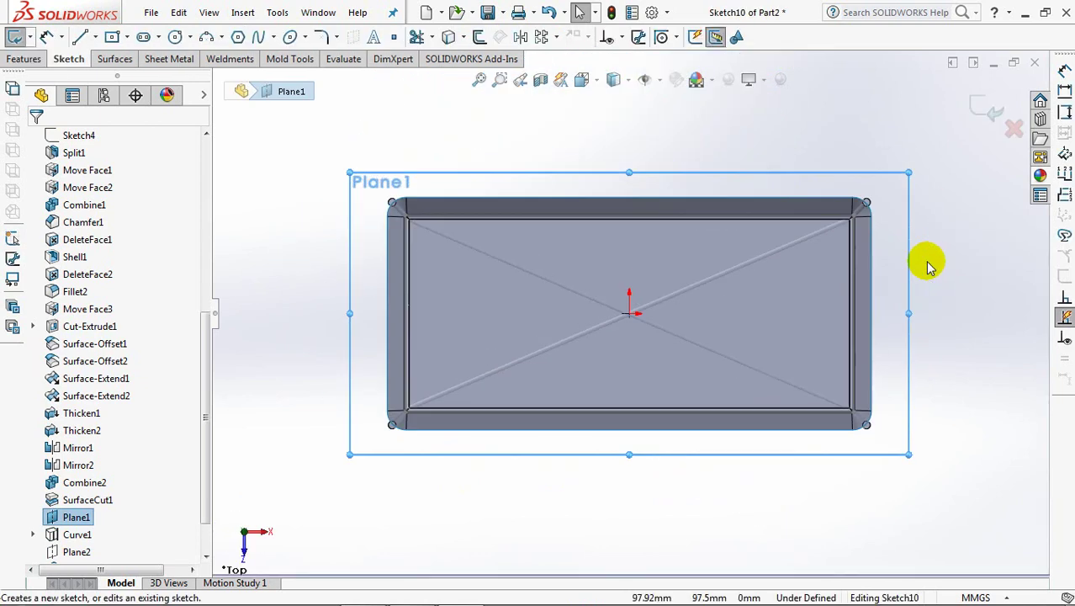
pyautogui.click(81, 36)
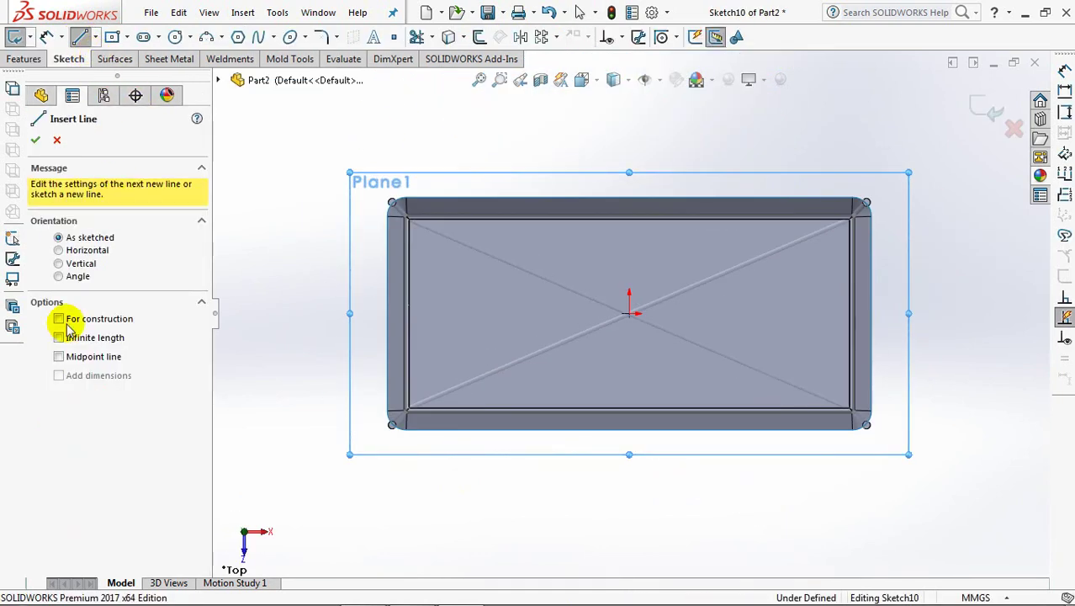
pyautogui.click(630, 313)
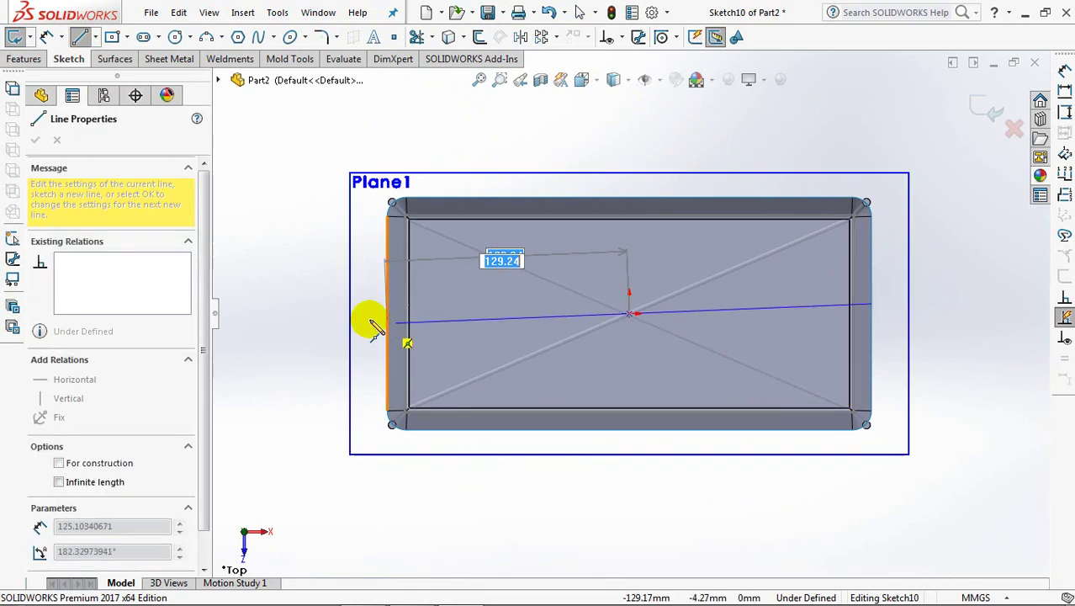
pyautogui.click(387, 314)
pyautogui.rightClick(389, 314)
pyautogui.click(417, 327)
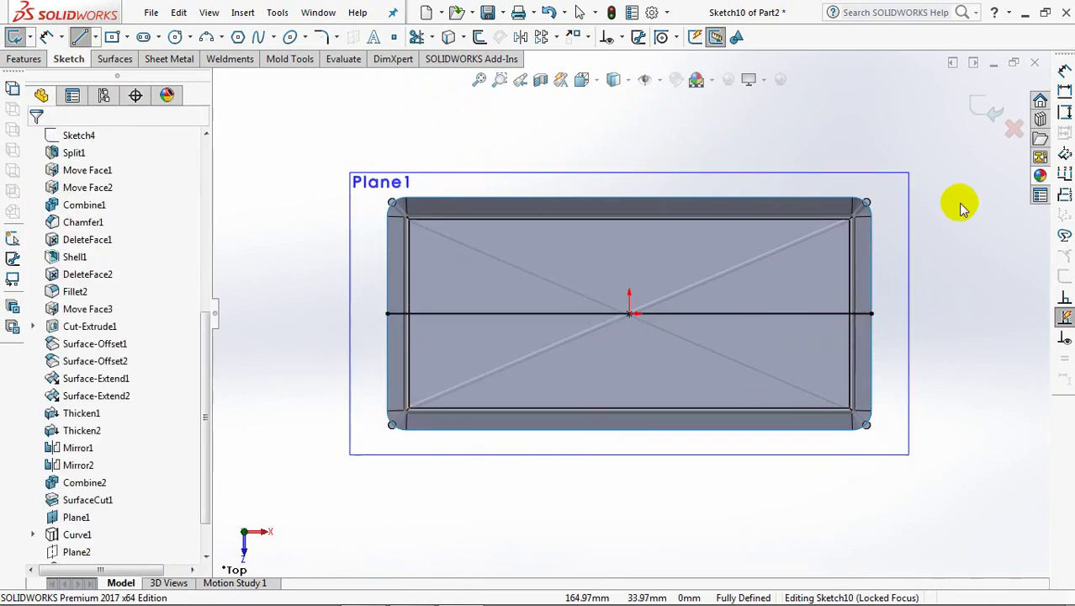
pyautogui.click(932, 92)
# - Start projecting Sketch10 onto the basket's side face with the direction reversed
pyautogui.click(501, 36)
pyautogui.click(540, 74)
pyautogui.moveTo(458, 311)
pyautogui.mouseDown(button='middle')
pyautogui.moveTo(427, 220)
pyautogui.moveTo(412, 327)
pyautogui.mouseUp(button='middle')
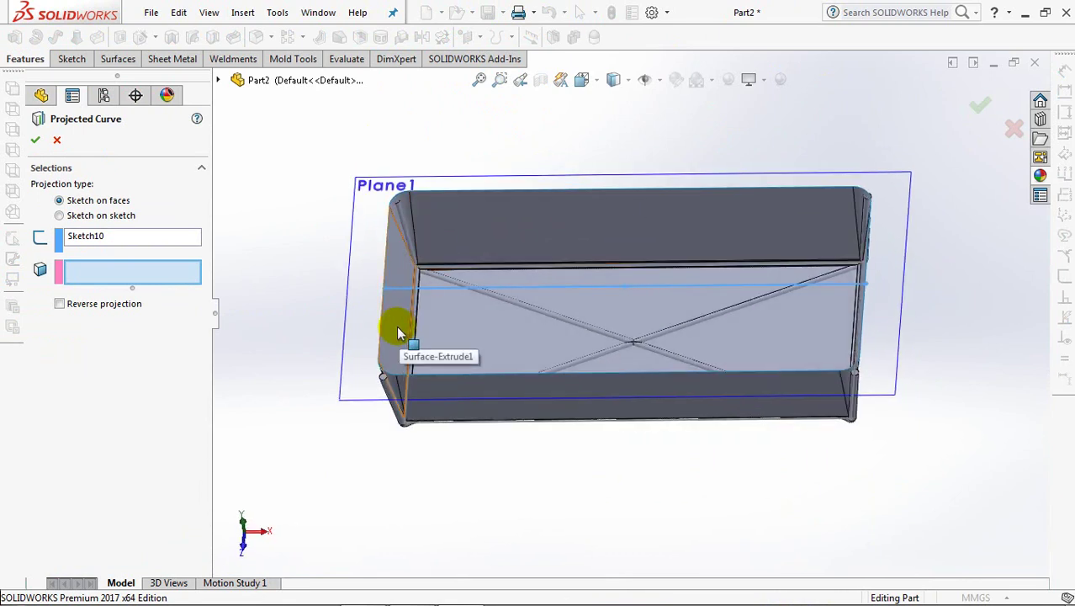
pyautogui.click(387, 318)
pyautogui.click(59, 304)
pyautogui.moveTo(303, 338)
pyautogui.mouseDown(button='middle')
pyautogui.moveTo(353, 143)
pyautogui.moveTo(303, 174)
pyautogui.mouseUp(button='middle')
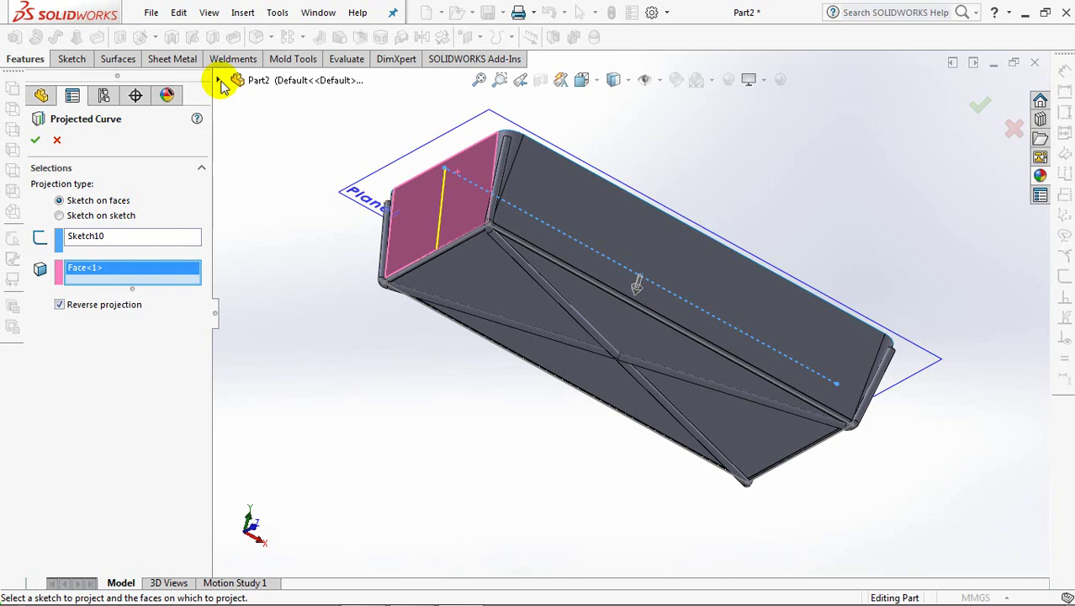
# - Hide the Mirror3 body, add the remaining faces, and accept the projection as Curve2
pyautogui.click(219, 80)
pyautogui.click(249, 167)
pyautogui.rightClick(308, 202)
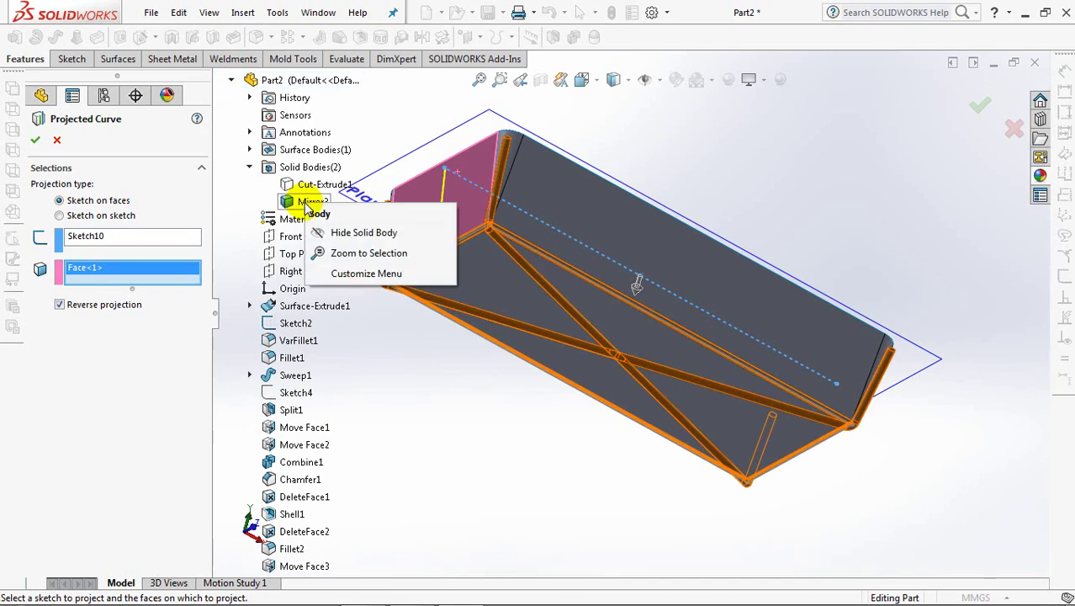
pyautogui.click(337, 234)
pyautogui.click(454, 268)
pyautogui.click(454, 267)
pyautogui.moveTo(454, 268)
pyautogui.mouseDown(button='middle')
pyautogui.moveTo(562, 280)
pyautogui.moveTo(723, 384)
pyautogui.mouseUp(button='middle')
pyautogui.click(763, 392)
pyautogui.press('Return')
pyautogui.moveTo(806, 357)
pyautogui.mouseDown(button='middle')
pyautogui.moveTo(887, 388)
pyautogui.moveTo(883, 429)
pyautogui.moveTo(832, 446)
pyautogui.mouseUp(button='middle')
# - Sketch a vertical midpoint line through the origin on Plane1
pyautogui.click(780, 467)
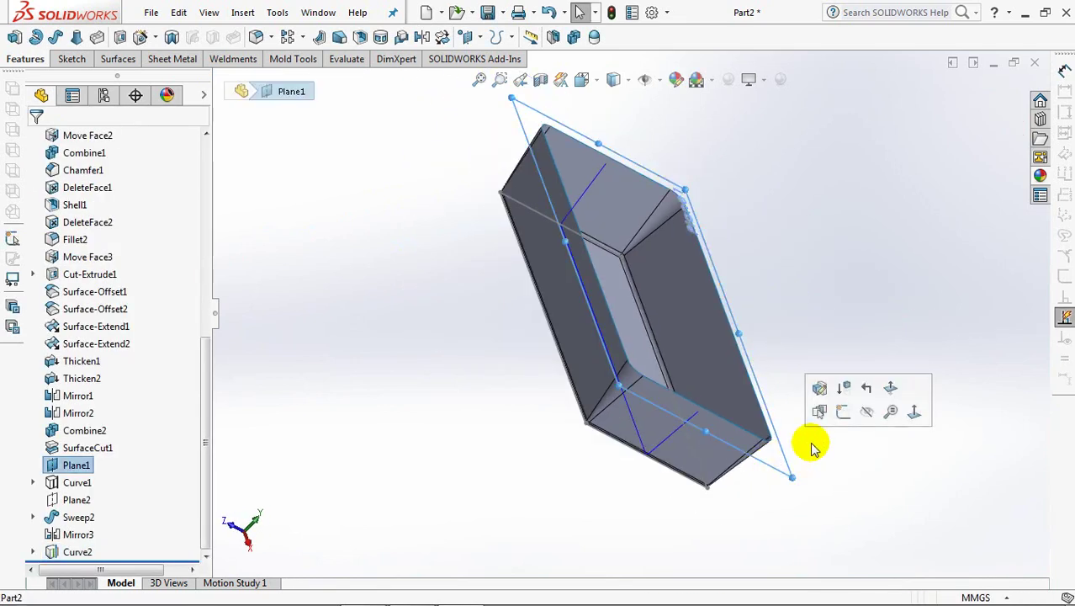
pyautogui.click(824, 381)
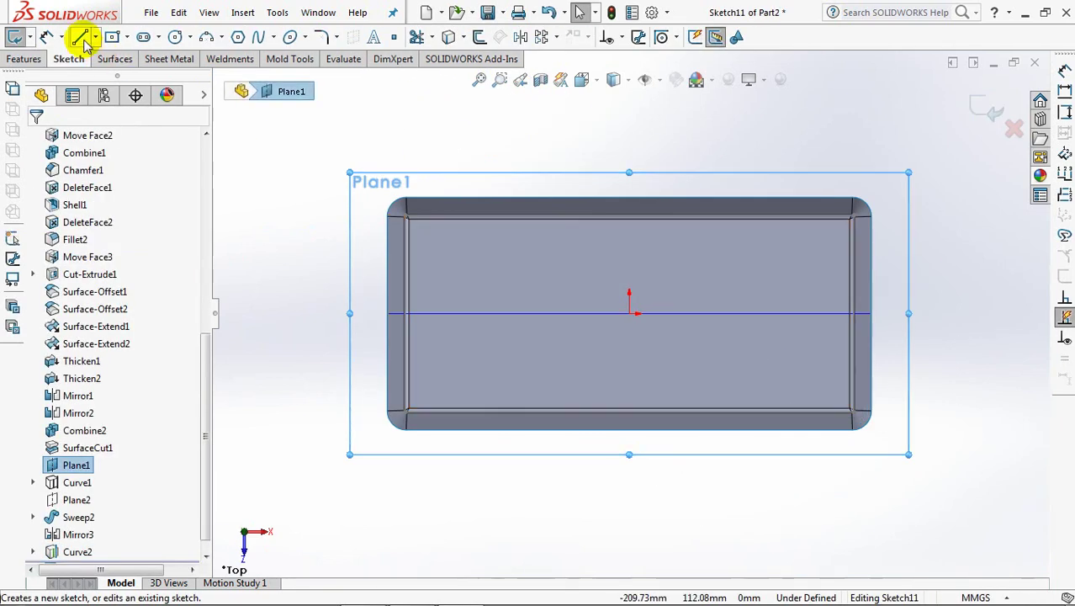
pyautogui.click(80, 37)
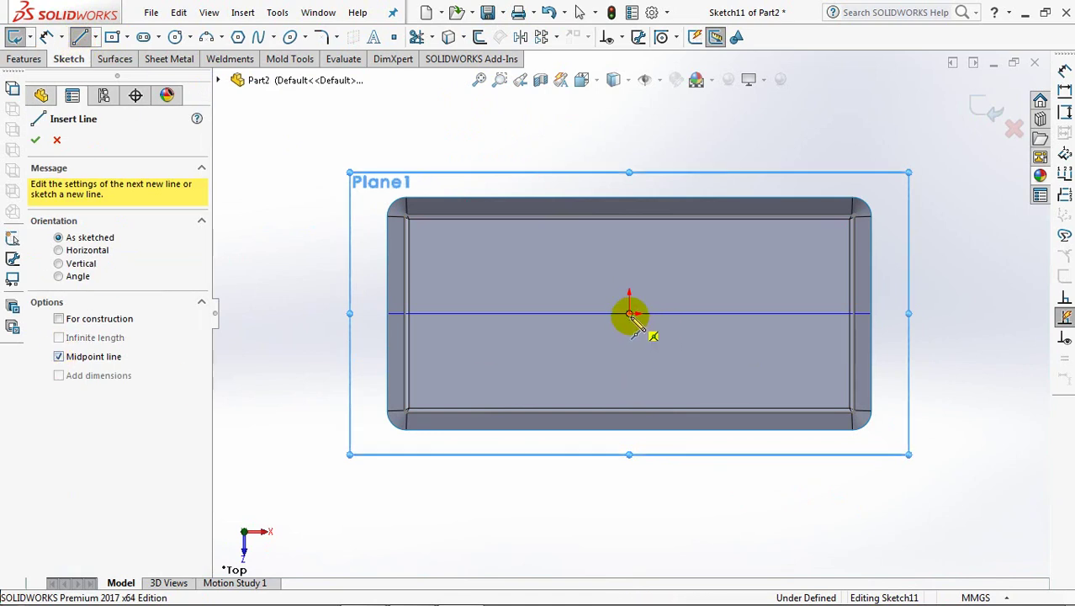
pyautogui.click(629, 315)
pyautogui.rightClick(629, 429)
pyautogui.click(660, 437)
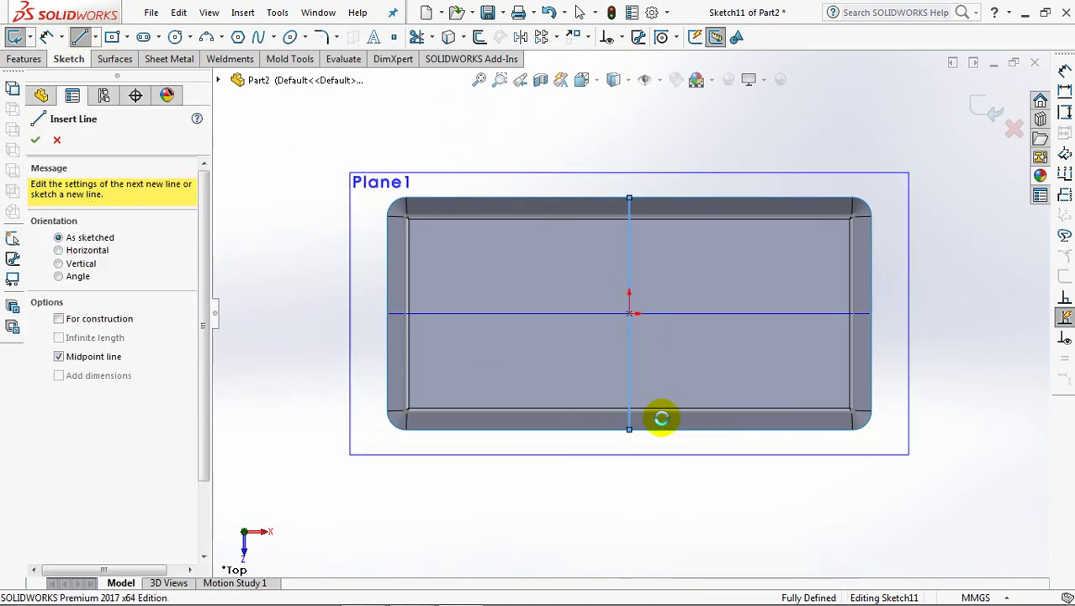
pyautogui.click(982, 104)
# - Project the line onto the top, front and bottom faces with reversed direction as Curve3
pyautogui.click(495, 36)
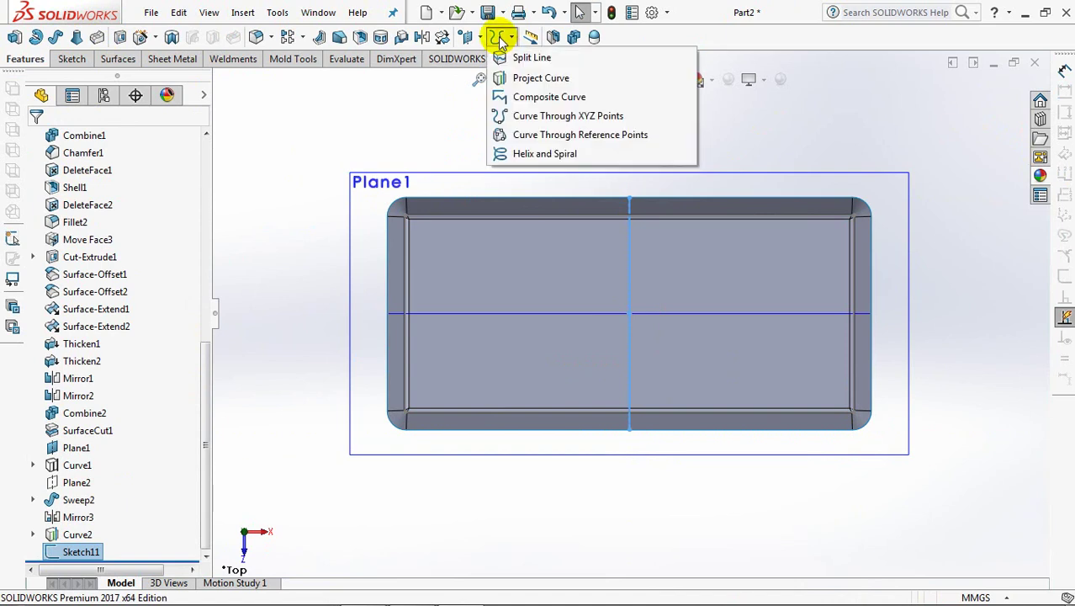
pyautogui.click(540, 57)
pyautogui.click(605, 208)
pyautogui.moveTo(605, 209); pyautogui.dragTo(561, 185, button='middle')
pyautogui.click(60, 305)
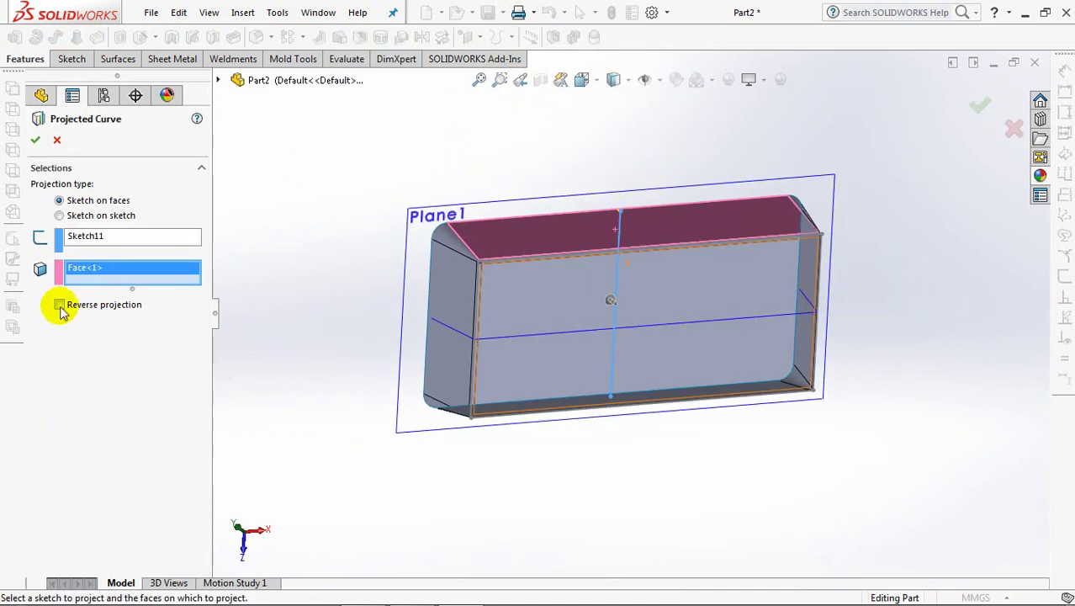
pyautogui.click(688, 256)
pyautogui.click(673, 302)
pyautogui.moveTo(673, 301); pyautogui.dragTo(660, 403, button='middle')
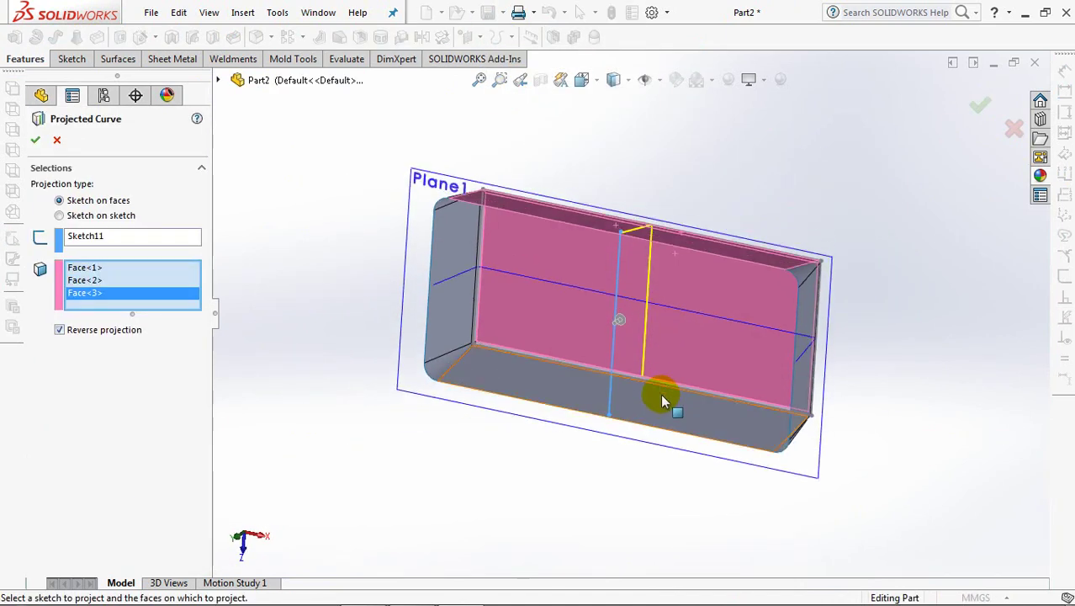
pyautogui.scroll(3, 658, 387)
pyautogui.moveTo(645, 327); pyautogui.dragTo(673, 440, button='middle')
pyautogui.click(661, 445)
pyautogui.click(648, 464)
pyautogui.press('Return')
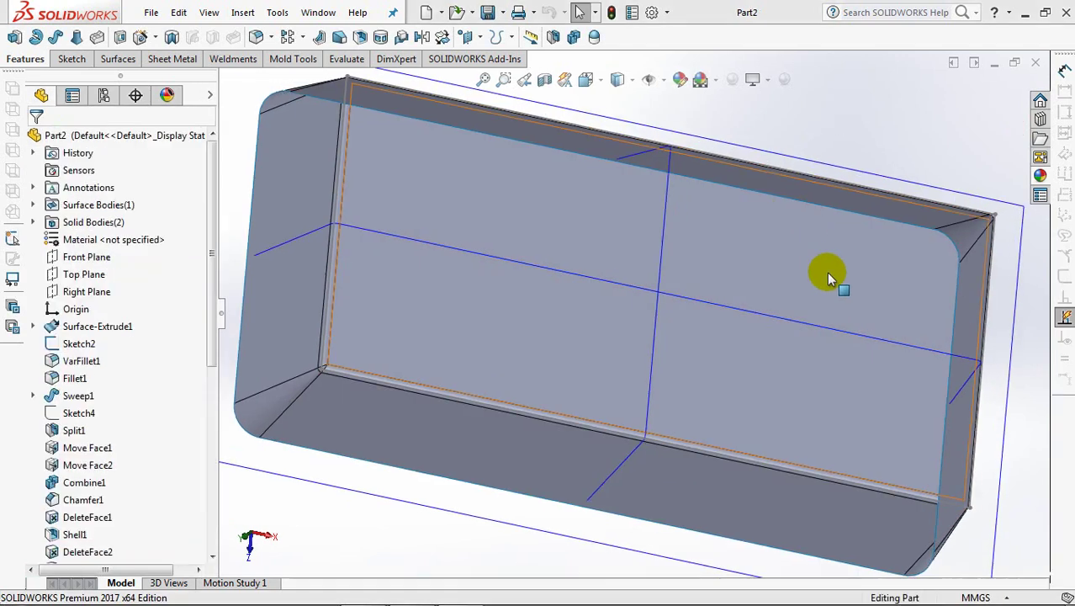
pyautogui.click(84, 257)
# - On Front Plane, zoom to the rim edge and draw a short vertical centerline down from it
pyautogui.click(89, 241)
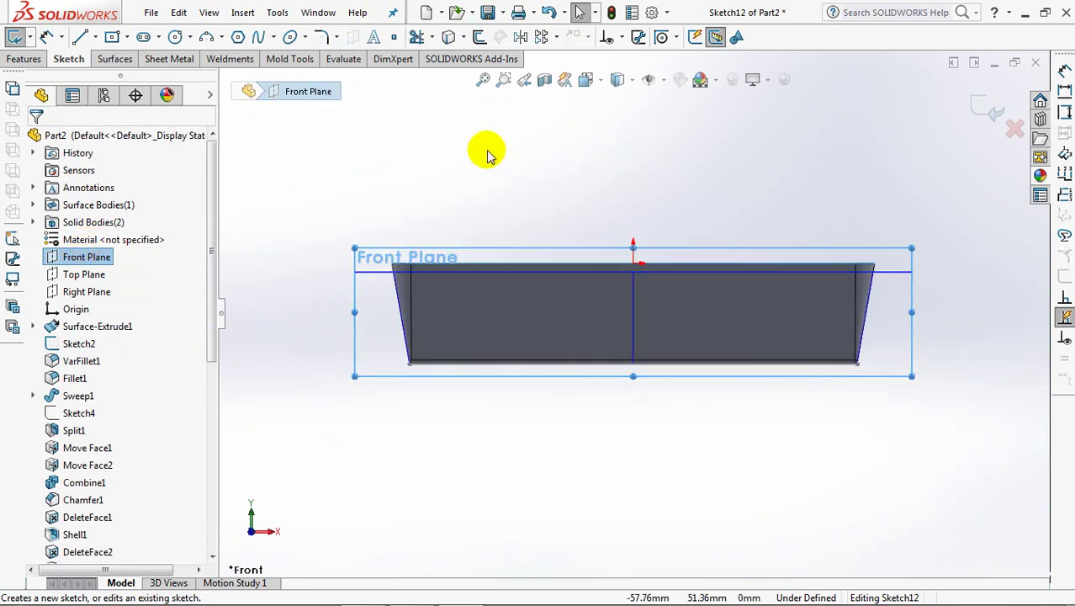
pyautogui.click(503, 79)
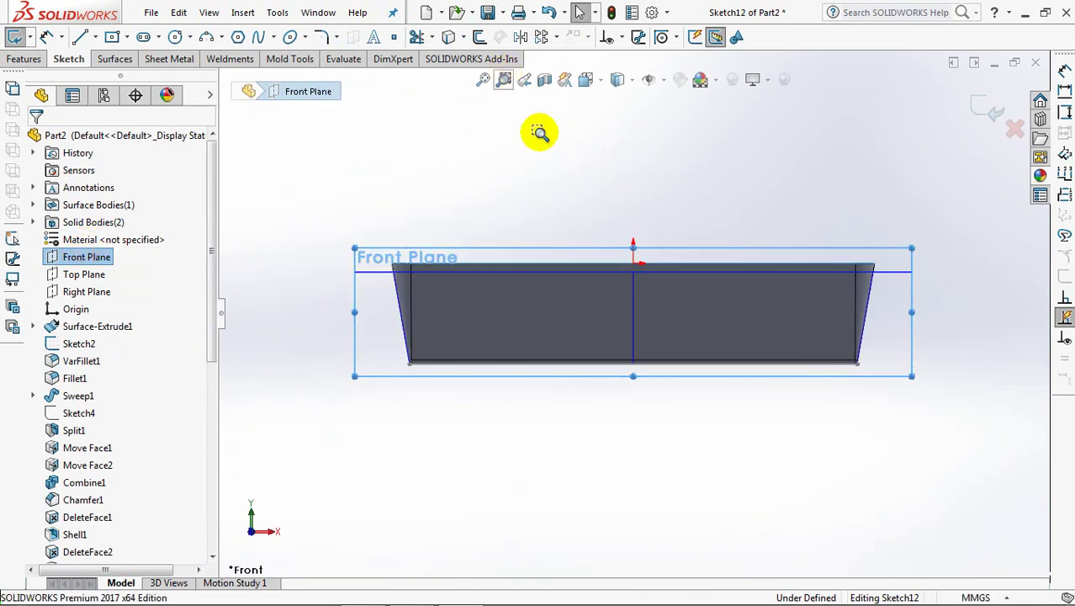
pyautogui.moveTo(657, 387); pyautogui.dragTo(658, 389)
pyautogui.rightClick(648, 312)
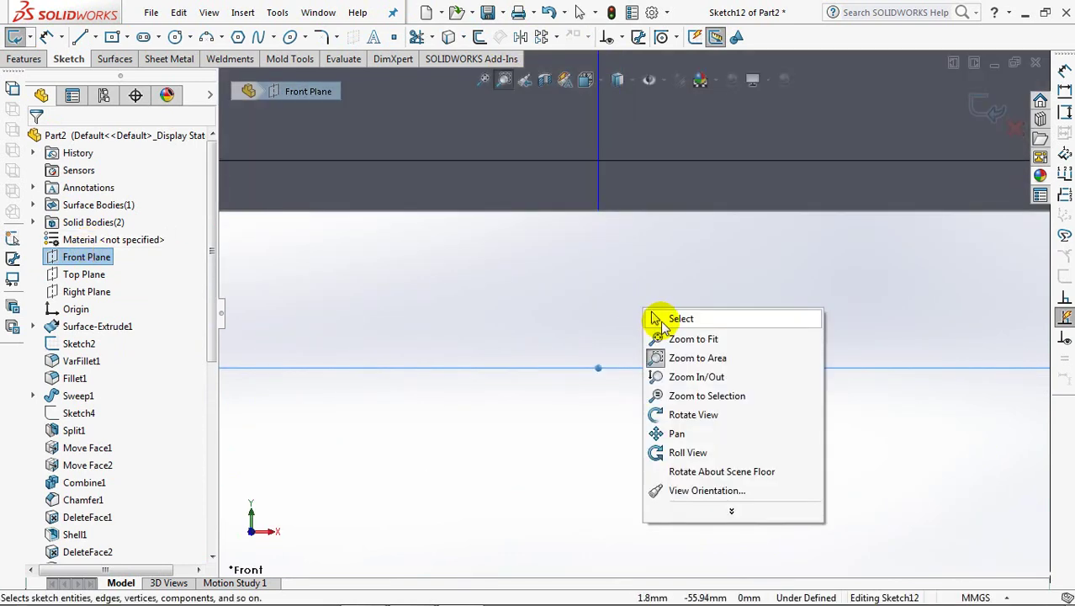
pyautogui.click(672, 317)
pyautogui.click(94, 36)
pyautogui.click(114, 74)
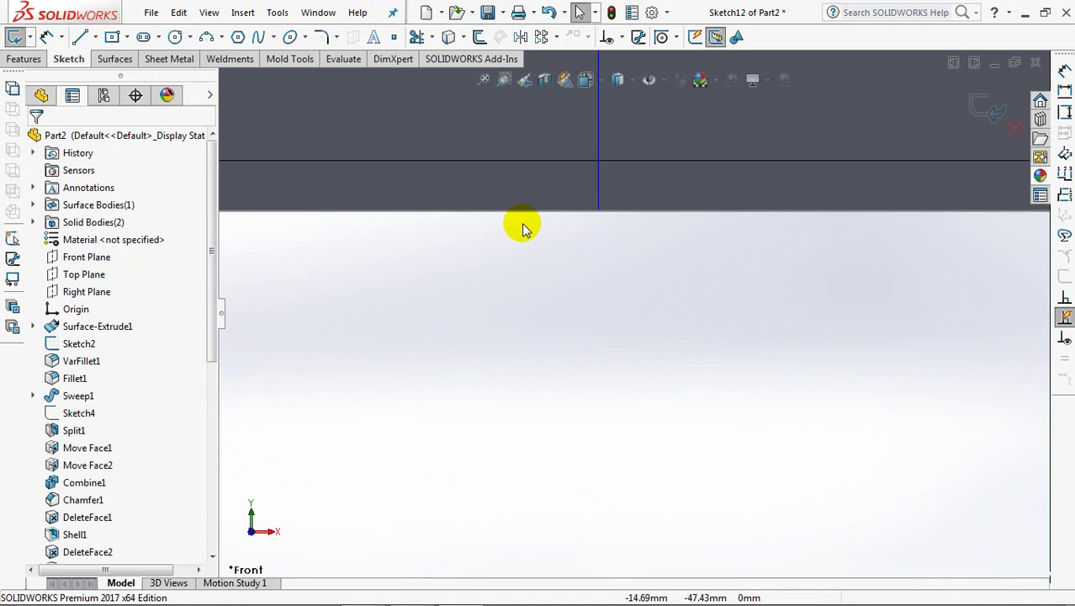
pyautogui.click(598, 212)
pyautogui.click(599, 240)
pyautogui.press('Escape')
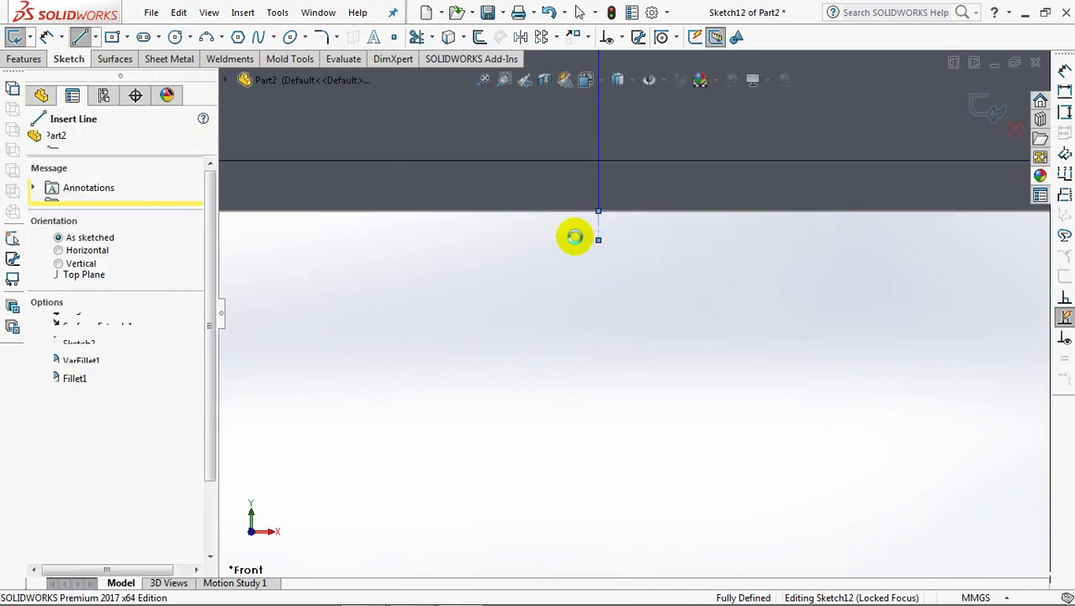
pyautogui.press('Escape')
# - Draw a circle at the centerline's end and dimension it to Ø4
pyautogui.click(174, 37)
pyautogui.click(598, 240)
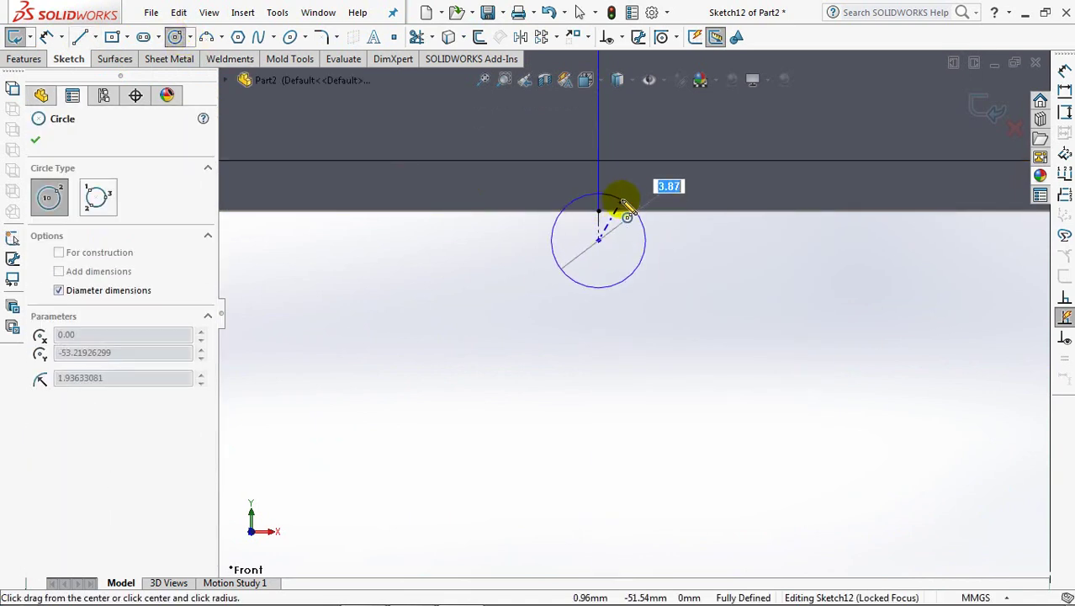
pyautogui.click(625, 202)
pyautogui.click(36, 139)
pyautogui.click(47, 36)
pyautogui.click(565, 272)
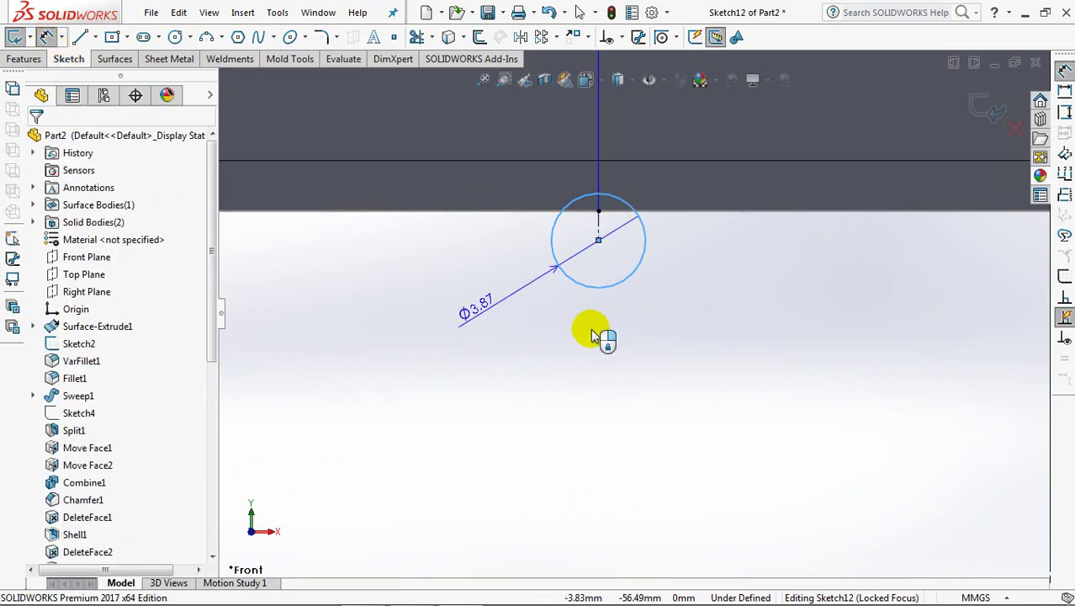
pyautogui.click(611, 337)
pyautogui.write('4')
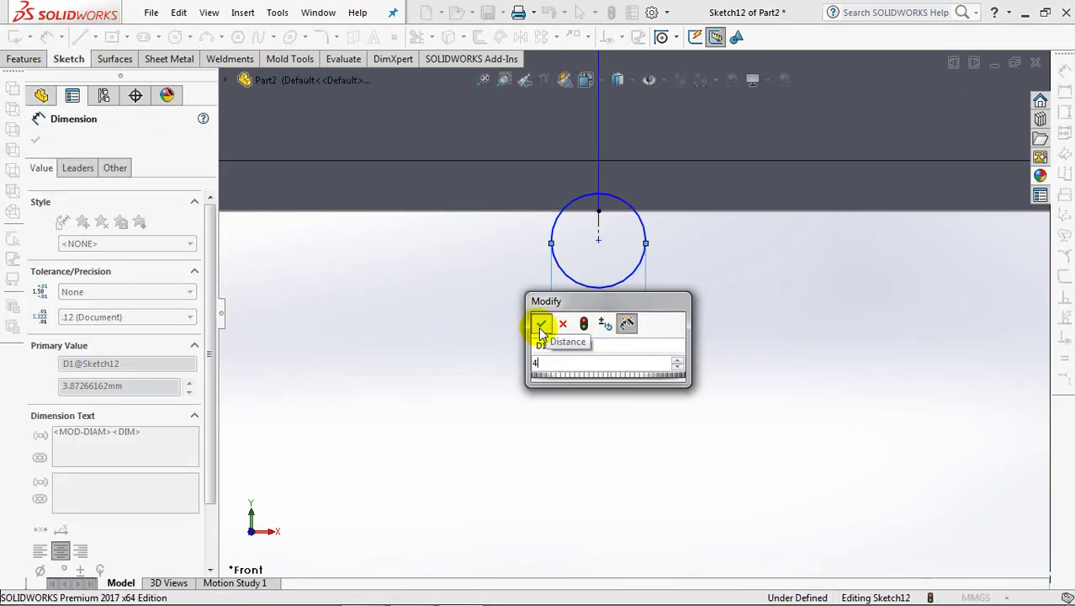
pyautogui.click(542, 321)
# - Position the circle's nearest edge 0.70 from the centerline's top point and exit Sketch12
pyautogui.click(607, 222)
pyautogui.click(598, 210)
pyautogui.click(501, 242)
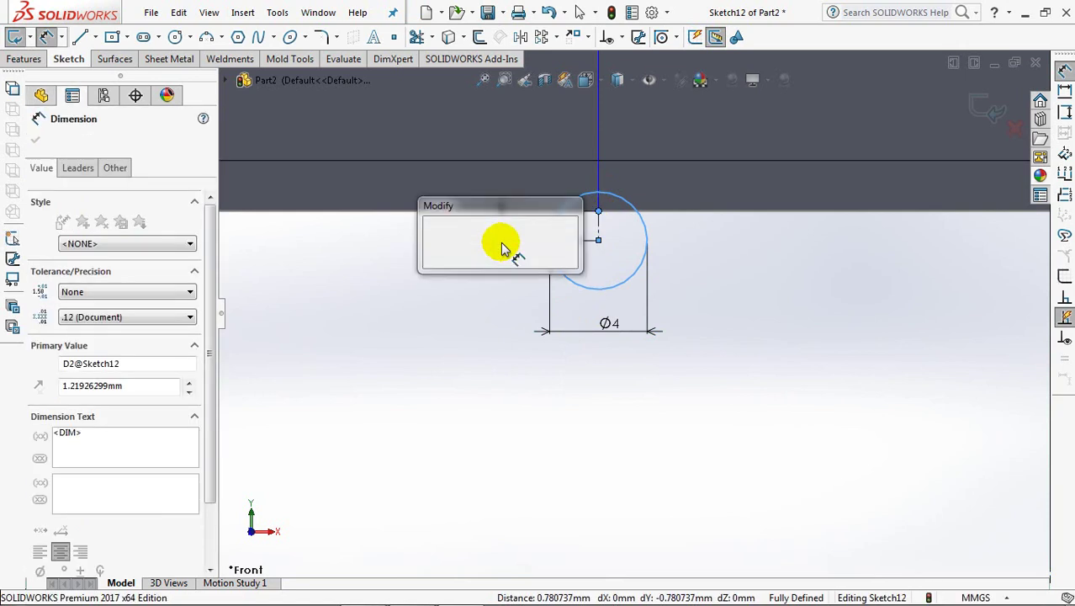
pyautogui.click(437, 243)
pyautogui.click(77, 168)
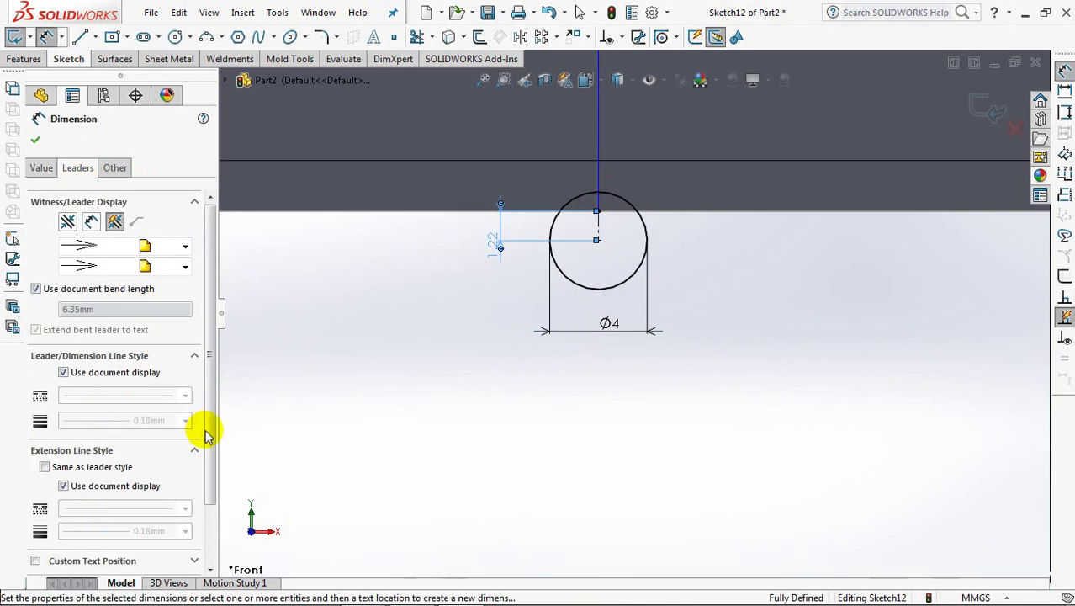
pyautogui.scroll(-5, 204, 428)
pyautogui.click(116, 543)
pyautogui.moveTo(690, 183); pyautogui.dragTo(481, 254)
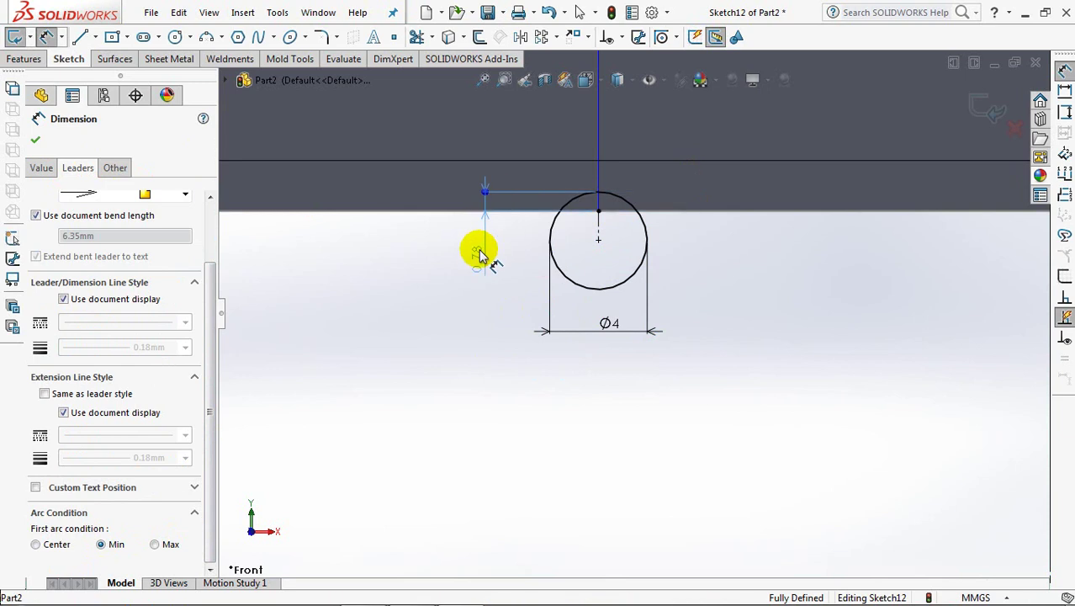
pyautogui.doubleClick(476, 252)
pyautogui.write('0.7')
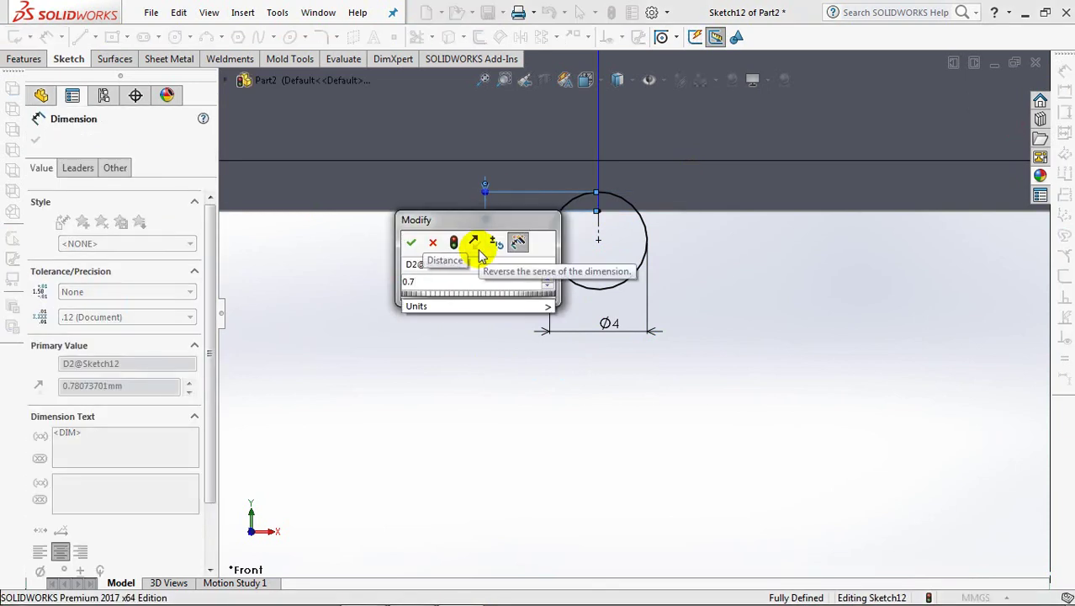
pyautogui.click(413, 246)
pyautogui.click(456, 385)
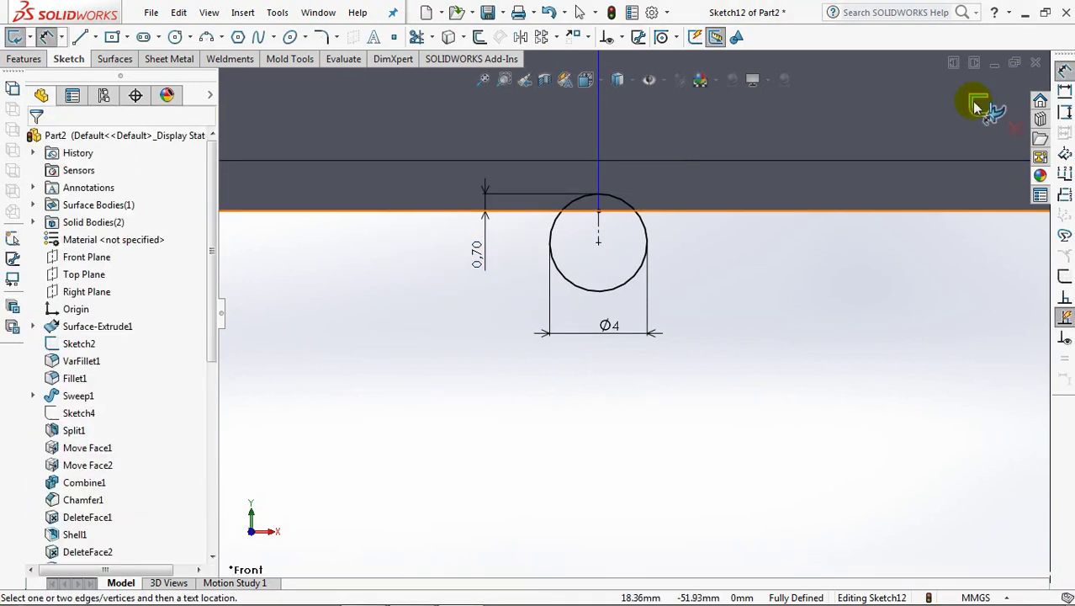
pyautogui.click(980, 105)
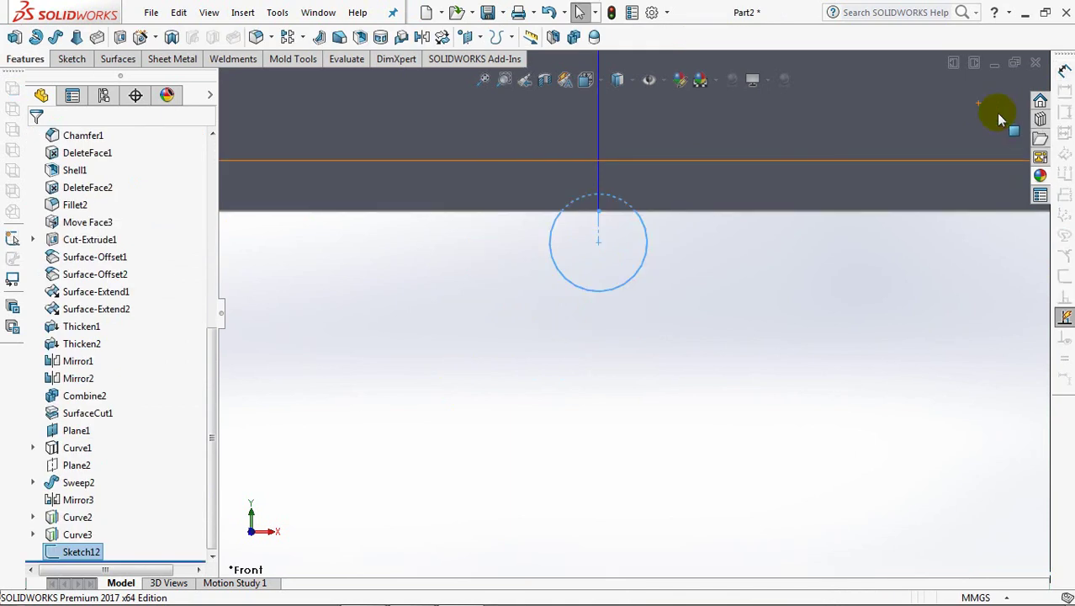
# - Show the Mirror3 body again from the Solid Bodies list
pyautogui.scroll(5, 749, 471)
pyautogui.moveTo(763, 365)
pyautogui.mouseDown(button='middle')
pyautogui.moveTo(711, 465)
pyautogui.moveTo(593, 405)
pyautogui.moveTo(576, 374)
pyautogui.mouseUp(button='middle')
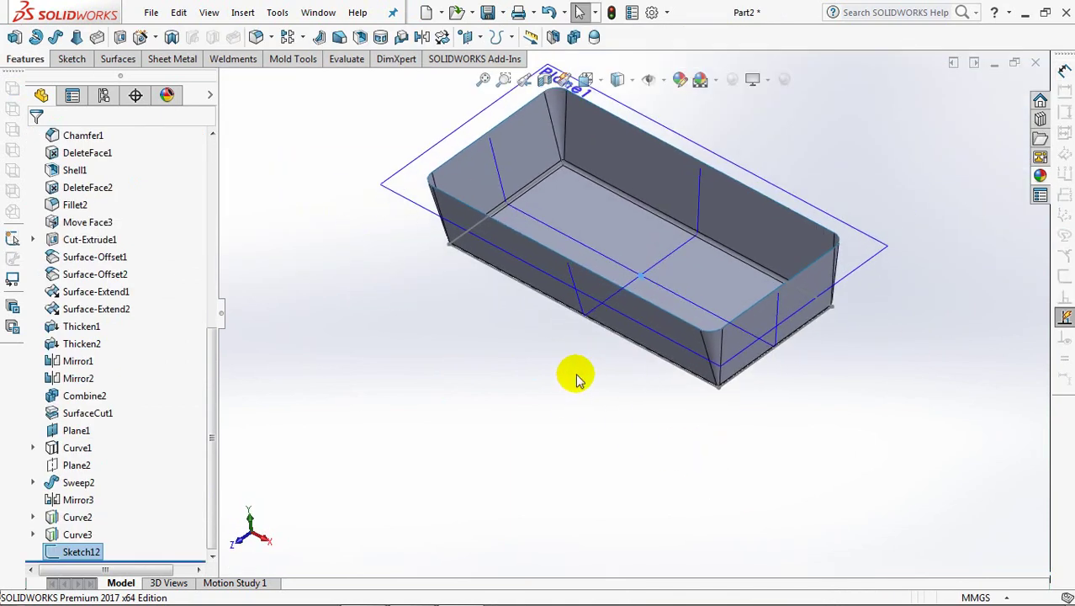
pyautogui.scroll(-3, 580, 374)
pyautogui.scroll(2, 555, 429)
pyautogui.moveTo(212, 395)
pyautogui.mouseDown()
pyautogui.moveTo(215, 367)
pyautogui.moveTo(172, 210)
pyautogui.mouseUp()
pyautogui.click(33, 205)
pyautogui.click(84, 239)
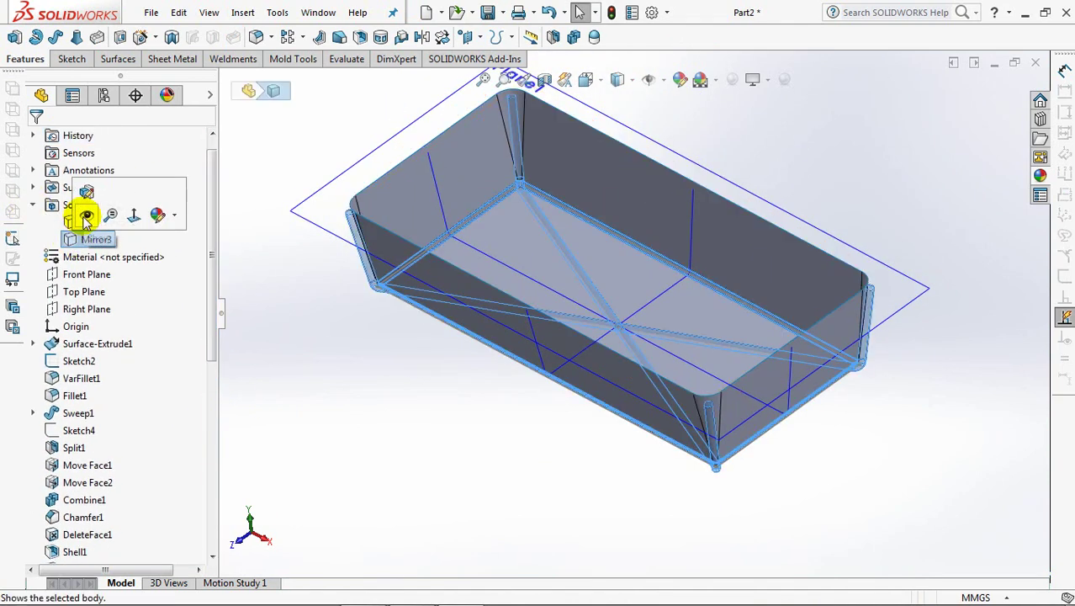
pyautogui.click(343, 393)
pyautogui.moveTo(211, 343); pyautogui.dragTo(217, 530)
# - Sweep Sketch12 bidirectionally along Curve3 to create Sweep3
pyautogui.click(81, 551)
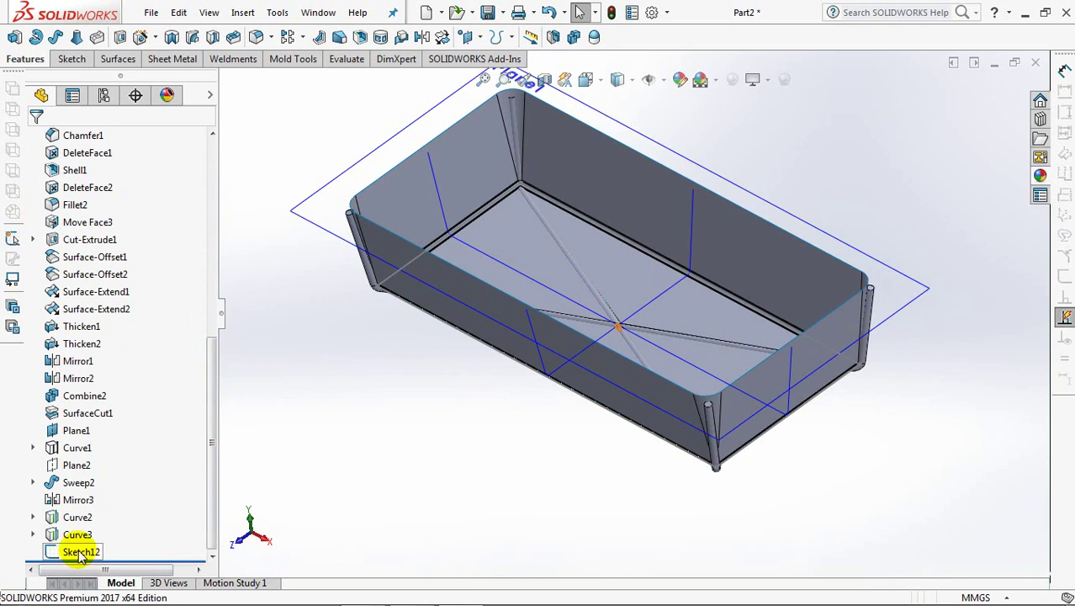
pyautogui.click(54, 38)
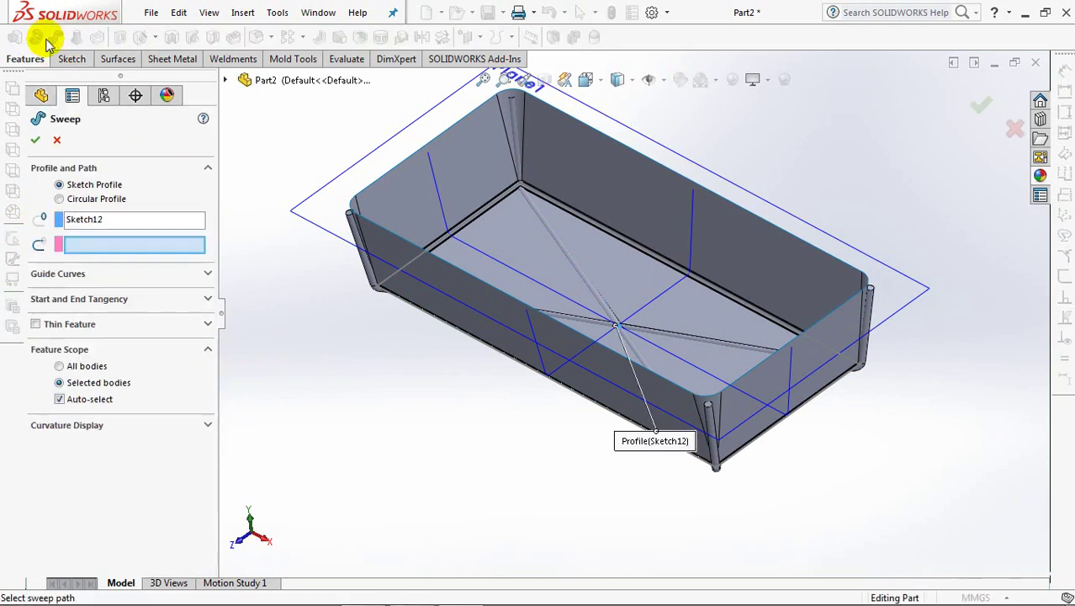
pyautogui.click(693, 250)
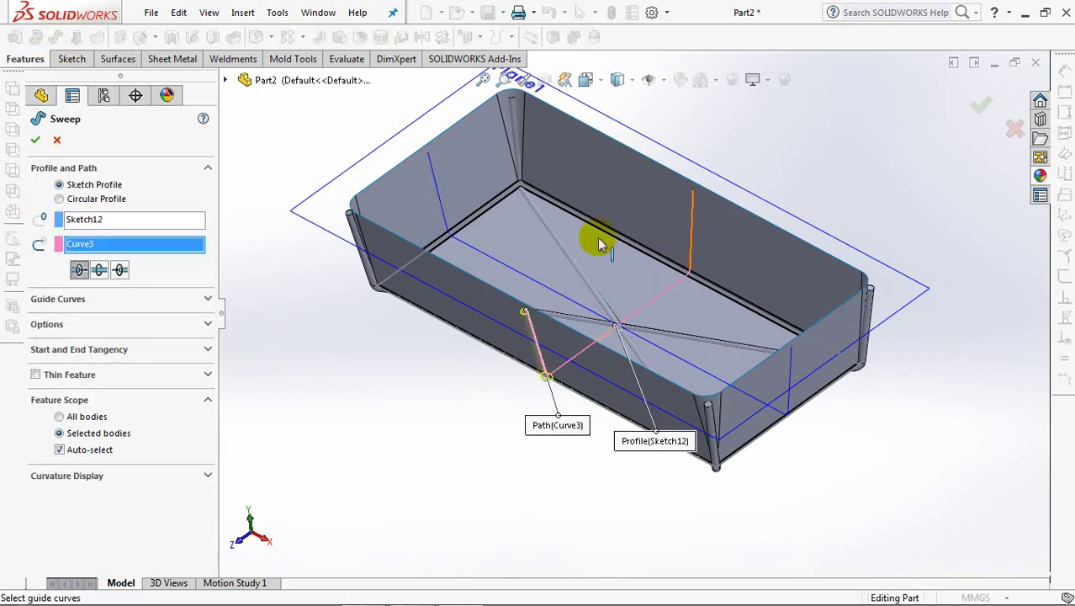
pyautogui.click(99, 269)
pyautogui.click(99, 299)
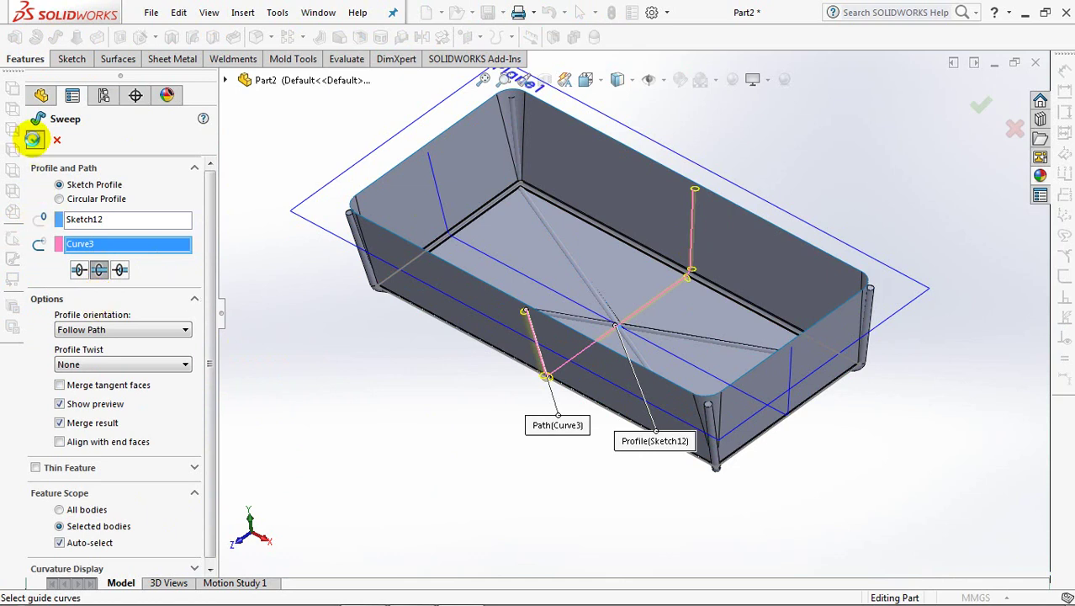
pyautogui.click(33, 140)
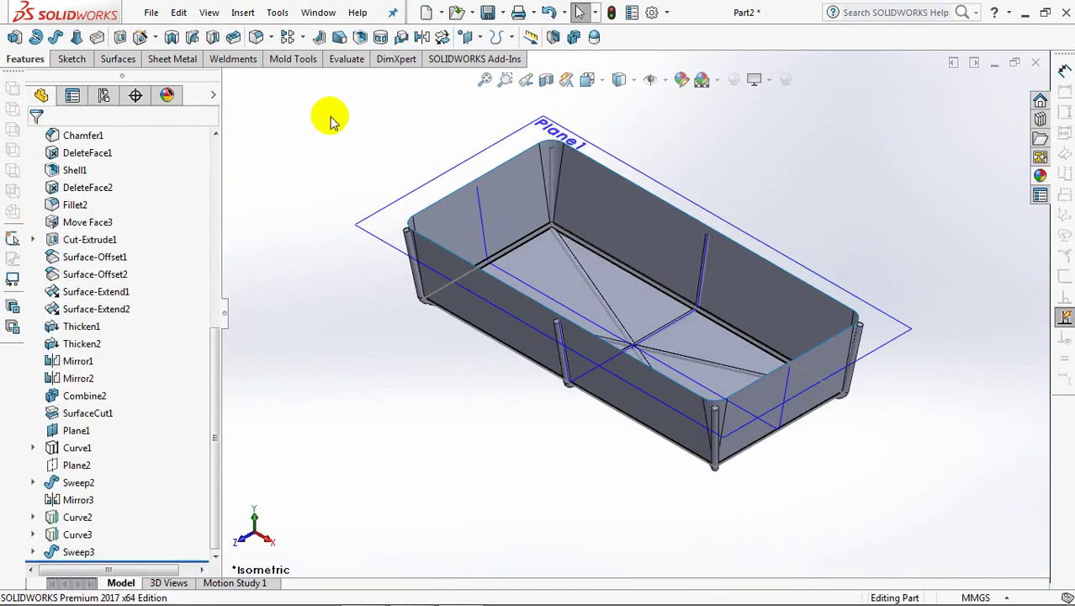
# - Pattern Sweep3's rod 11 times at equal spacing along Line14@Sketch2 with a curve-driven pattern
pyautogui.click(304, 37)
pyautogui.click(366, 111)
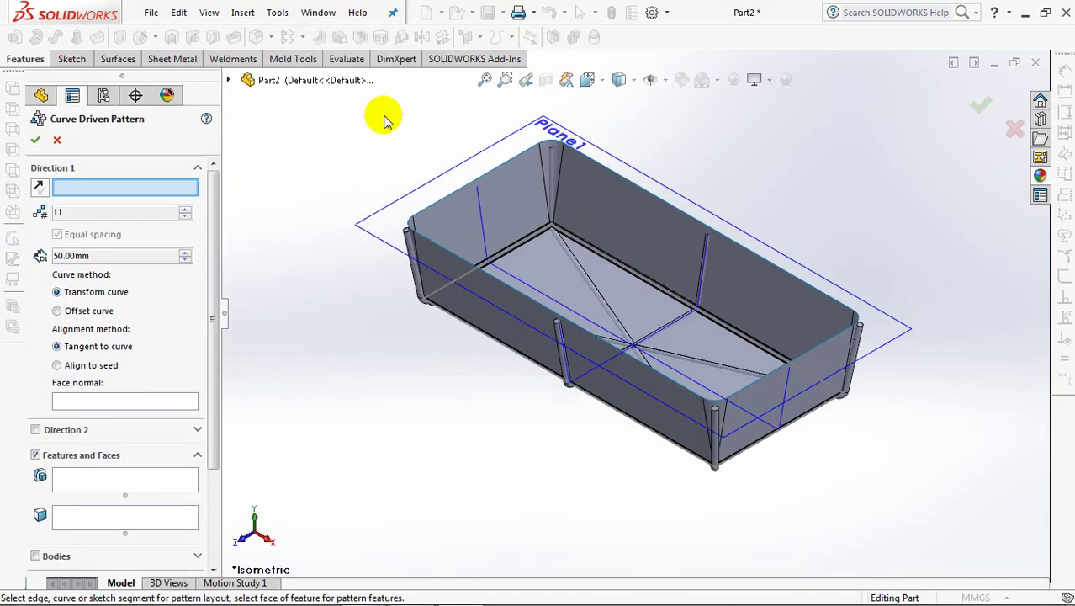
pyautogui.click(595, 408)
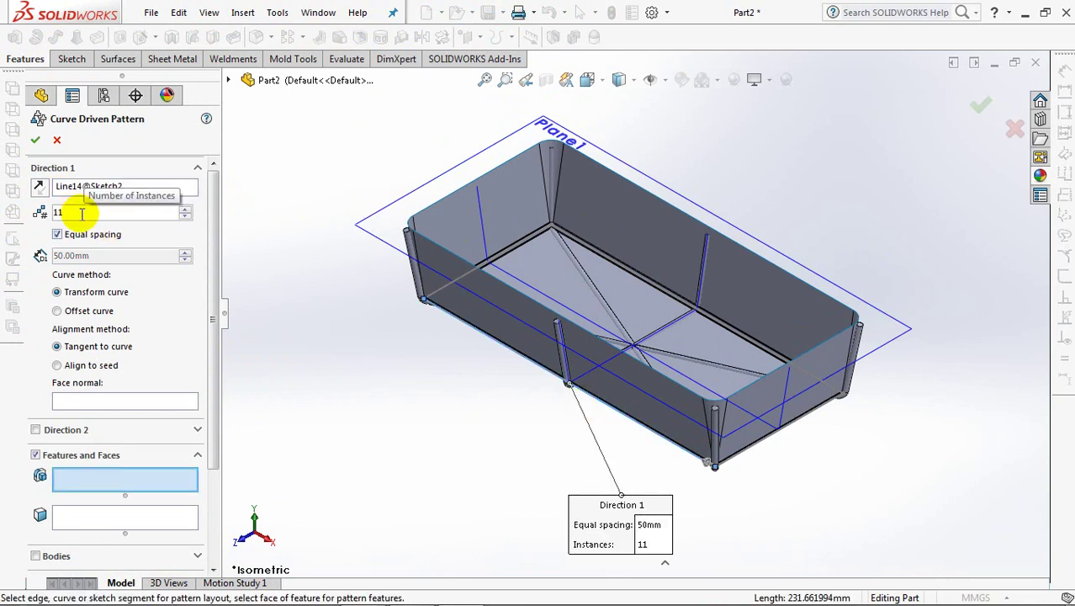
pyautogui.click(565, 371)
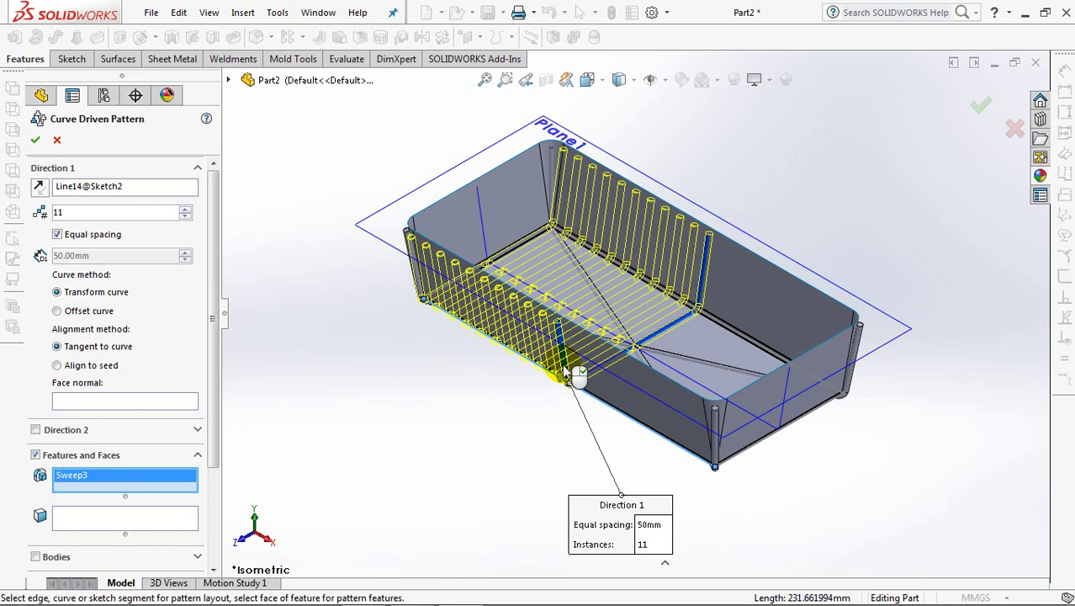
pyautogui.click(33, 140)
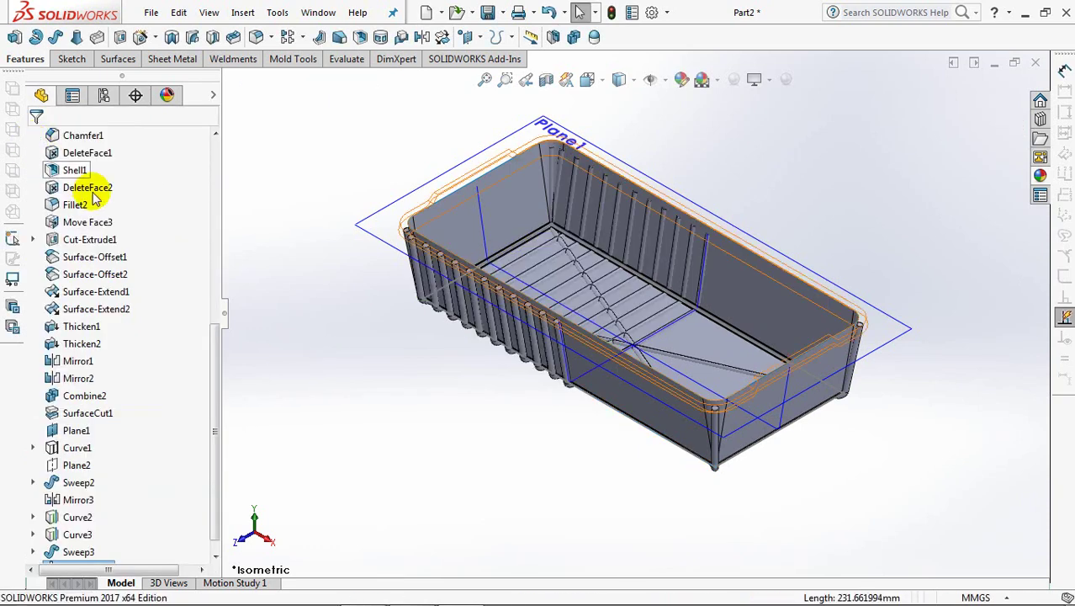
pyautogui.moveTo(215, 324); pyautogui.dragTo(215, 315)
pyautogui.scroll(7, 155, 240)
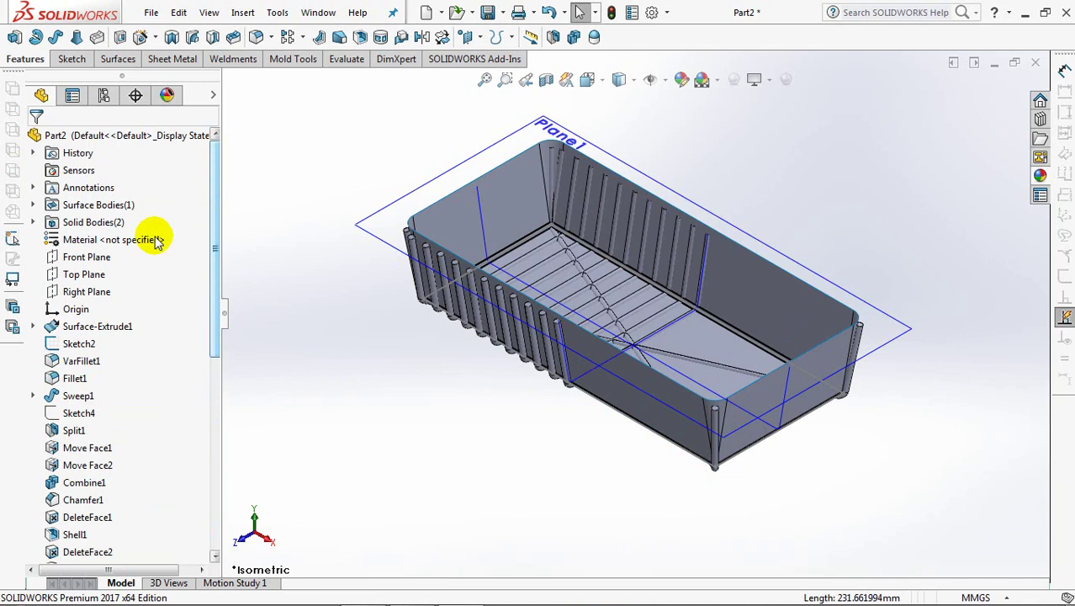
# - Mirror CrvPattern1 about the Right Plane
pyautogui.click(84, 291)
pyautogui.click(423, 39)
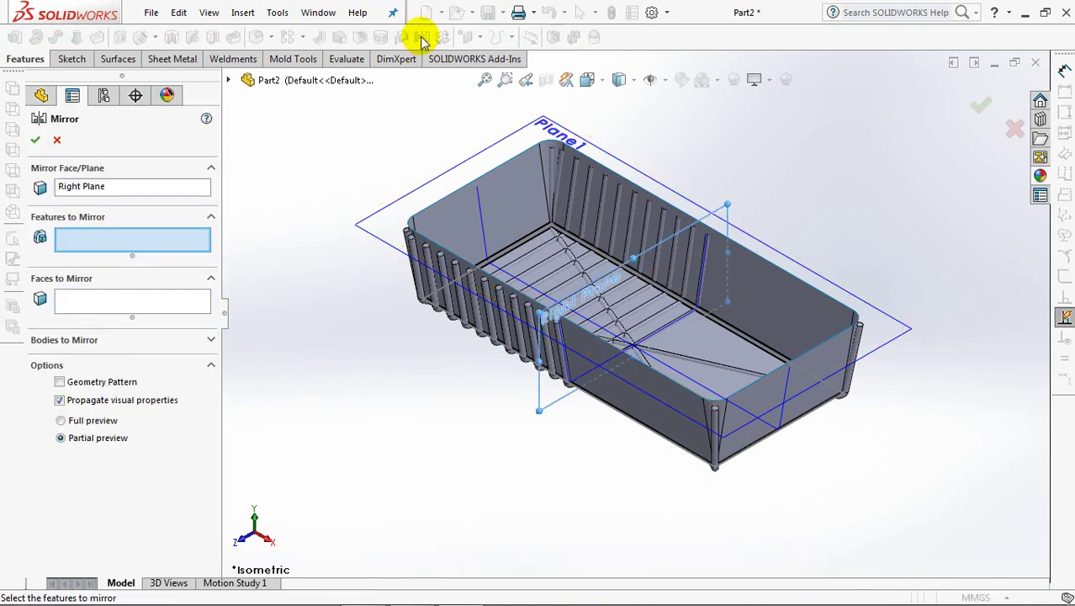
pyautogui.click(418, 284)
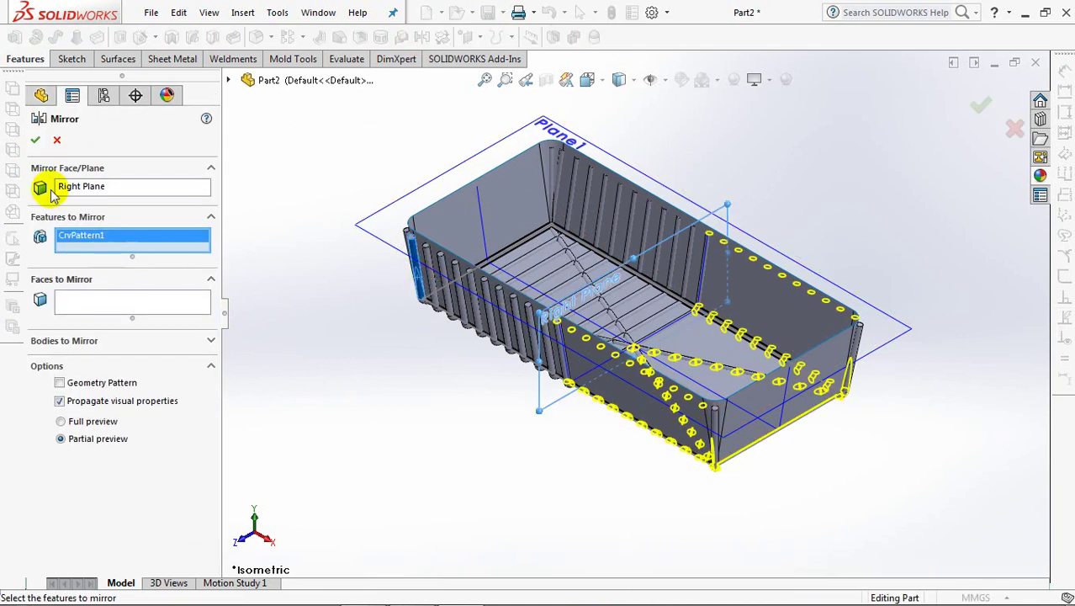
pyautogui.click(34, 142)
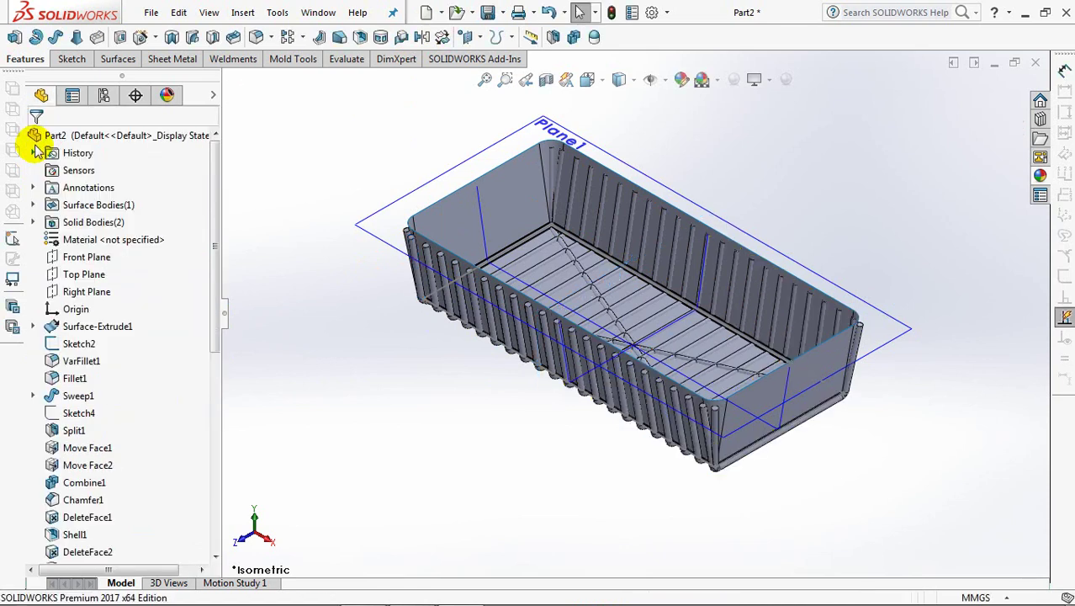
# - Copy Sweep3's profile sketch Sketch12 and paste it onto the Right Plane
pyautogui.moveTo(214, 303); pyautogui.dragTo(217, 526)
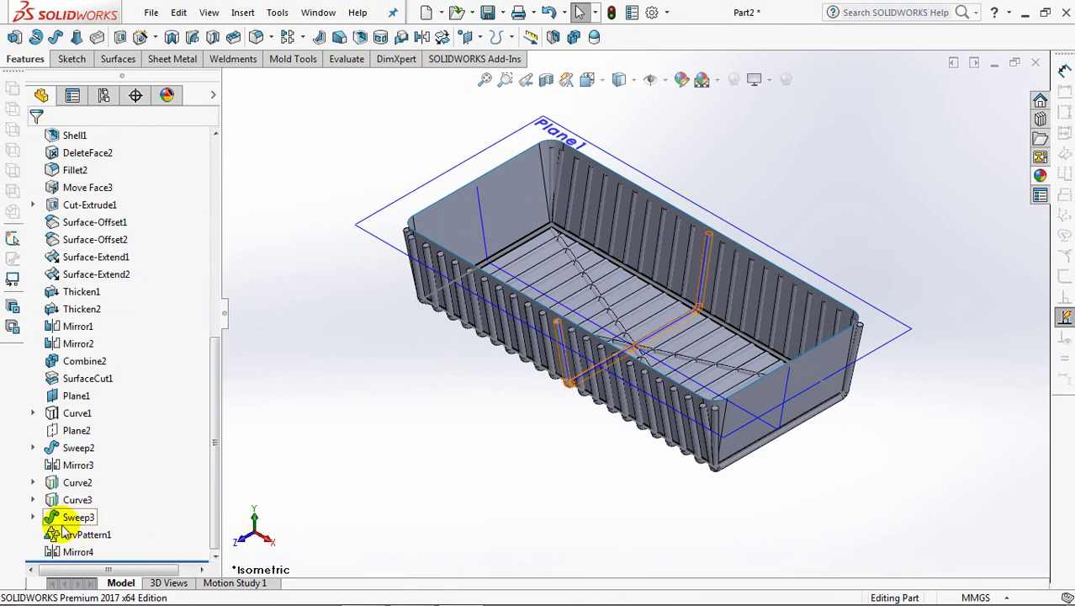
pyautogui.click(32, 518)
pyautogui.click(81, 538)
pyautogui.click(179, 12)
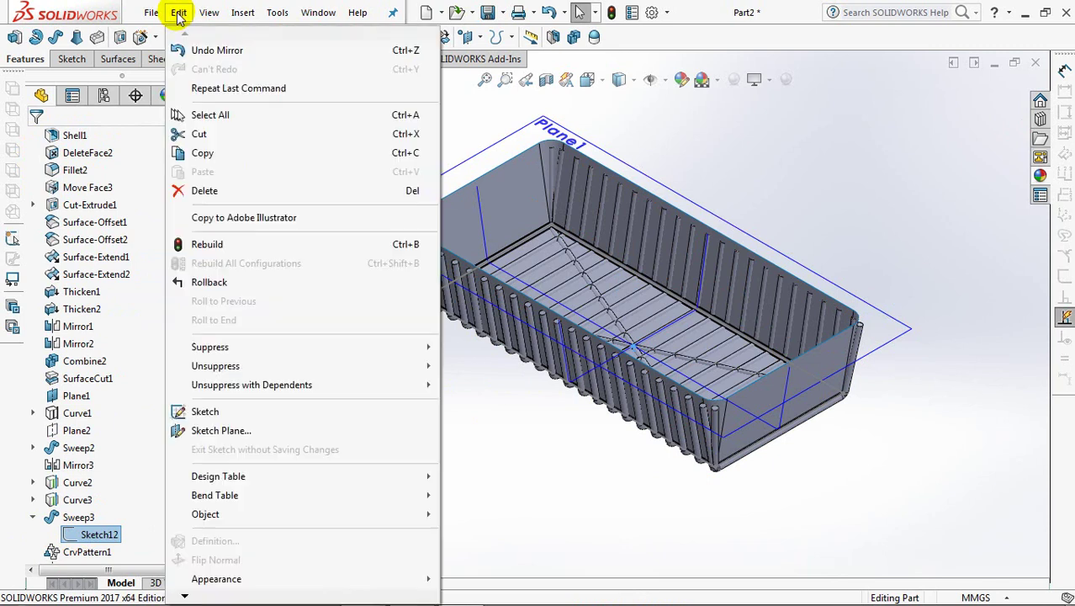
pyautogui.click(209, 151)
pyautogui.moveTo(214, 383); pyautogui.dragTo(215, 183)
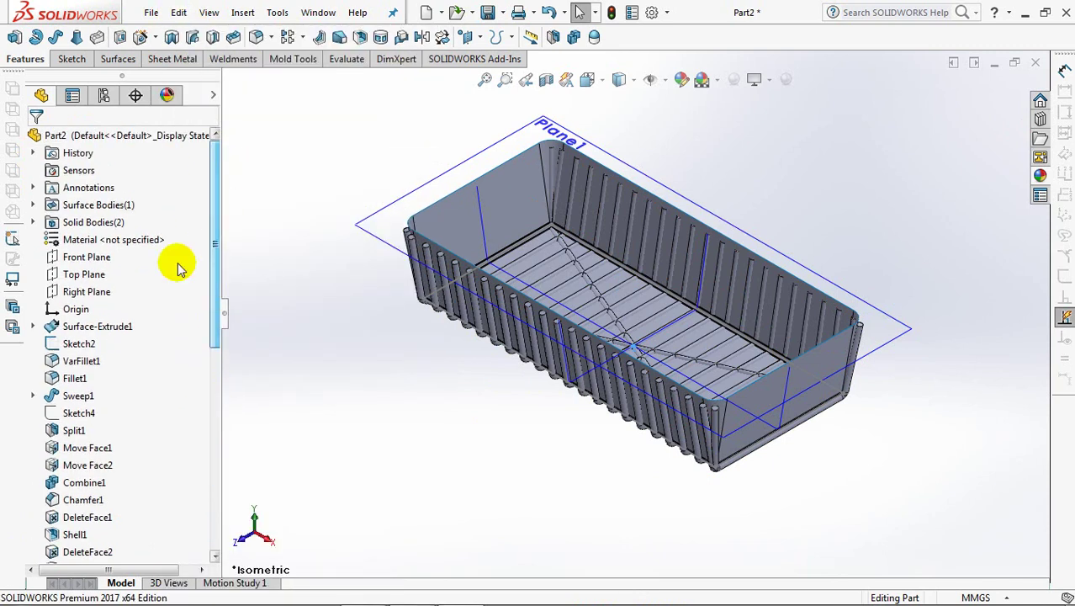
pyautogui.click(84, 291)
pyautogui.click(179, 12)
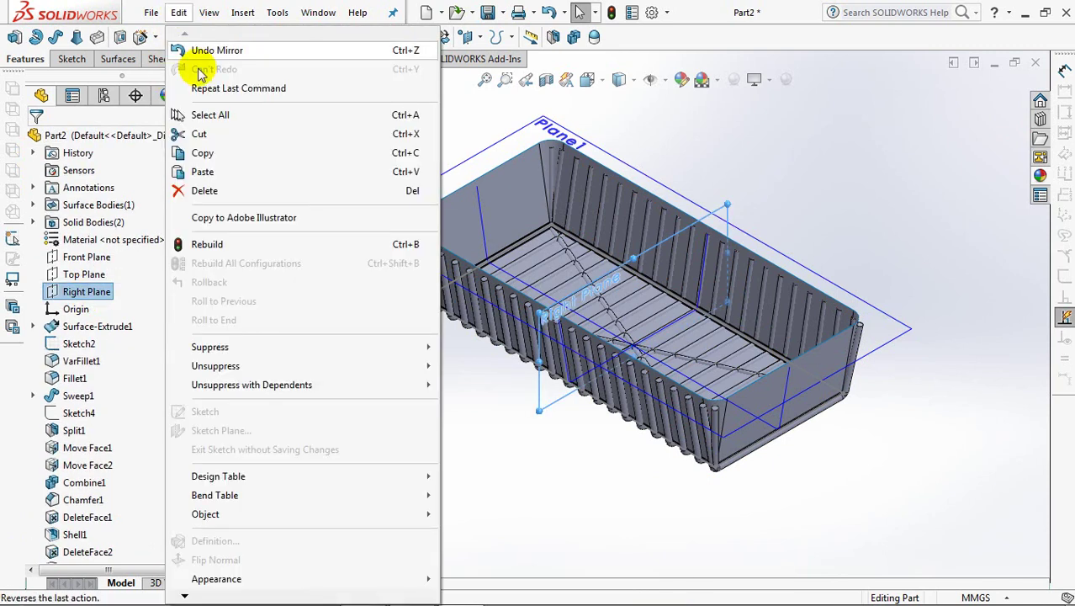
pyautogui.click(239, 172)
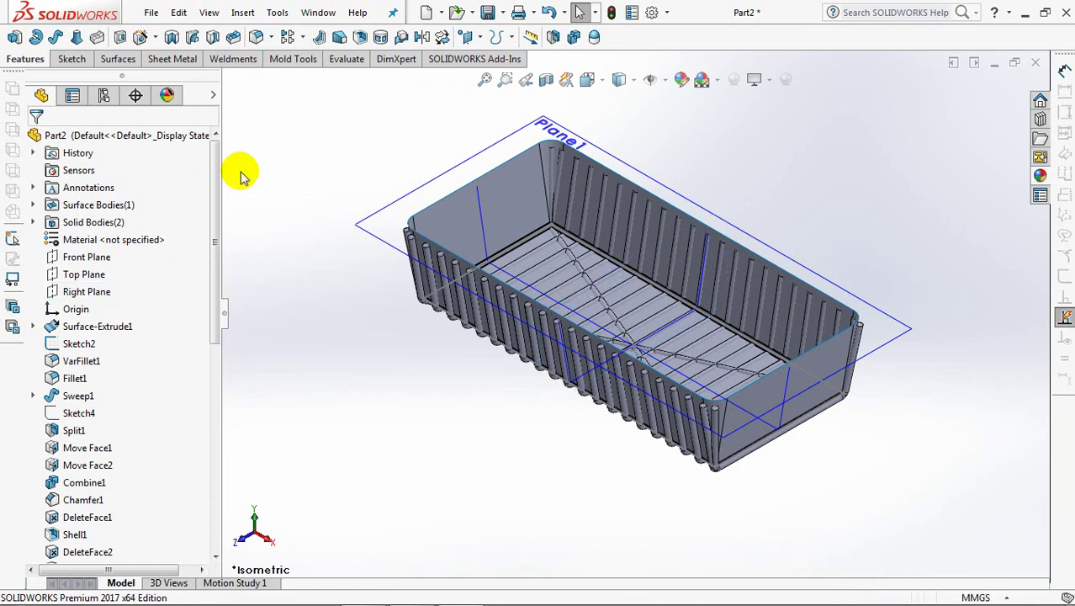
# - Sweep Sketch13 bidirectionally along Curve2 to create the Sweep4 rod
pyautogui.scroll(-3, 624, 364)
pyautogui.scroll(-4, 619, 283)
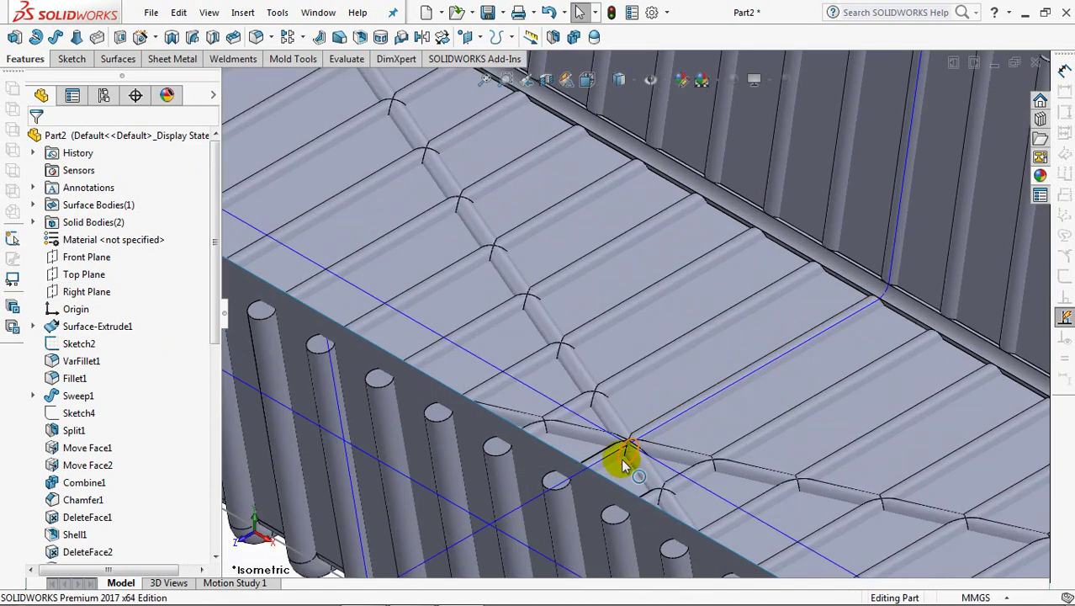
pyautogui.scroll(5, 623, 454)
pyautogui.moveTo(211, 337); pyautogui.dragTo(207, 541)
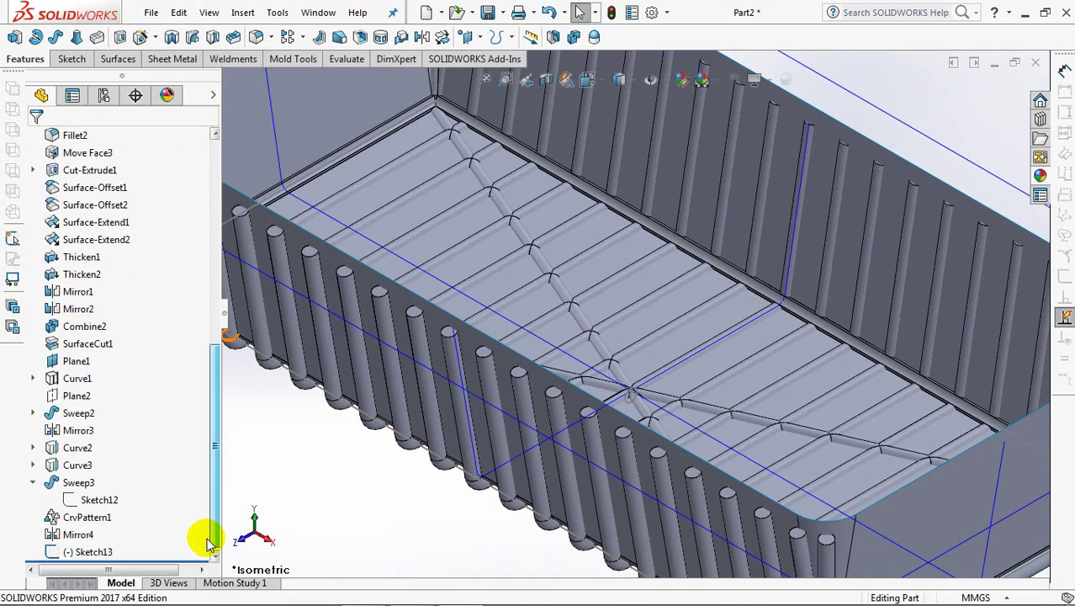
pyautogui.scroll(2, 521, 367)
pyautogui.click(87, 551)
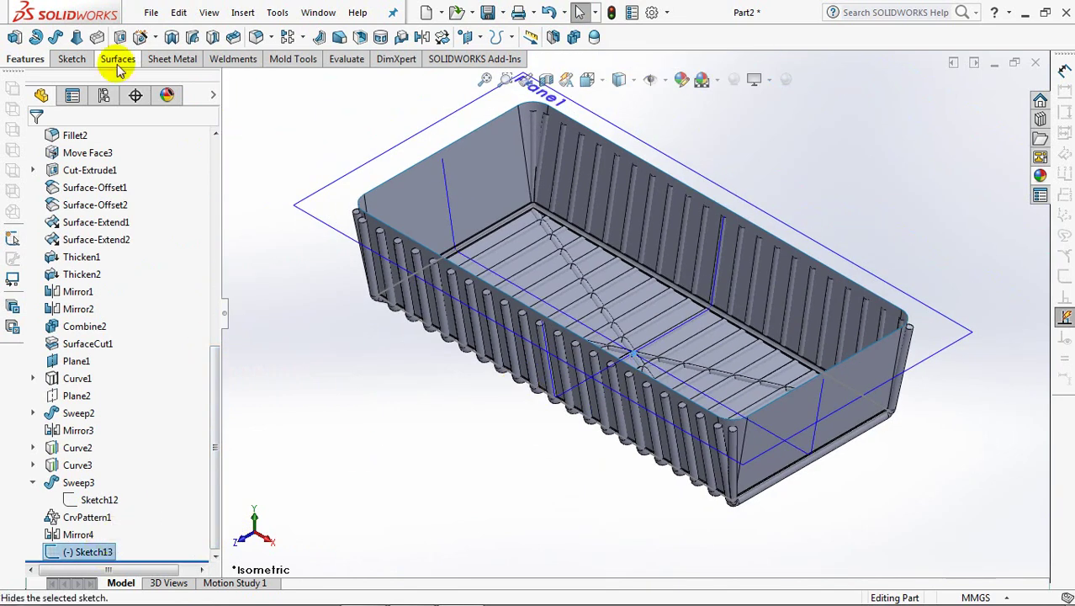
pyautogui.click(54, 37)
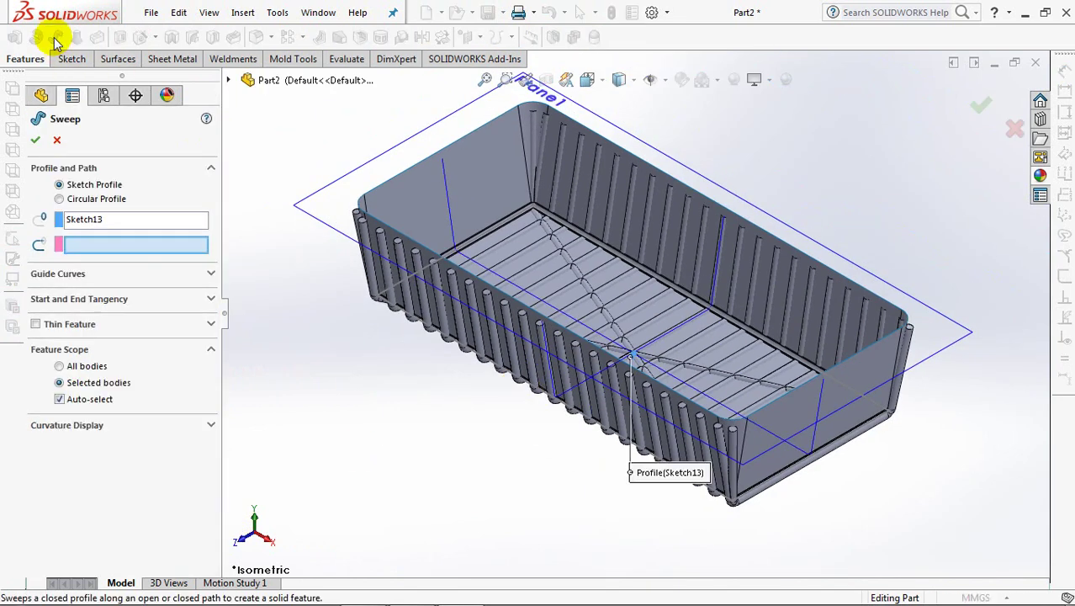
pyautogui.click(446, 200)
pyautogui.click(100, 271)
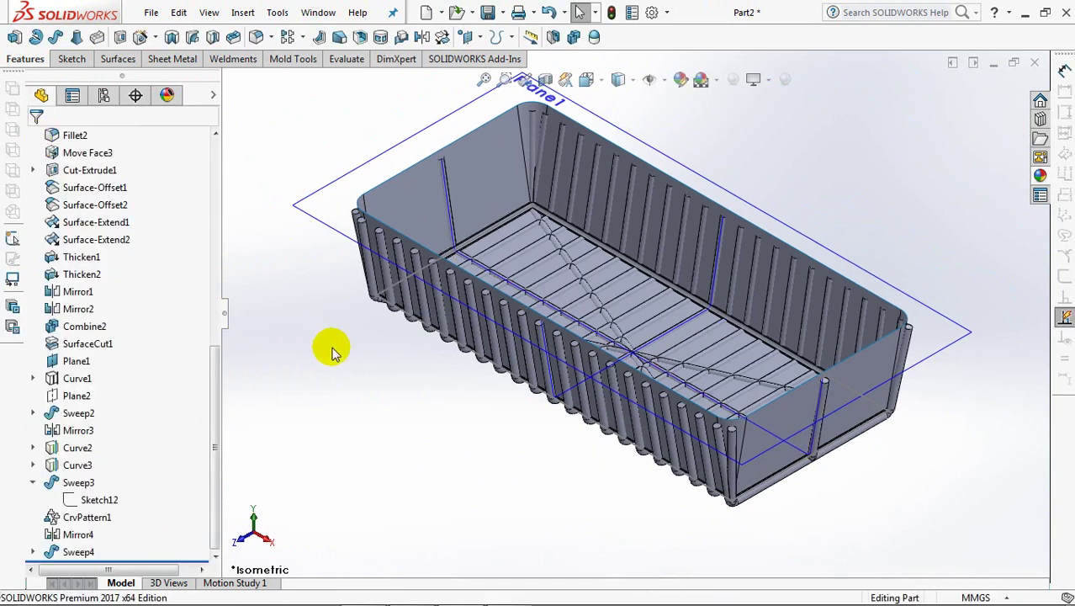
pyautogui.click(300, 38)
# - Start a curve-driven pattern of Sweep4 with 8 instances along Line15@Sketch2
pyautogui.click(363, 114)
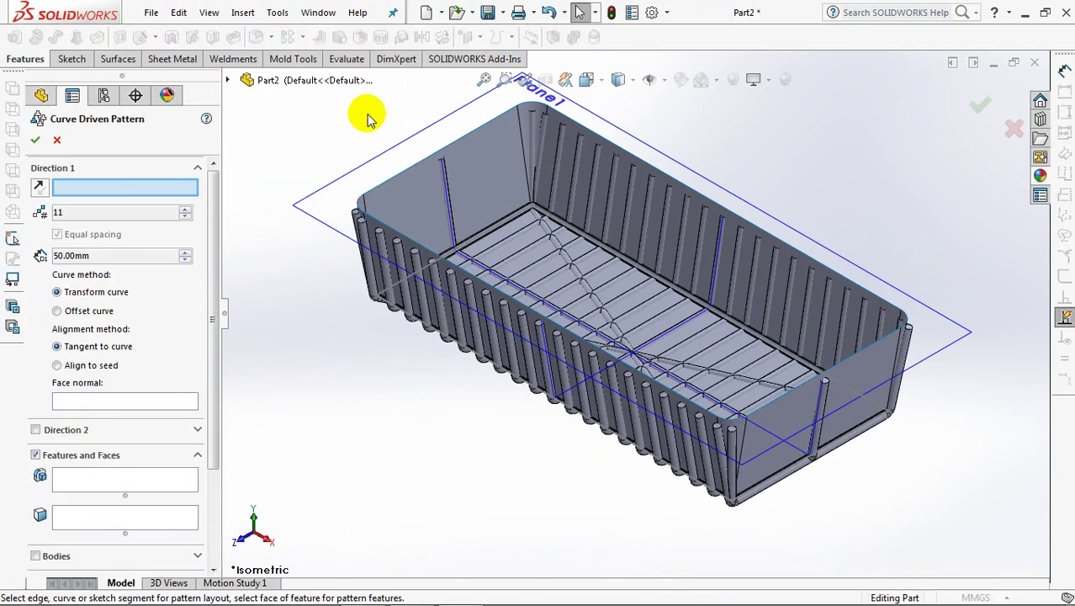
pyautogui.click(394, 290)
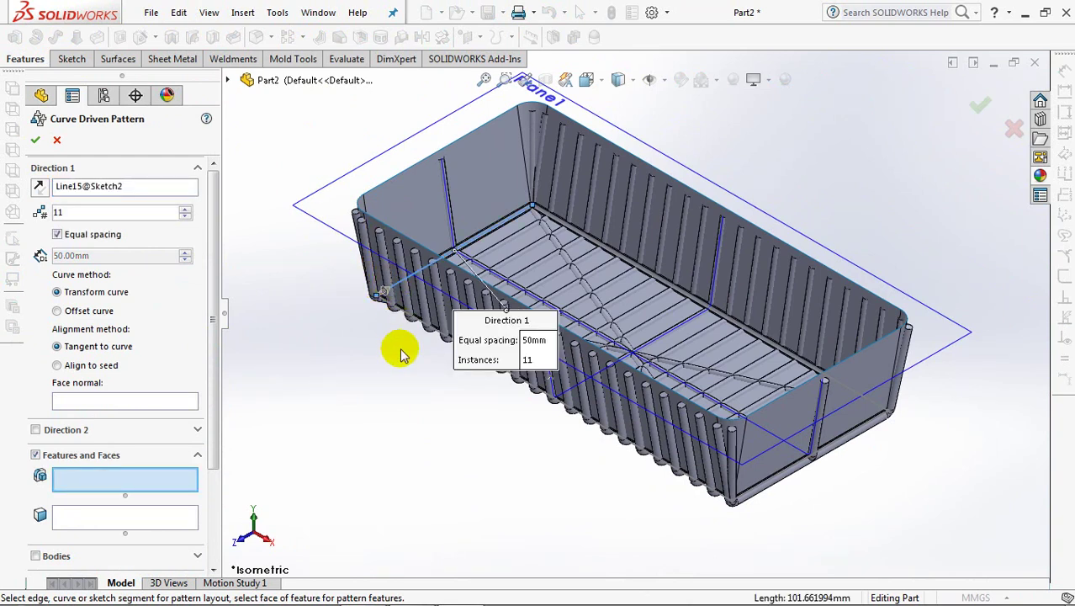
pyautogui.click(228, 82)
pyautogui.moveTo(228, 284); pyautogui.dragTo(228, 473)
pyautogui.click(298, 549)
pyautogui.click(185, 216)
pyautogui.click(185, 216)
pyautogui.click(185, 216)
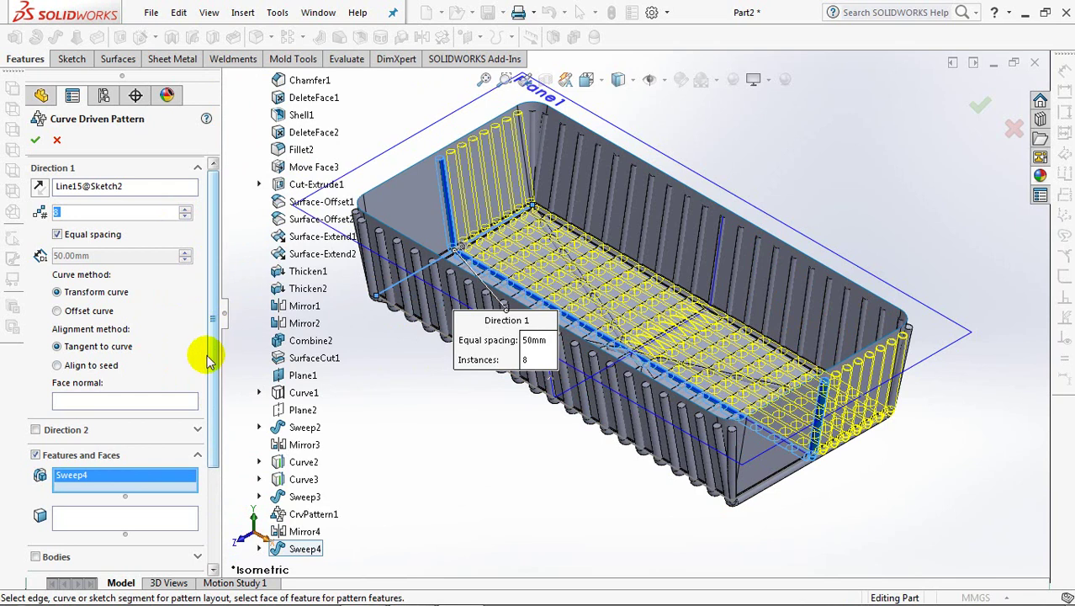
# - Add a second direction with 2 equally spaced instances along Line13@Sketch2
pyautogui.click(35, 430)
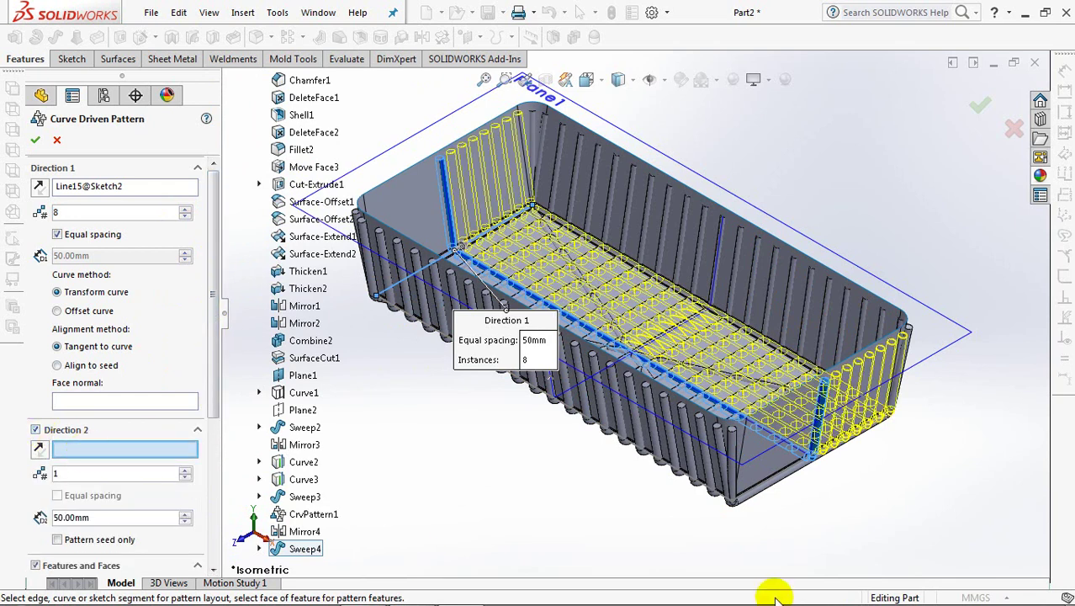
pyautogui.scroll(-2, 799, 458)
pyautogui.scroll(-3, 787, 378)
pyautogui.scroll(-2, 842, 421)
pyautogui.scroll(-2, 749, 362)
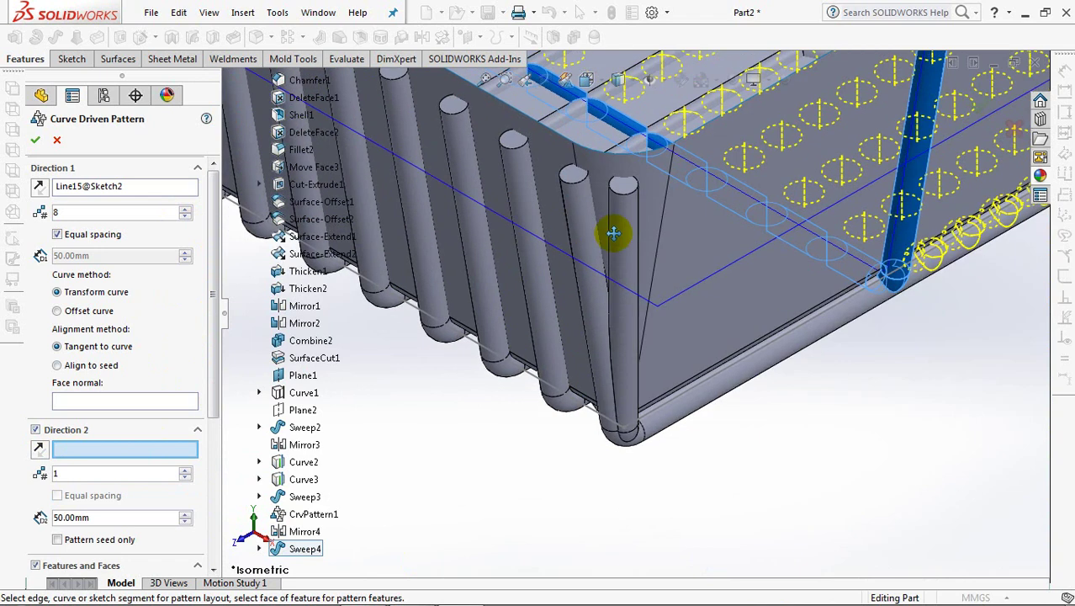
pyautogui.click(751, 362)
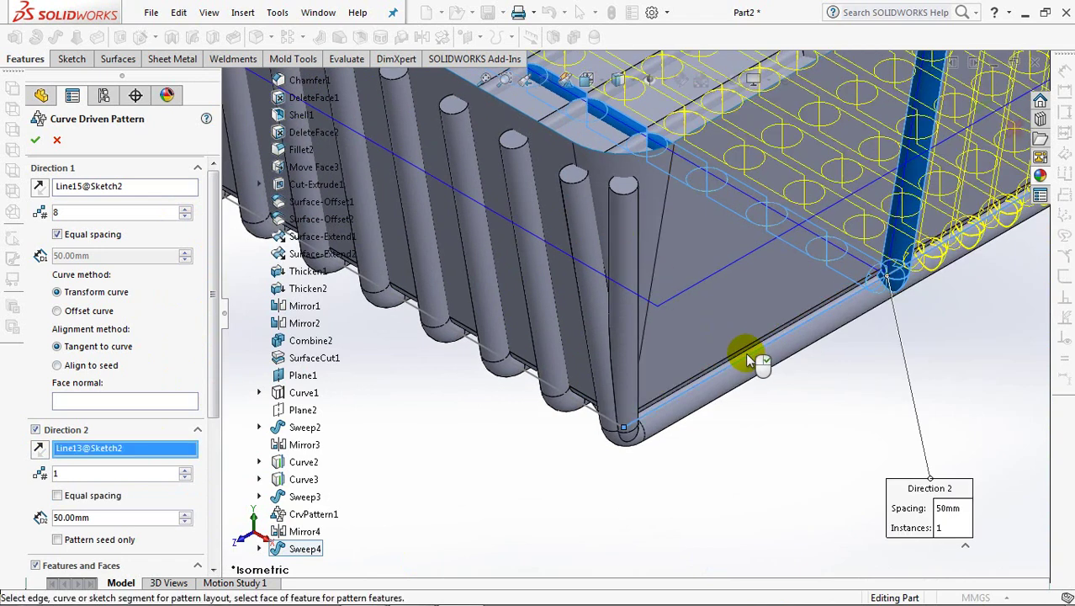
pyautogui.click(184, 472)
pyautogui.click(57, 496)
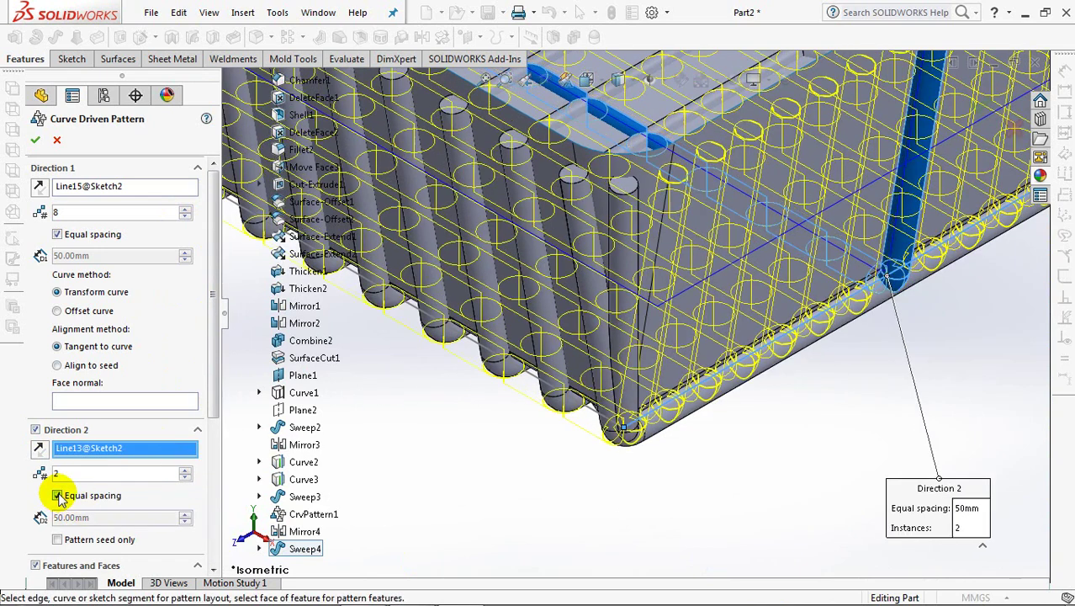
pyautogui.scroll(2, 410, 491)
pyautogui.scroll(1, 409, 491)
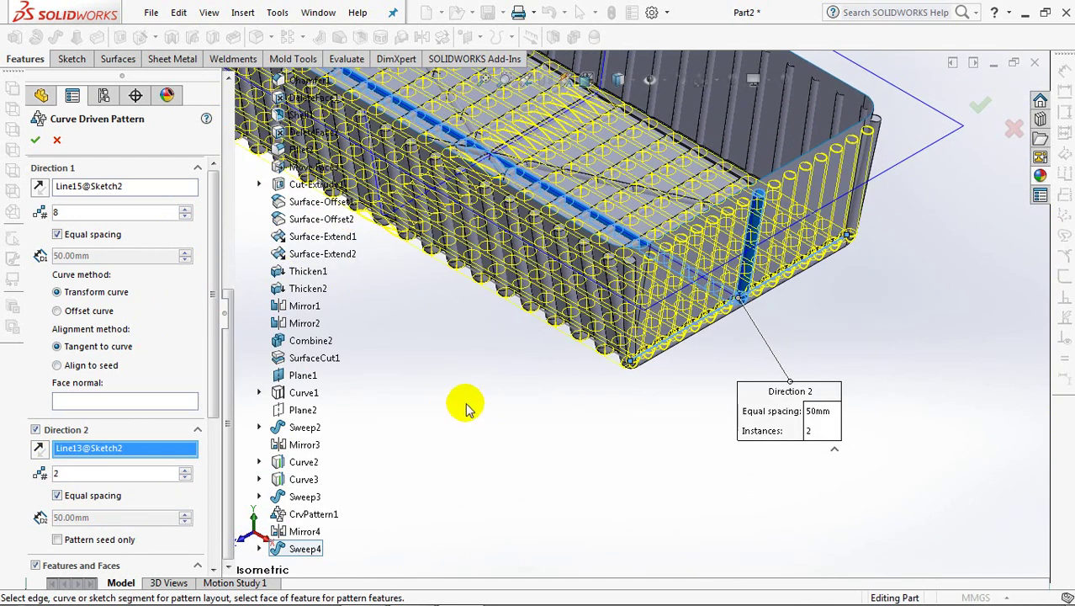
pyautogui.scroll(2, 390, 437)
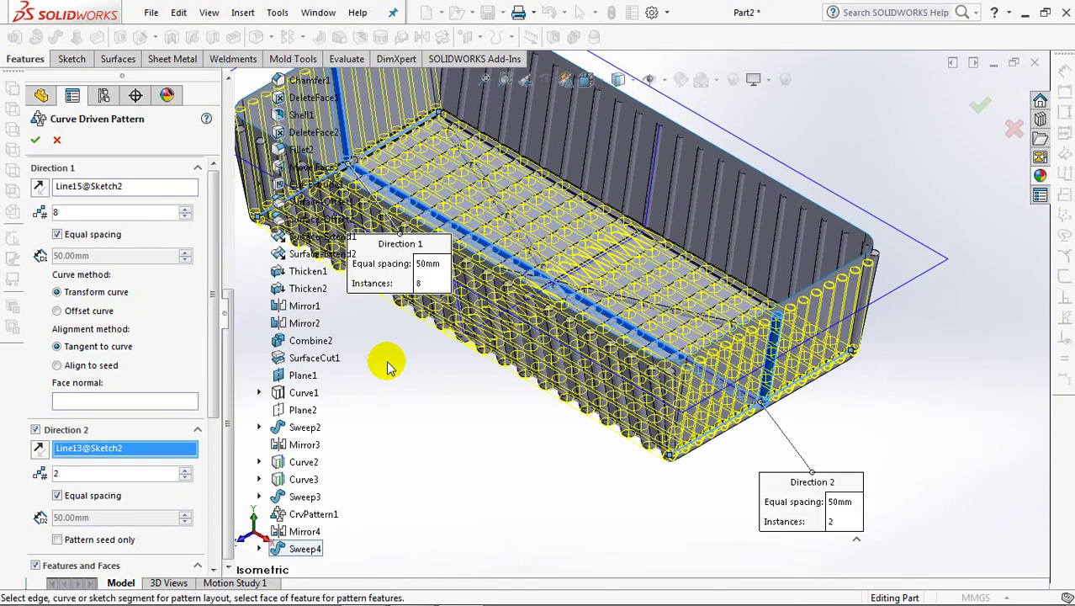
pyautogui.click(35, 141)
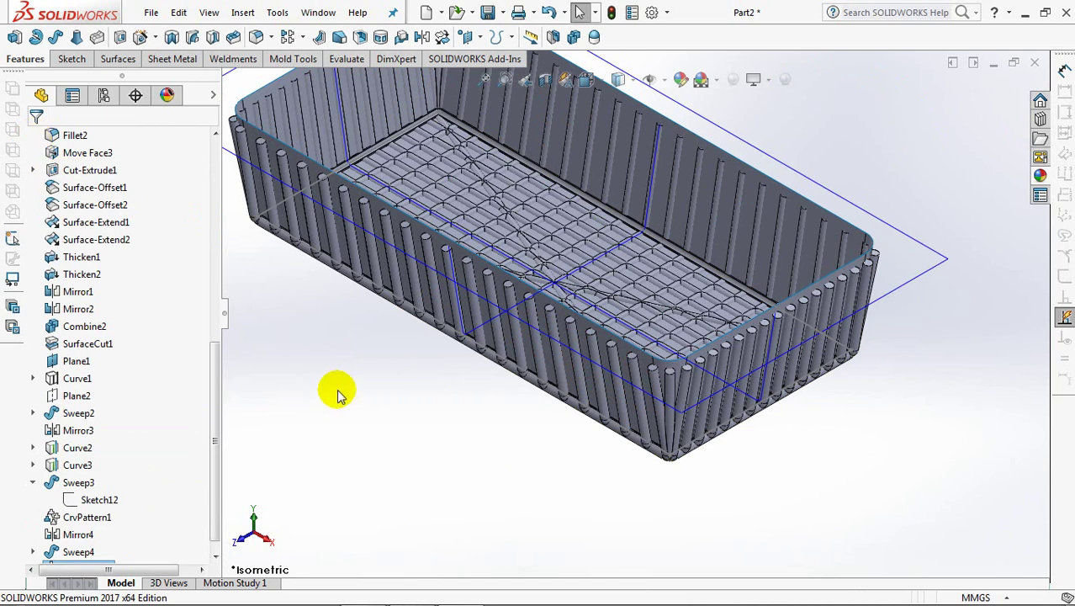
# - Fit the view and show the hidden Cut-Extrude1 rim body from the solid bodies list
pyautogui.press('f')
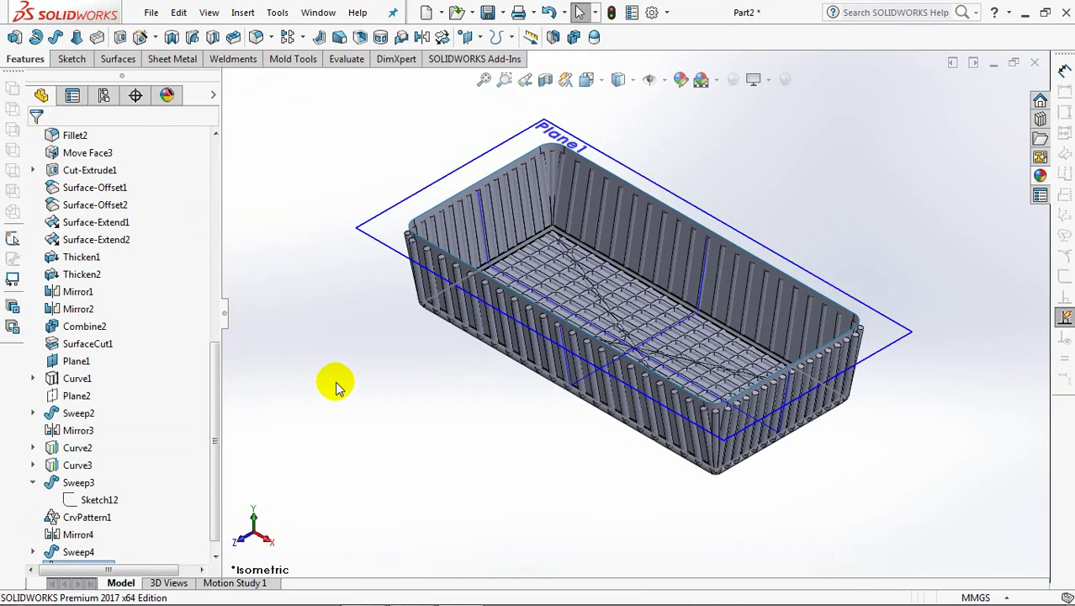
pyautogui.click(335, 387)
pyautogui.moveTo(212, 375); pyautogui.dragTo(221, 143)
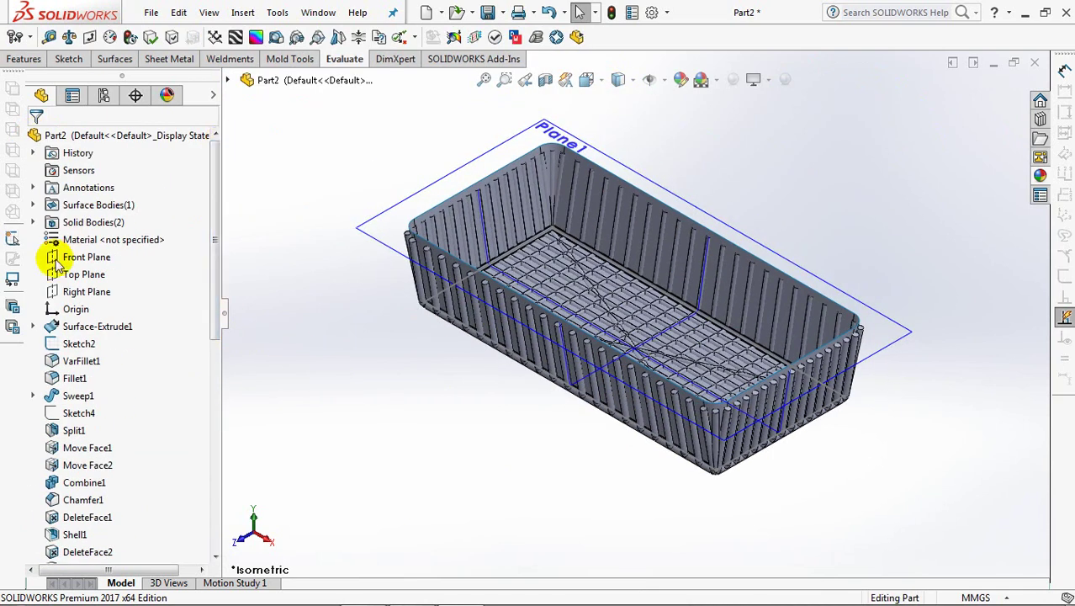
pyautogui.click(34, 222)
pyautogui.click(107, 239)
pyautogui.click(259, 252)
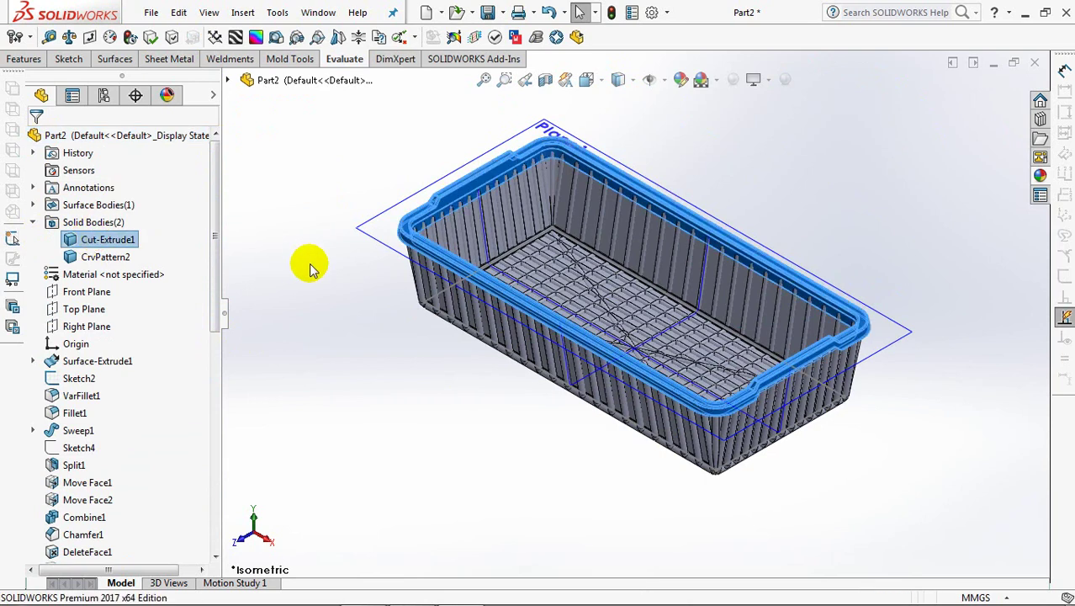
pyautogui.click(307, 264)
# - Combine Cut-Extrude1 and CrvPattern2 with Add into the single body Combine3
pyautogui.click(23, 61)
pyautogui.click(576, 37)
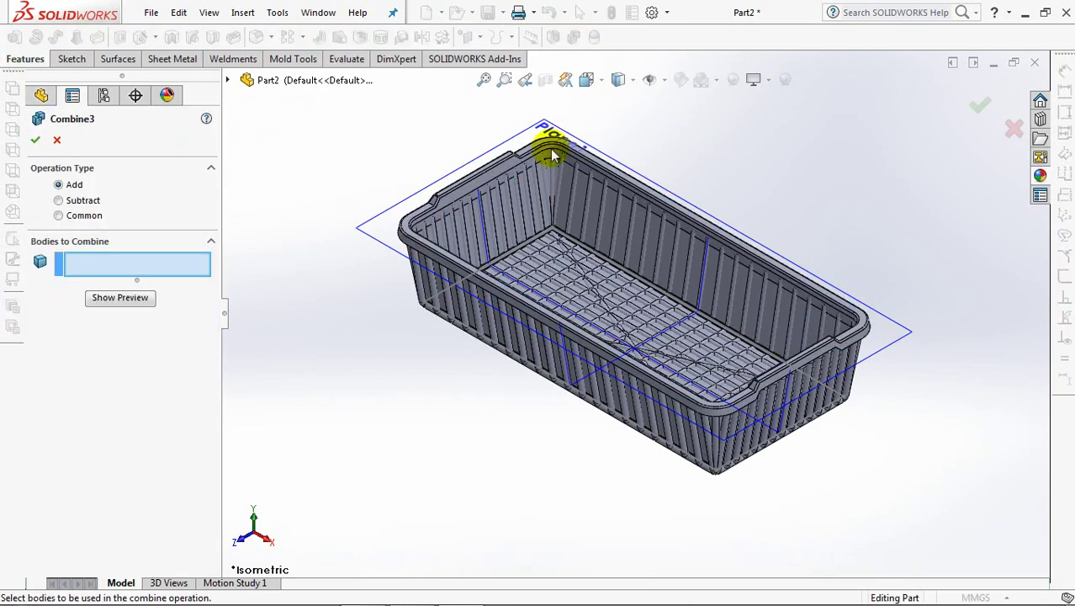
pyautogui.scroll(-3, 485, 208)
pyautogui.click(307, 206)
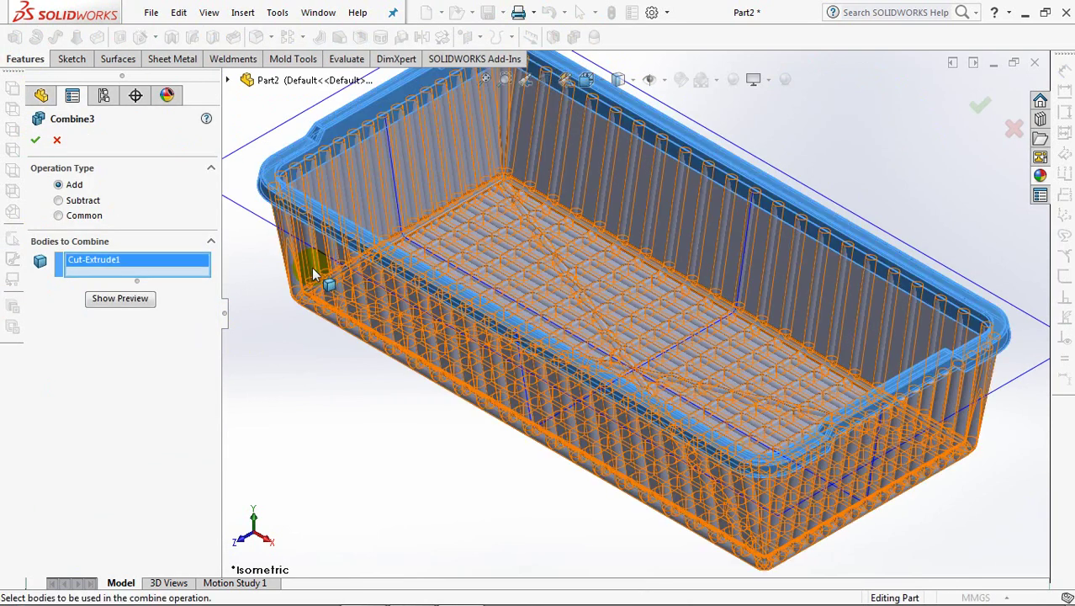
pyautogui.click(314, 274)
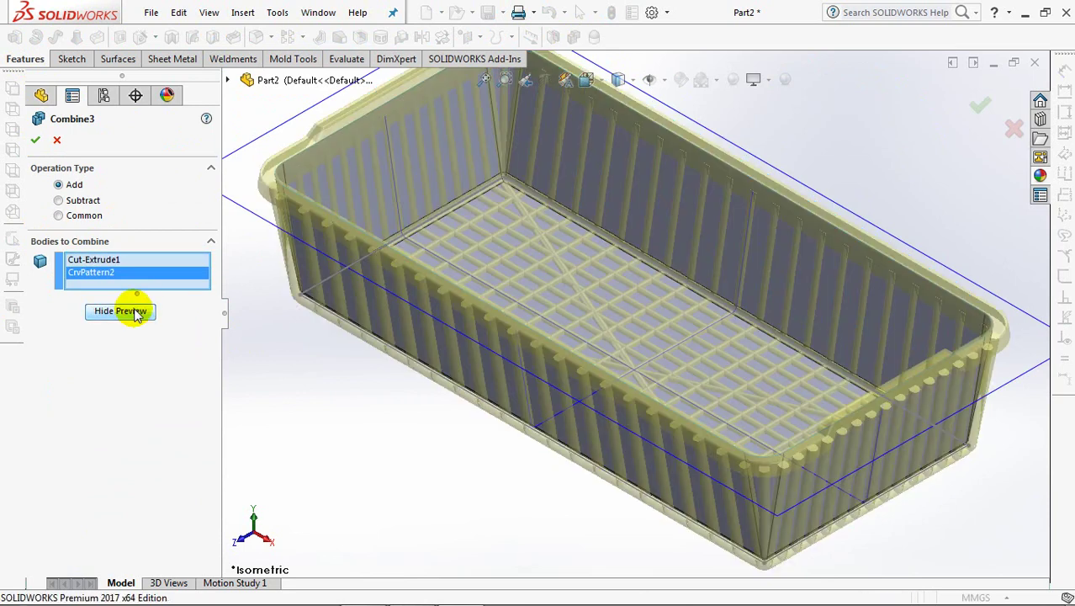
pyautogui.click(33, 140)
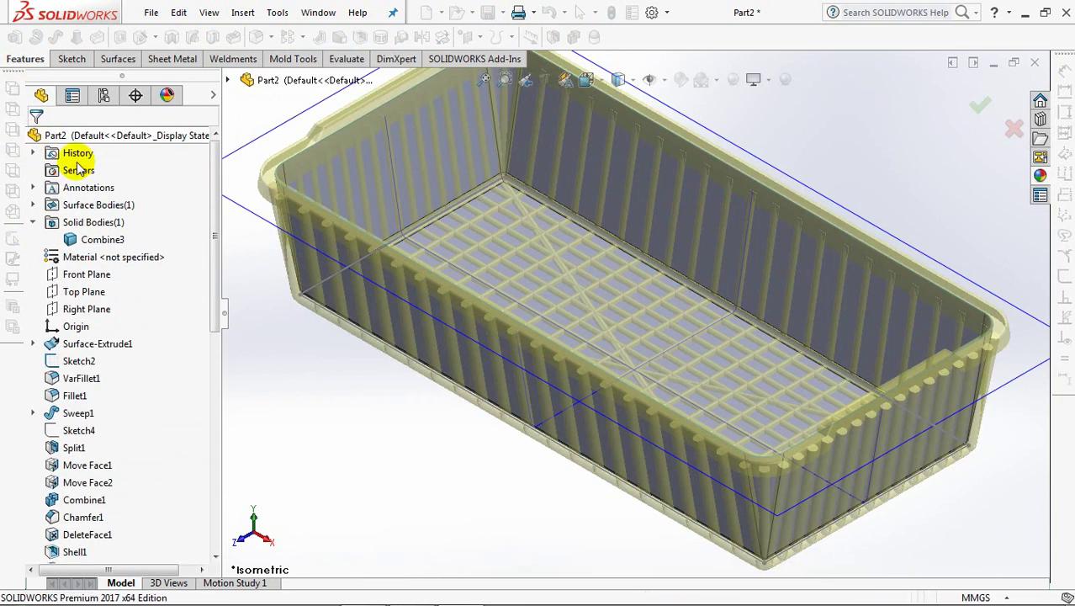
# - Create Plane3 offset 2.00 mm from Plane1 and select it
pyautogui.click(465, 37)
pyautogui.click(488, 52)
pyautogui.click(301, 259)
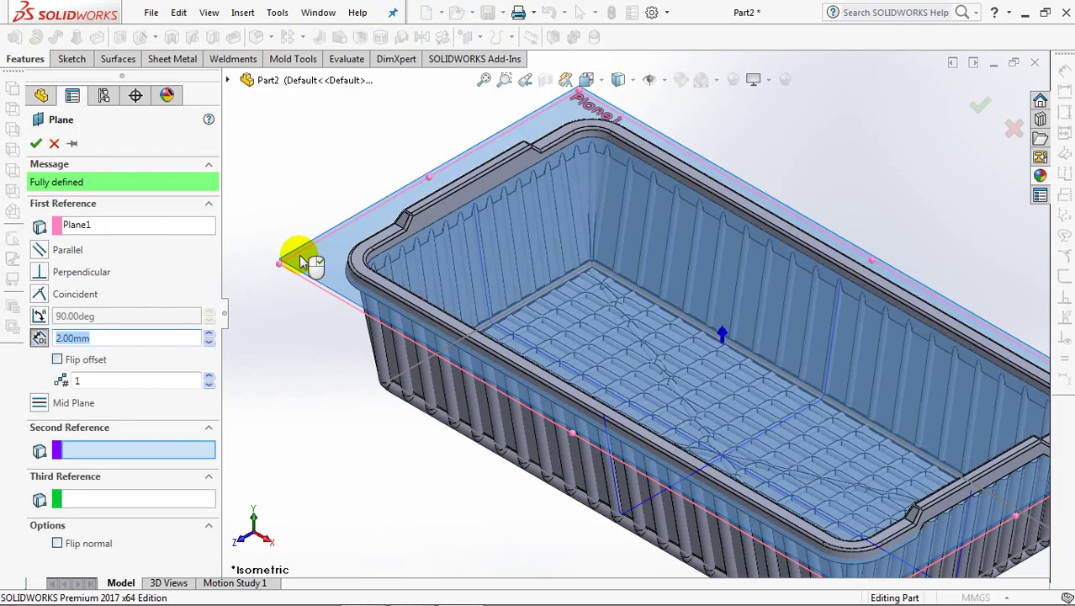
pyautogui.click(34, 146)
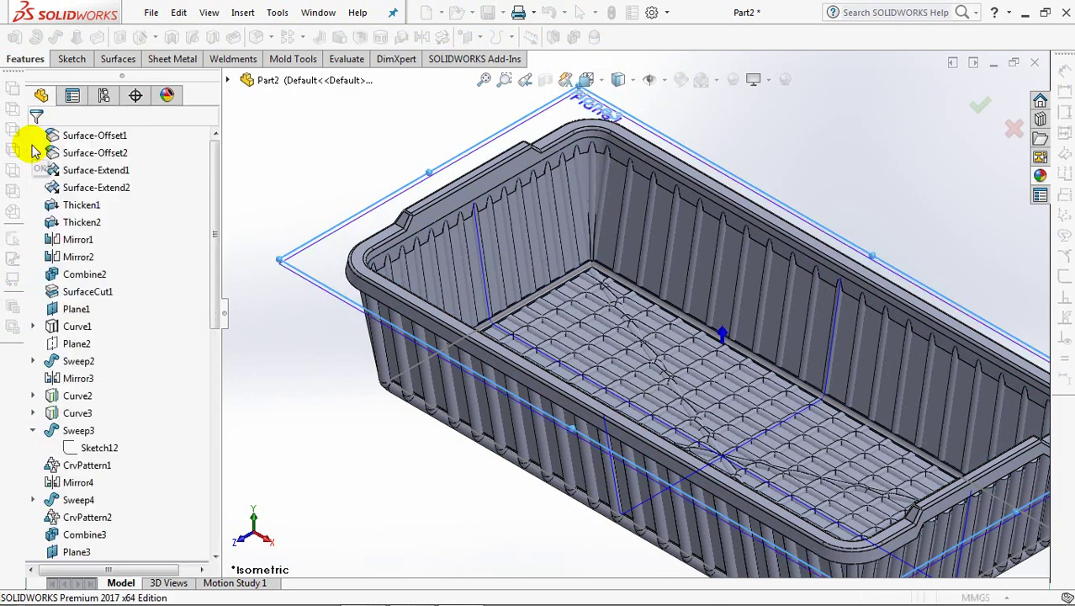
pyautogui.click(300, 282)
pyautogui.click(339, 156)
# - Split Combine3 at Plane3 using Cut Bodies, keeping body 4
pyautogui.click(554, 38)
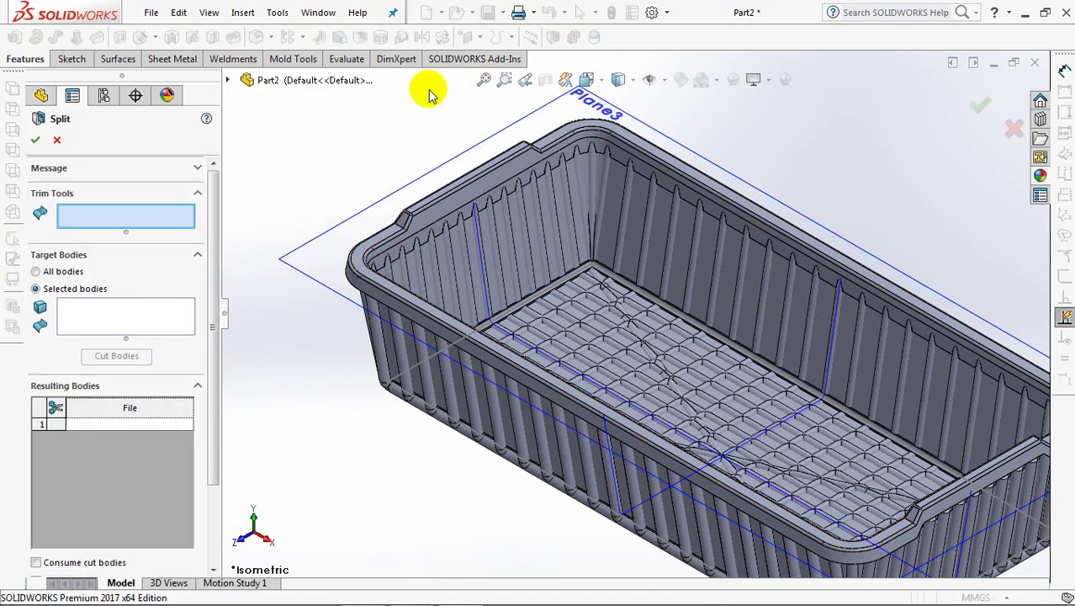
pyautogui.click(359, 216)
pyautogui.click(124, 319)
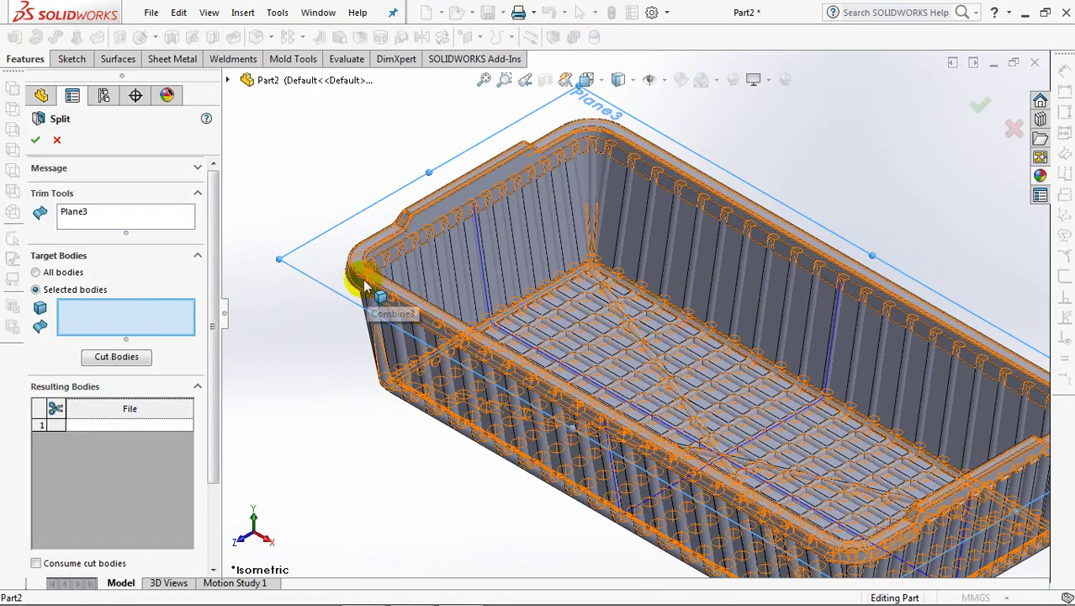
pyautogui.click(370, 286)
pyautogui.click(116, 356)
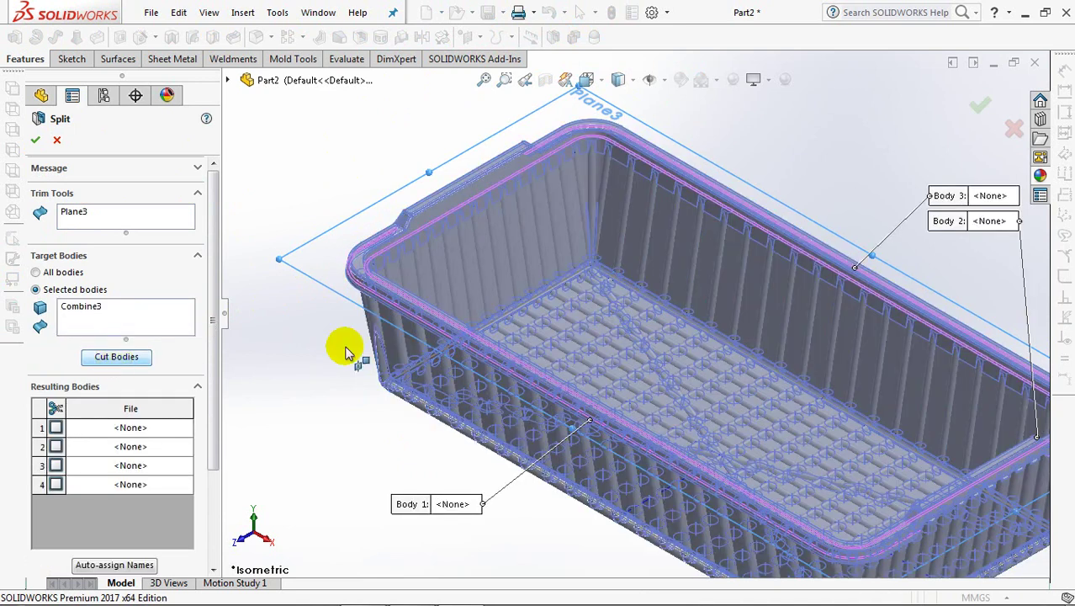
pyautogui.click(401, 349)
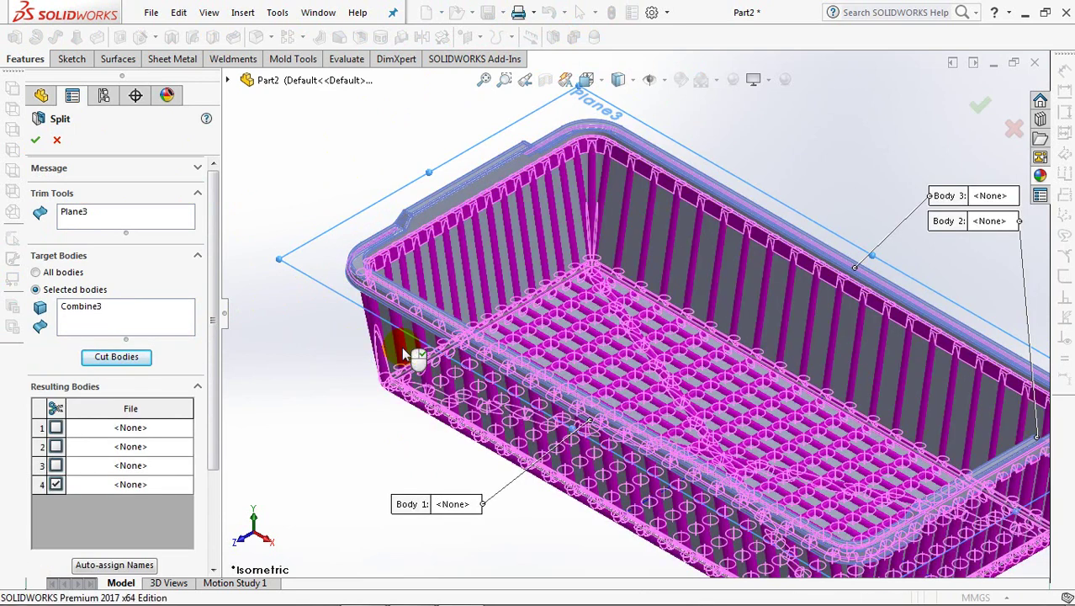
pyautogui.moveTo(213, 437)
pyautogui.mouseDown()
pyautogui.moveTo(211, 476)
pyautogui.moveTo(211, 447)
pyautogui.mouseUp()
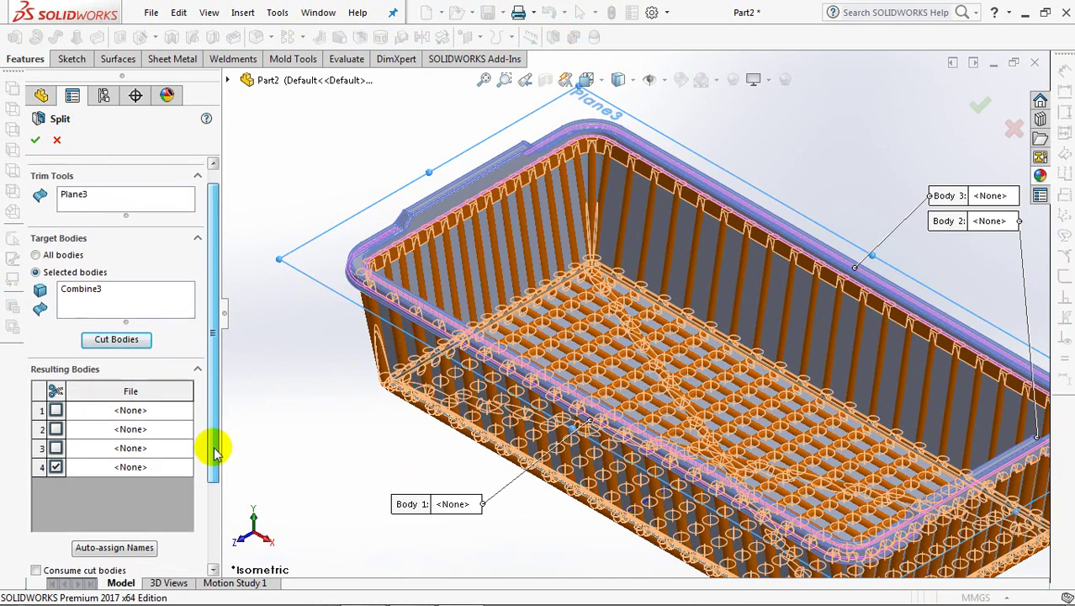
pyautogui.click(35, 140)
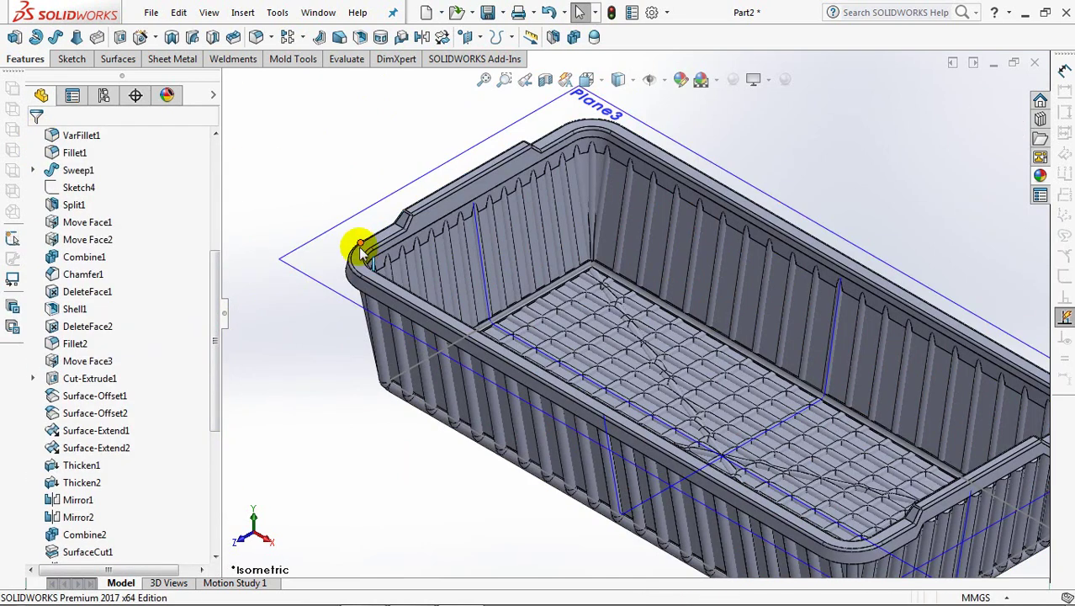
pyautogui.click(357, 250)
# - Hide the rim body and the Surface-Extrude1 outer wall so the rod walls show
pyautogui.click(447, 207)
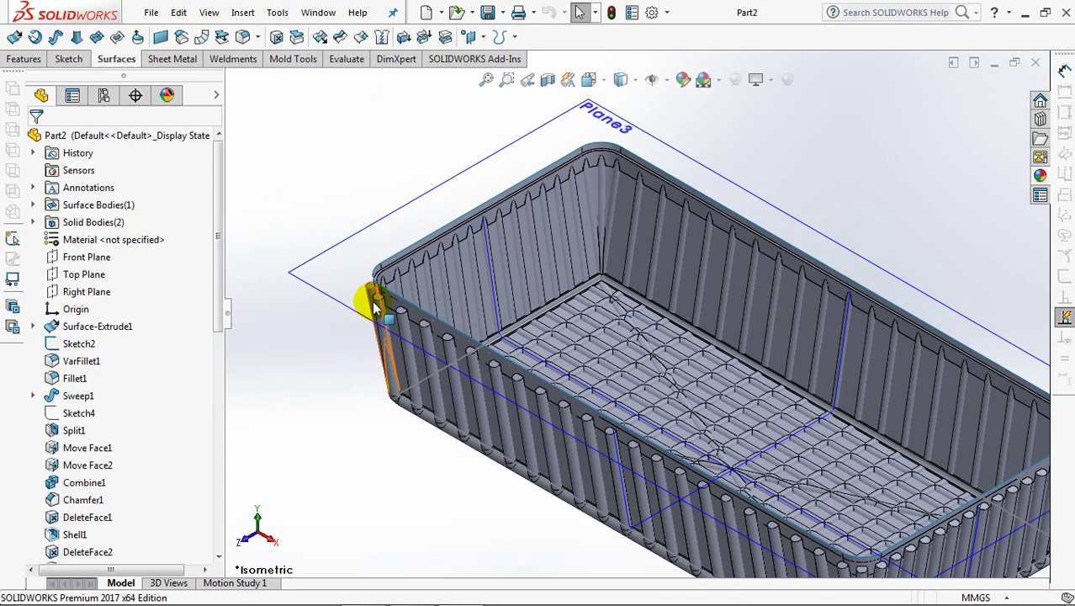
pyautogui.scroll(-3, 368, 300)
pyautogui.keyDown('ctrl'); pyautogui.moveTo(353, 271); pyautogui.dragTo(606, 280, button='middle'); pyautogui.keyUp('ctrl')
pyautogui.scroll(-2, 514, 264)
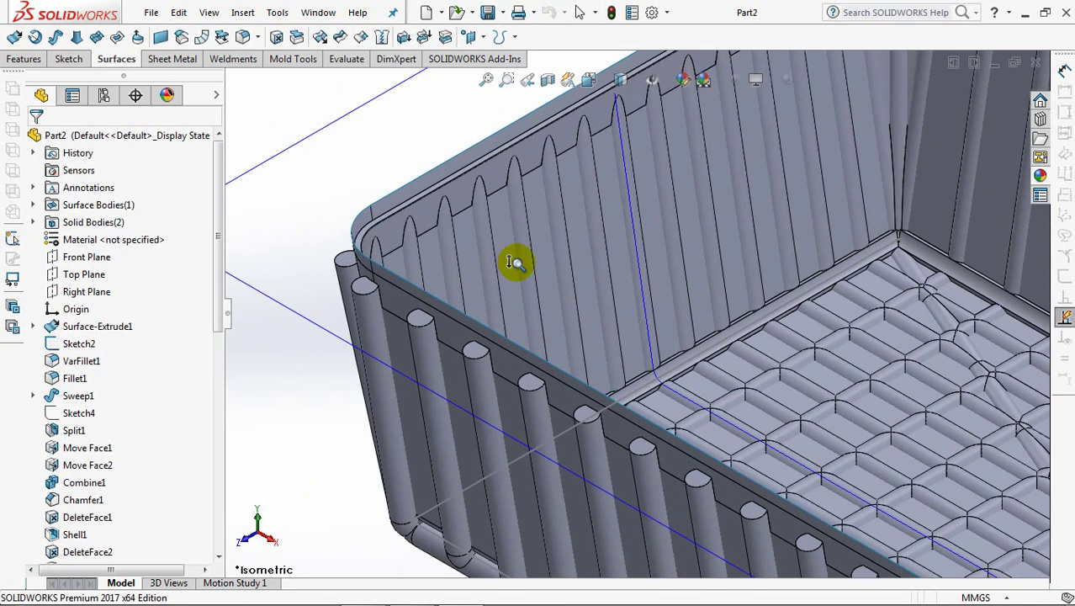
pyautogui.keyDown('ctrl'); pyautogui.moveTo(512, 264); pyautogui.dragTo(560, 337, button='middle'); pyautogui.keyUp('ctrl')
pyautogui.click(540, 376)
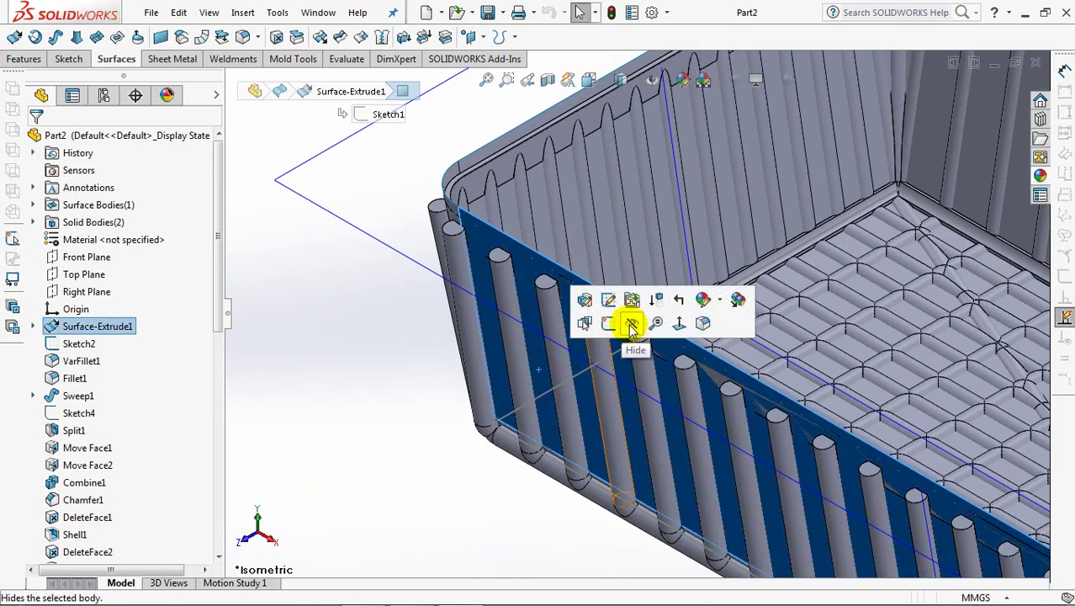
pyautogui.click(628, 322)
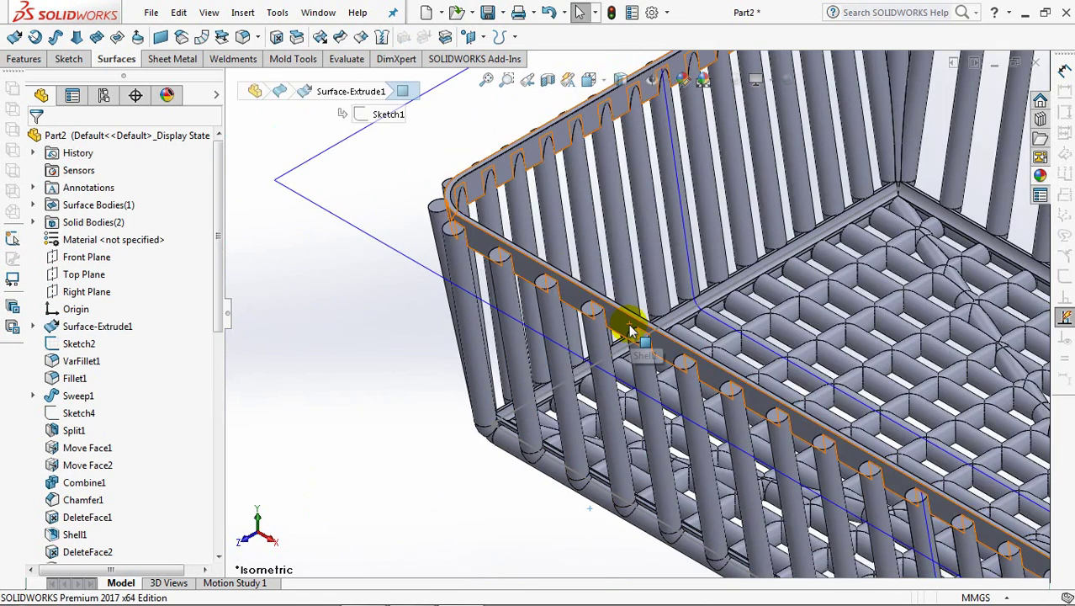
pyautogui.click(294, 59)
pyautogui.click(244, 37)
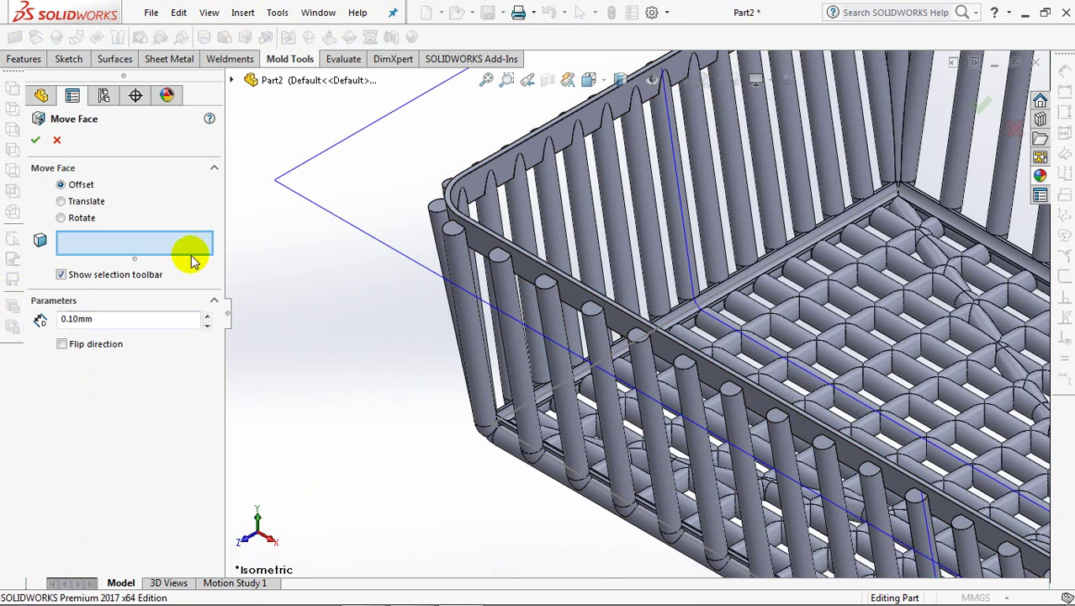
# - Select the flat band face along the slat tops for the 0.10 mm offset
pyautogui.click(530, 271)
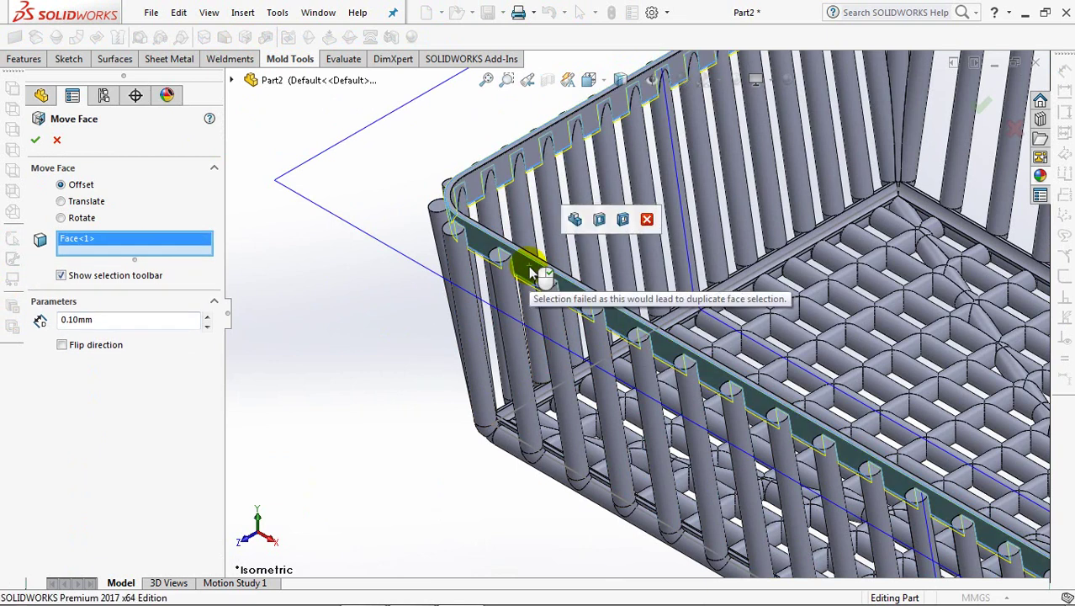
pyautogui.scroll(5, 504, 361)
pyautogui.press('f')
pyautogui.scroll(-5, 701, 433)
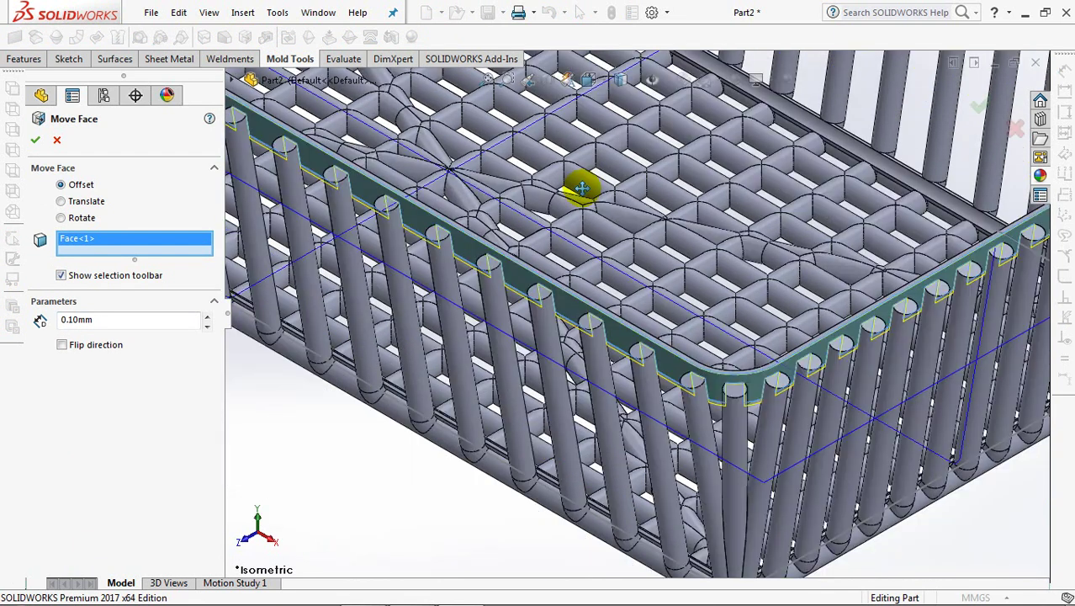
pyautogui.scroll(-1, 709, 337)
pyautogui.scroll(-1, 708, 336)
# - Apply the 0.10 mm face offset and hide Sketch2
pyautogui.click(36, 141)
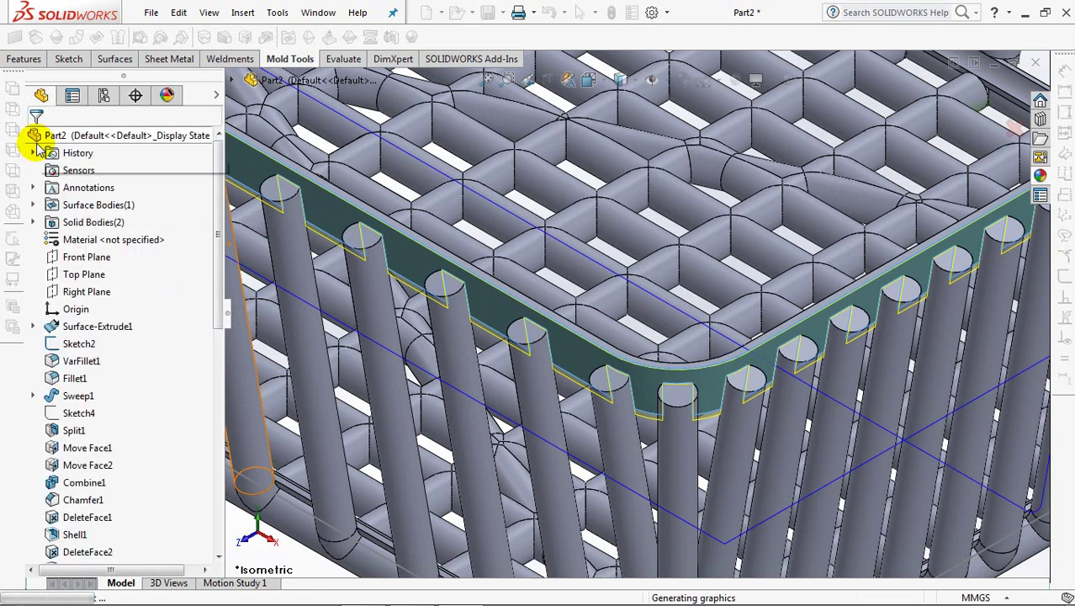
pyautogui.scroll(3, 601, 286)
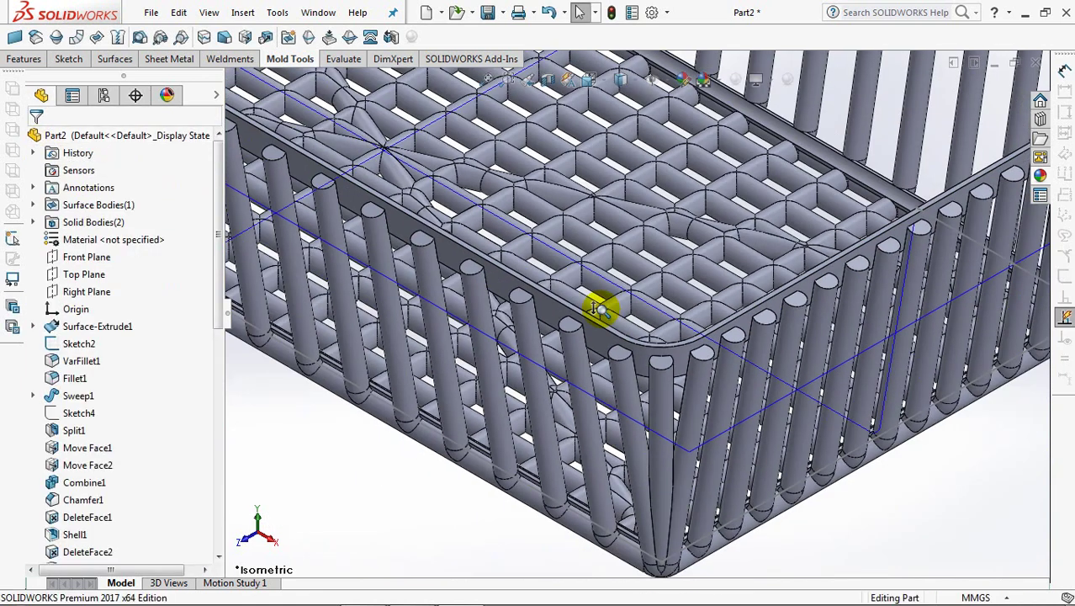
pyautogui.scroll(1, 600, 305)
pyautogui.click(748, 356)
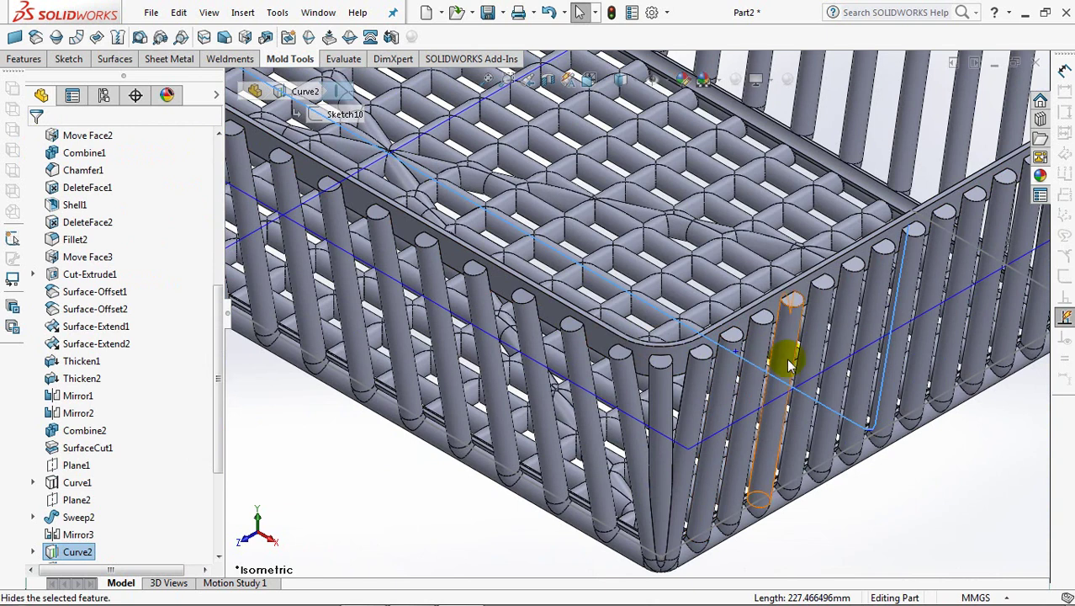
pyautogui.click(412, 148)
pyautogui.click(568, 500)
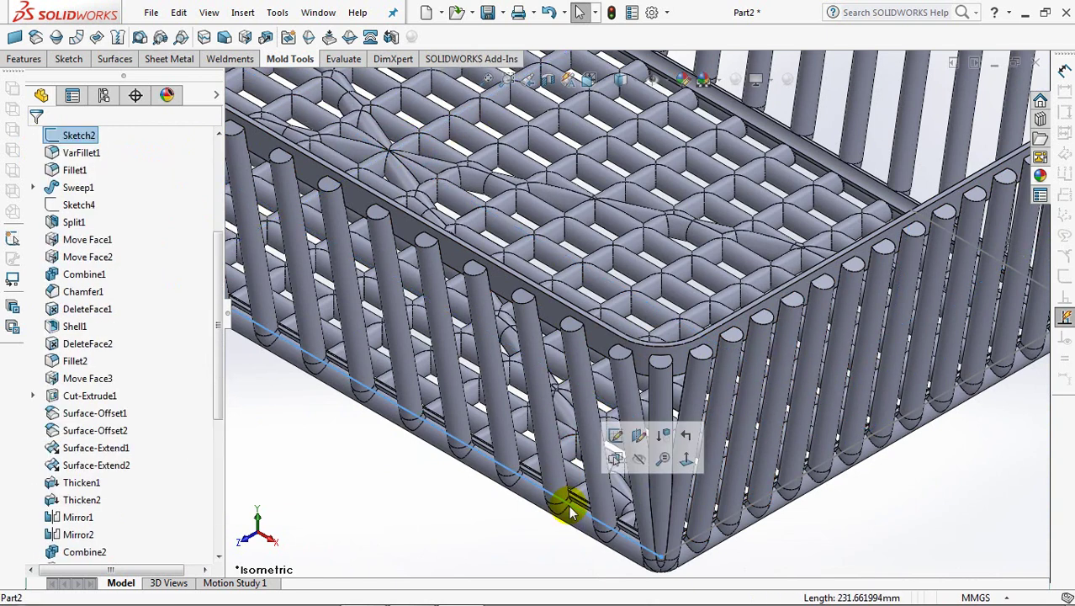
pyautogui.click(639, 459)
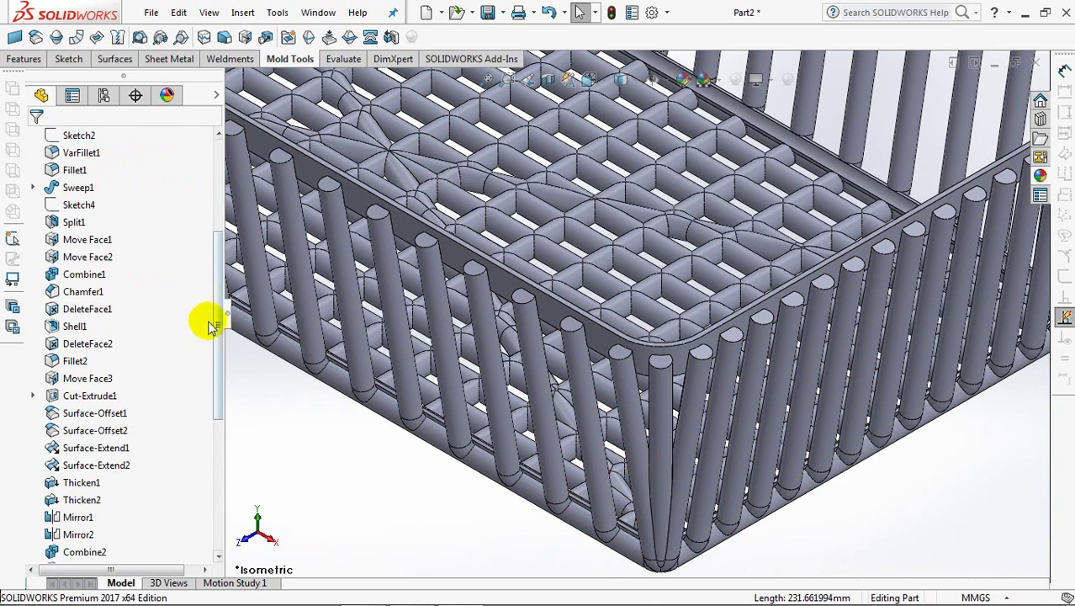
# - Show the outer wall surface body again over the slats
pyautogui.scroll(5, 213, 326)
pyautogui.click(92, 204)
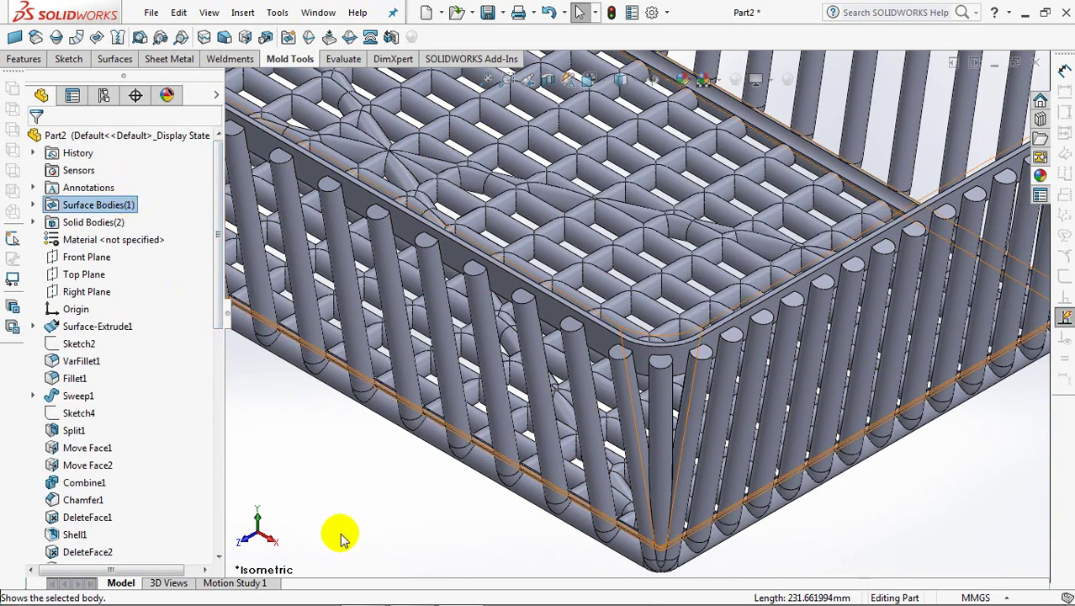
pyautogui.click(340, 495)
pyautogui.click(116, 61)
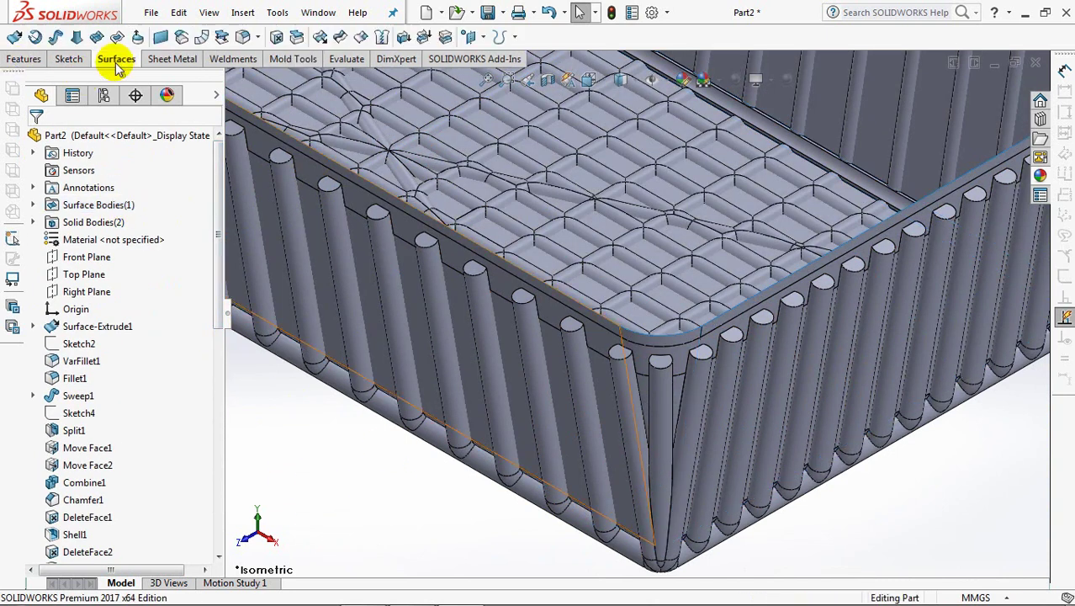
# - Surface-cut the basket body with Fillet1, trimming the slats and floor grid, then select the surface body
pyautogui.click(445, 38)
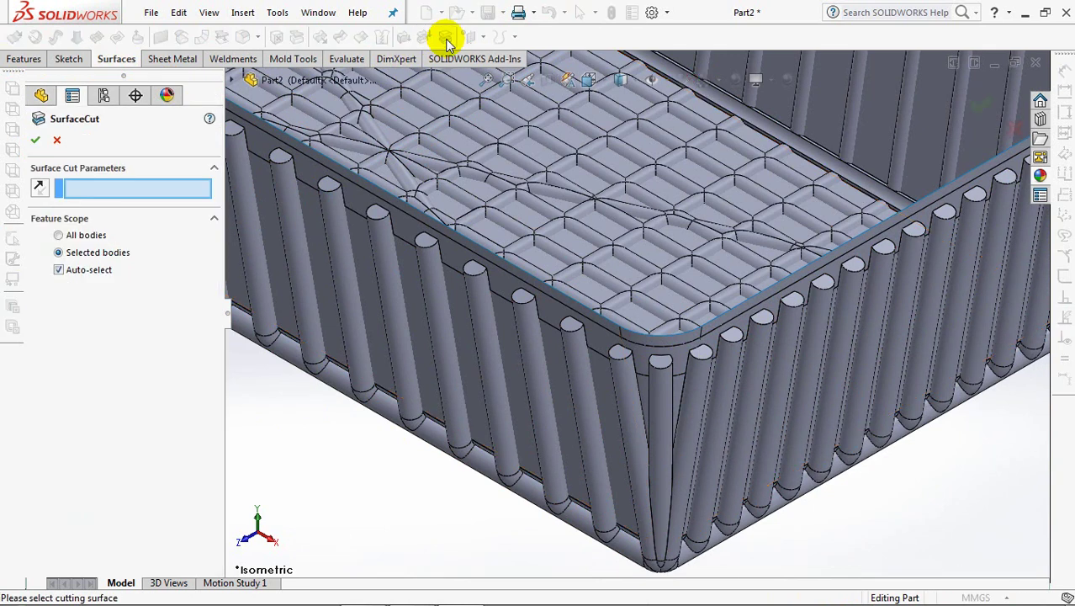
pyautogui.click(563, 413)
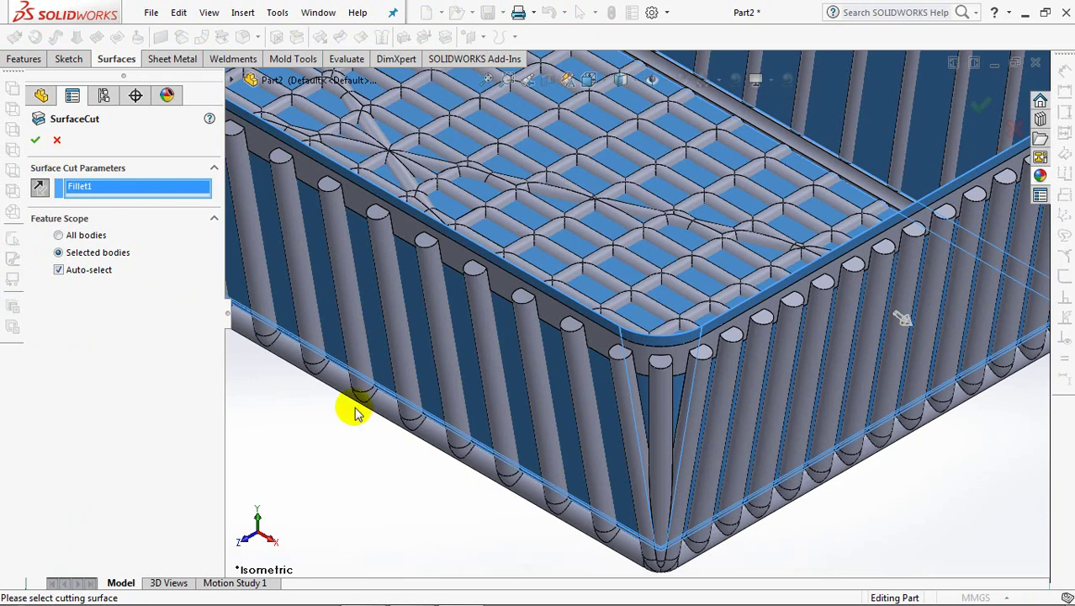
pyautogui.moveTo(355, 412); pyautogui.dragTo(336, 269, button='middle')
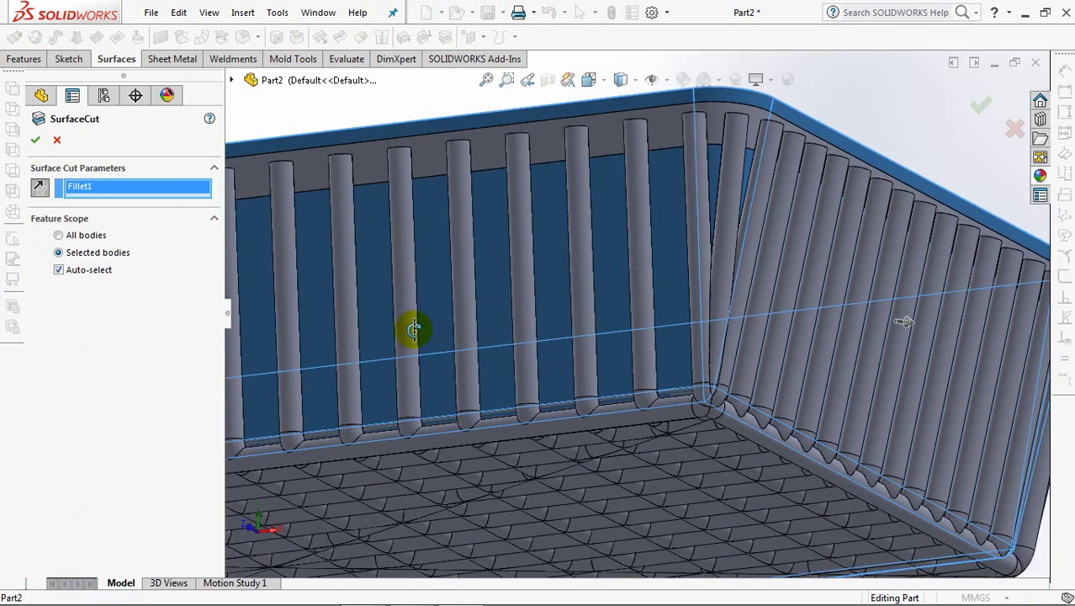
pyautogui.moveTo(414, 329); pyautogui.dragTo(408, 284, button='middle')
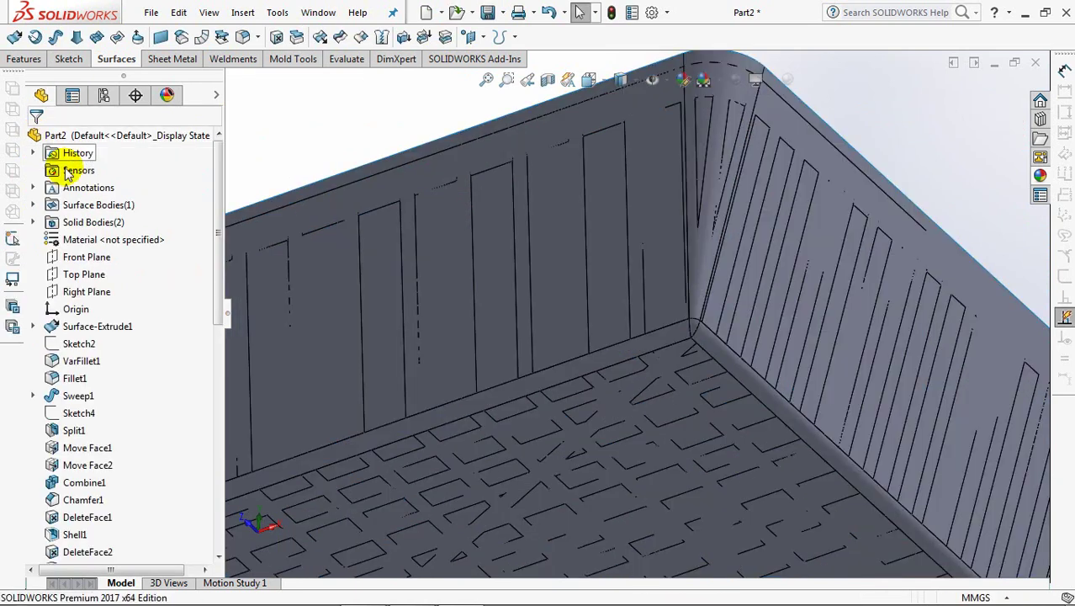
pyautogui.click(94, 204)
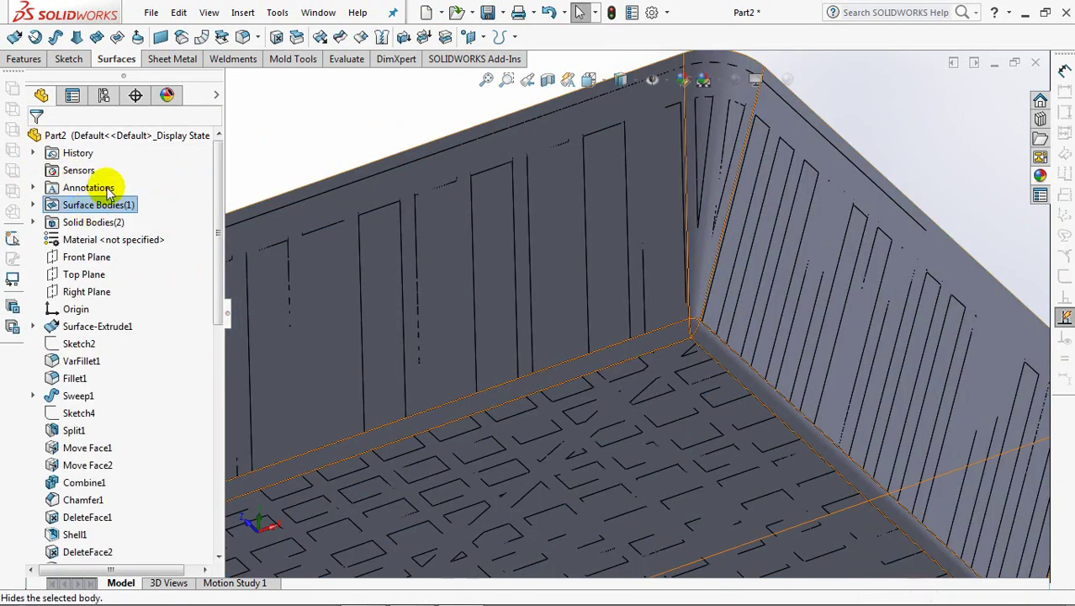
# - Hide the Fillet1 cutting surface body and orbit down to view the basket floor
pyautogui.click(108, 193)
pyautogui.click(395, 124)
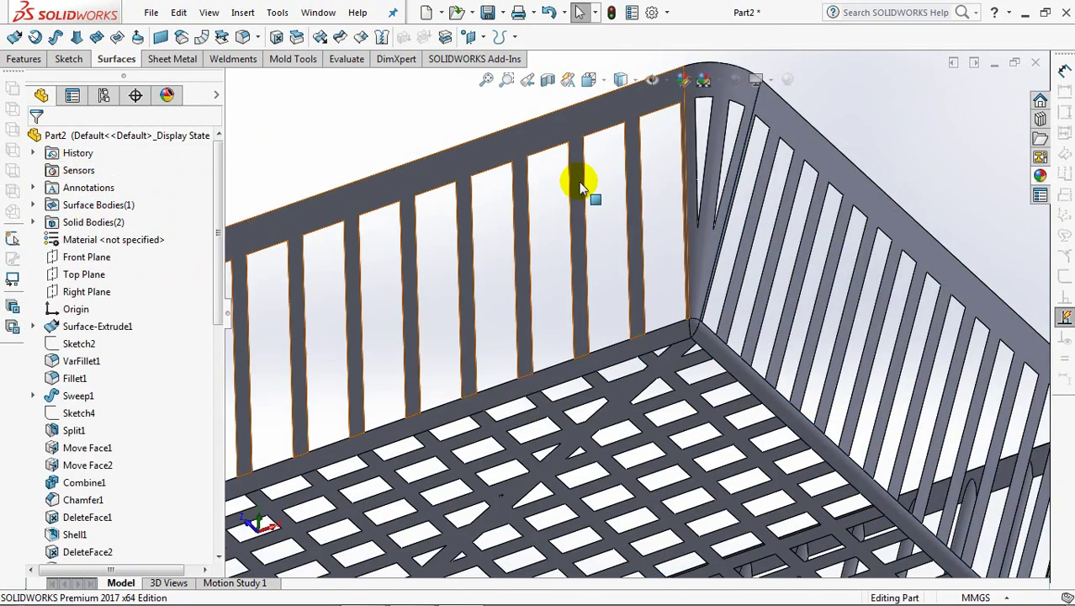
pyautogui.moveTo(576, 180); pyautogui.dragTo(605, 343, button='middle')
pyautogui.moveTo(620, 288); pyautogui.dragTo(608, 446, button='middle')
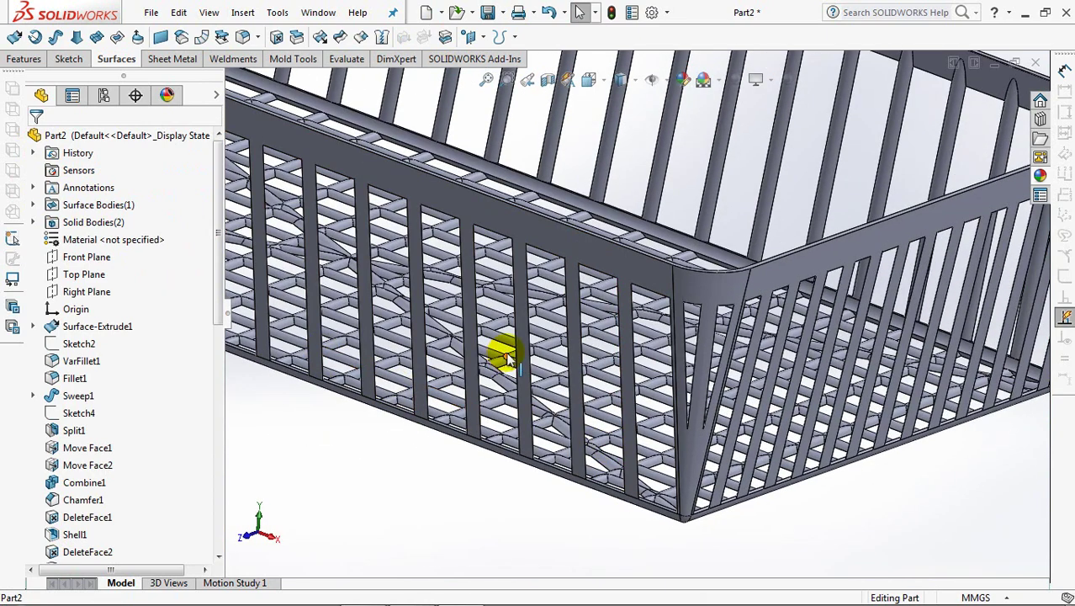
pyautogui.scroll(1, 505, 357)
pyautogui.scroll(1, 468, 371)
pyautogui.scroll(1, 479, 384)
pyautogui.scroll(2, 479, 376)
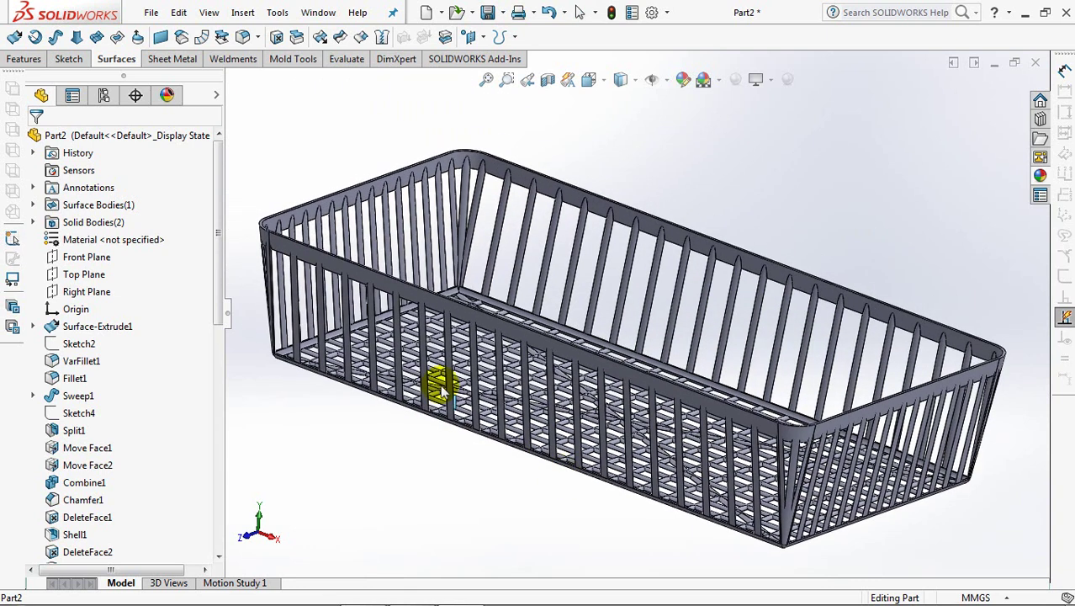
# - Show the hidden rim body Split2[2] again and start a Combine of bodies
pyautogui.click(33, 222)
pyautogui.click(80, 240)
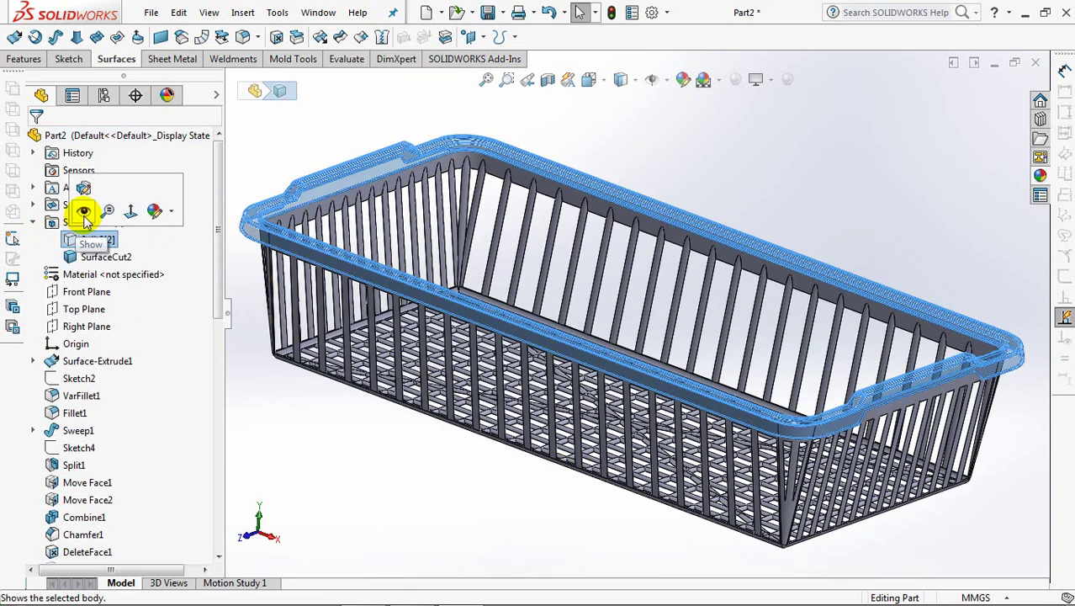
pyautogui.click(74, 212)
pyautogui.click(312, 433)
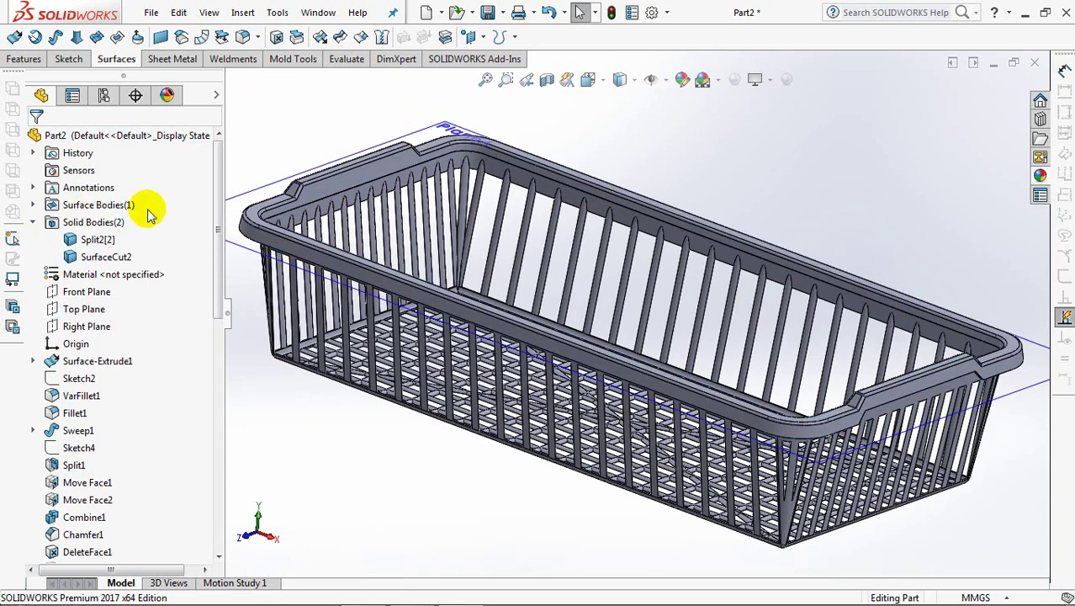
pyautogui.click(24, 62)
pyautogui.click(574, 35)
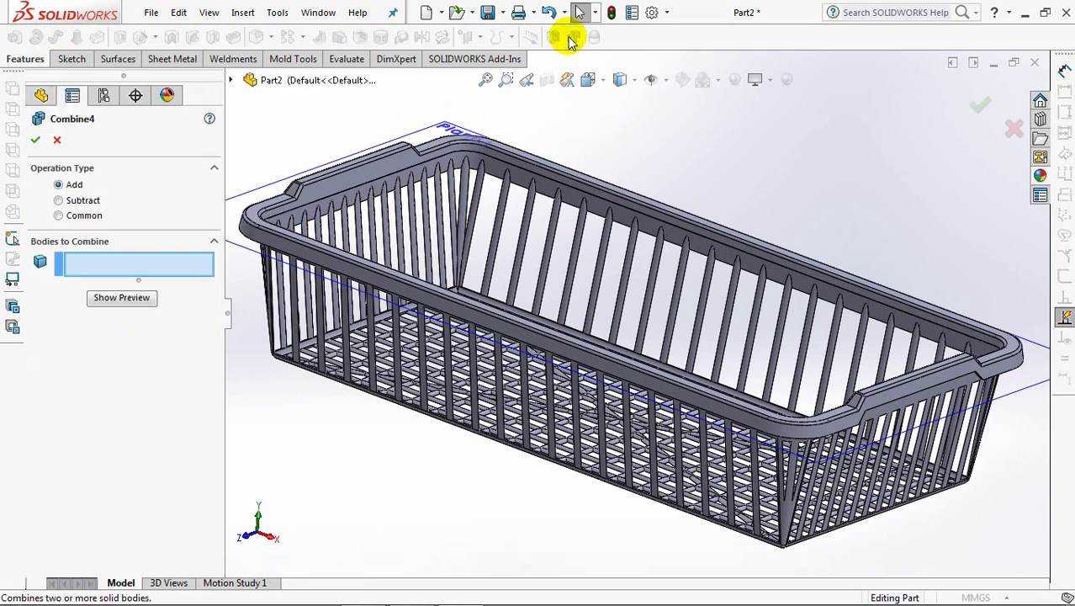
# - Combine the rim and the slatted basket into one solid body, Combine4
pyautogui.click(348, 177)
pyautogui.click(292, 303)
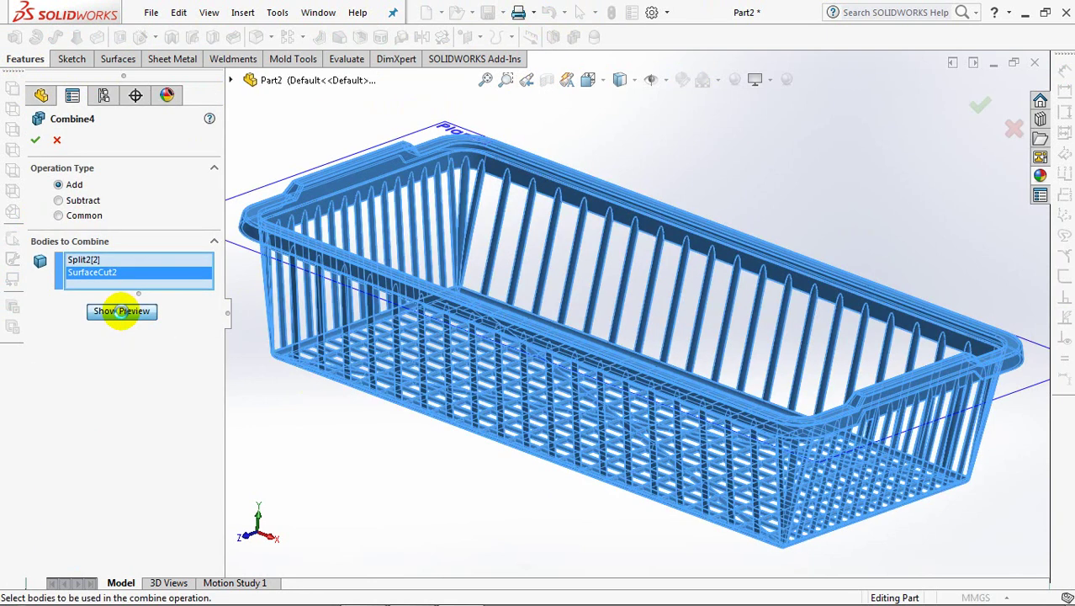
pyautogui.click(121, 311)
pyautogui.click(35, 141)
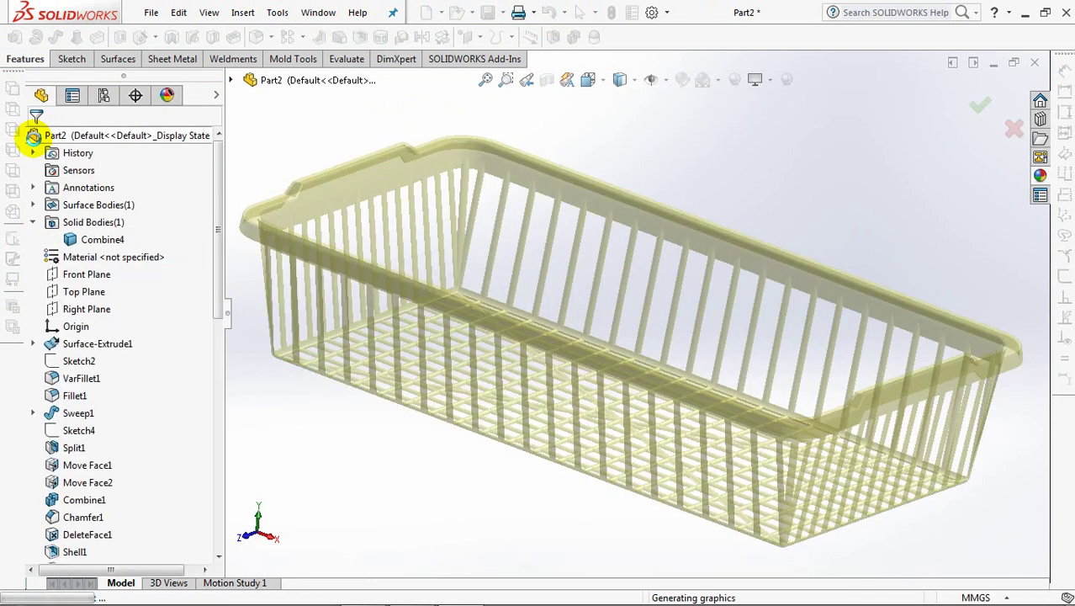
# - Start an extruded boss sketch on the basket's bottom face
pyautogui.moveTo(272, 149)
pyautogui.mouseDown(button='middle')
pyautogui.moveTo(504, 269)
pyautogui.moveTo(492, 228)
pyautogui.moveTo(529, 384)
pyautogui.moveTo(557, 288)
pyautogui.moveTo(564, 151)
pyautogui.moveTo(481, 365)
pyautogui.moveTo(481, 275)
pyautogui.mouseUp(button='middle')
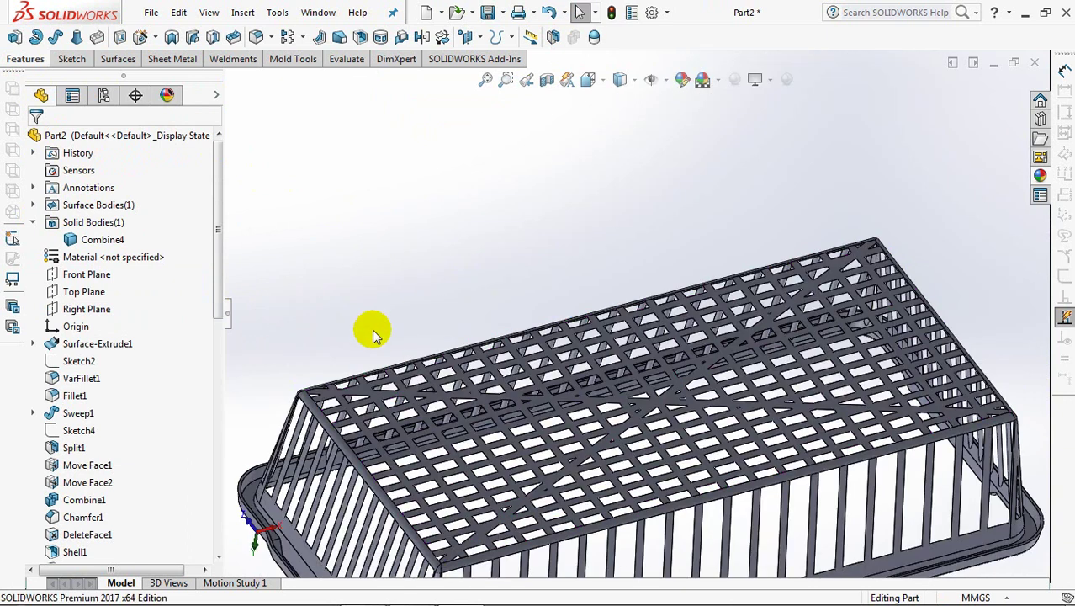
pyautogui.click(15, 37)
pyautogui.click(332, 410)
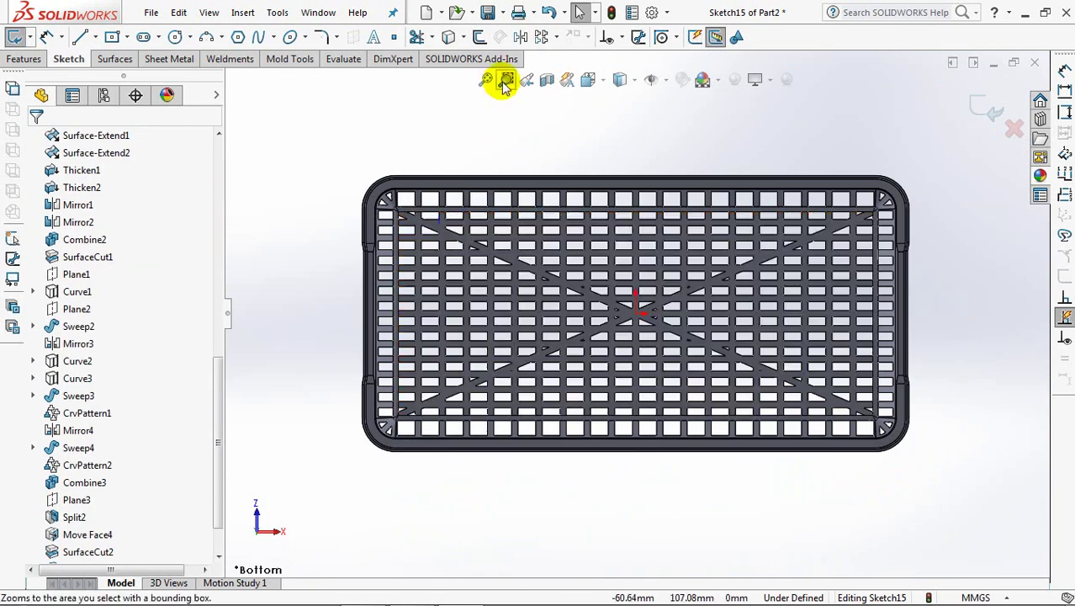
# - Zoom into the floor grid's corner and draw two lines forming an L along the grid bars
pyautogui.click(505, 82)
pyautogui.moveTo(394, 195); pyautogui.dragTo(461, 267)
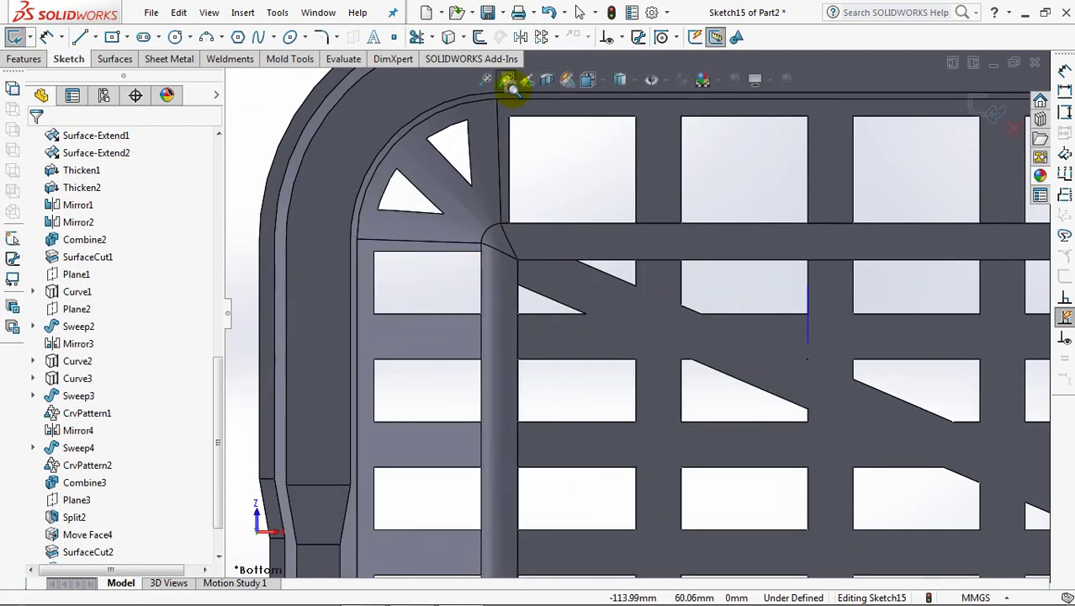
pyautogui.click(79, 38)
pyautogui.click(705, 260)
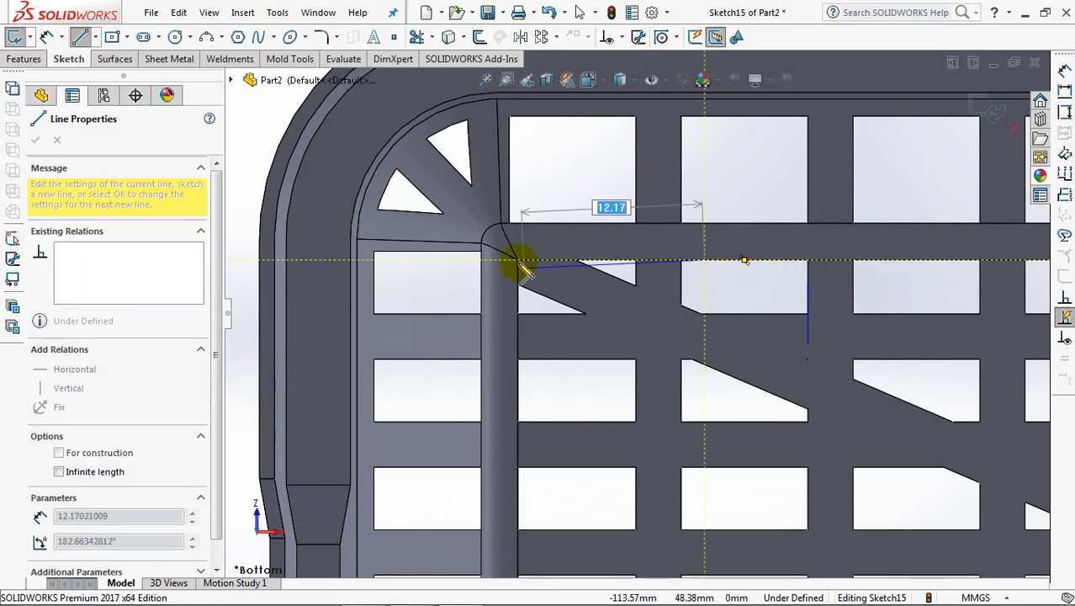
pyautogui.click(517, 260)
pyautogui.rightClick(519, 414)
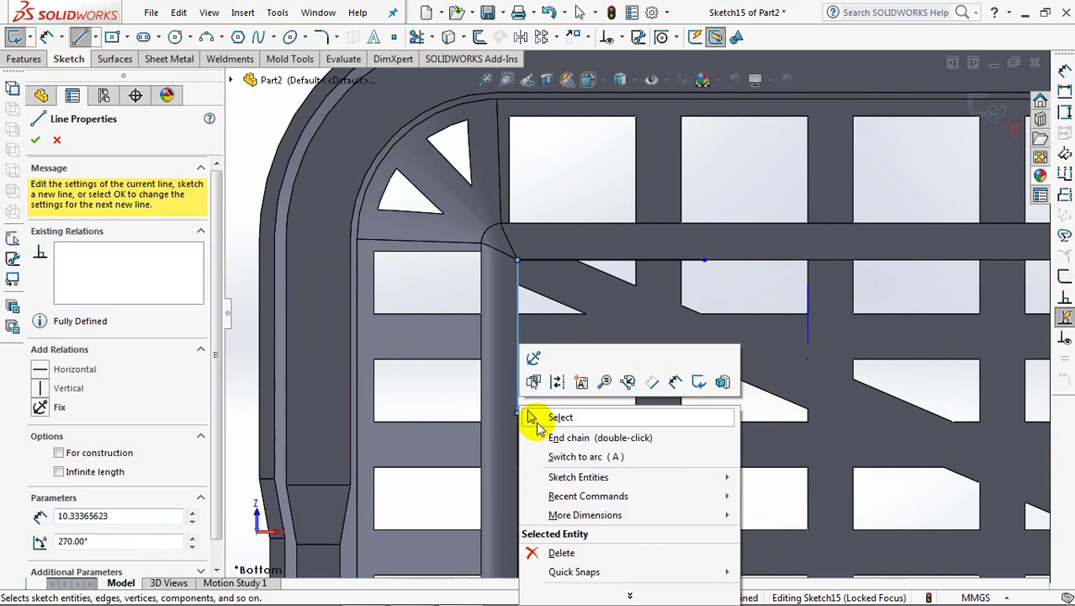
pyautogui.click(527, 411)
# - Make the two lines equal and dimension them at 15 mm
pyautogui.click(524, 404)
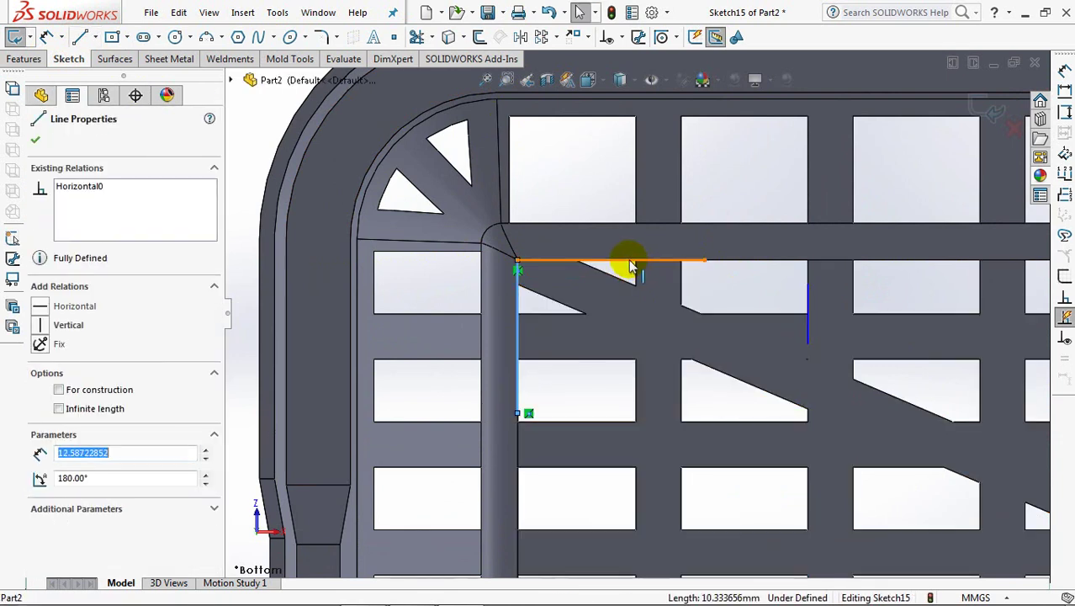
pyautogui.keyDown('ctrl'); pyautogui.click(631, 260); pyautogui.keyUp('ctrl')
pyautogui.click(793, 192)
pyautogui.press('Escape')
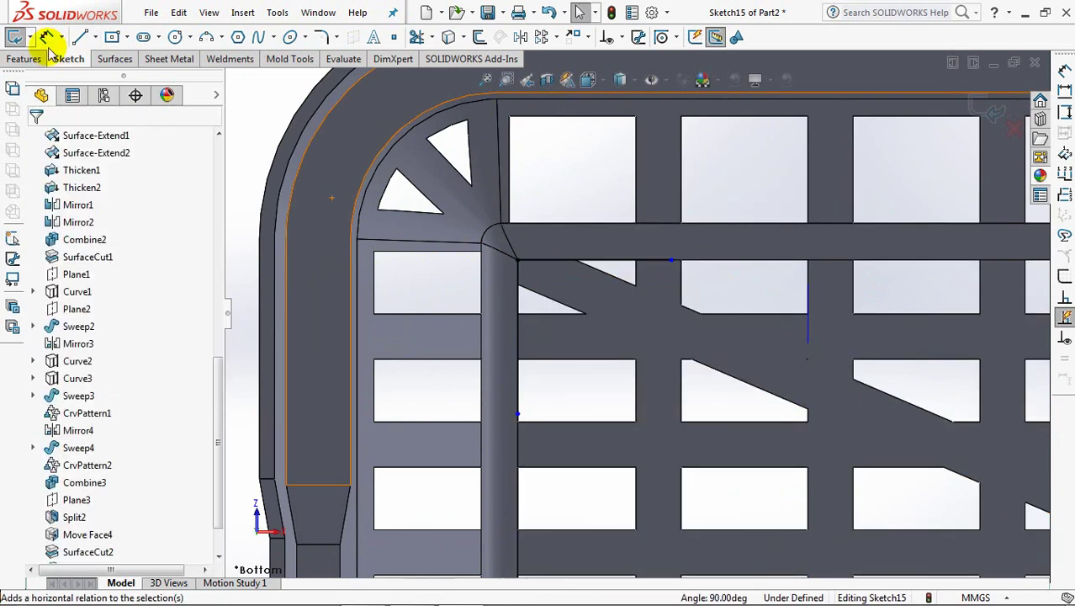
pyautogui.click(522, 286)
pyautogui.click(671, 260)
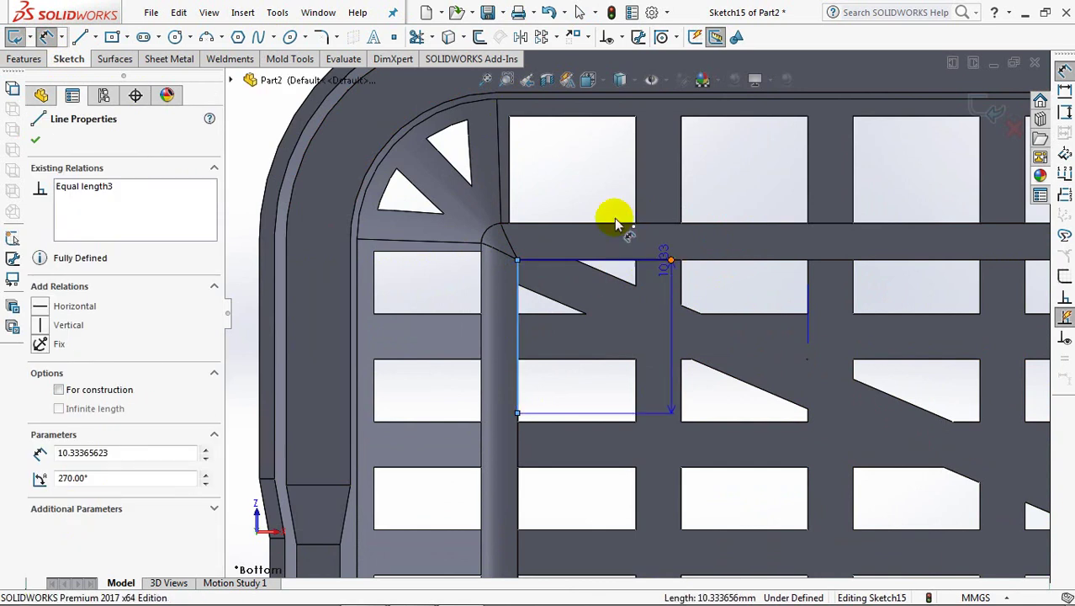
pyautogui.click(594, 192)
pyautogui.write('15')
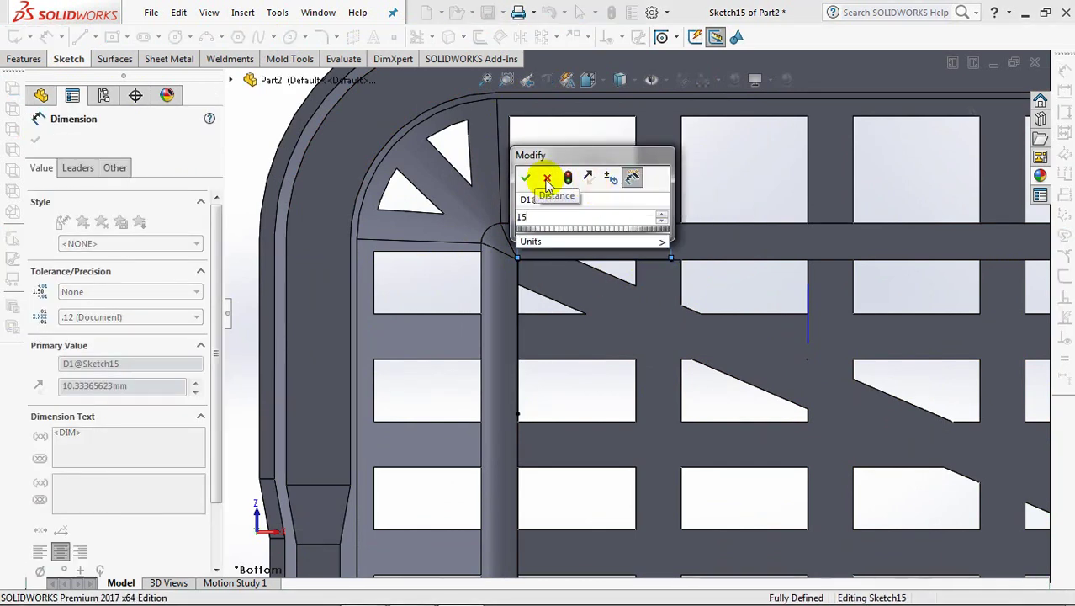
pyautogui.click(525, 175)
pyautogui.click(559, 161)
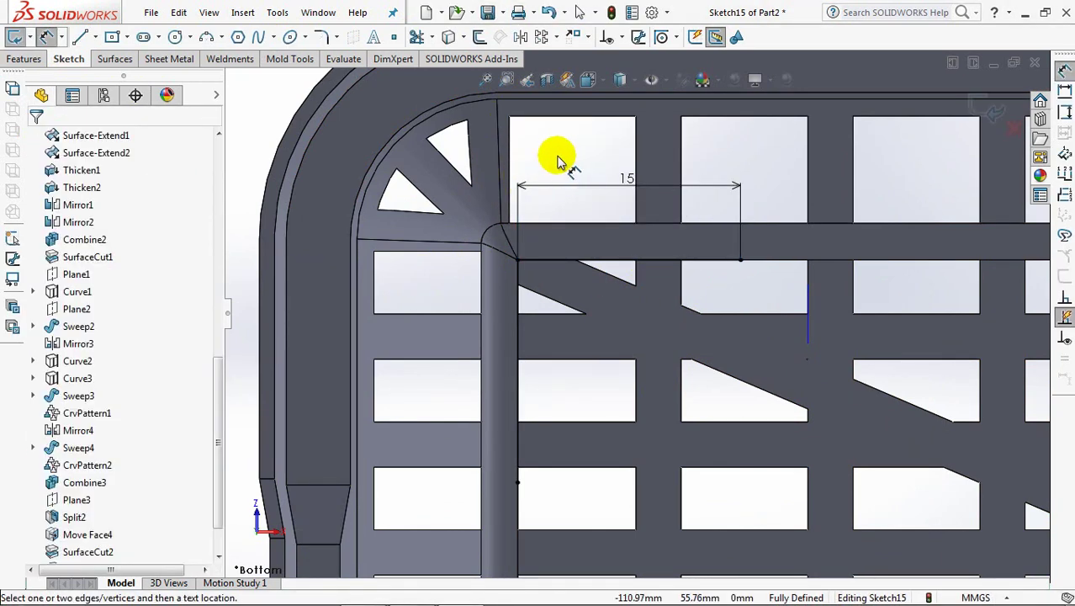
# - Round the L's corner with a 1 mm sketch fillet and exit the sketch
pyautogui.click(325, 38)
pyautogui.write('1')
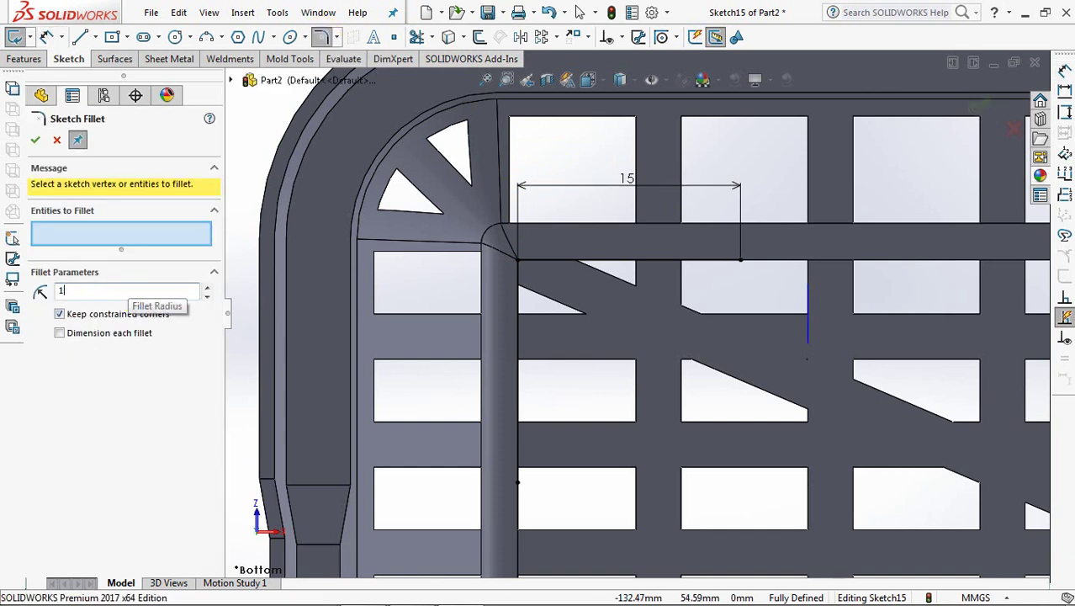
pyautogui.click(518, 259)
pyautogui.click(576, 321)
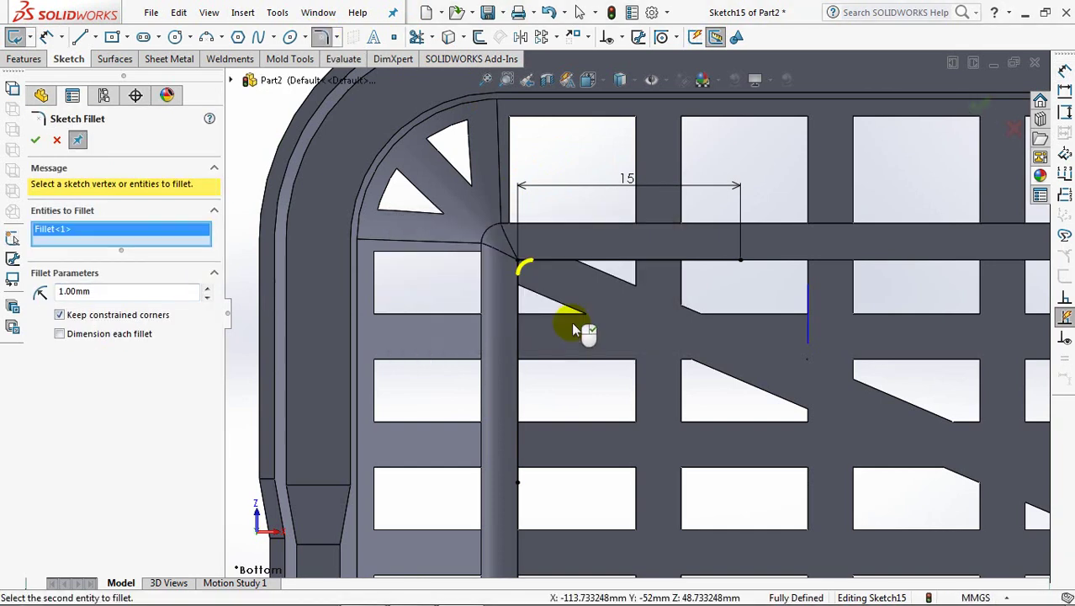
pyautogui.click(36, 145)
pyautogui.click(33, 145)
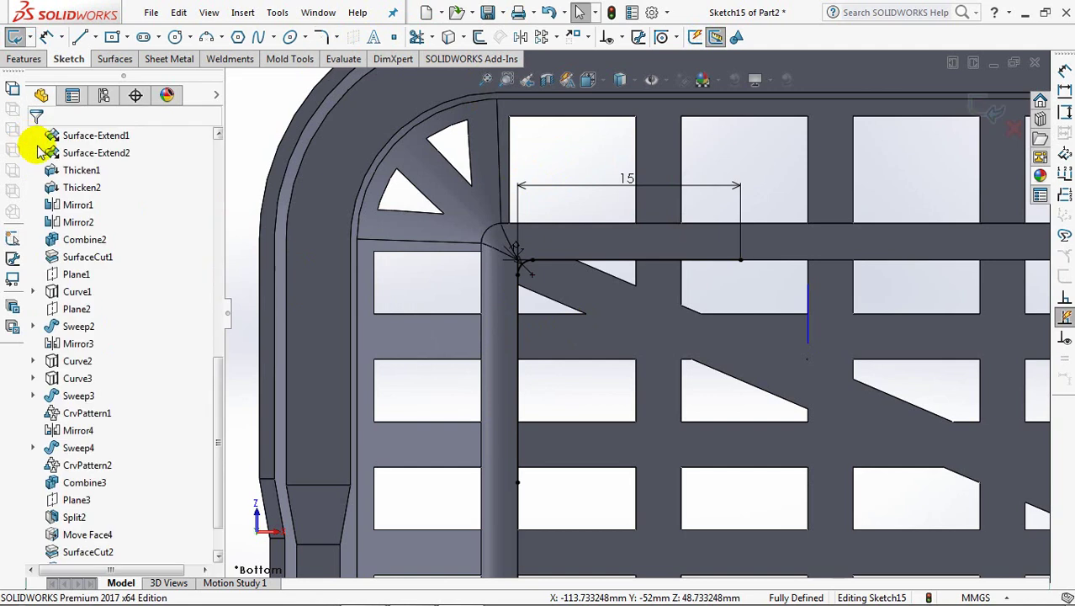
pyautogui.click(984, 107)
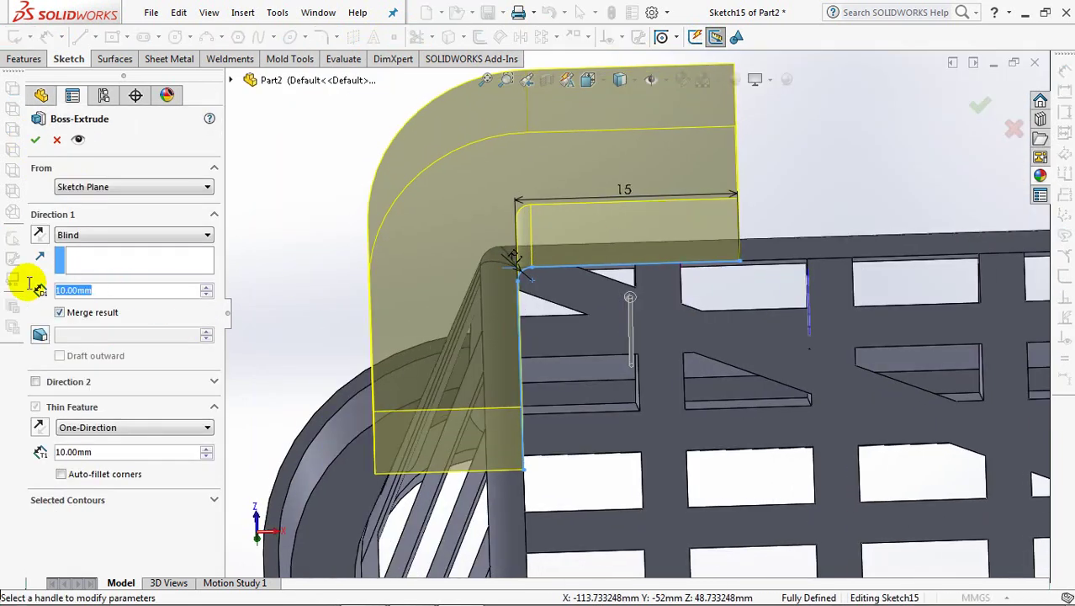
# - Start the extrude from a 1.5 mm offset and reverse its direction
pyautogui.click(102, 189)
pyautogui.click(84, 232)
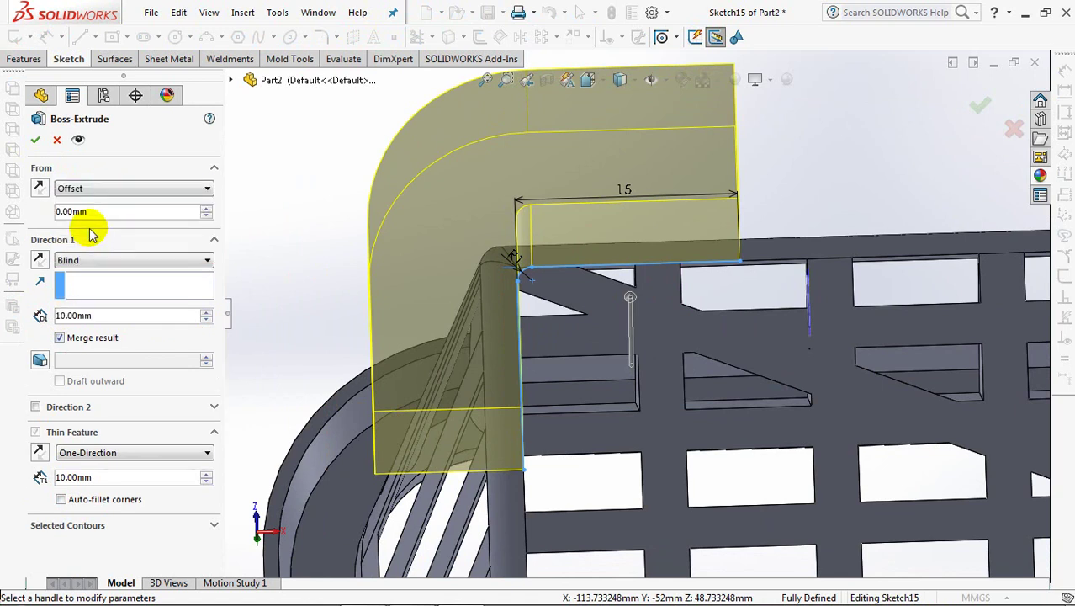
pyautogui.write('1.5')
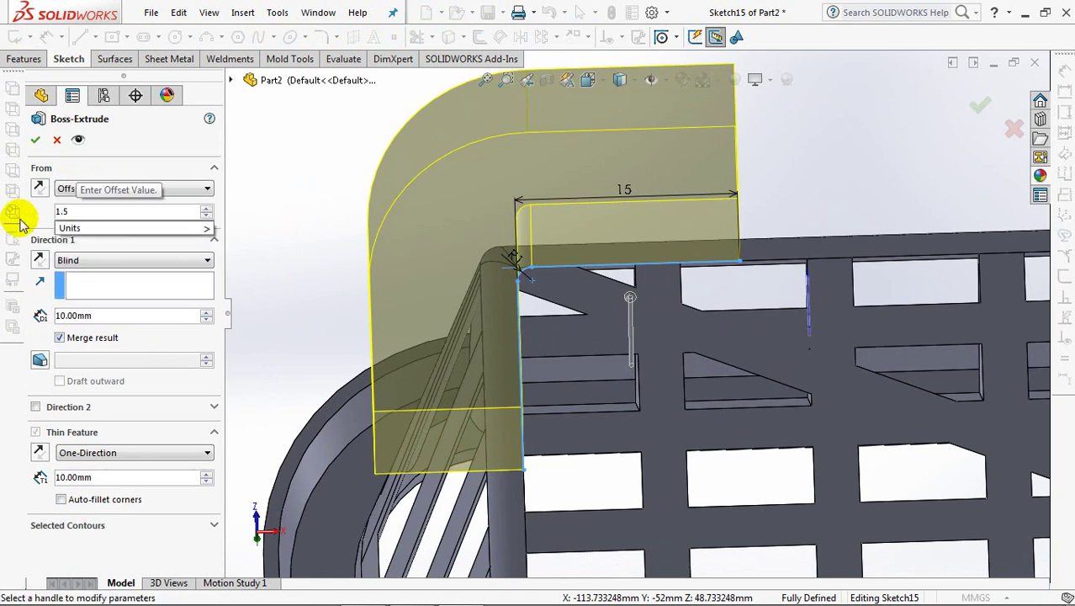
pyautogui.press('Return')
pyautogui.moveTo(351, 236); pyautogui.dragTo(347, 203, button='middle')
pyautogui.click(38, 261)
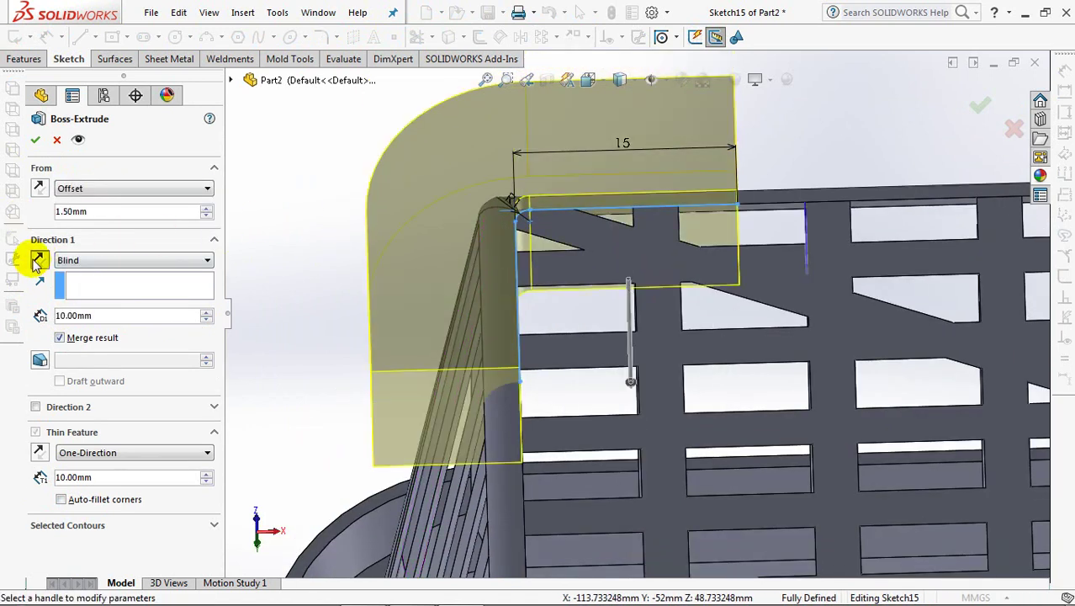
# - Extrude up to body Combine4 as a 1.8 mm thin wall and confirm
pyautogui.click(75, 261)
pyautogui.click(93, 329)
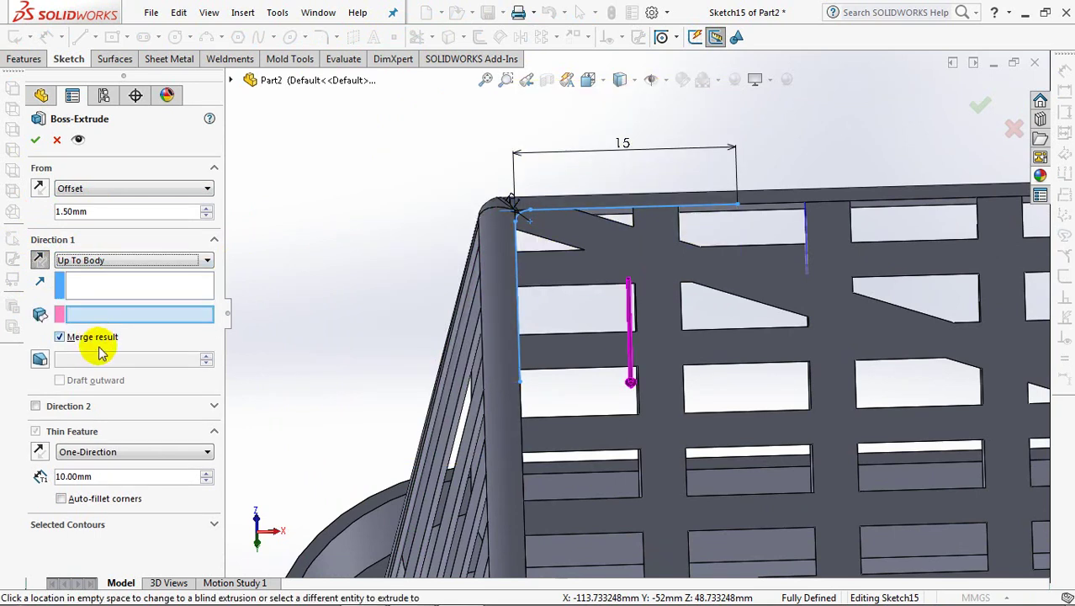
pyautogui.click(504, 324)
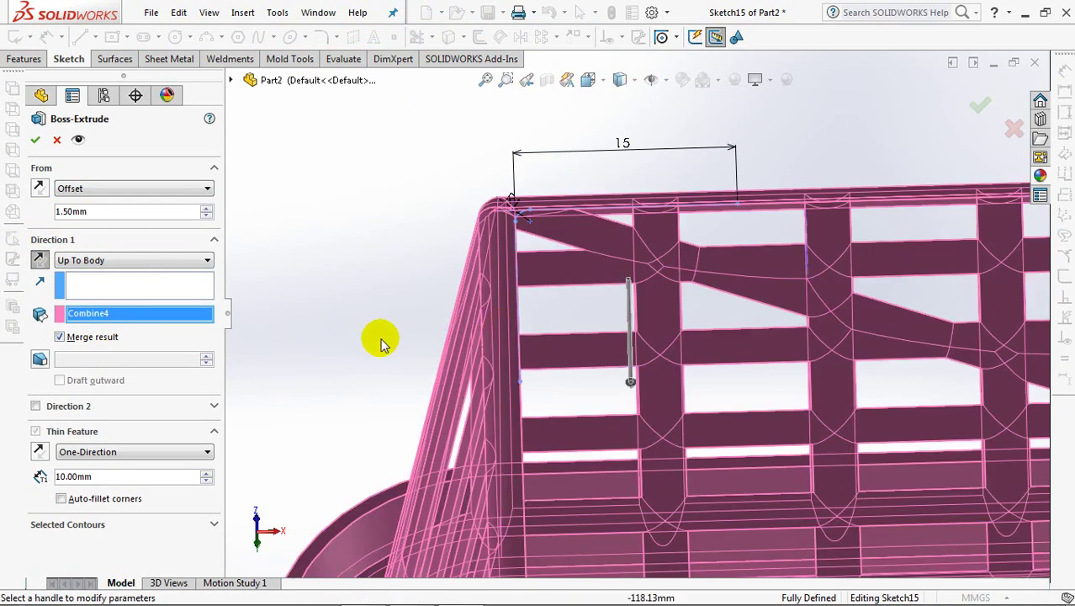
pyautogui.write('1.8')
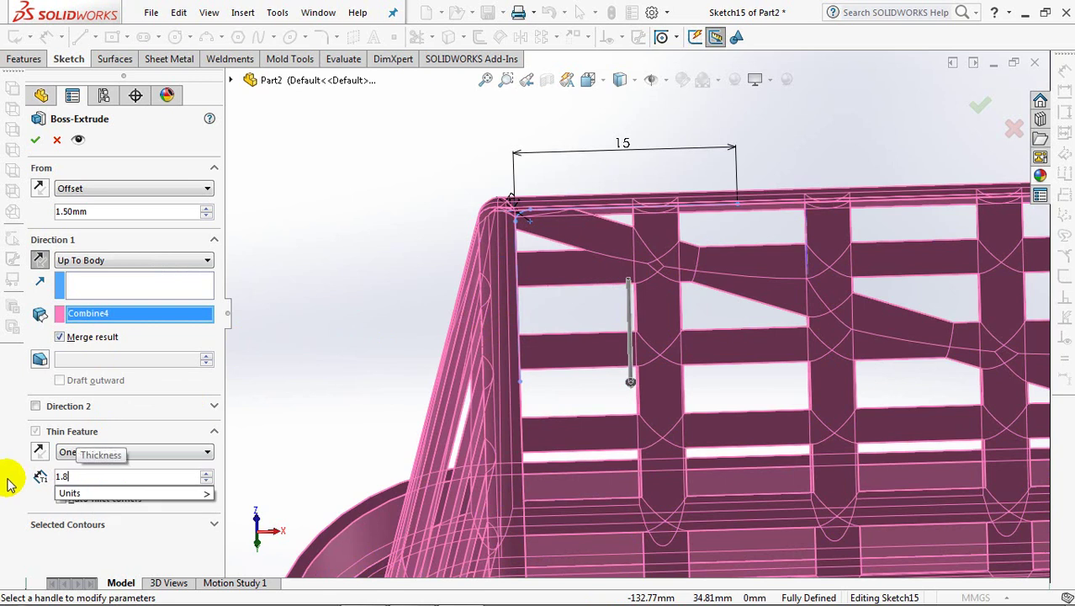
pyautogui.click(68, 476)
pyautogui.click(35, 142)
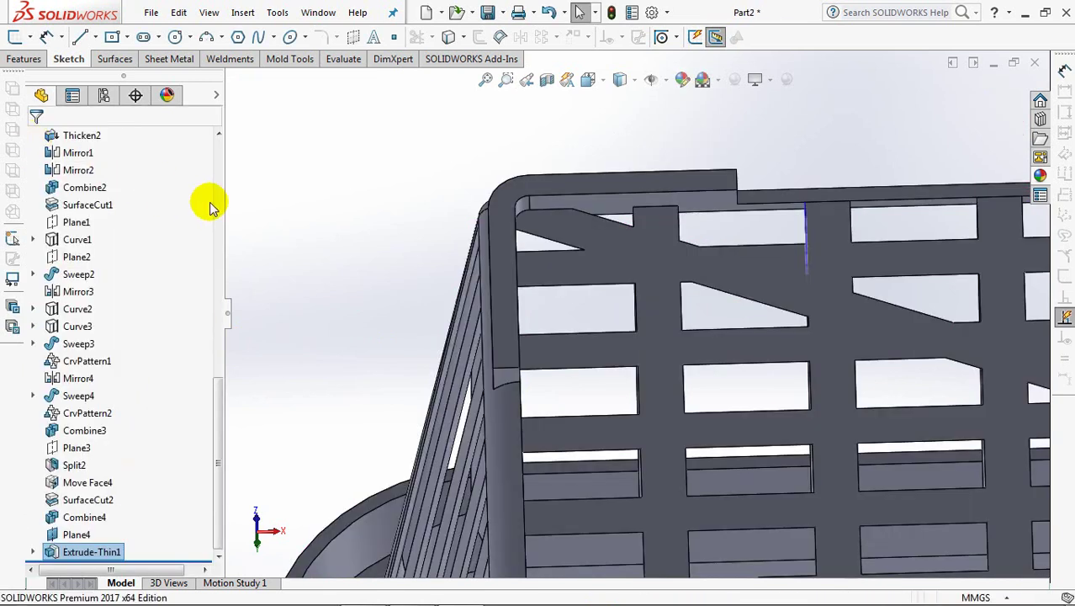
pyautogui.moveTo(318, 195)
pyautogui.keyDown('shift'); pyautogui.mouseDown(button='middle')
pyautogui.moveTo(329, 328)
pyautogui.moveTo(384, 360)
pyautogui.moveTo(373, 293)
pyautogui.moveTo(367, 299)
pyautogui.mouseUp(button='middle'); pyautogui.keyUp('shift')
pyautogui.moveTo(219, 378); pyautogui.dragTo(219, 169)
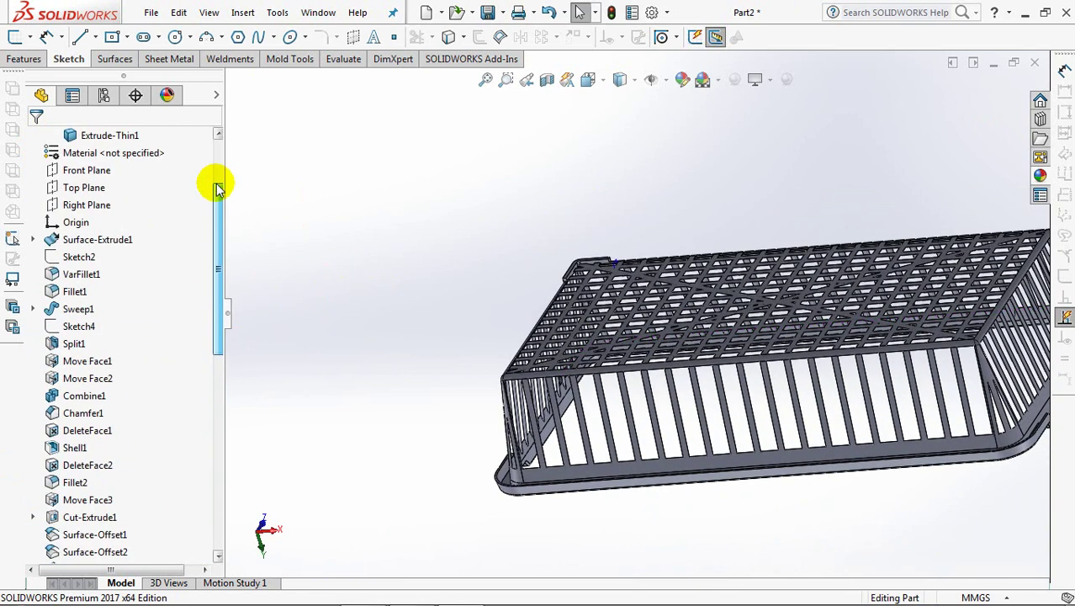
# - Mirror Extrude-Thin1 across the Front Plane as Mirror5
pyautogui.click(86, 274)
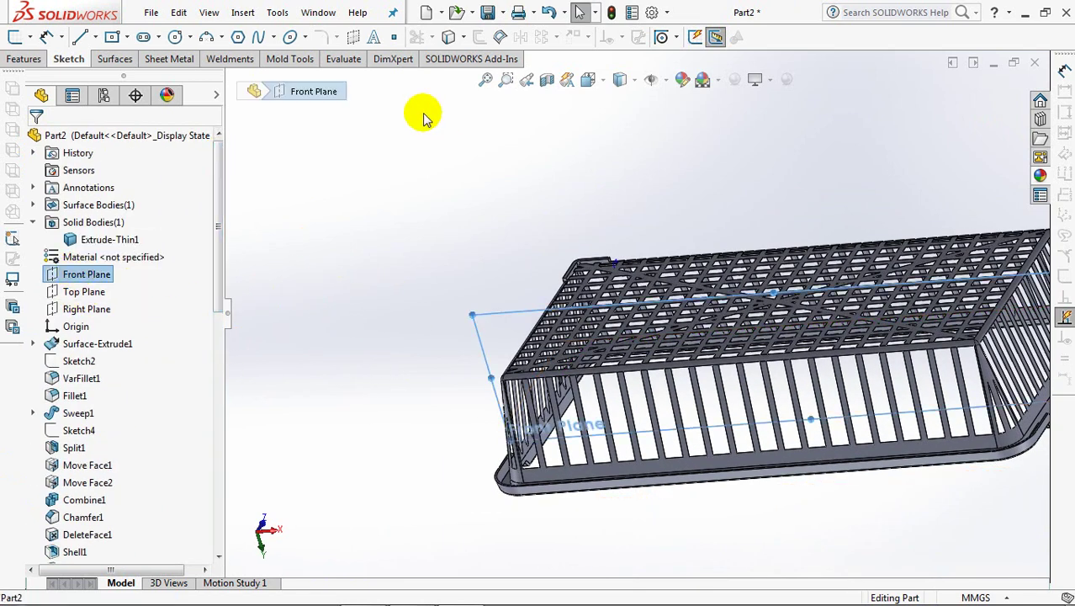
pyautogui.click(22, 58)
pyautogui.click(414, 36)
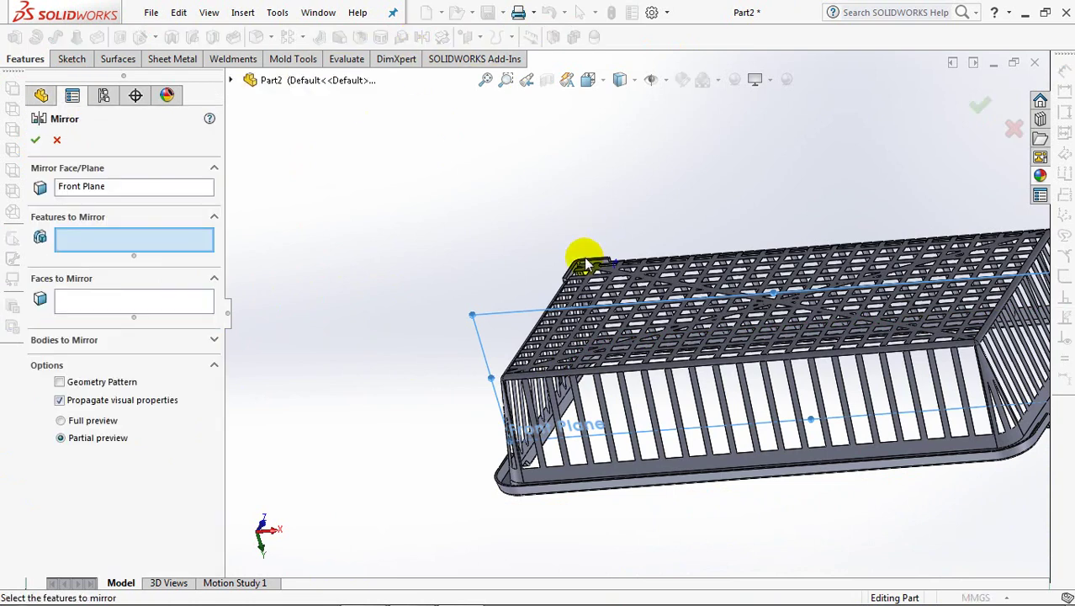
pyautogui.click(586, 268)
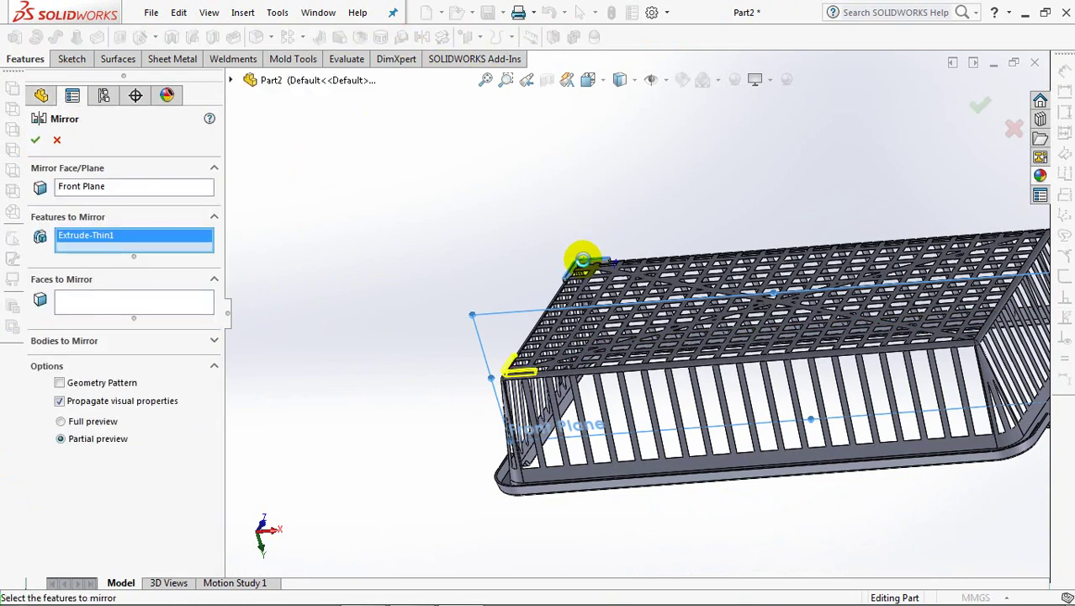
pyautogui.rightClick(583, 259)
# - Mirror Mirror5 across the Right Plane to fill the remaining corners
pyautogui.click(86, 309)
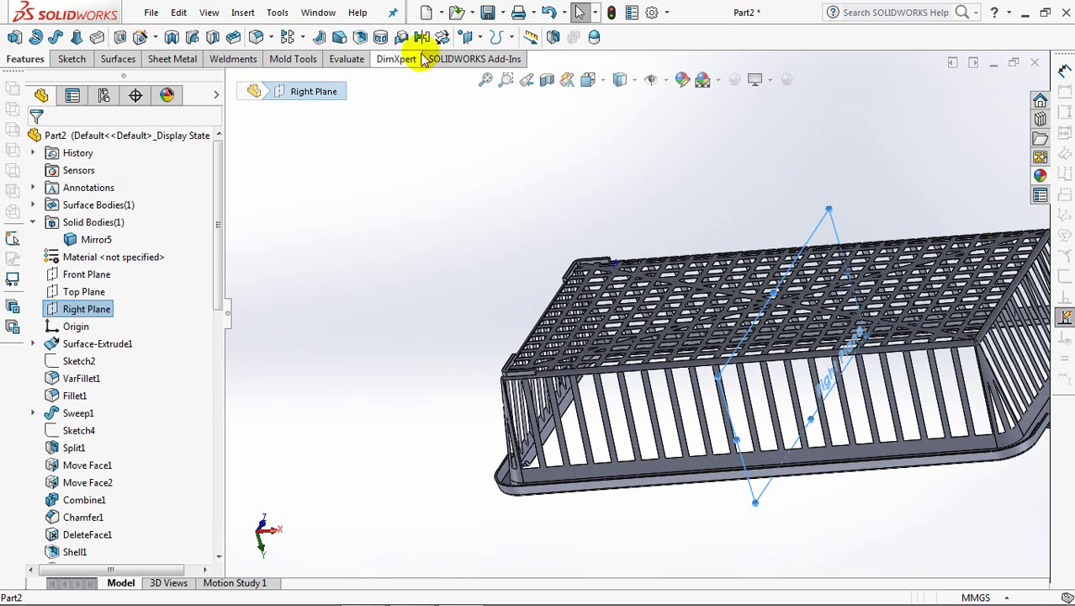
pyautogui.click(421, 36)
pyautogui.click(518, 380)
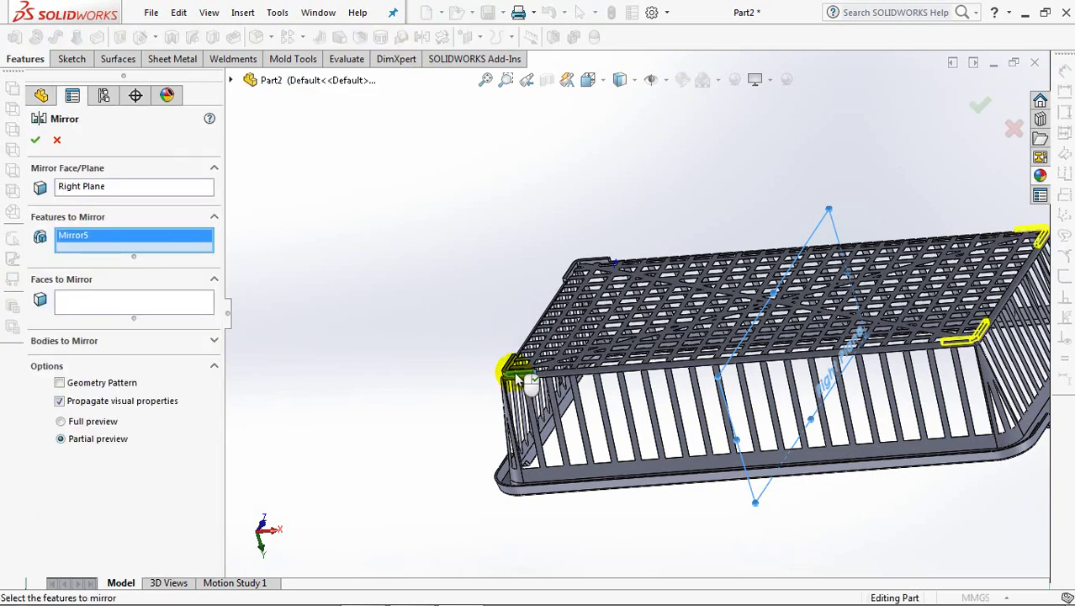
pyautogui.rightClick(515, 373)
pyautogui.moveTo(547, 175)
pyautogui.mouseDown(button='middle')
pyautogui.moveTo(546, 347)
pyautogui.moveTo(328, 242)
pyautogui.mouseUp(button='middle')
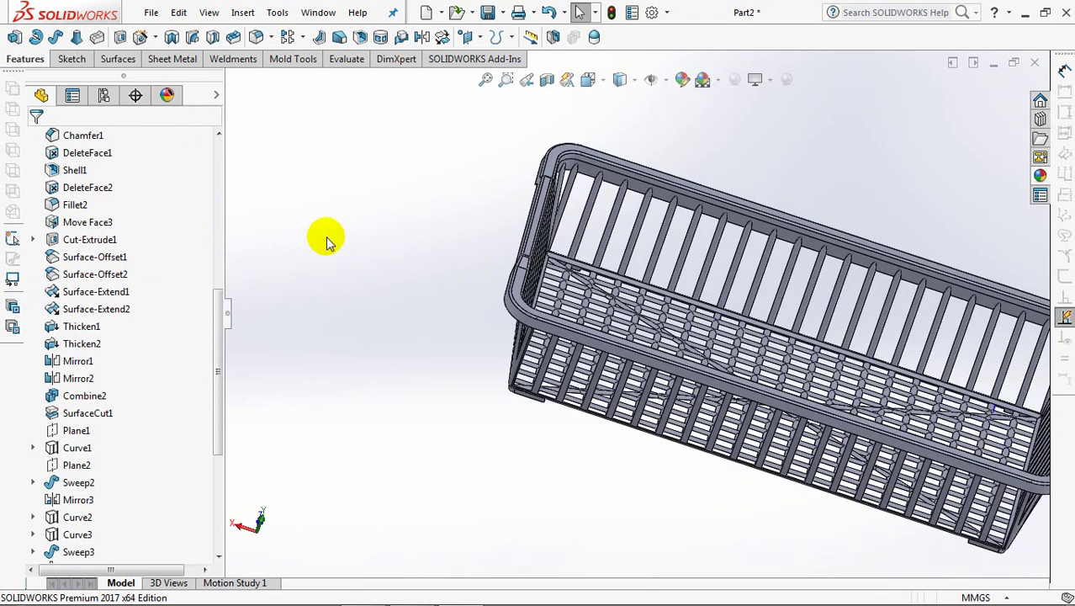
# - Sketch a center rectangle on the floor face, centred where the diagonals cross
pyautogui.hotkey('ctrl', '7')
pyautogui.moveTo(399, 345)
pyautogui.mouseDown(button='middle')
pyautogui.moveTo(547, 409)
pyautogui.moveTo(566, 304)
pyautogui.moveTo(551, 276)
pyautogui.moveTo(572, 324)
pyautogui.mouseUp(button='middle')
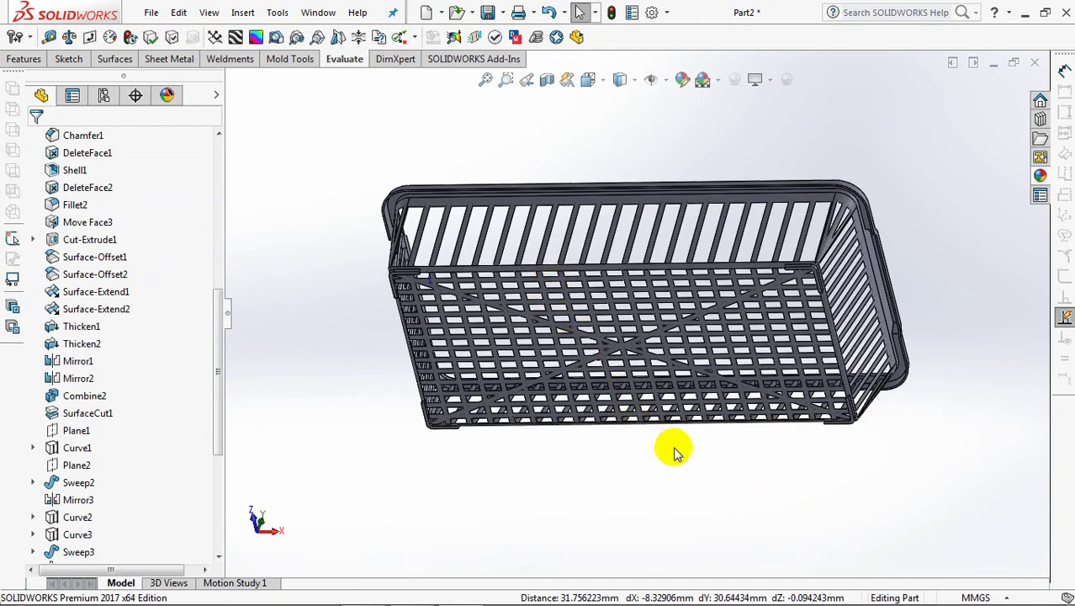
pyautogui.scroll(-5, 674, 314)
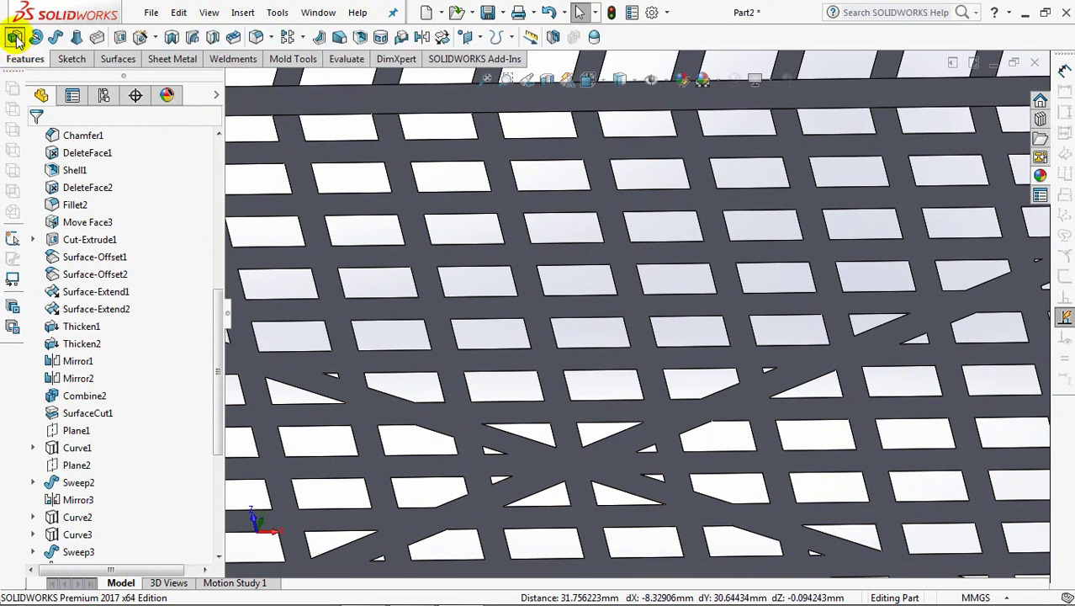
pyautogui.click(14, 37)
pyautogui.click(506, 414)
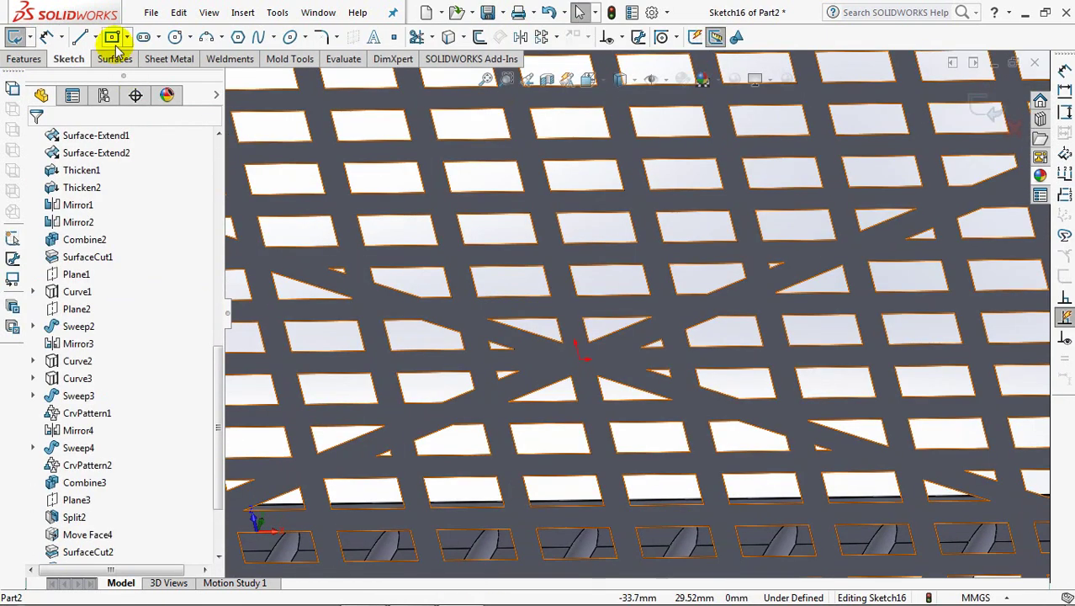
pyautogui.click(112, 36)
pyautogui.click(587, 361)
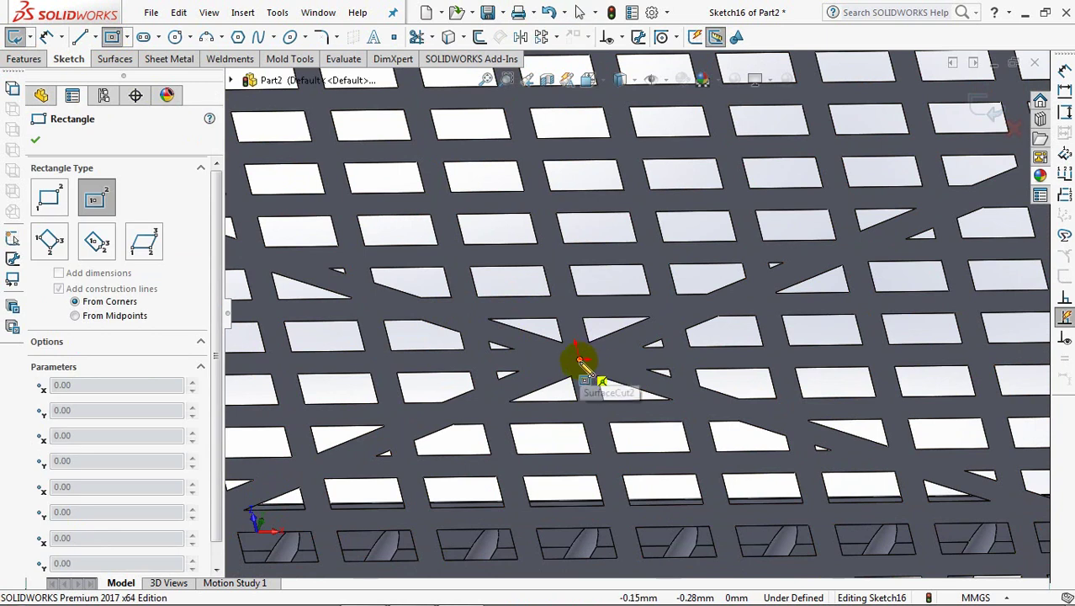
pyautogui.click(451, 297)
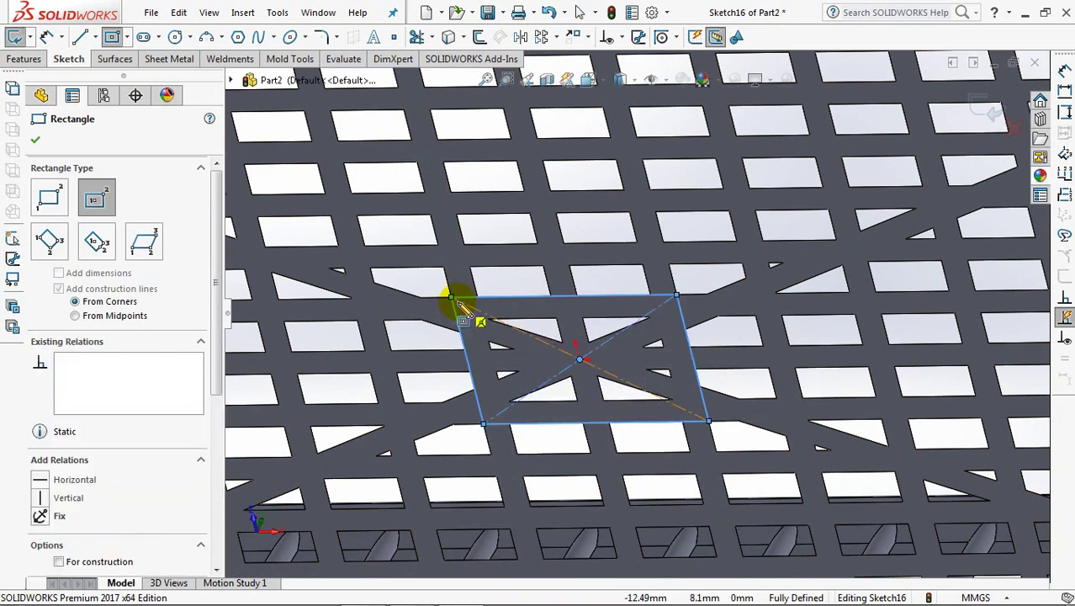
pyautogui.click(36, 143)
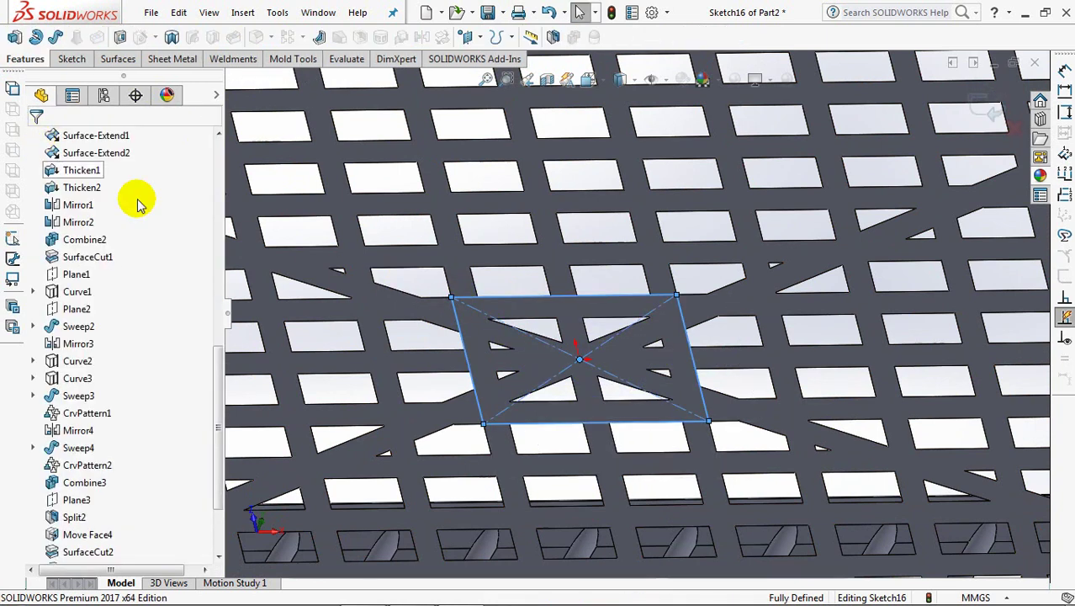
pyautogui.click(505, 282)
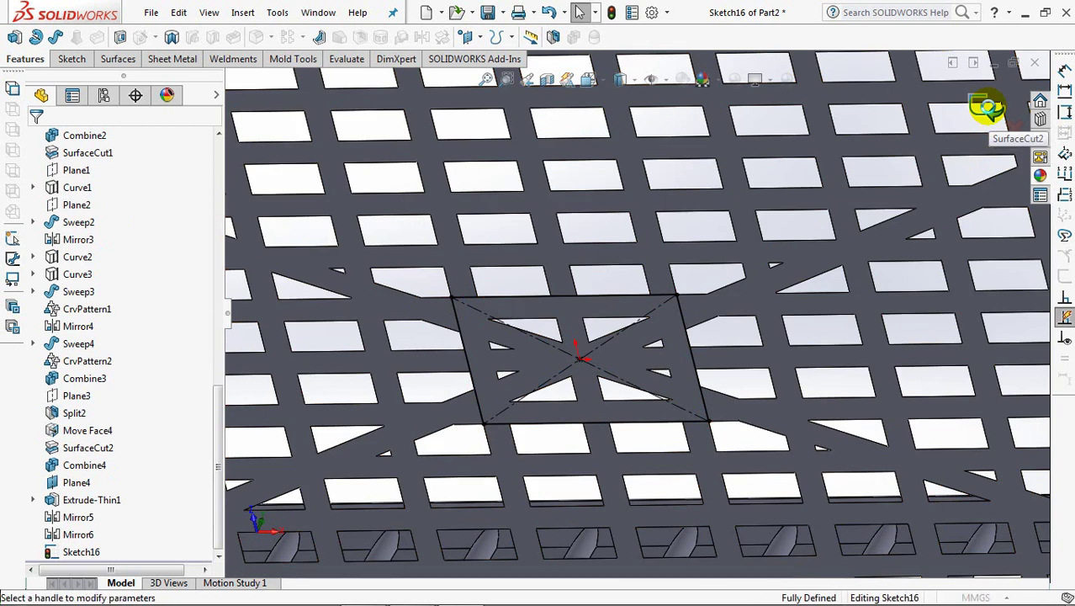
# - Extrude the rectangle 0.70 mm in the reversed direction as a flat pad
pyautogui.click(986, 107)
pyautogui.click(39, 236)
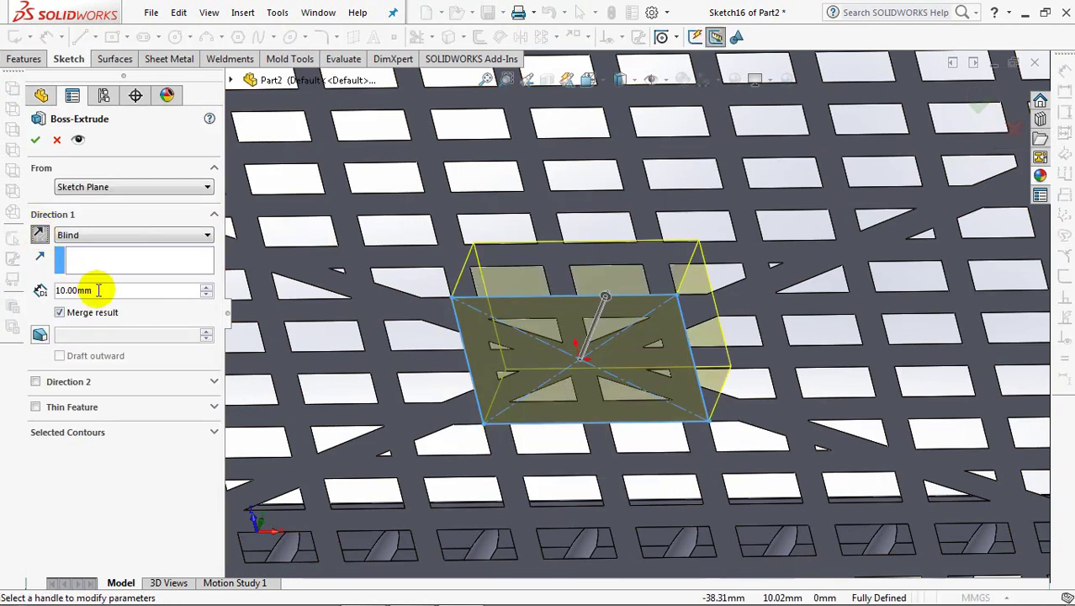
pyautogui.write('0.7')
pyautogui.click(33, 281)
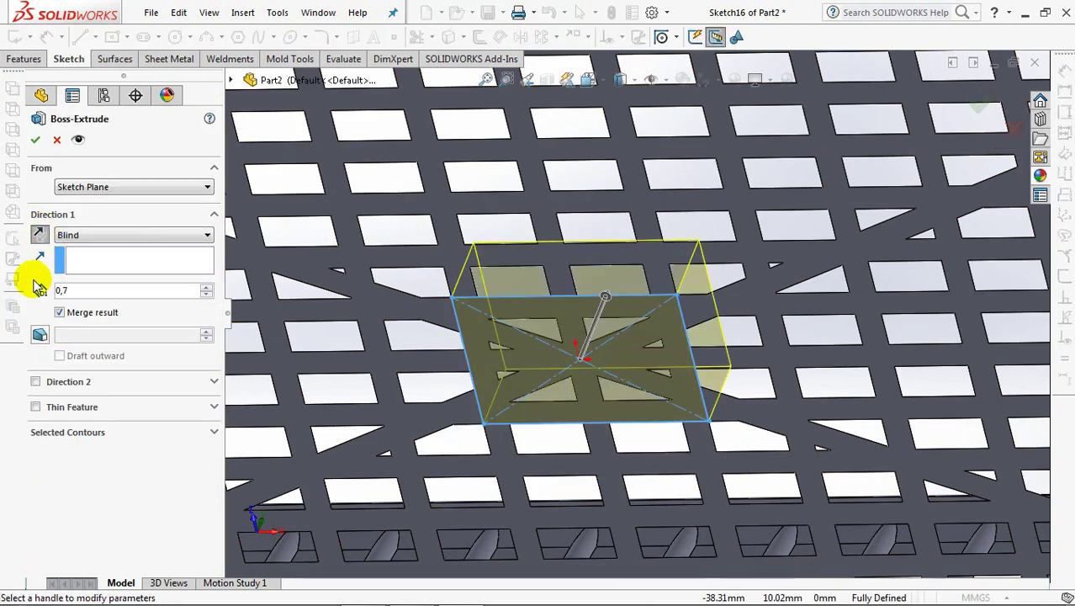
pyautogui.moveTo(547, 298)
pyautogui.mouseDown(button='middle')
pyautogui.moveTo(473, 408)
pyautogui.moveTo(444, 420)
pyautogui.moveTo(163, 304)
pyautogui.mouseUp(button='middle')
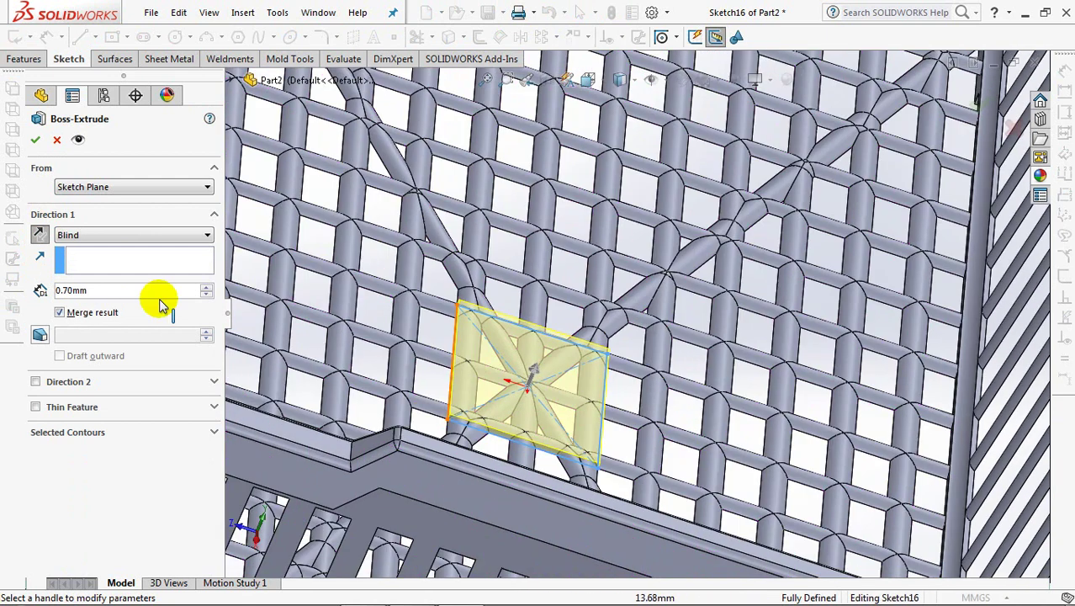
pyautogui.click(36, 141)
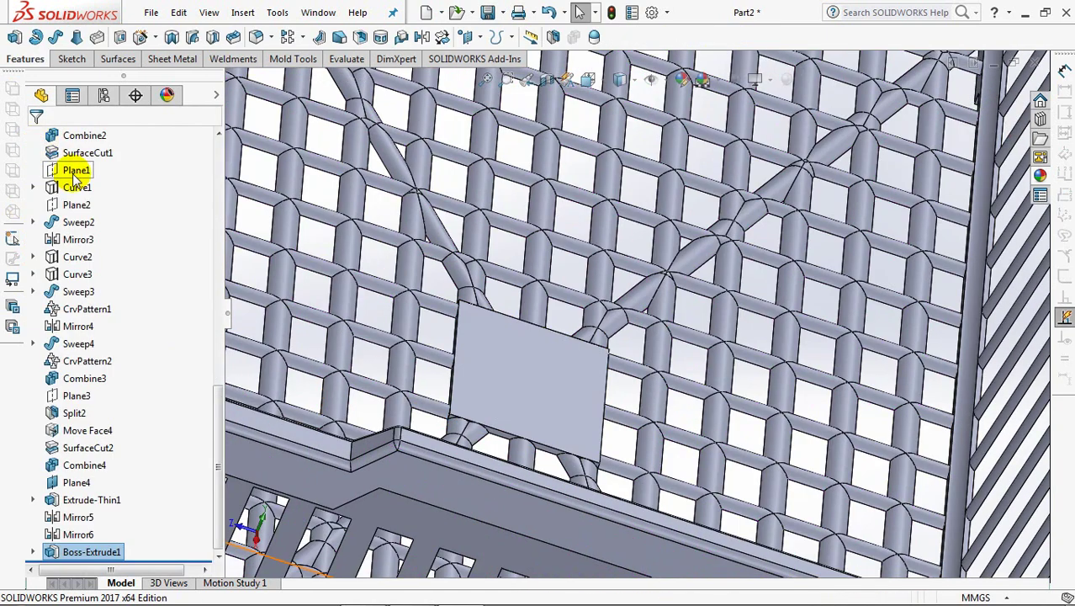
# - Hide the surface and solid bodies and start a sketch on the Right Plane
pyautogui.hotkey('ctrl', '7')
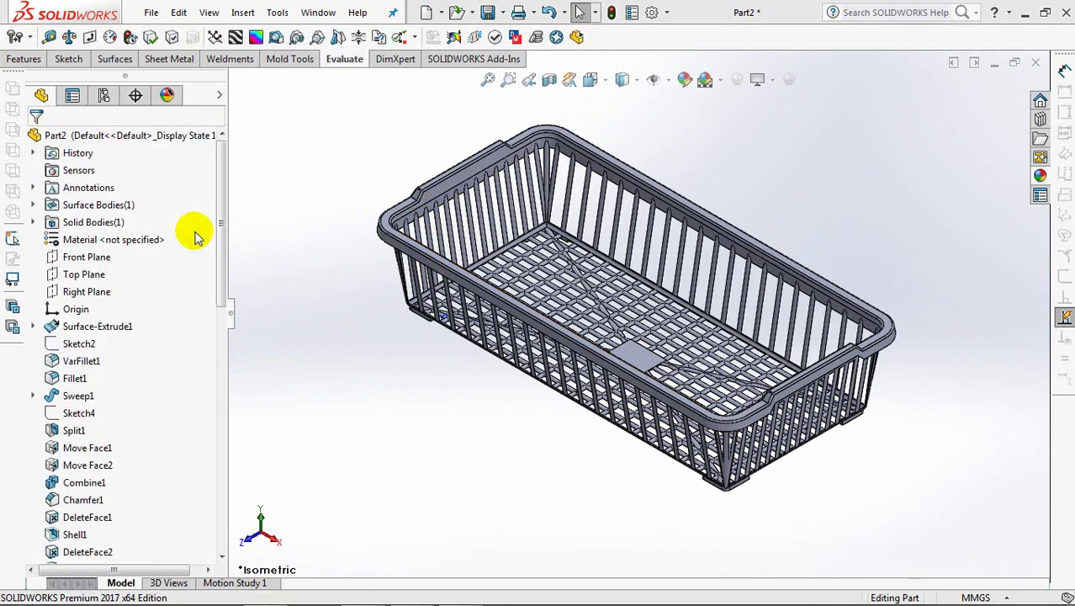
pyautogui.click(93, 204)
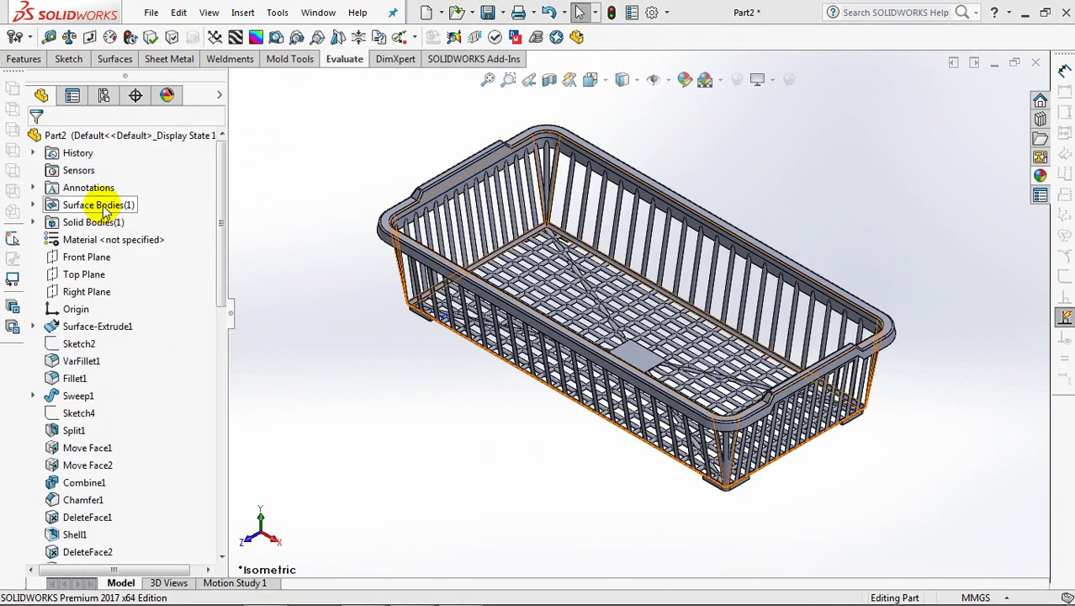
pyautogui.click(122, 181)
pyautogui.click(92, 222)
pyautogui.click(124, 202)
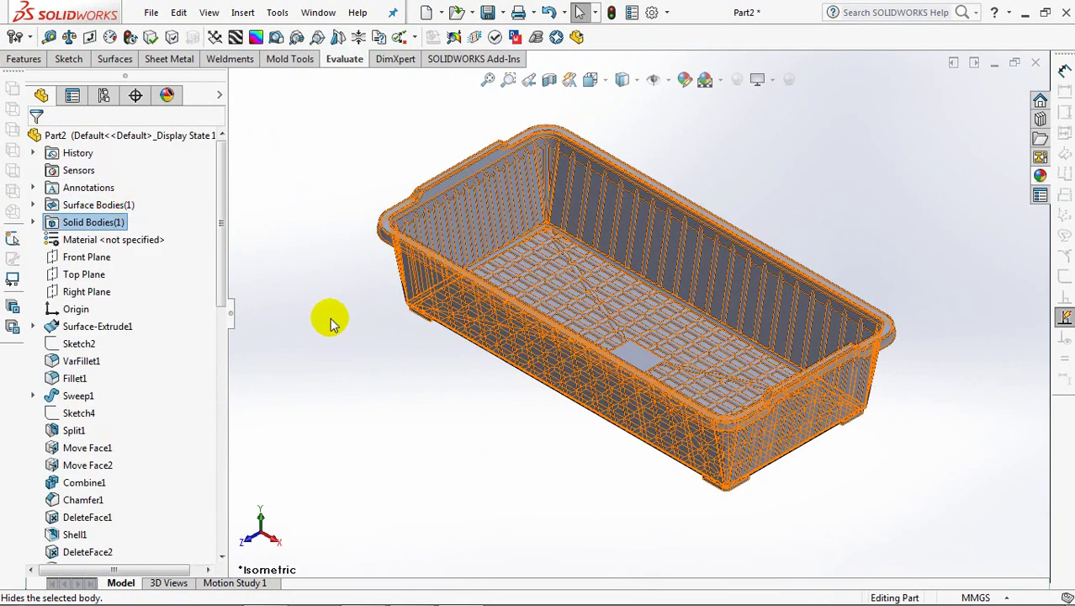
pyautogui.click(96, 292)
pyautogui.click(104, 269)
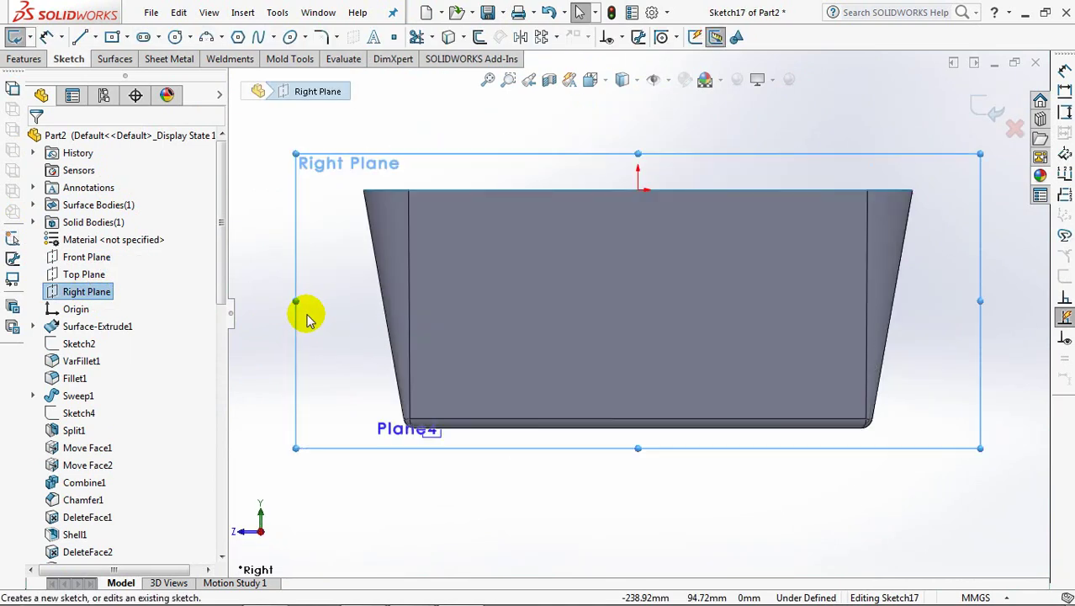
pyautogui.click(261, 370)
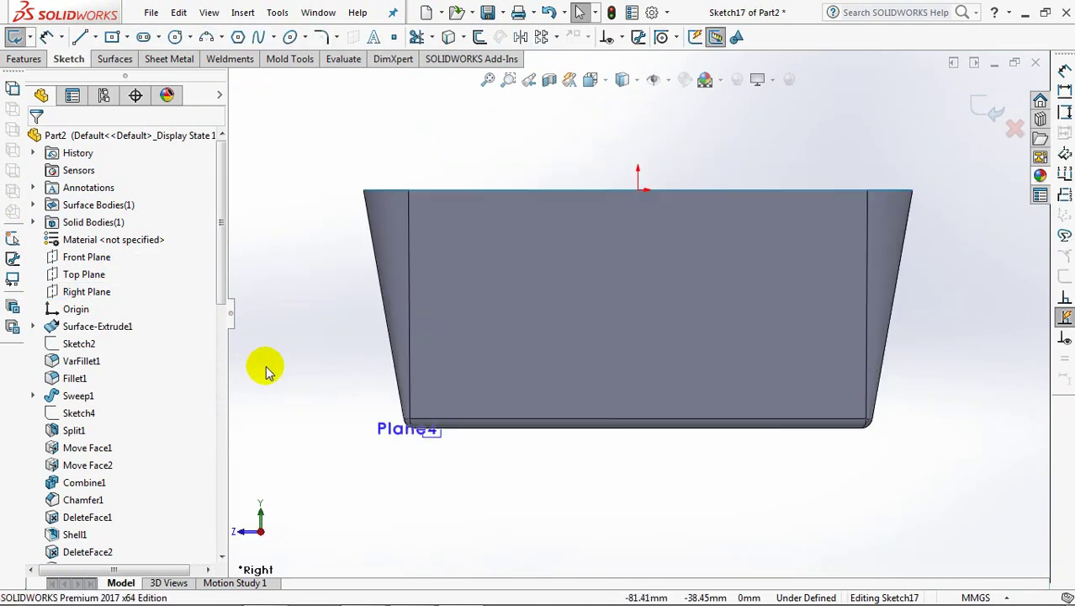
# - Draw a zigzag of three horizontal lines joined by short verticals across the side wall
pyautogui.click(81, 40)
pyautogui.click(367, 379)
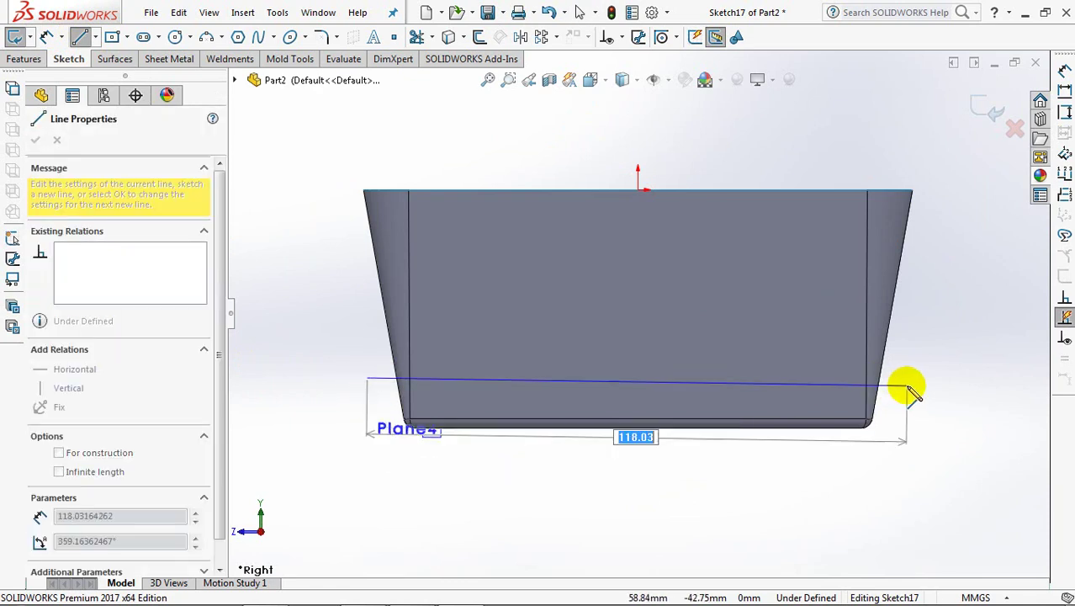
pyautogui.click(906, 378)
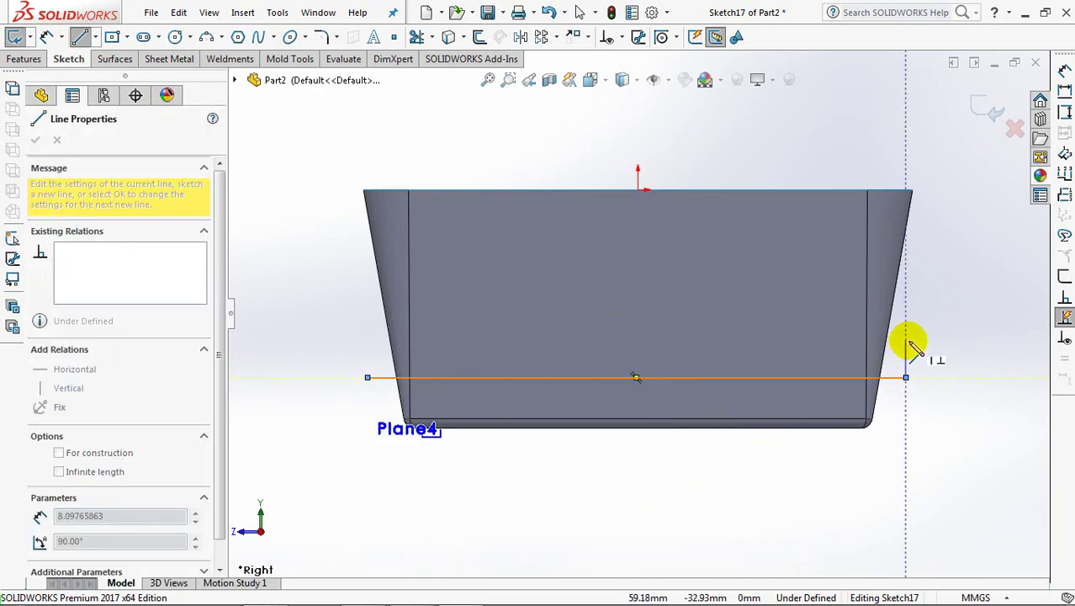
pyautogui.click(906, 320)
pyautogui.click(367, 319)
pyautogui.click(367, 256)
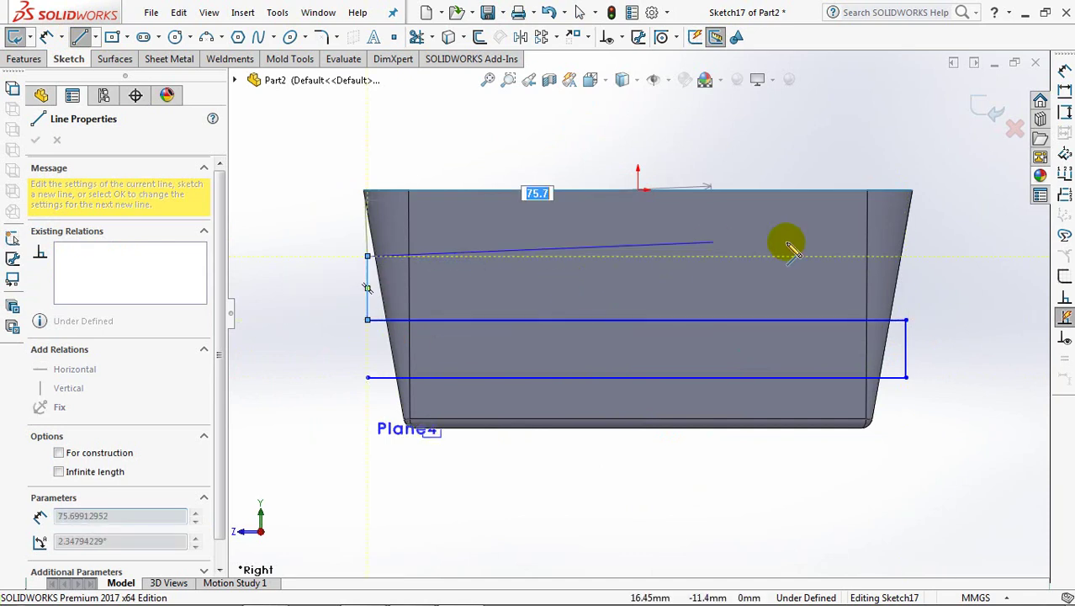
pyautogui.click(916, 257)
pyautogui.rightClick(913, 257)
pyautogui.click(914, 269)
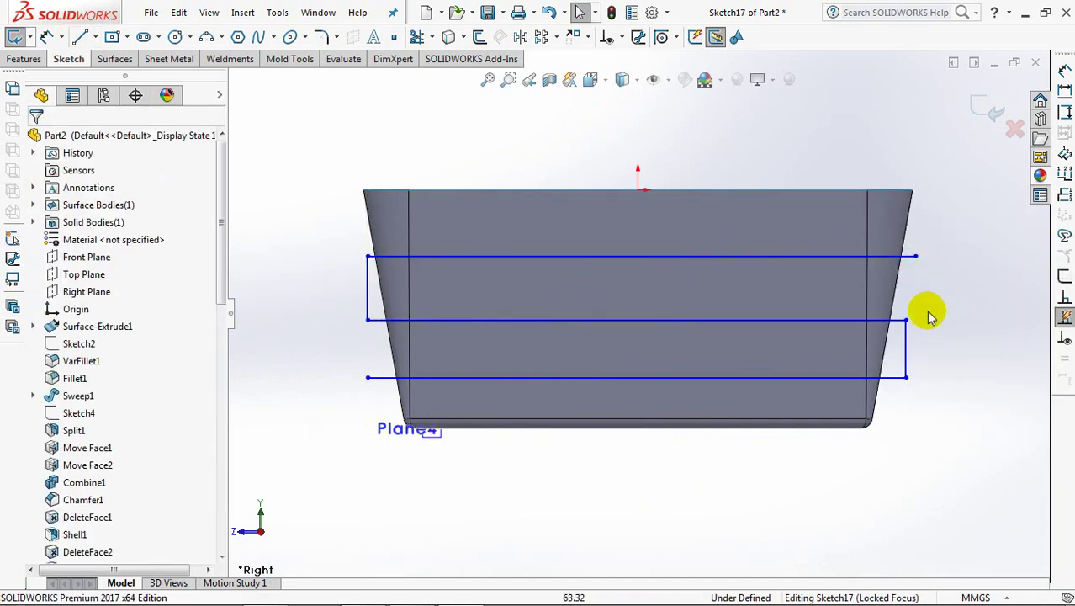
# - Make the two vertical lines equal and set the upper line spacing to 10
pyautogui.click(904, 349)
pyautogui.keyDown('ctrl'); pyautogui.click(368, 289); pyautogui.keyUp('ctrl')
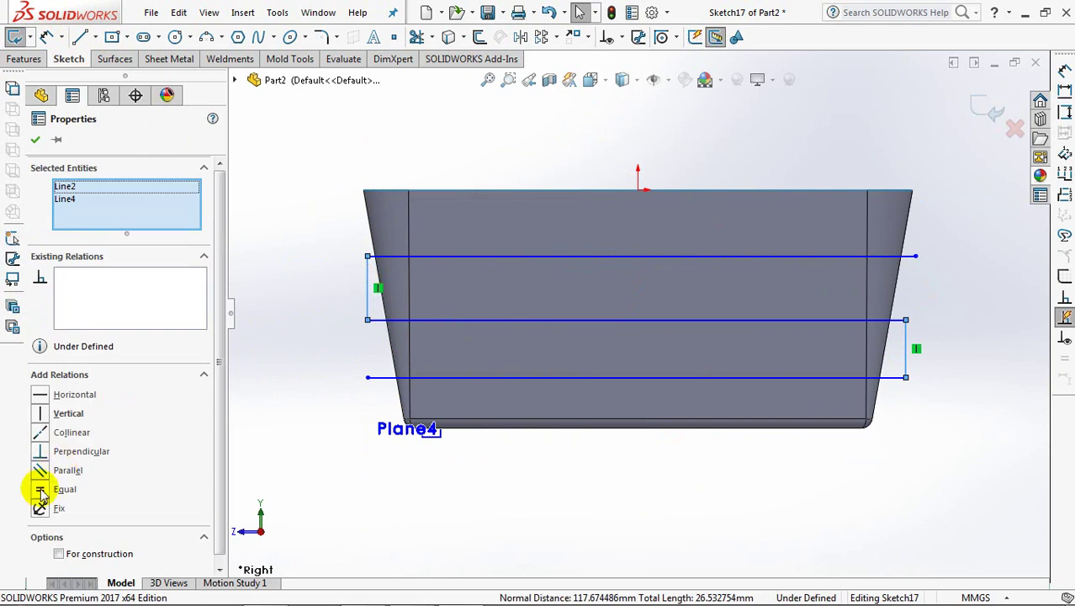
pyautogui.click(42, 495)
pyautogui.click(35, 138)
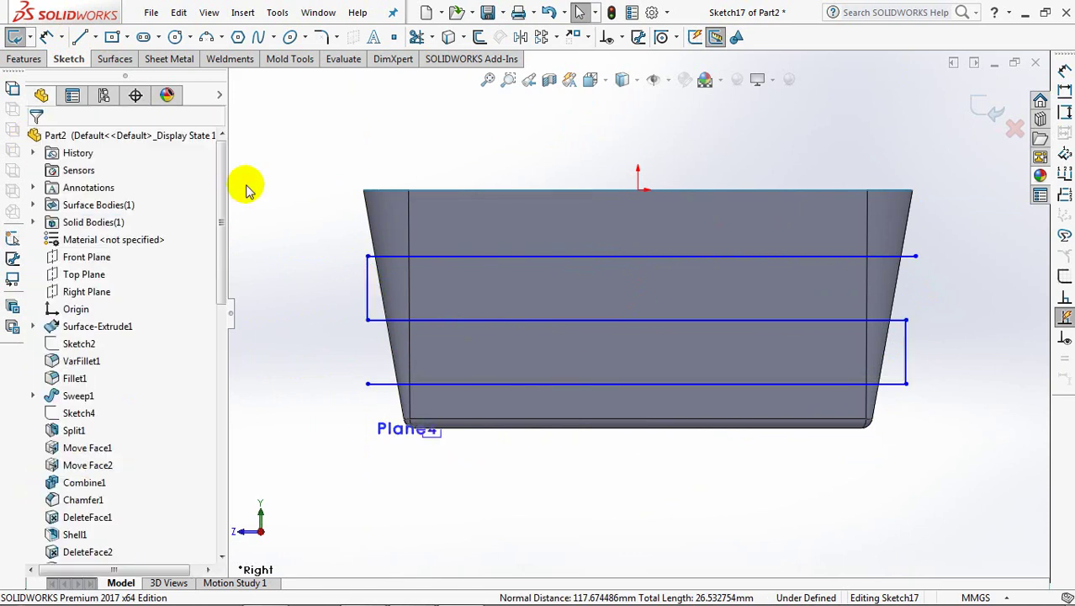
pyautogui.click(45, 38)
pyautogui.click(368, 300)
pyautogui.click(314, 288)
pyautogui.write('10')
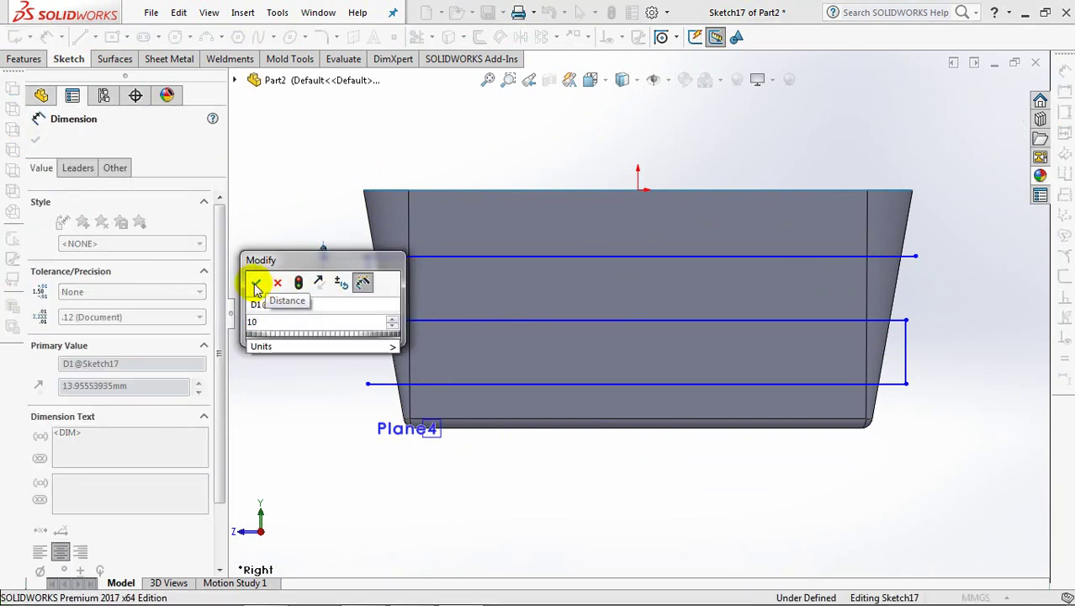
pyautogui.click(257, 287)
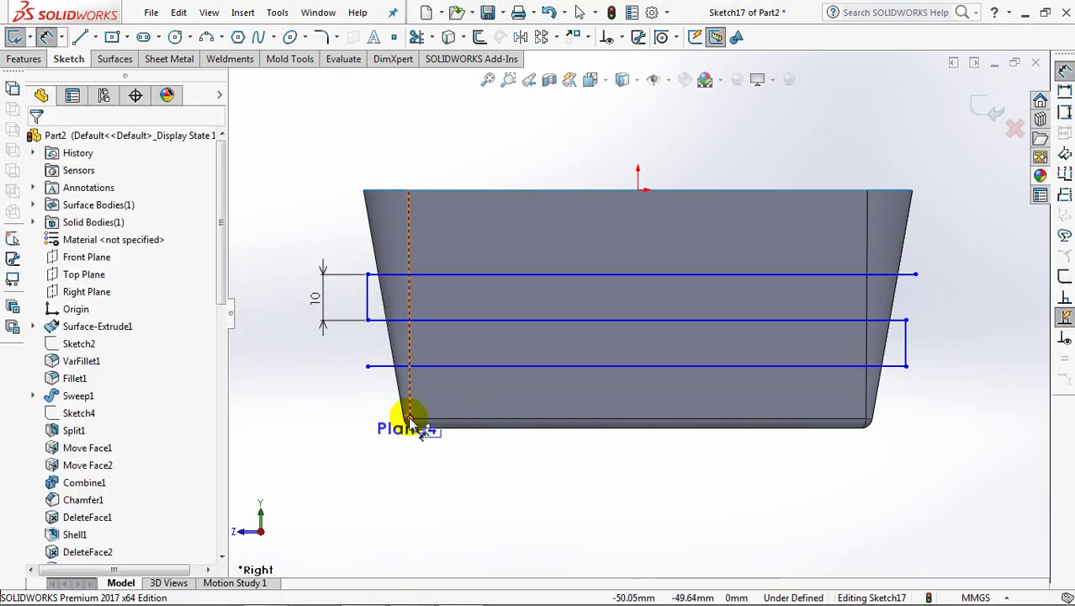
# - Dimension the lowest line from the plane edge and exit Sketch17
pyautogui.click(374, 384)
pyautogui.click(337, 389)
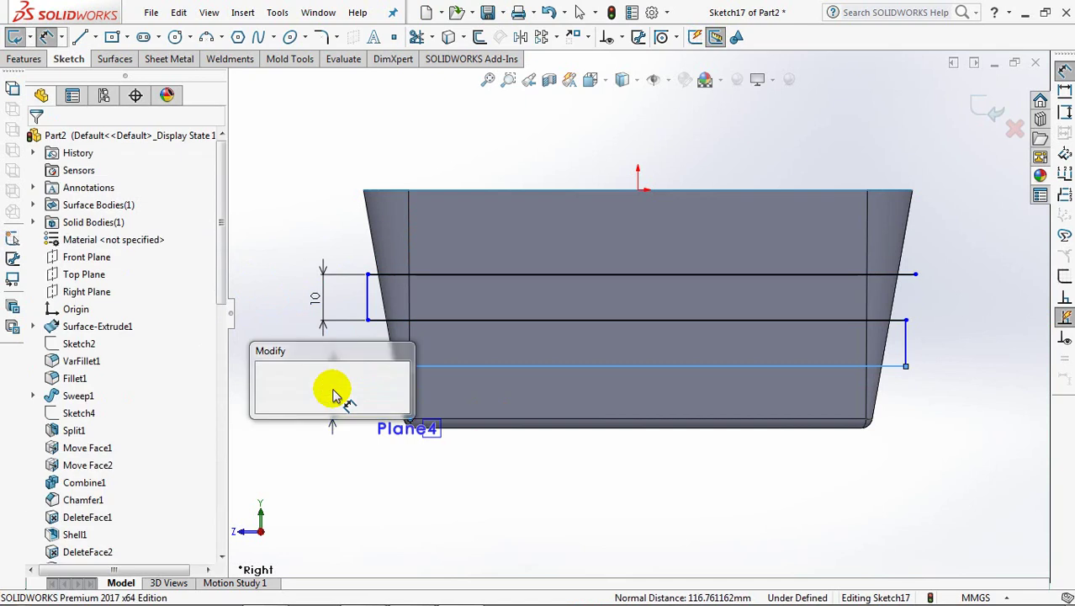
pyautogui.write('10')
pyautogui.click(266, 383)
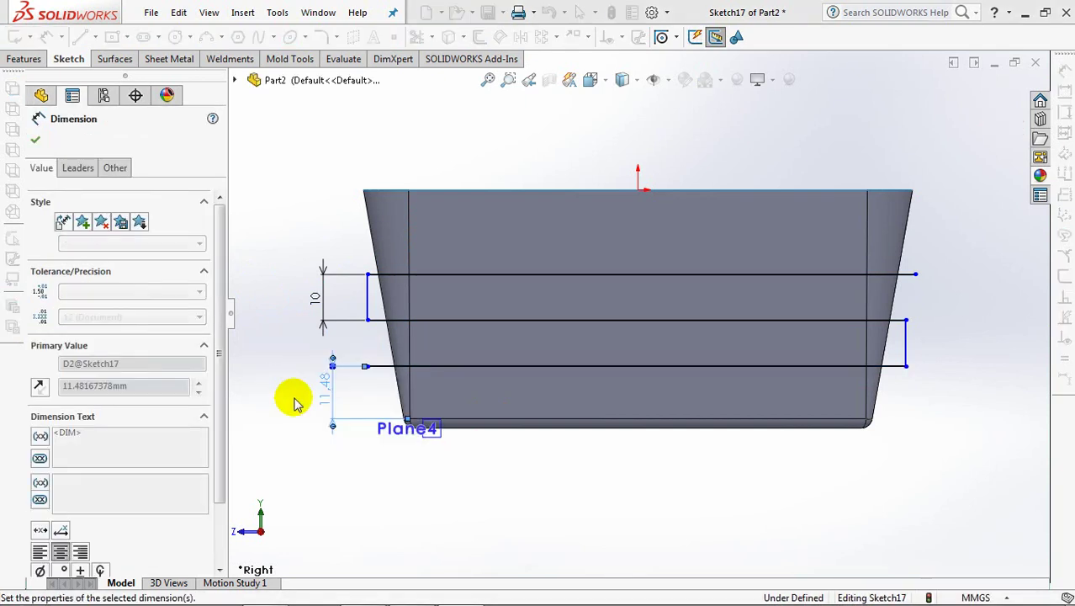
pyautogui.click(974, 103)
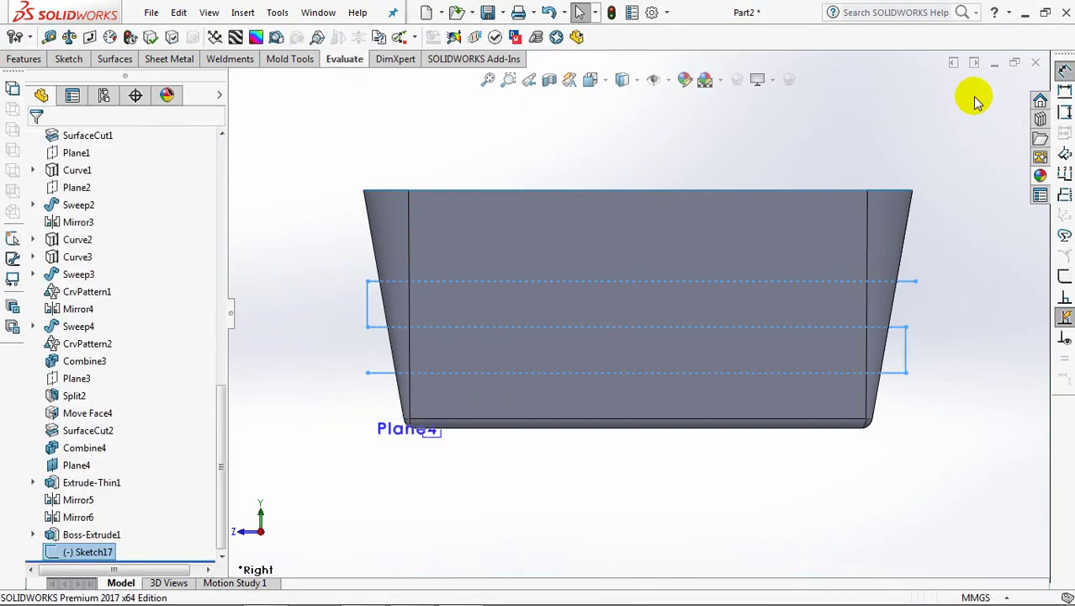
# - Project Sketch17 onto all tangent wall faces as Split Line1, then select the Front Plane
pyautogui.moveTo(721, 163)
pyautogui.mouseDown(button='middle')
pyautogui.moveTo(696, 270)
pyautogui.moveTo(781, 318)
pyautogui.mouseUp(button='middle')
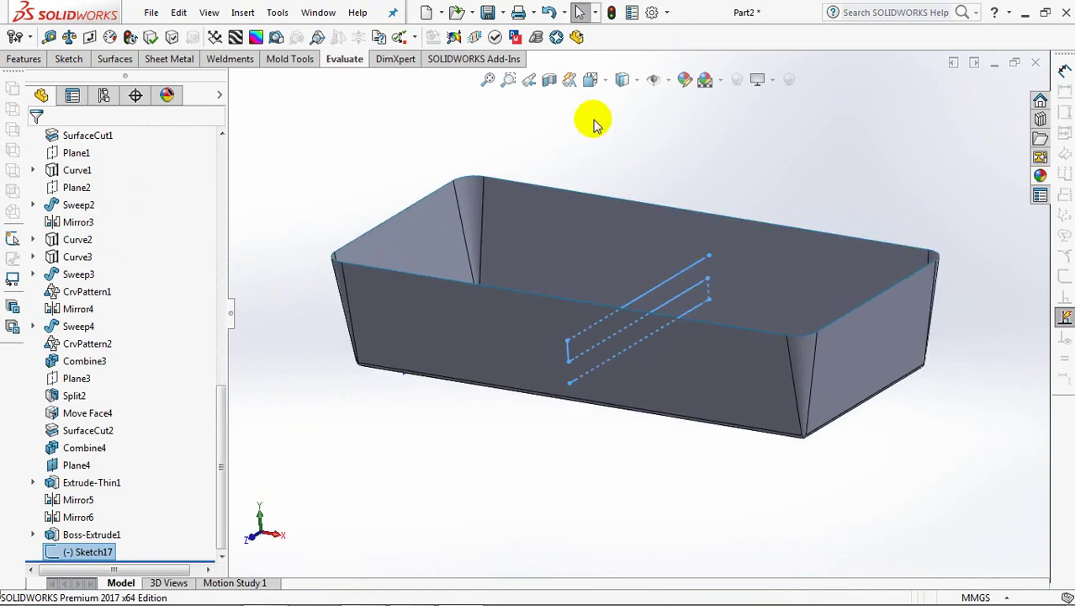
pyautogui.click(17, 59)
pyautogui.click(499, 36)
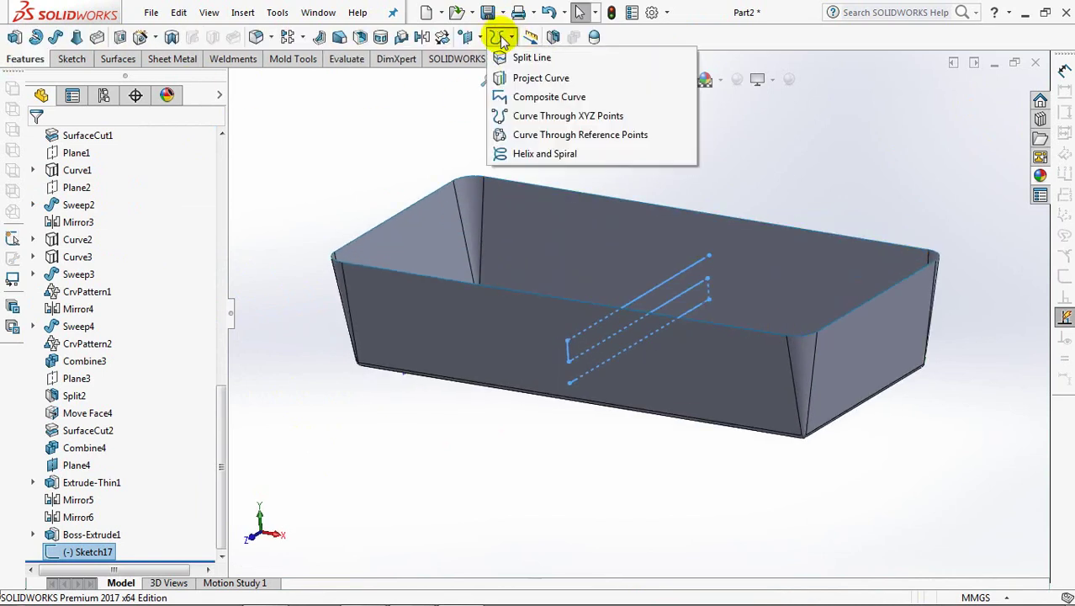
pyautogui.click(530, 57)
pyautogui.rightClick(422, 325)
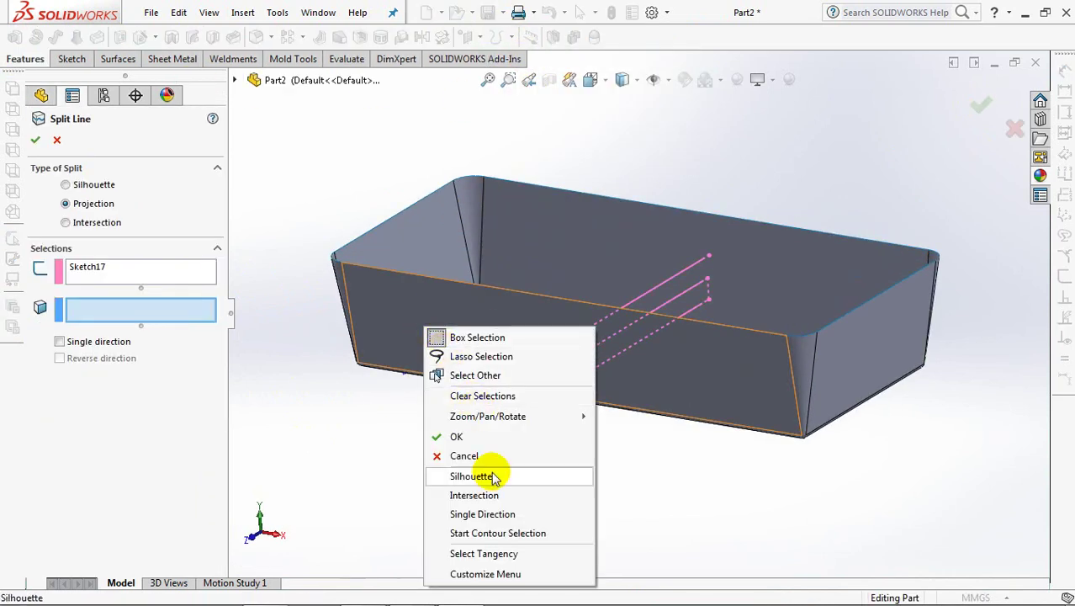
pyautogui.click(496, 551)
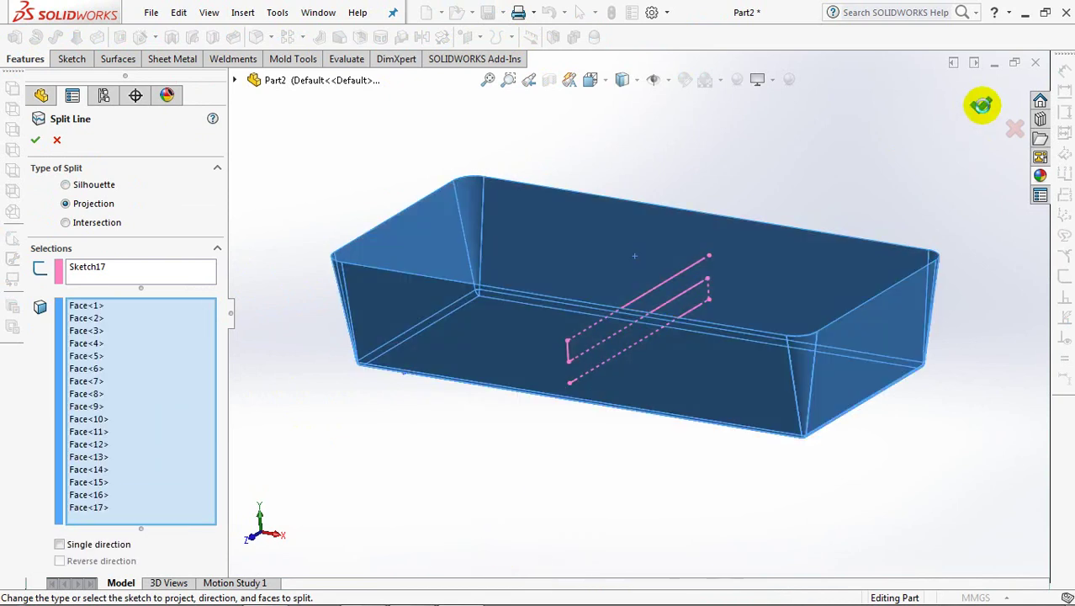
pyautogui.click(982, 105)
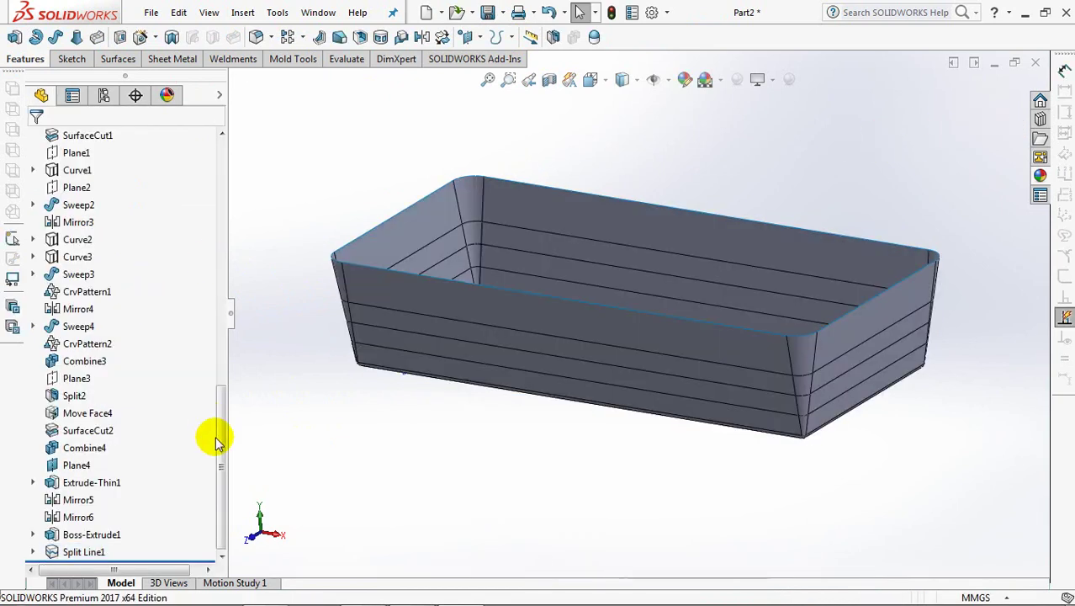
pyautogui.moveTo(220, 443); pyautogui.dragTo(244, 176)
pyautogui.click(86, 257)
# - Start a sketch on the Front Plane and zoom in on the basket's left wall
pyautogui.click(152, 233)
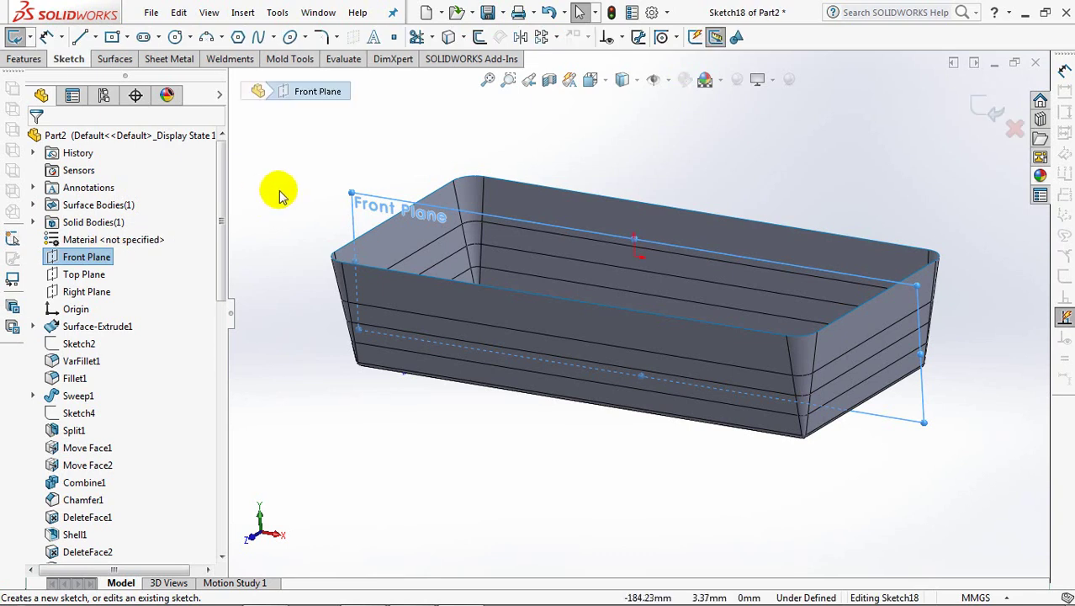
pyautogui.click(508, 79)
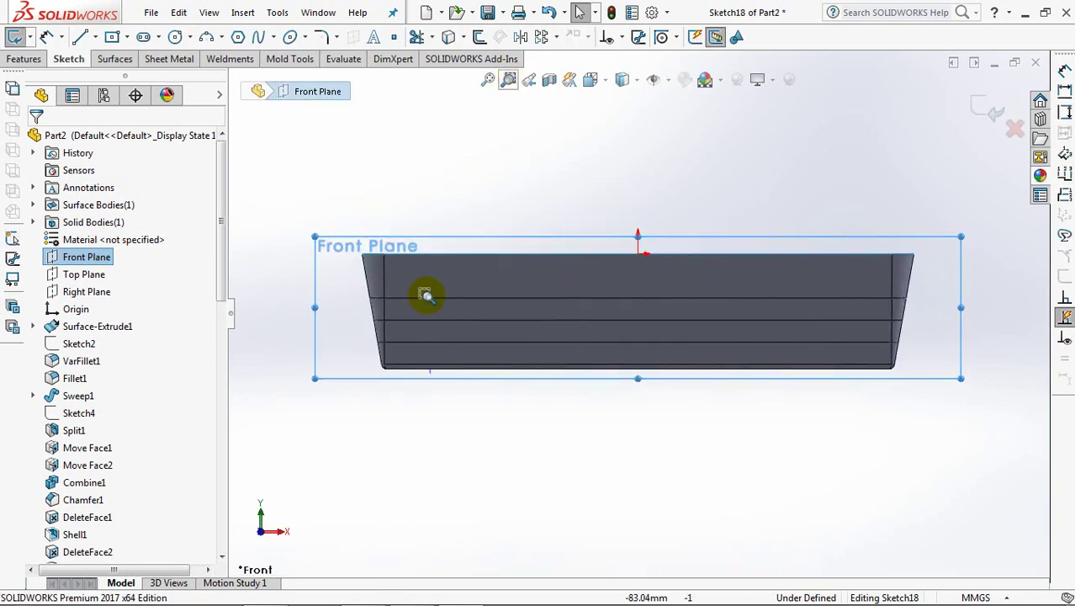
pyautogui.moveTo(394, 357); pyautogui.dragTo(395, 358)
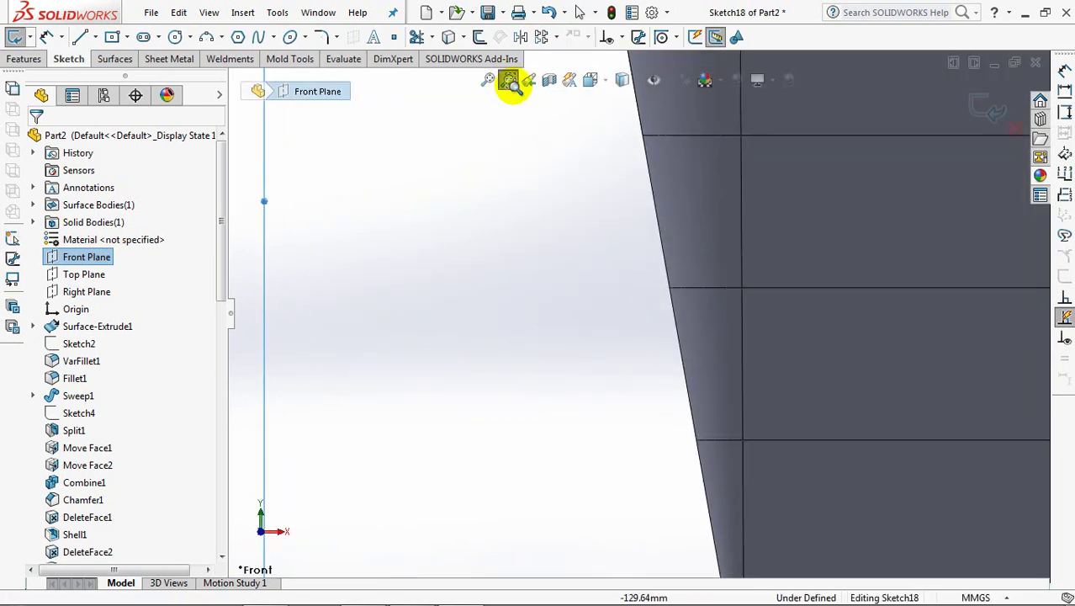
pyautogui.click(508, 79)
# - Draw three closed triangles along the wall at the lower, middle and upper split lines
pyautogui.click(80, 37)
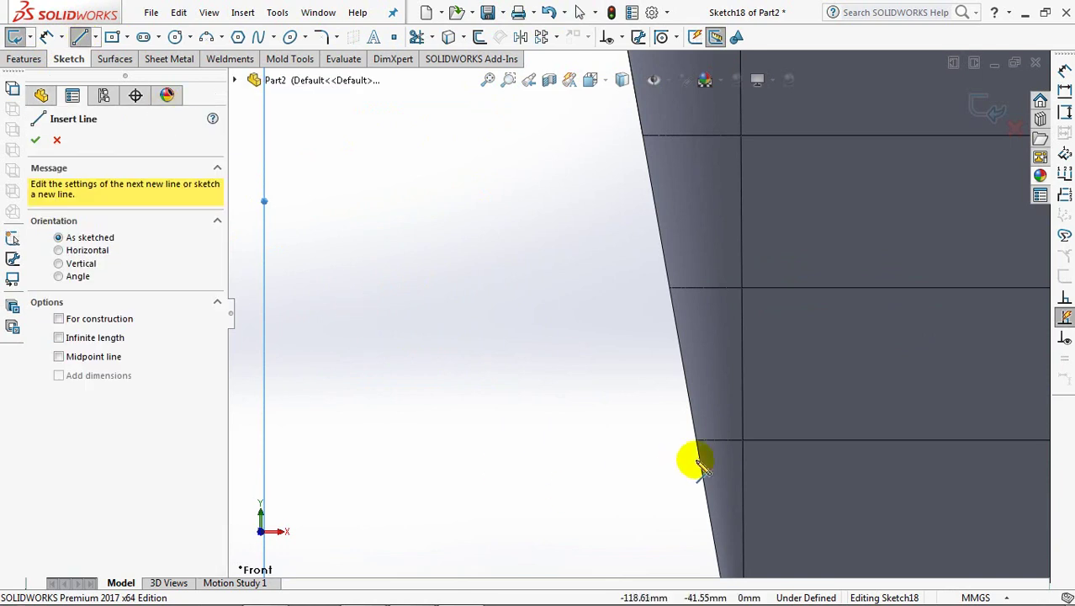
pyautogui.click(720, 441)
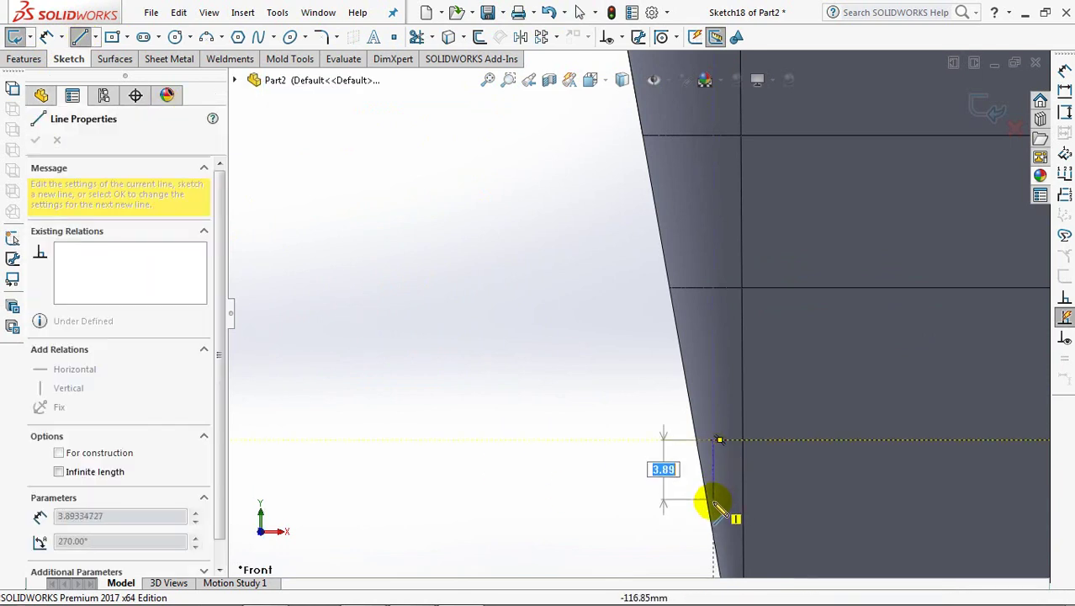
pyautogui.click(714, 535)
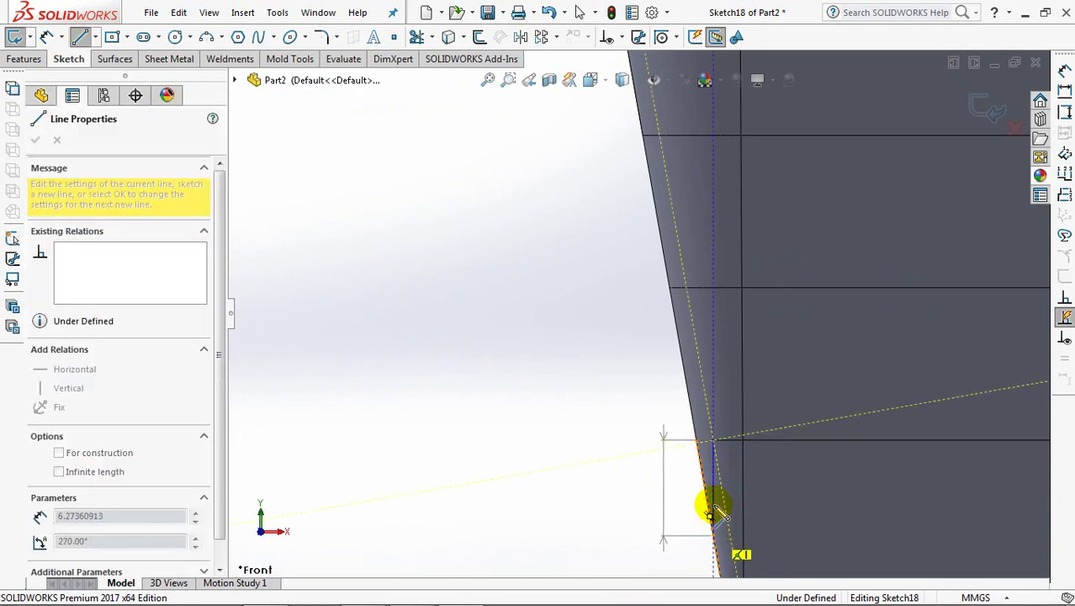
pyautogui.click(714, 441)
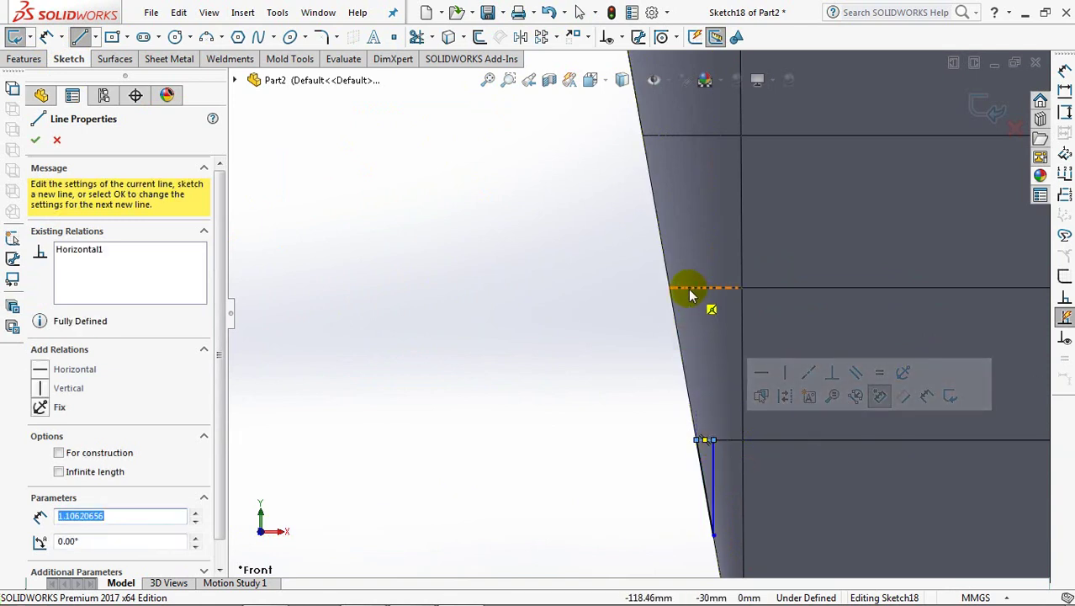
pyautogui.click(690, 289)
pyautogui.click(689, 400)
pyautogui.click(670, 288)
pyautogui.click(690, 288)
pyautogui.click(661, 134)
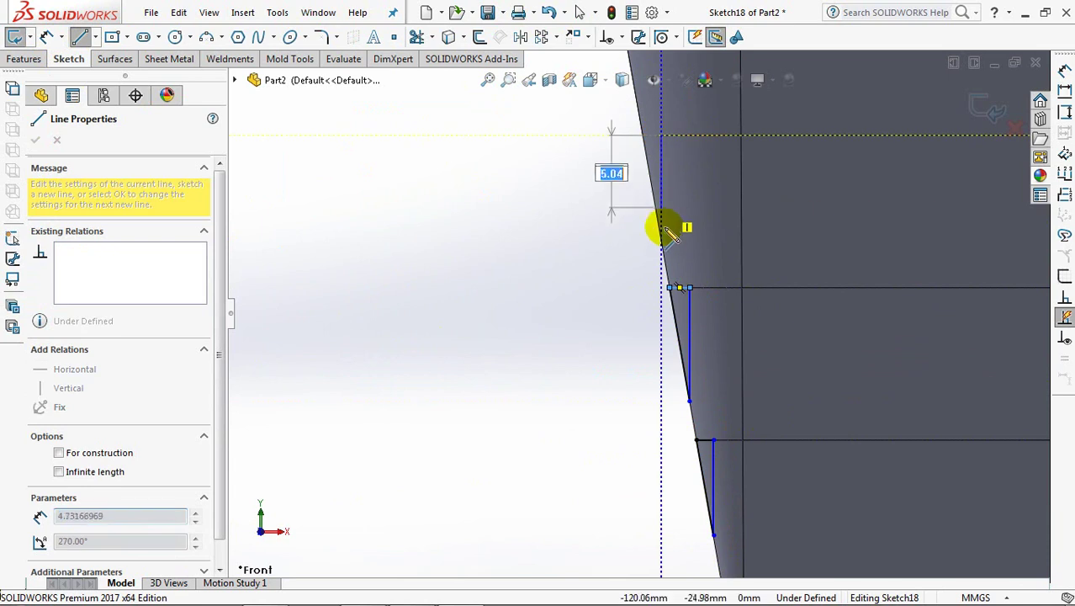
pyautogui.click(661, 240)
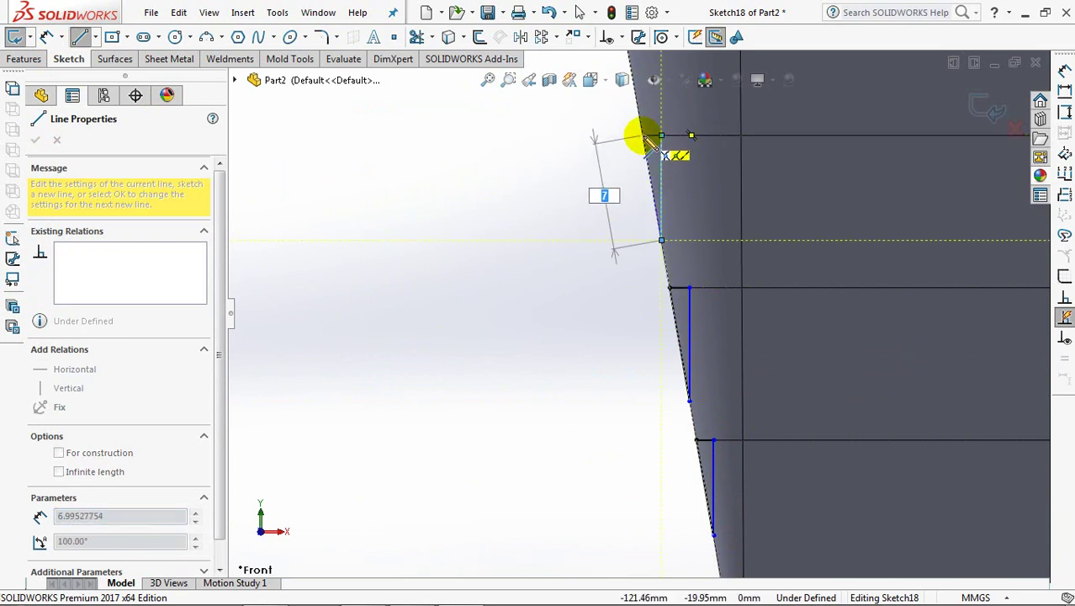
pyautogui.click(643, 136)
pyautogui.click(662, 135)
pyautogui.rightClick(662, 138)
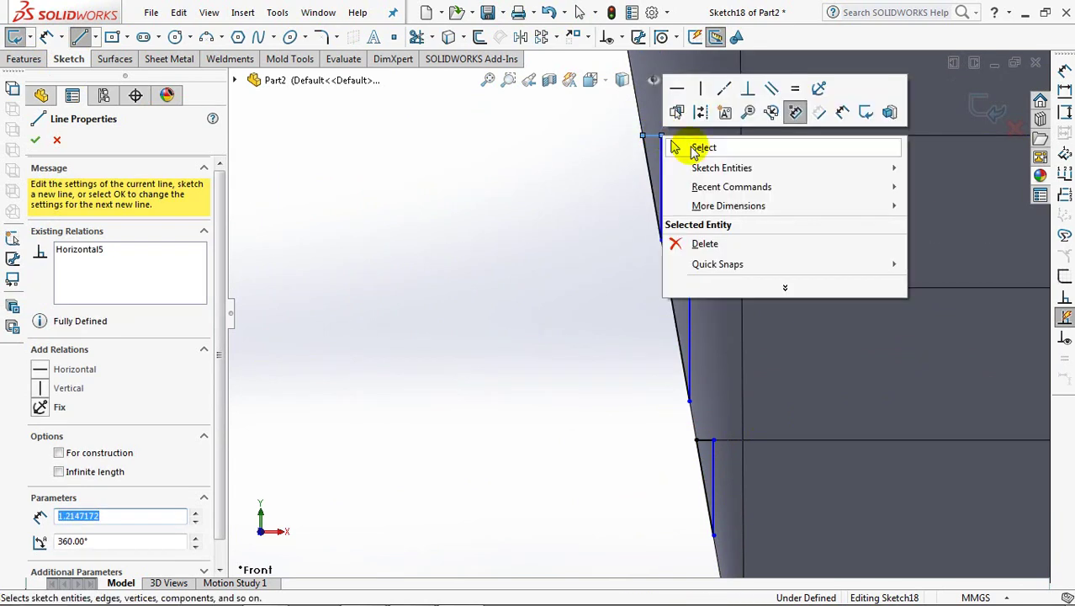
pyautogui.click(683, 144)
# - Make the three triangles' vertical edges equal and dimension their height 3 mm
pyautogui.click(664, 164)
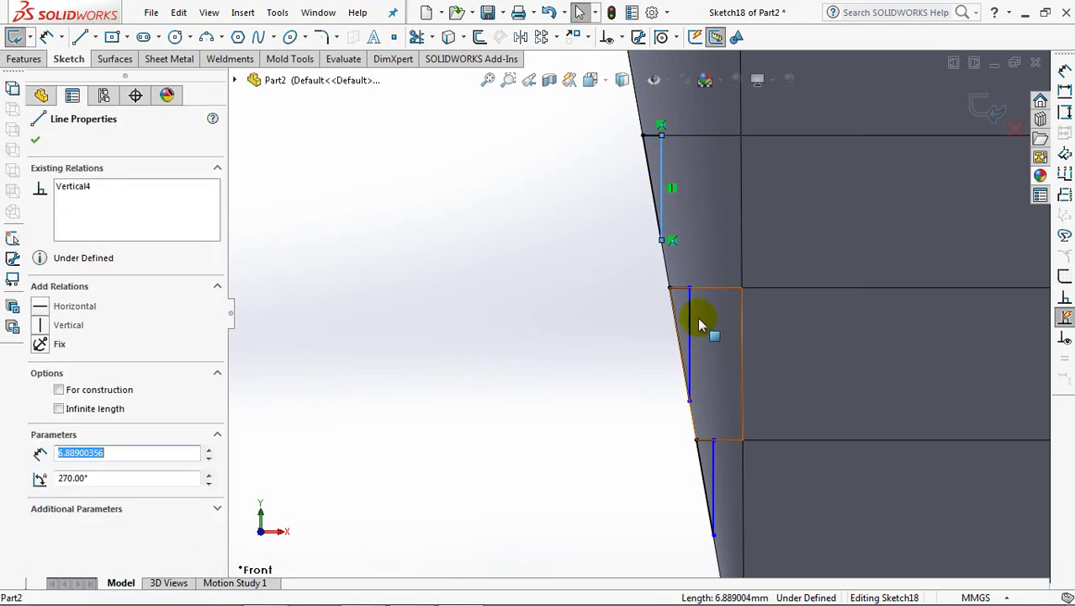
pyautogui.keyDown('ctrl'); pyautogui.click(690, 370); pyautogui.keyUp('ctrl')
pyautogui.keyDown('ctrl'); pyautogui.click(712, 454); pyautogui.keyUp('ctrl')
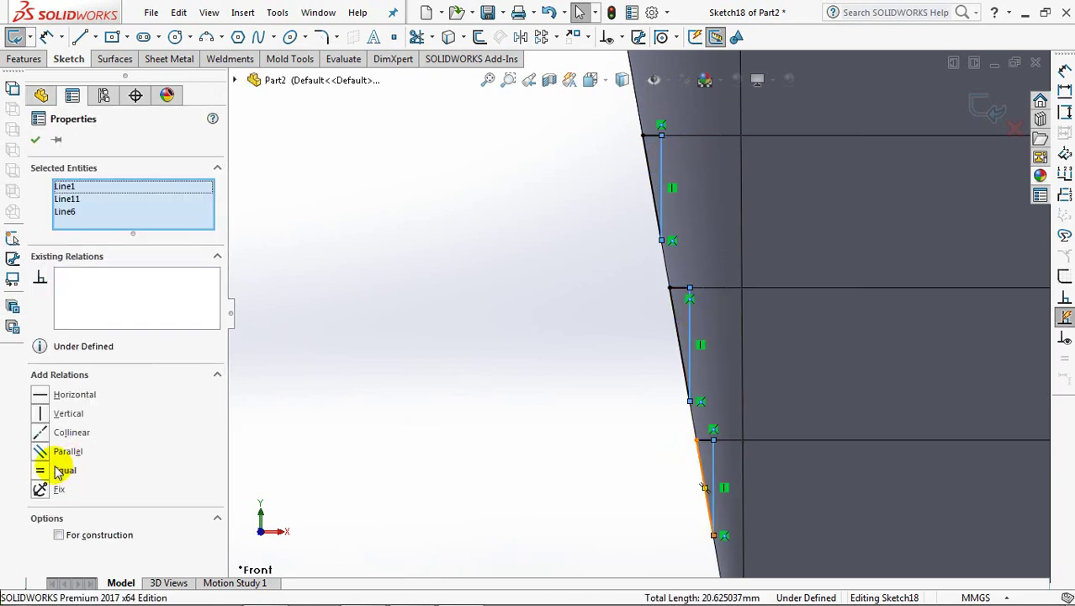
pyautogui.click(36, 139)
pyautogui.click(51, 40)
pyautogui.click(664, 175)
pyautogui.click(579, 173)
pyautogui.write('3')
pyautogui.click(509, 163)
pyautogui.click(489, 233)
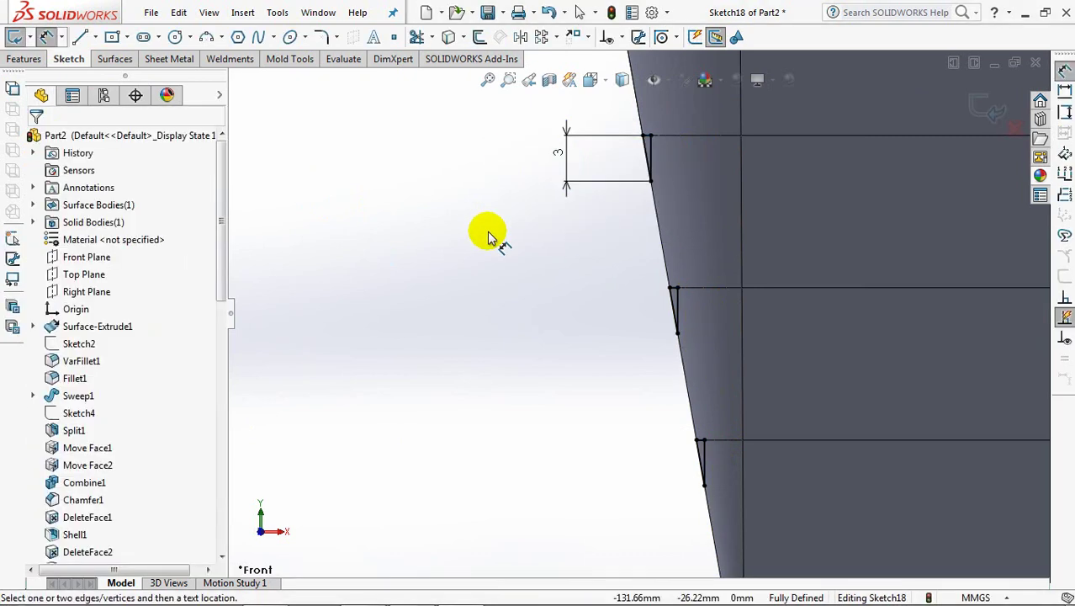
# - Exit Sketch18 and show the solid basket body again
pyautogui.scroll(3, 413, 266)
pyautogui.scroll(1, 523, 326)
pyautogui.moveTo(523, 326)
pyautogui.keyDown('ctrl'); pyautogui.mouseDown(button='middle')
pyautogui.moveTo(352, 365)
pyautogui.moveTo(388, 373)
pyautogui.mouseUp(button='middle'); pyautogui.keyUp('ctrl')
pyautogui.click(986, 112)
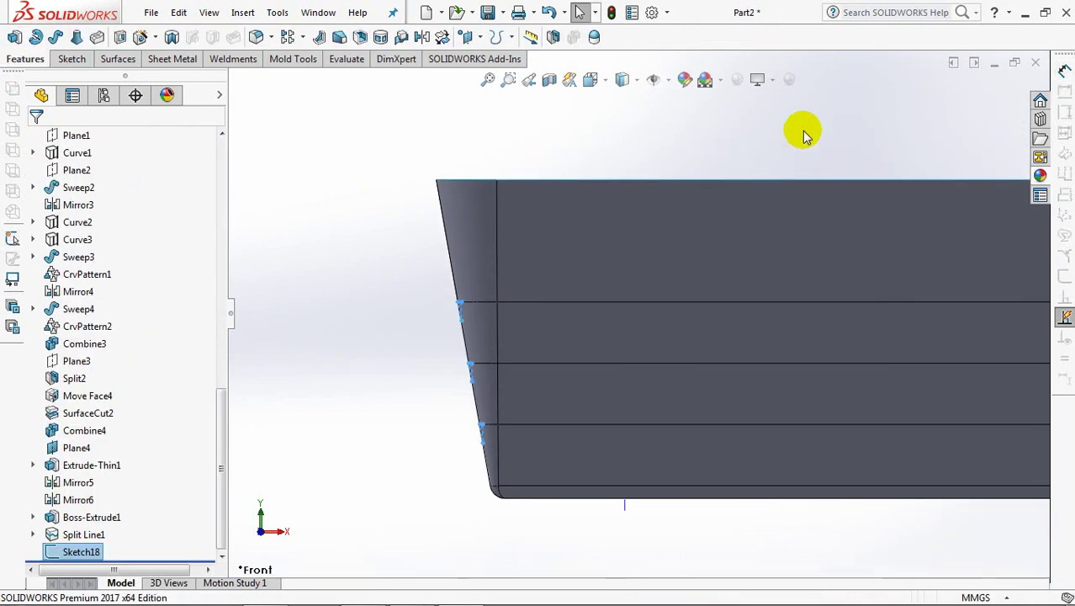
pyautogui.click(384, 339)
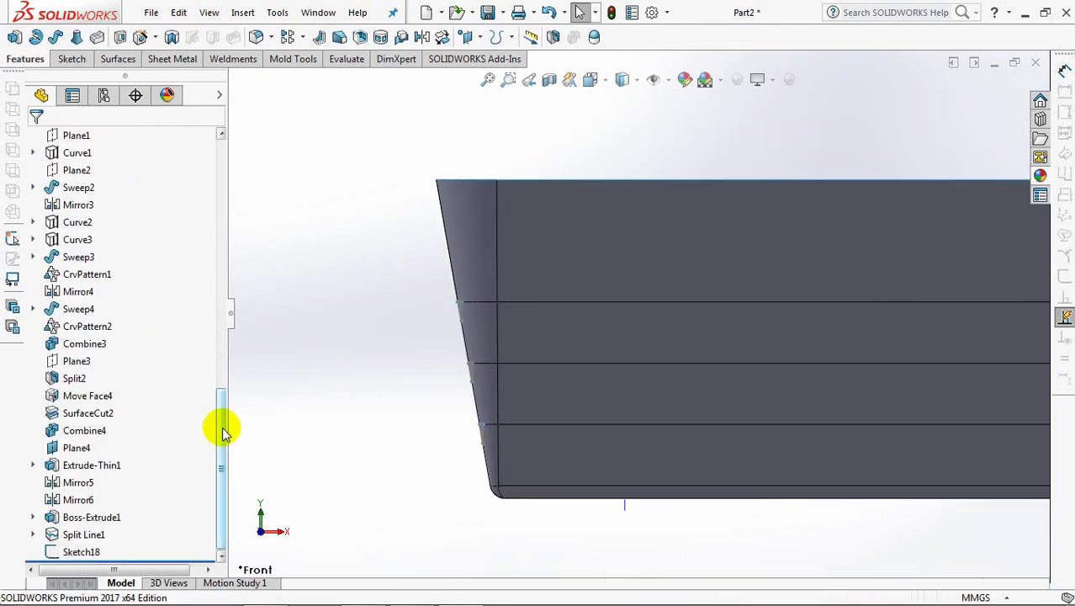
pyautogui.moveTo(225, 433); pyautogui.dragTo(242, 180)
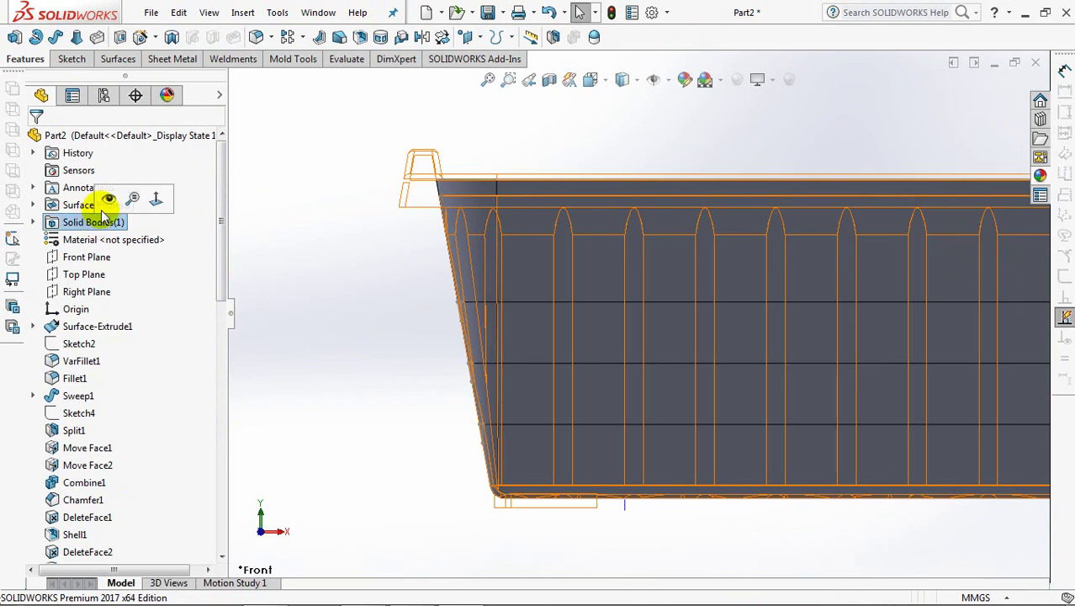
pyautogui.click(341, 289)
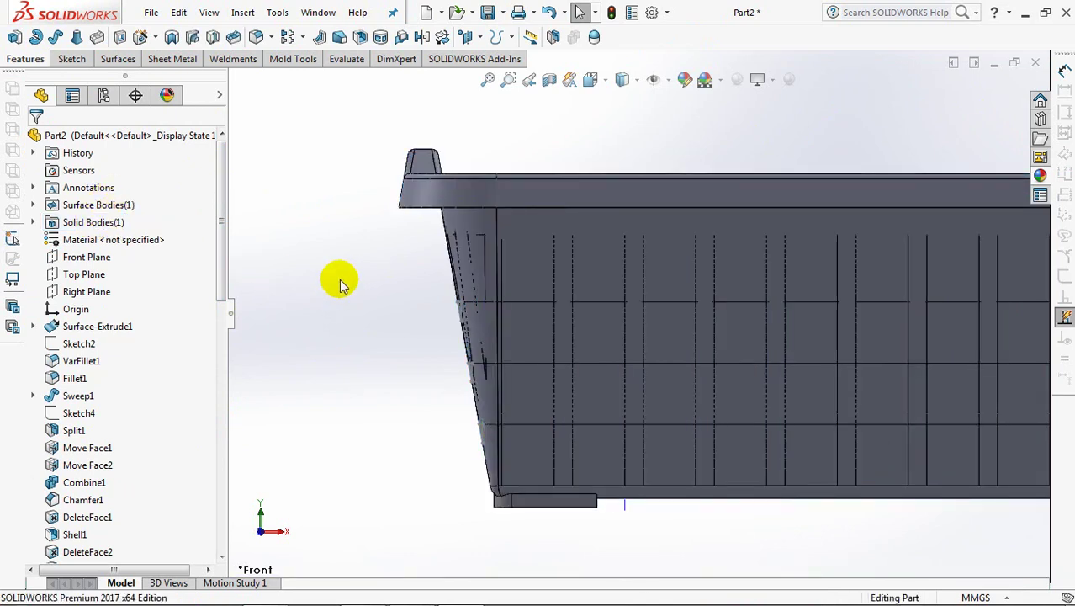
# - Start a Swept Boss/Base with a Sketch18 triangular loop as the profile
pyautogui.click(55, 37)
pyautogui.rightClick(140, 219)
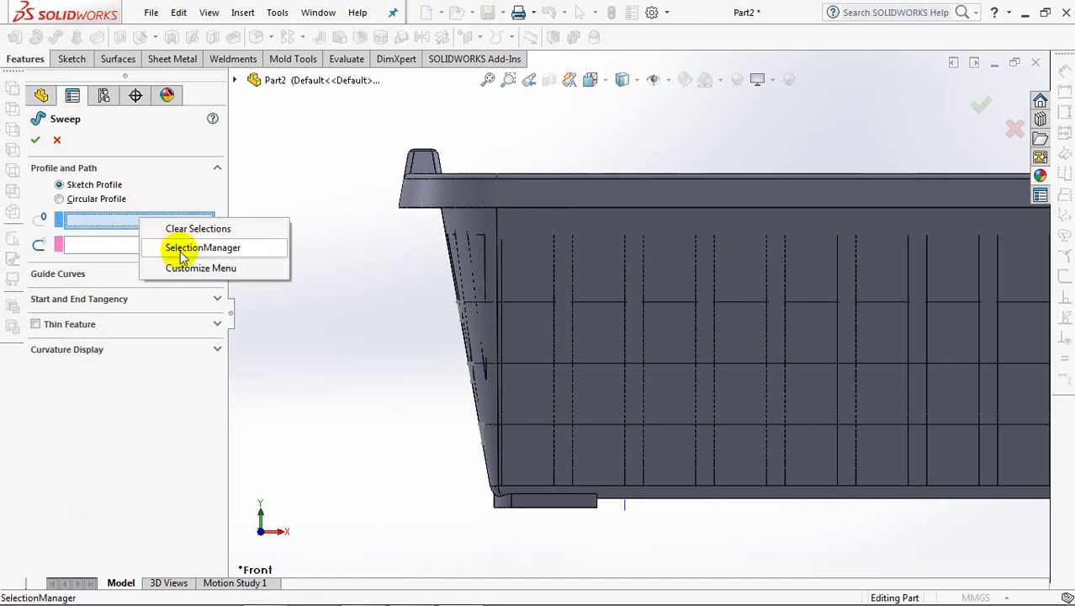
pyautogui.click(202, 249)
pyautogui.scroll(-2, 458, 446)
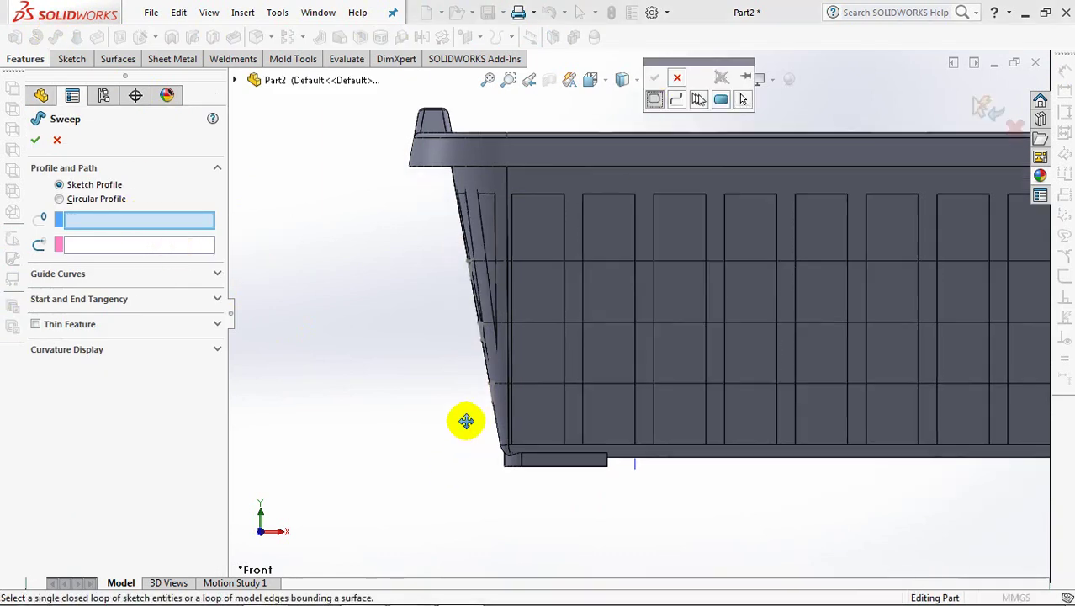
pyautogui.scroll(-2, 476, 391)
pyautogui.scroll(-2, 454, 379)
pyautogui.scroll(-2, 421, 412)
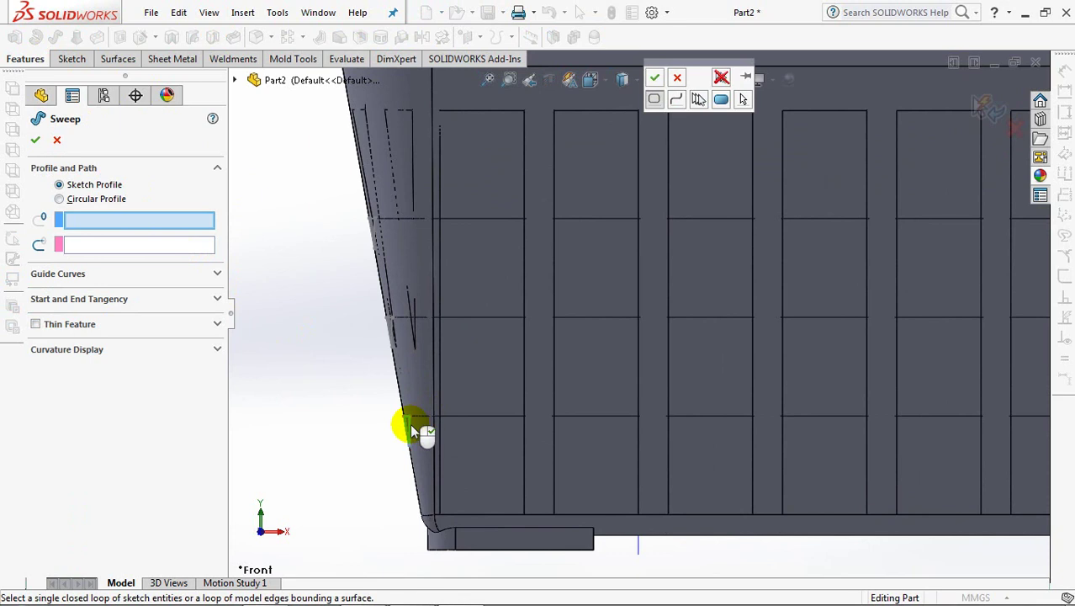
pyautogui.click(656, 78)
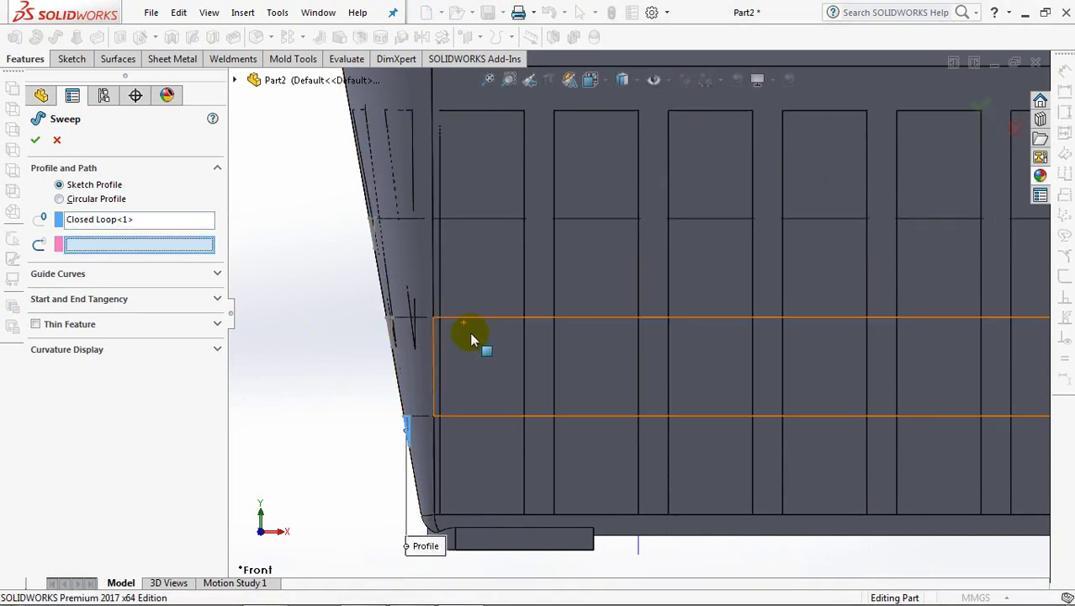
# - Use the closed split-line edge group as the path and create the sweep
pyautogui.rightClick(378, 412)
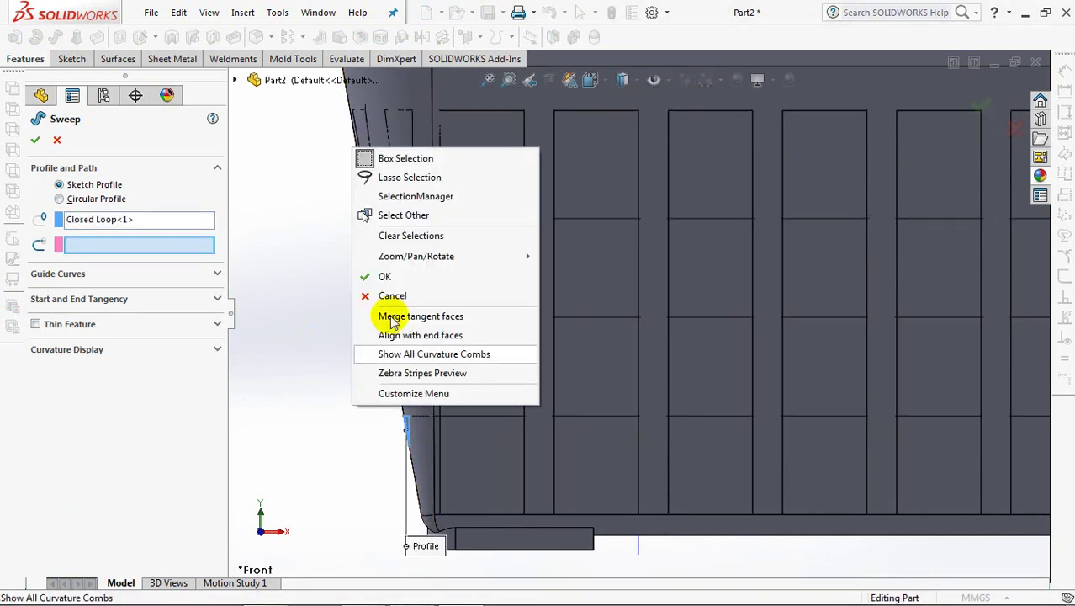
pyautogui.click(408, 195)
pyautogui.click(333, 151)
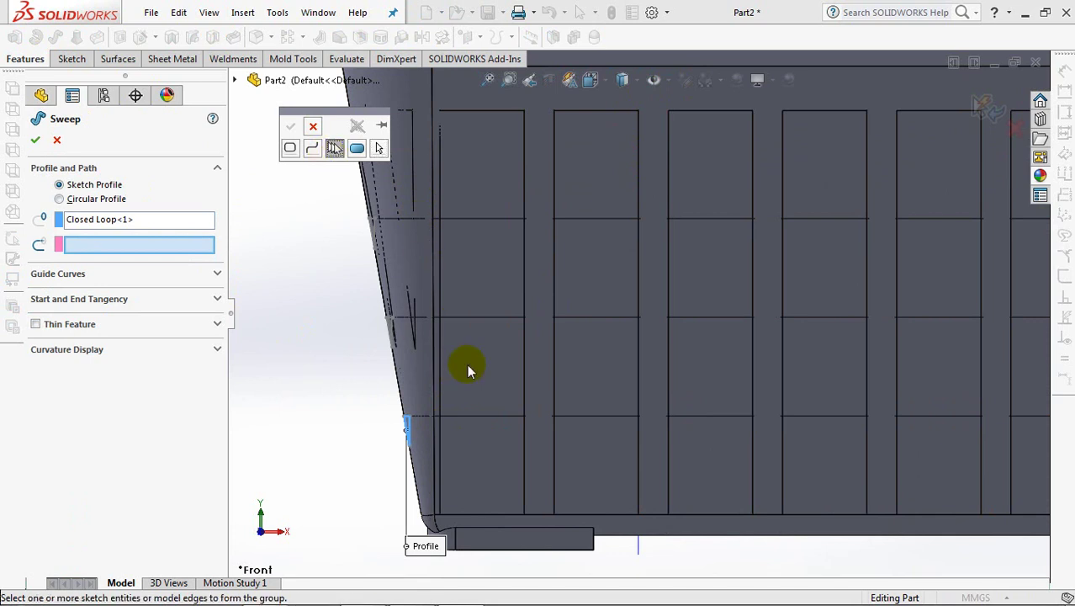
pyautogui.click(483, 417)
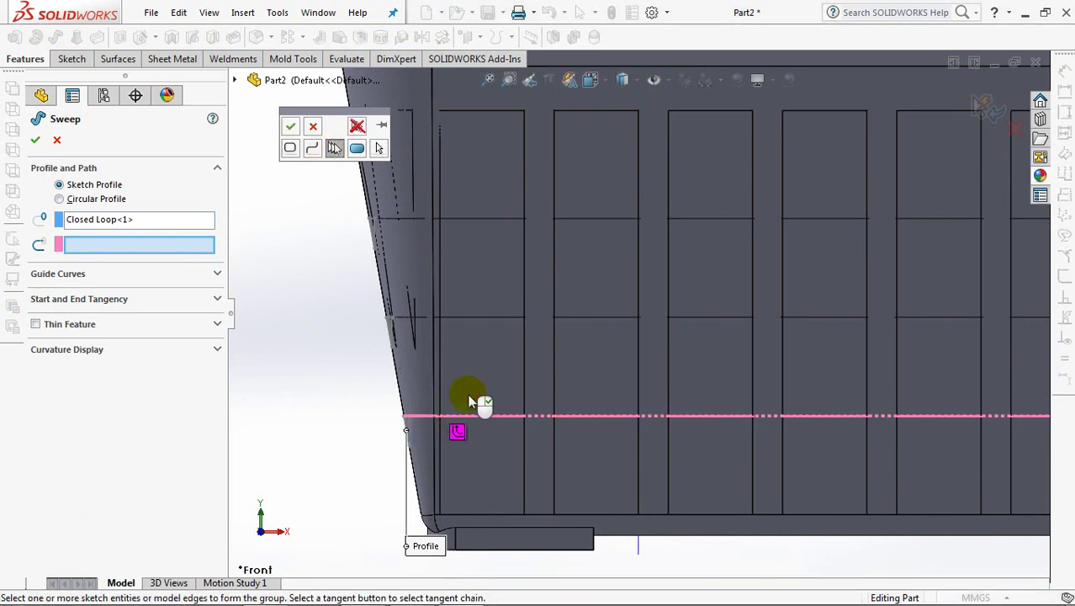
pyautogui.scroll(3, 475, 402)
pyautogui.moveTo(479, 355); pyautogui.dragTo(516, 412, button='middle')
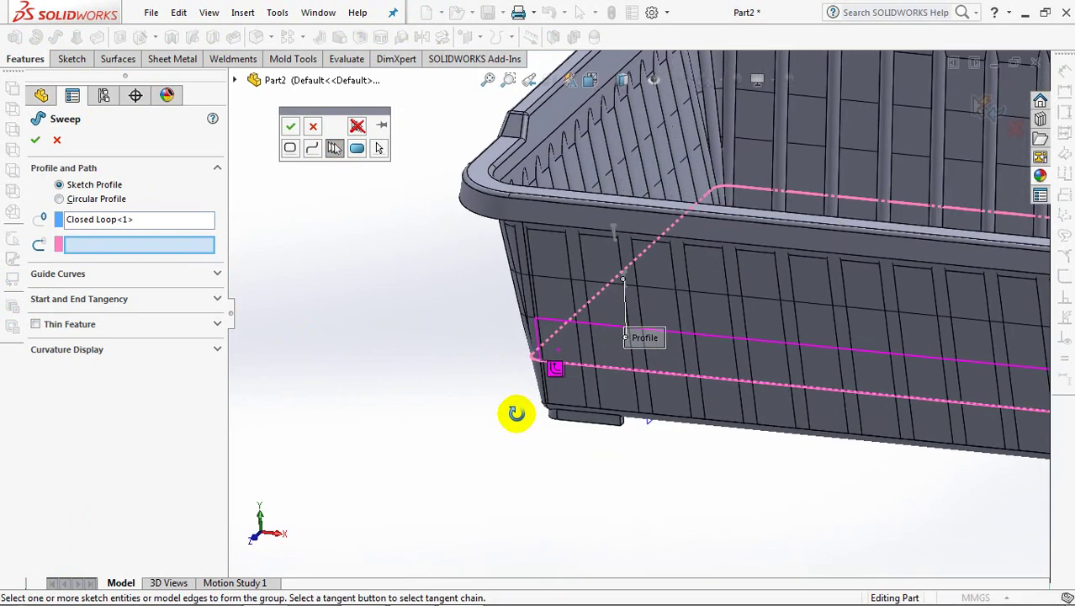
pyautogui.click(290, 126)
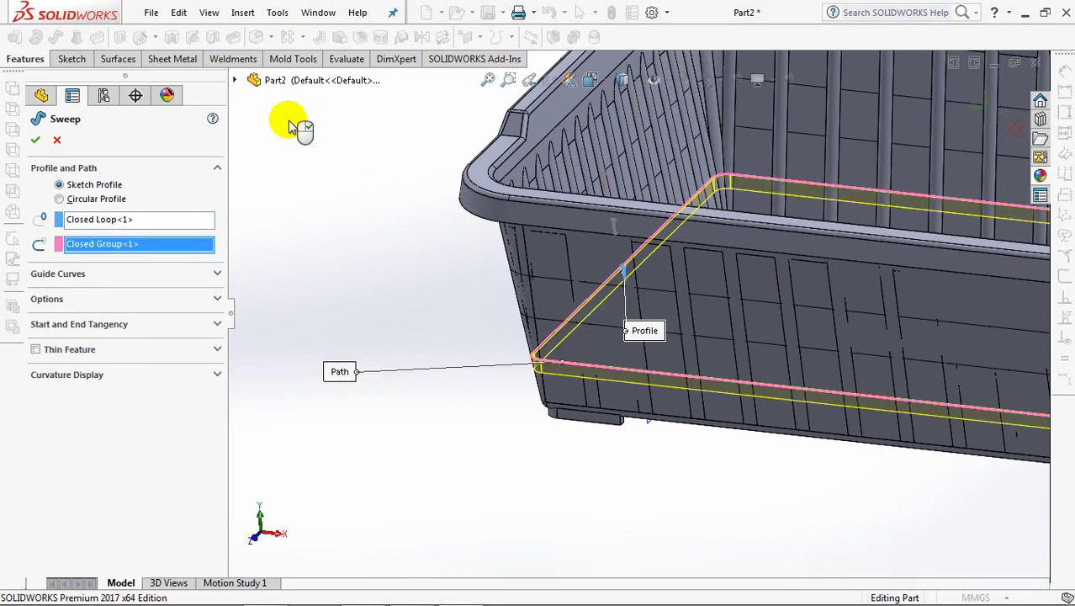
pyautogui.click(162, 304)
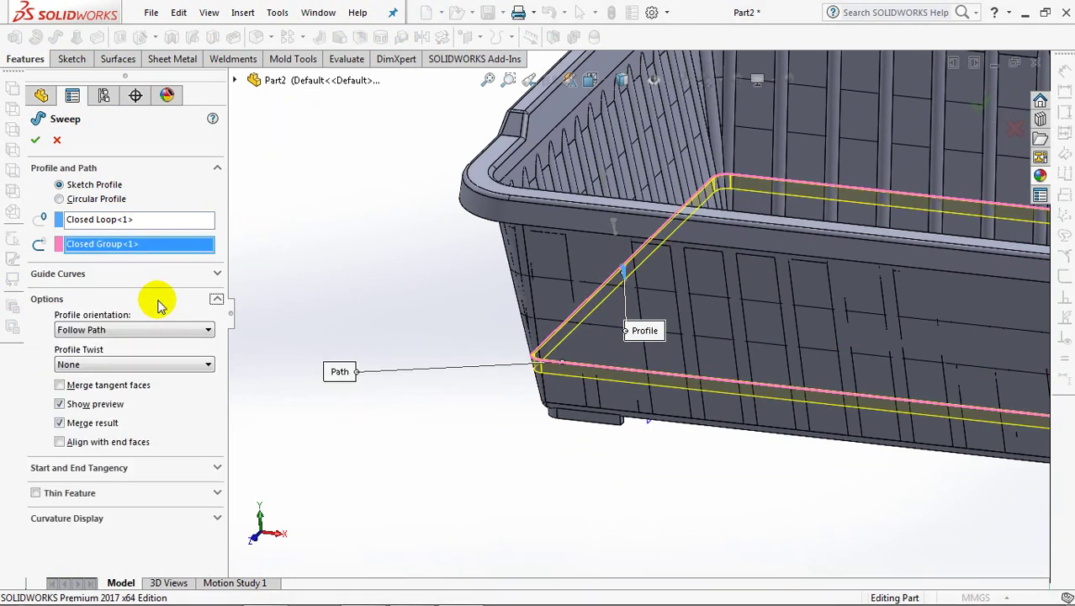
pyautogui.click(35, 141)
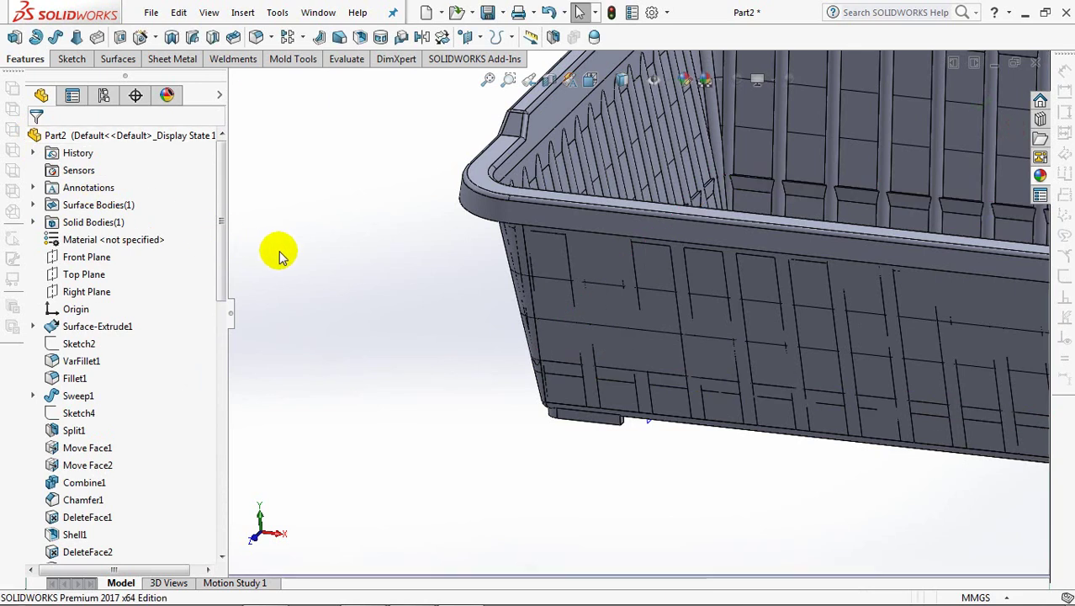
# - Expand Sweep5 and show Sketch18 in the model
pyautogui.keyDown('ctrl'); pyautogui.moveTo(337, 243); pyautogui.dragTo(338, 286, button='middle'); pyautogui.keyUp('ctrl')
pyautogui.moveTo(220, 283); pyautogui.dragTo(223, 546)
pyautogui.click(32, 551)
pyautogui.click(97, 551)
pyautogui.click(93, 526)
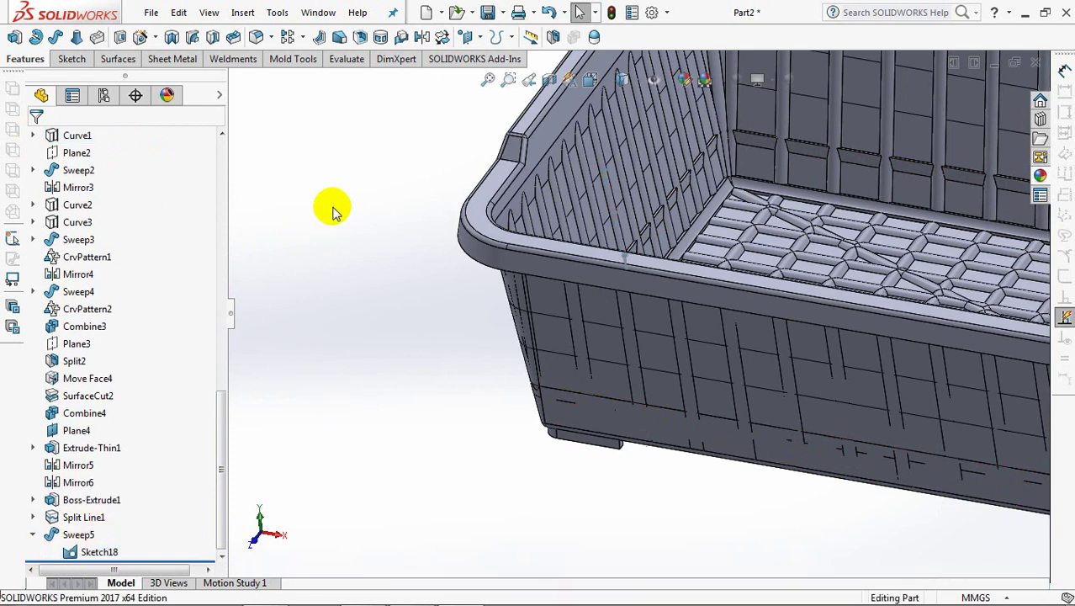
# - Start a new sweep and pick another closed triangular loop as its profile in wireframe
pyautogui.click(56, 38)
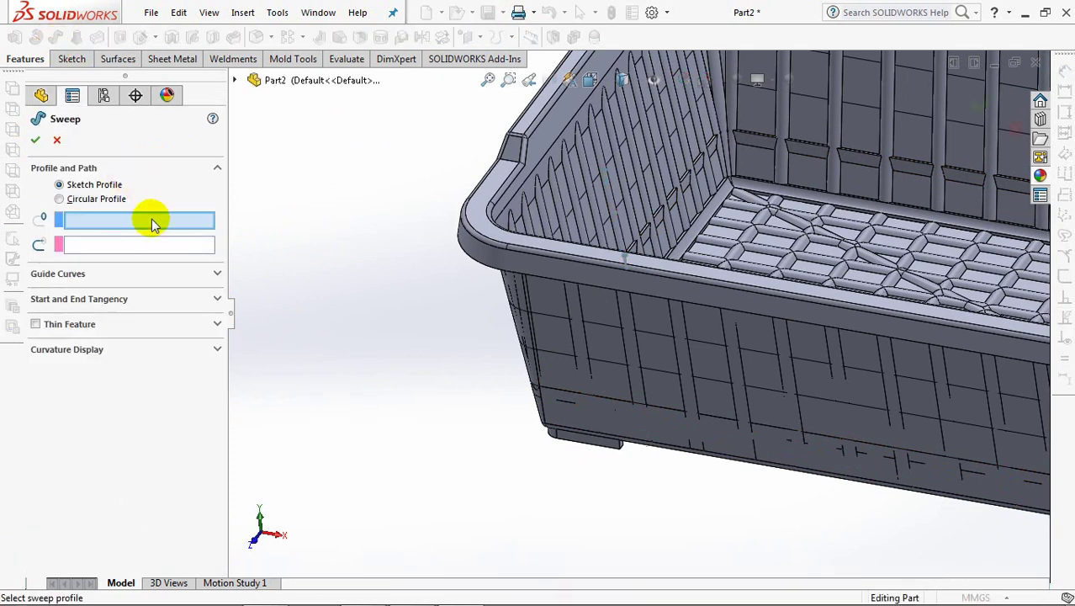
pyautogui.click(653, 99)
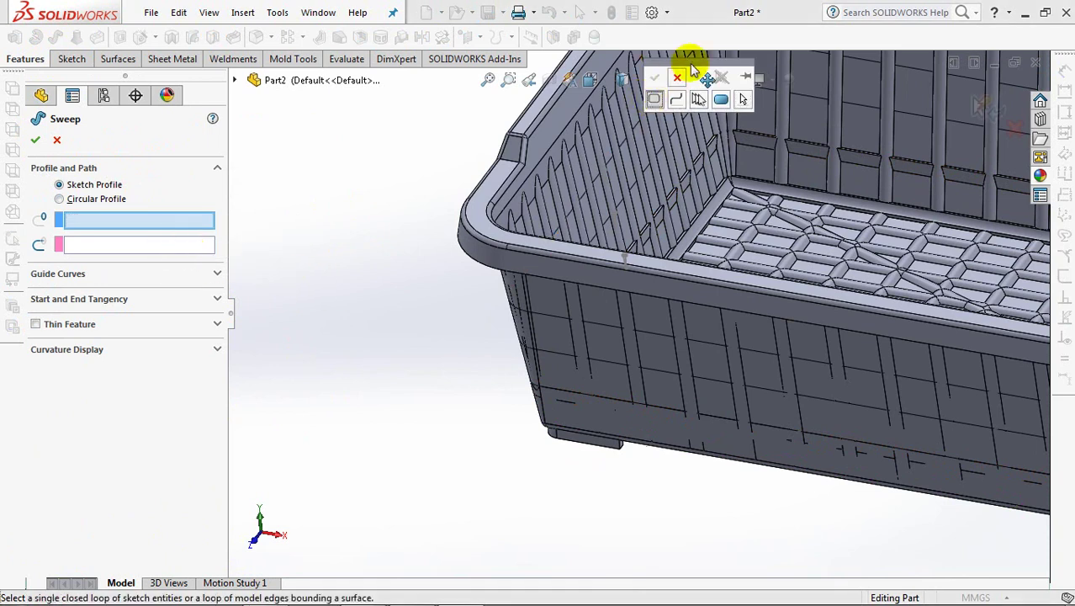
pyautogui.click(623, 81)
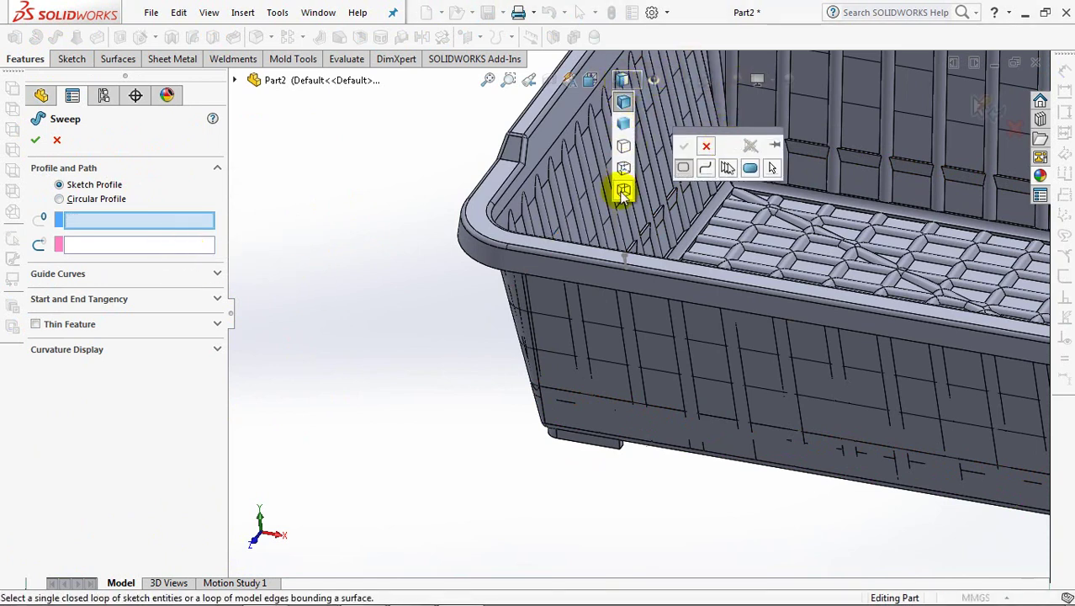
pyautogui.click(621, 187)
pyautogui.click(687, 148)
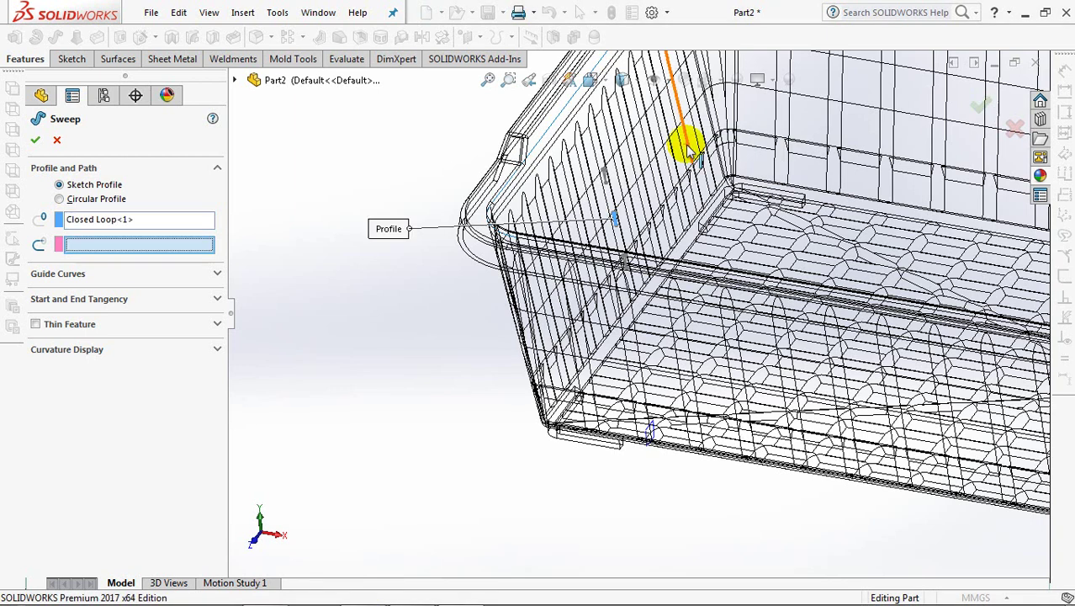
pyautogui.click(621, 80)
pyautogui.click(623, 106)
# - Set the rim edge group as the sweep path and finish the sweep
pyautogui.rightClick(353, 176)
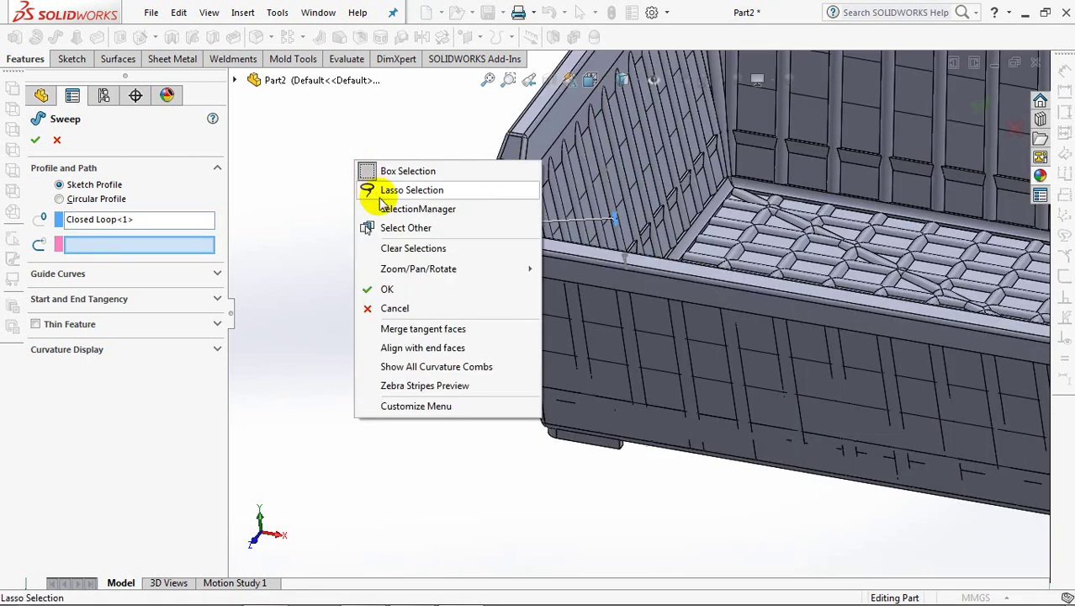
pyautogui.click(404, 207)
pyautogui.click(293, 162)
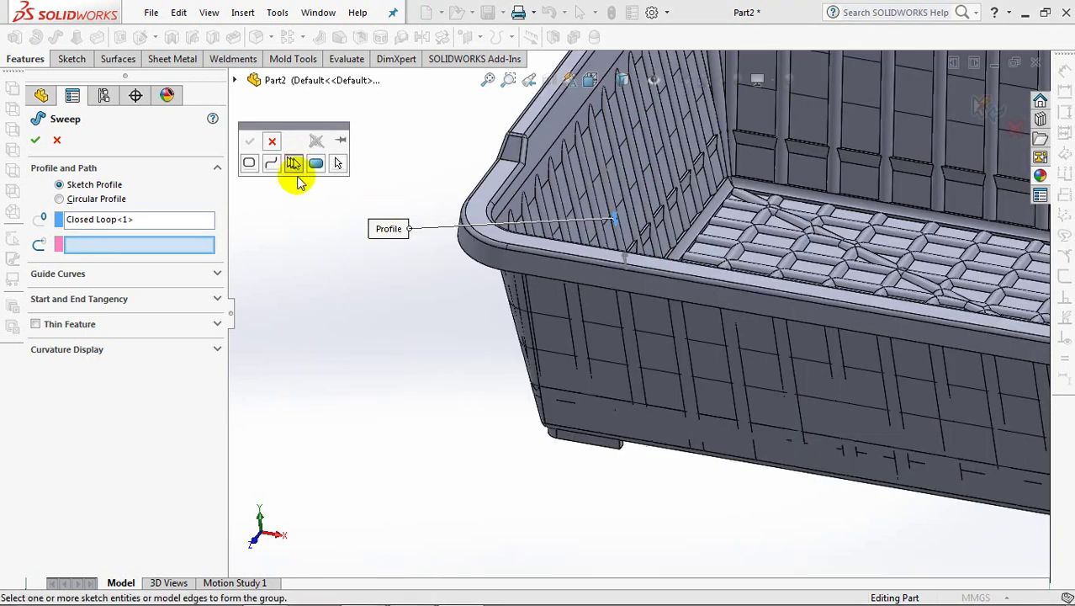
pyautogui.click(612, 366)
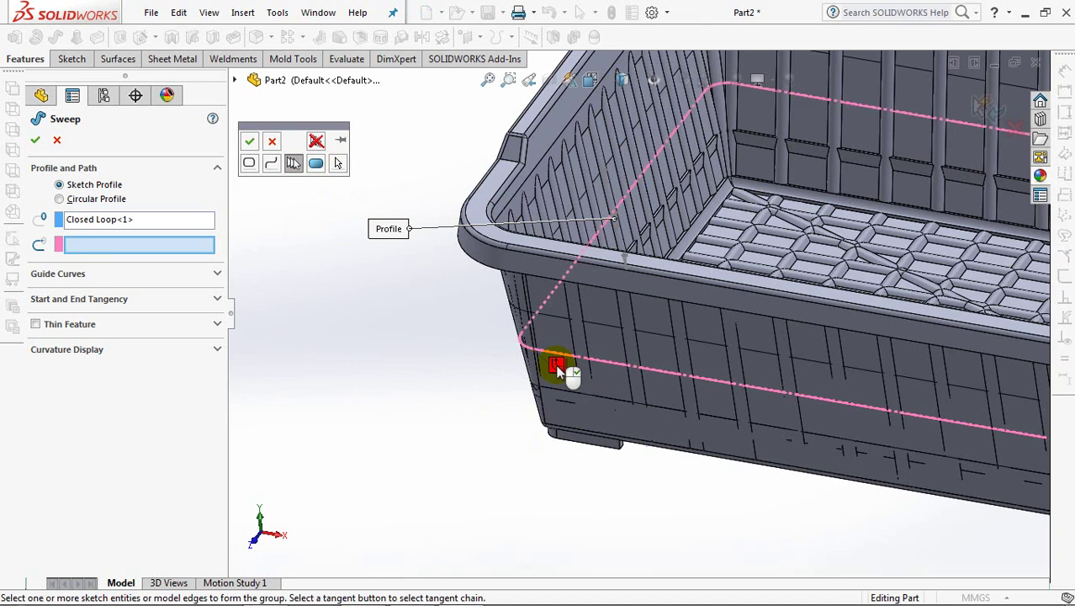
pyautogui.click(249, 141)
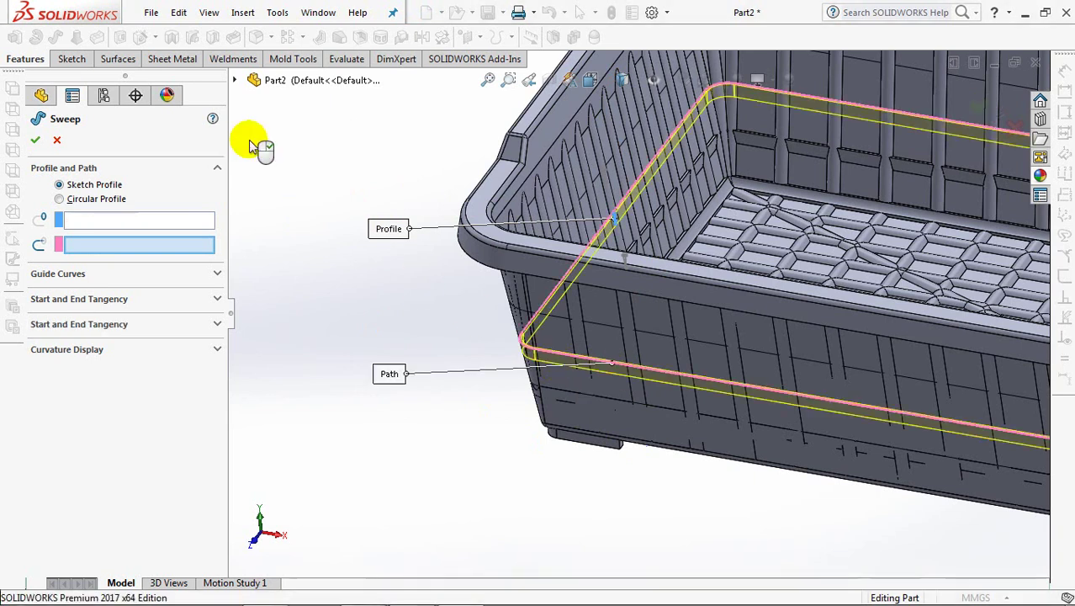
pyautogui.click(80, 302)
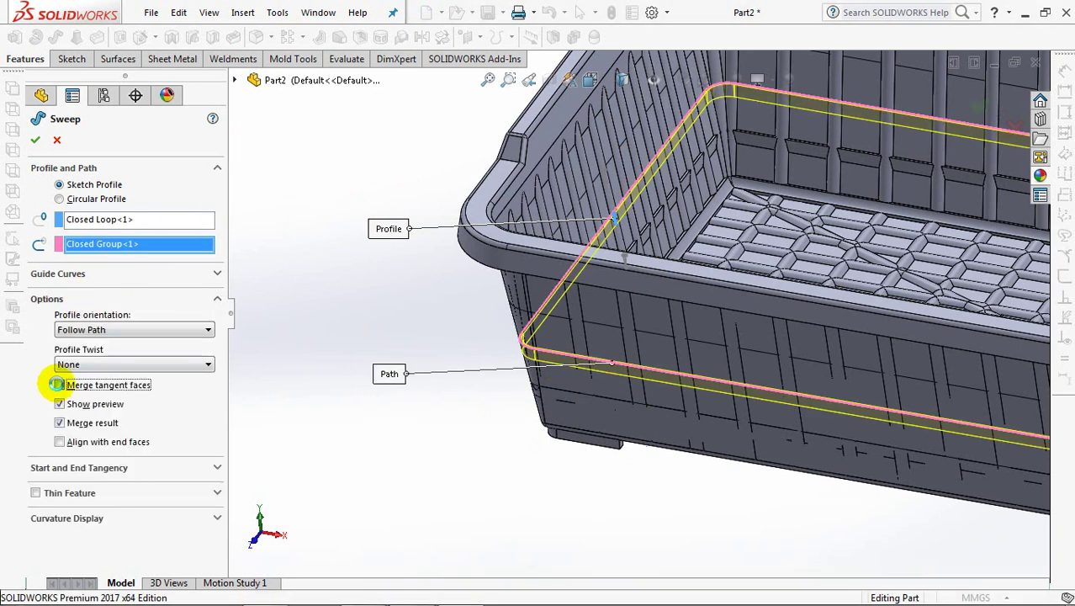
pyautogui.click(37, 141)
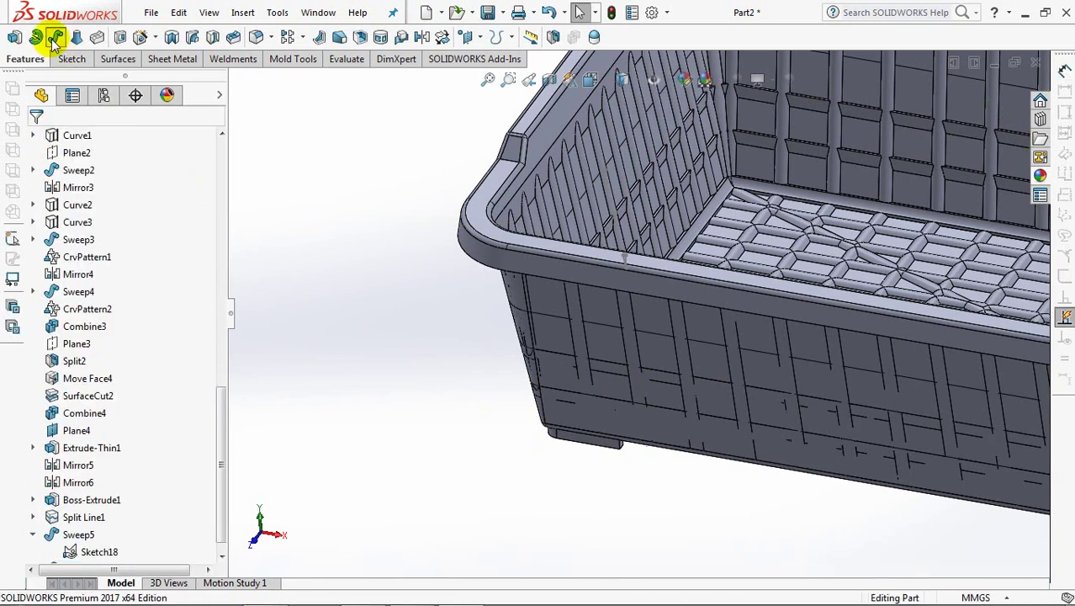
# - Start another sweep and pick the closed-loop profile with the model in wireframe
pyautogui.click(55, 38)
pyautogui.rightClick(161, 220)
pyautogui.click(195, 249)
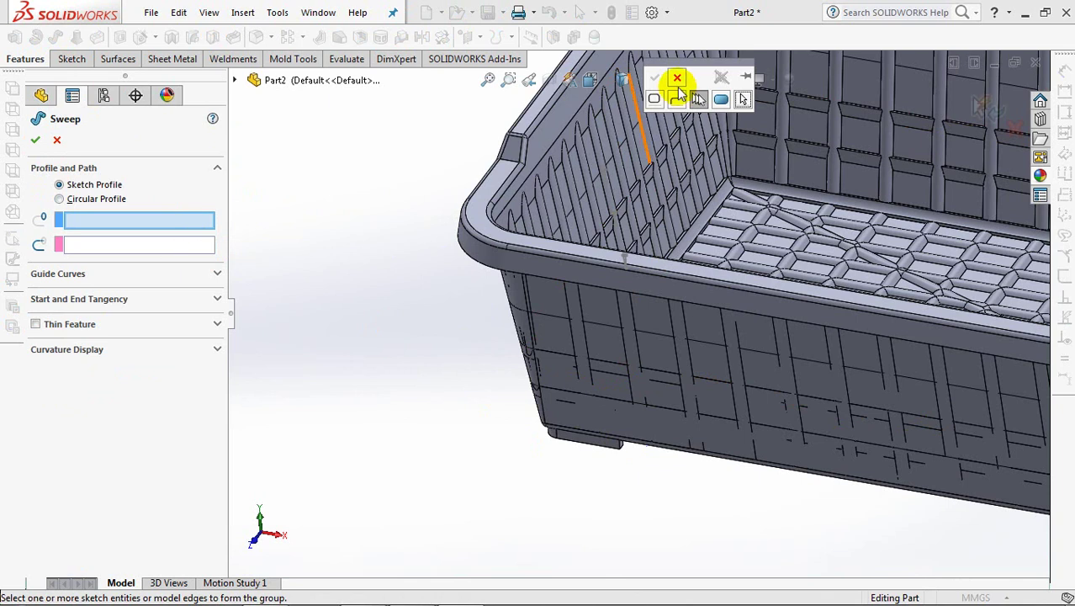
pyautogui.click(660, 92)
pyautogui.click(628, 176)
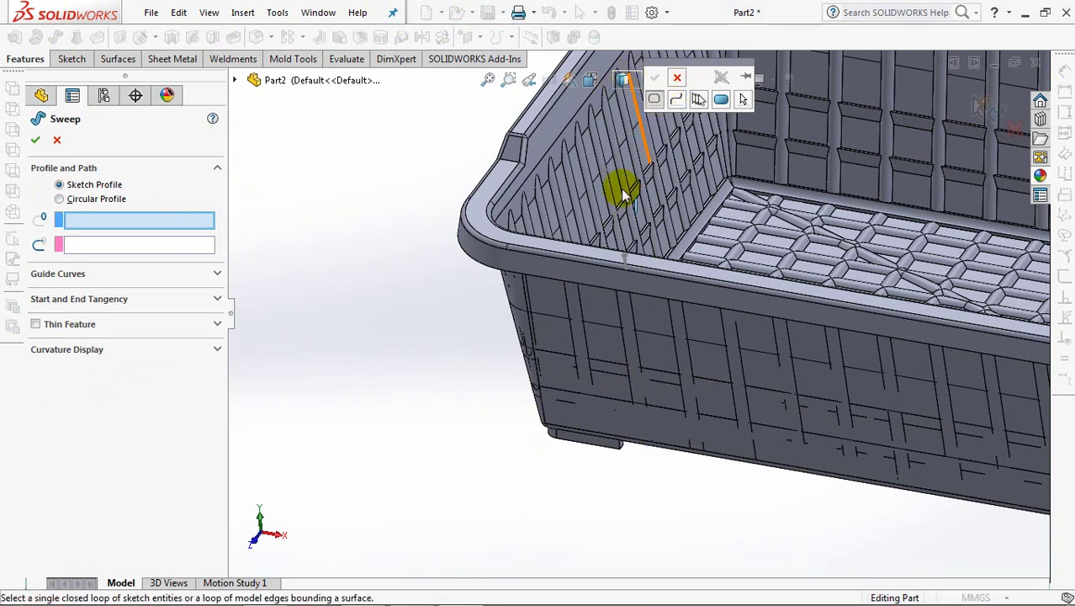
pyautogui.rightClick(604, 177)
# - Group the lower rim and corner edges as the path and create the sweep
pyautogui.rightClick(313, 243)
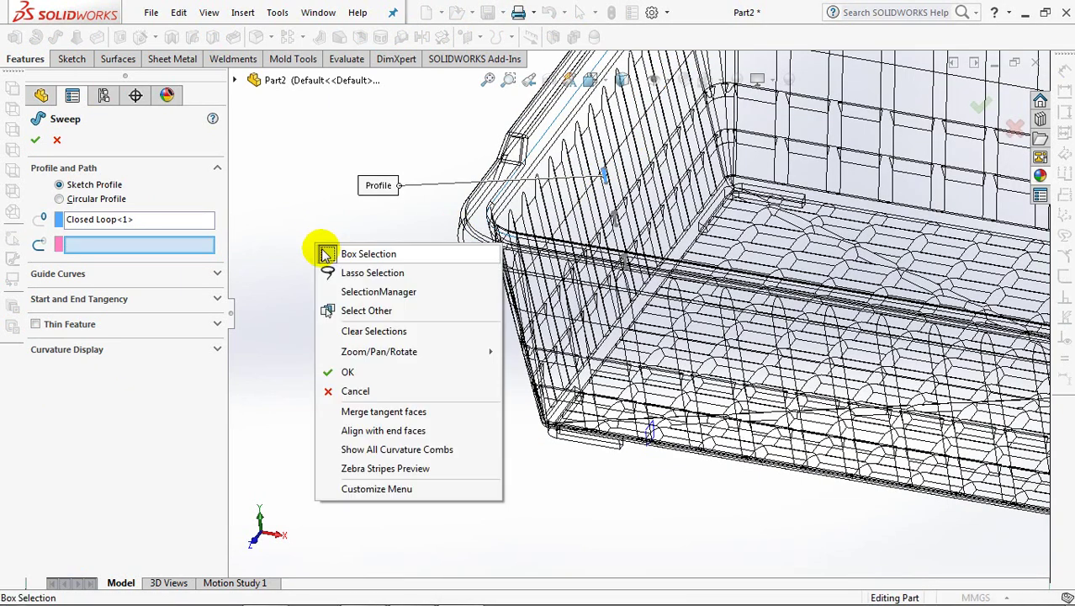
pyautogui.click(342, 294)
pyautogui.click(255, 248)
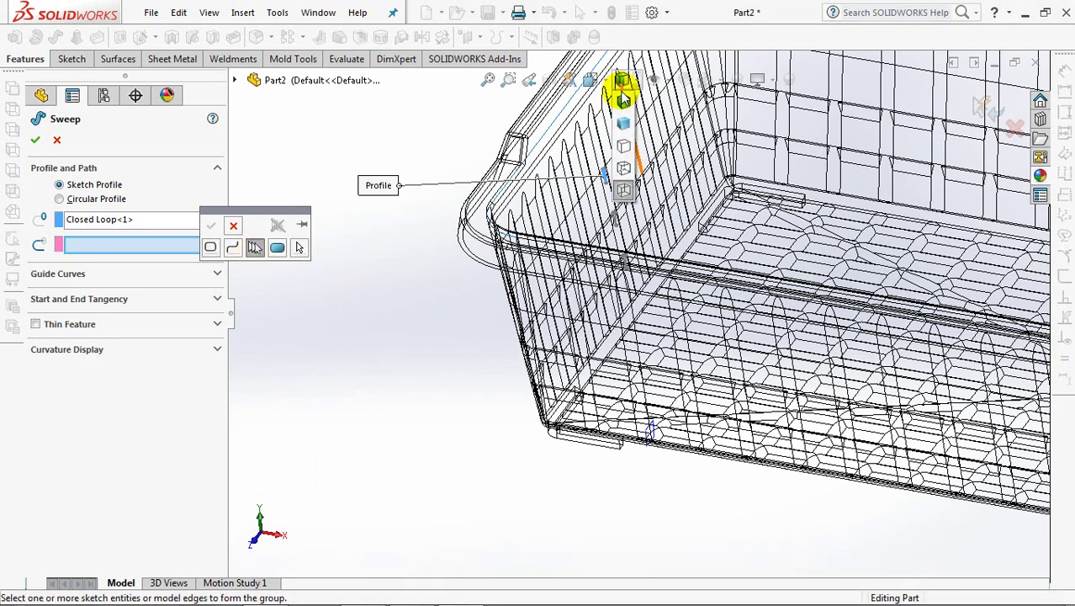
pyautogui.click(598, 323)
pyautogui.click(557, 330)
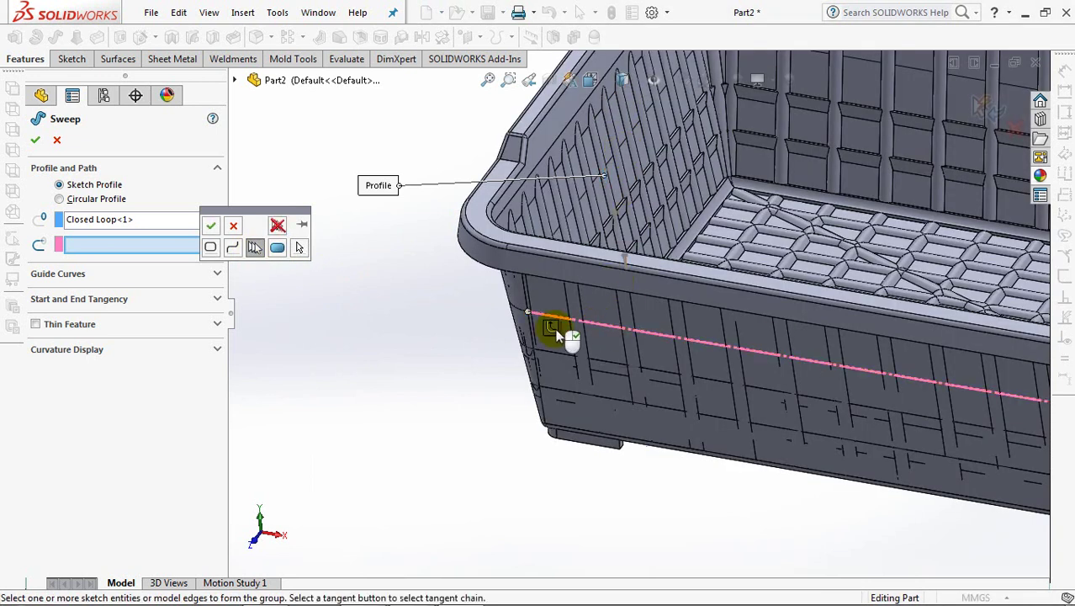
pyautogui.rightClick(555, 335)
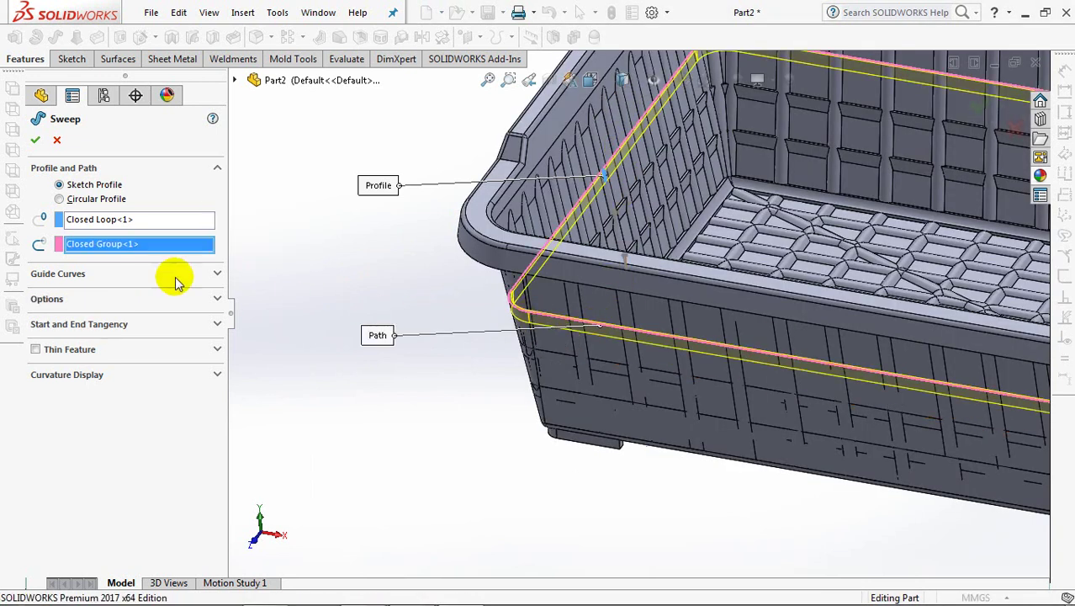
pyautogui.click(51, 299)
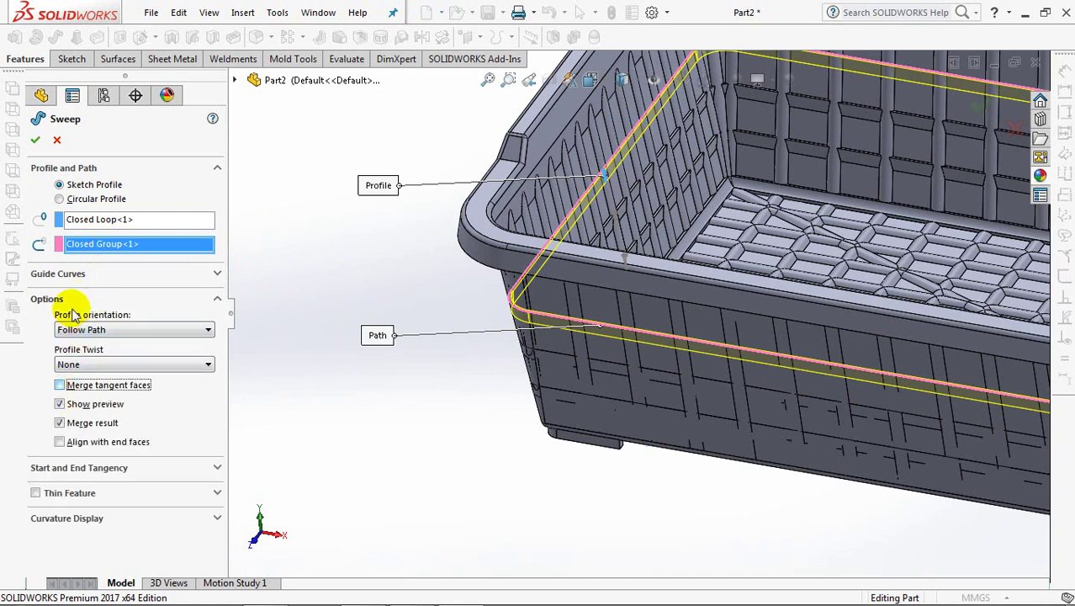
pyautogui.click(35, 138)
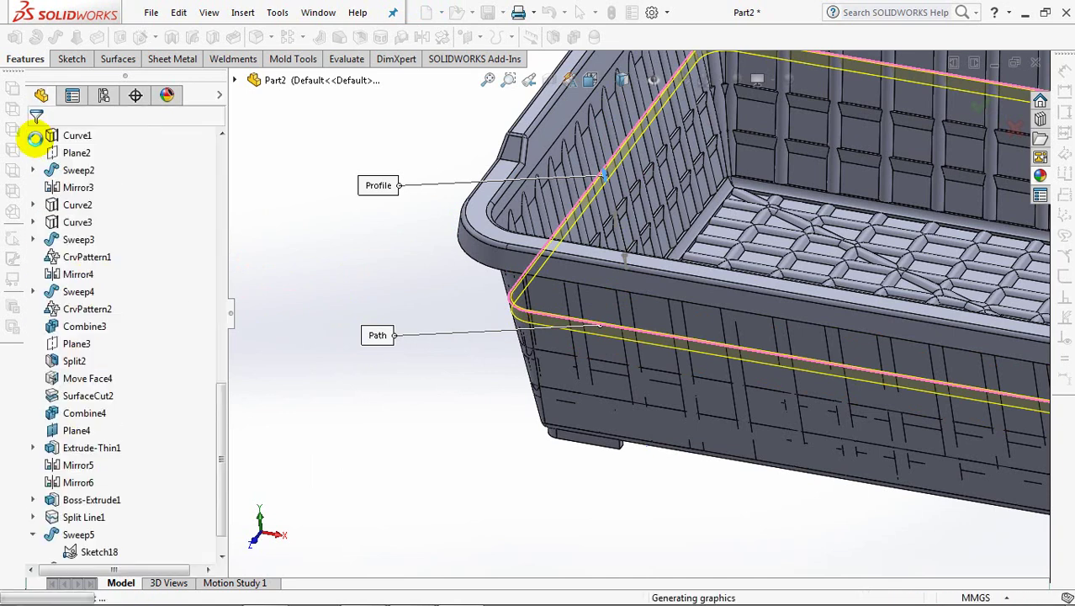
# - Hide the outer surface bodies and the small leftover part
pyautogui.moveTo(221, 378); pyautogui.dragTo(231, 156)
pyautogui.click(128, 207)
pyautogui.click(139, 178)
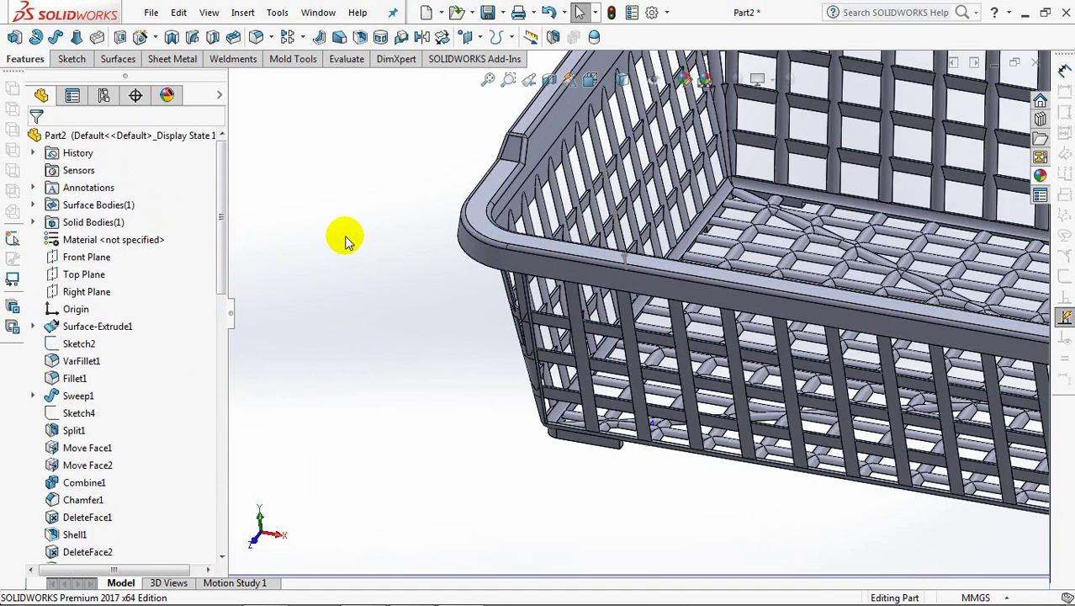
pyautogui.click(649, 424)
pyautogui.click(739, 370)
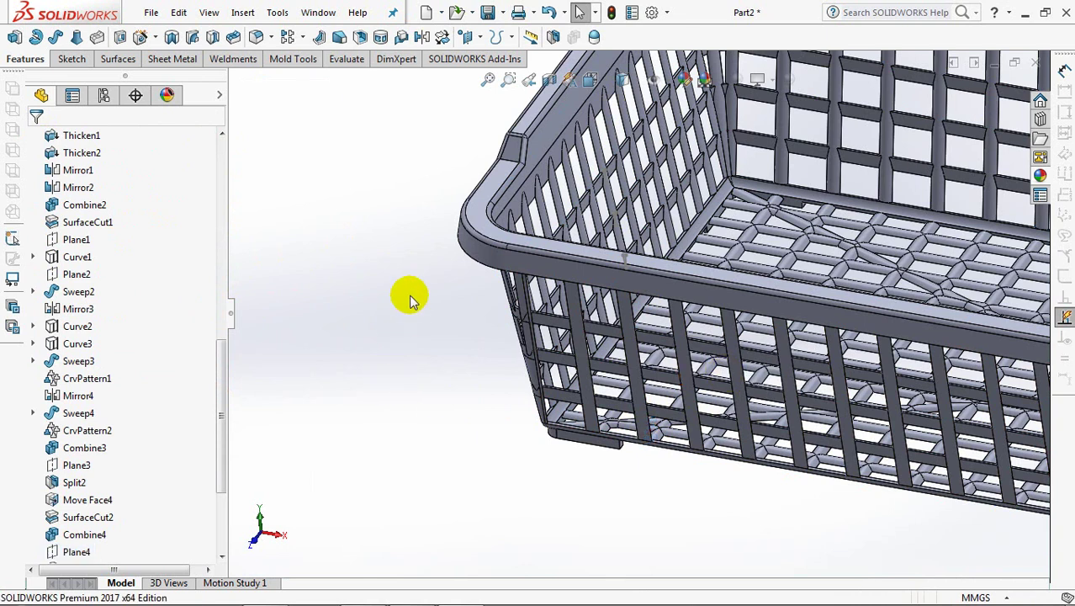
# - Hide Sketch18 and view the finished basket in isometric (Ctrl+7)
pyautogui.scroll(2, 412, 301)
pyautogui.scroll(1, 396, 345)
pyautogui.scroll(-3, 412, 336)
pyautogui.click(623, 244)
pyautogui.click(694, 202)
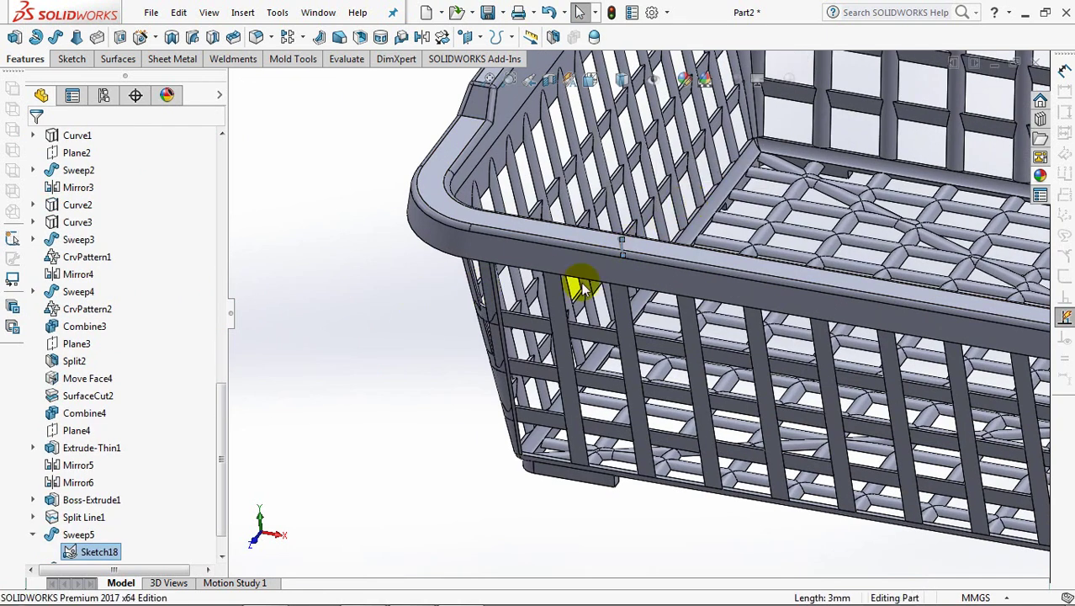
pyautogui.scroll(2, 353, 298)
pyautogui.scroll(2, 348, 348)
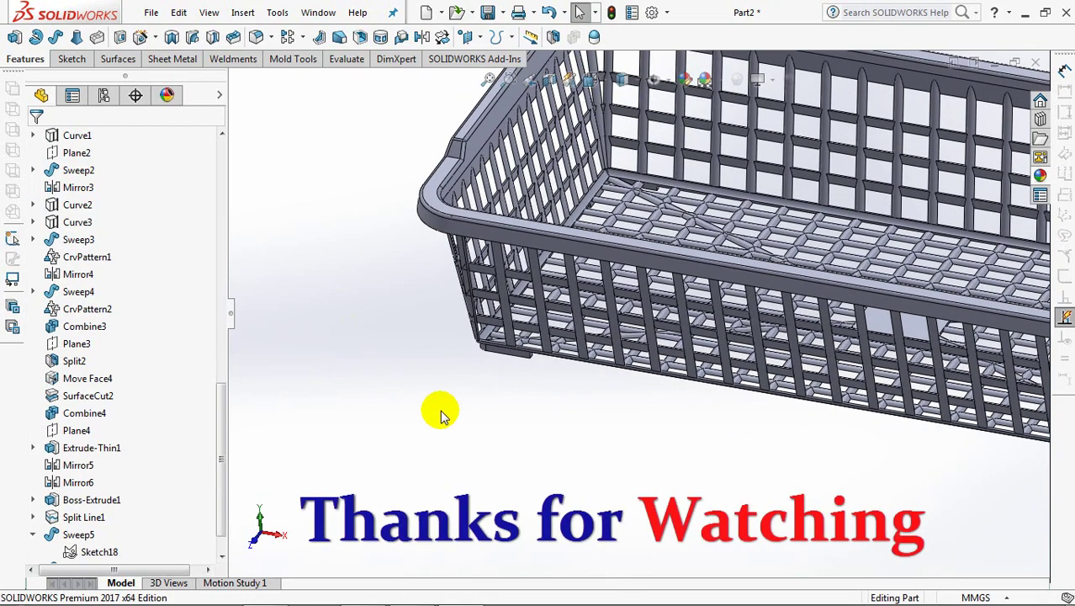
pyautogui.hotkey('ctrl', '7')
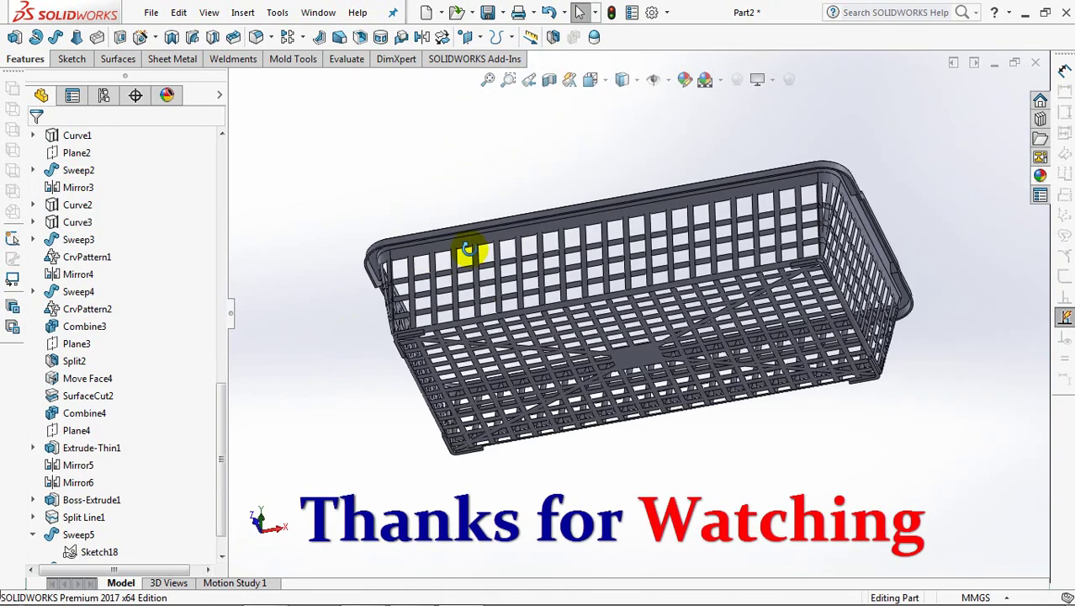